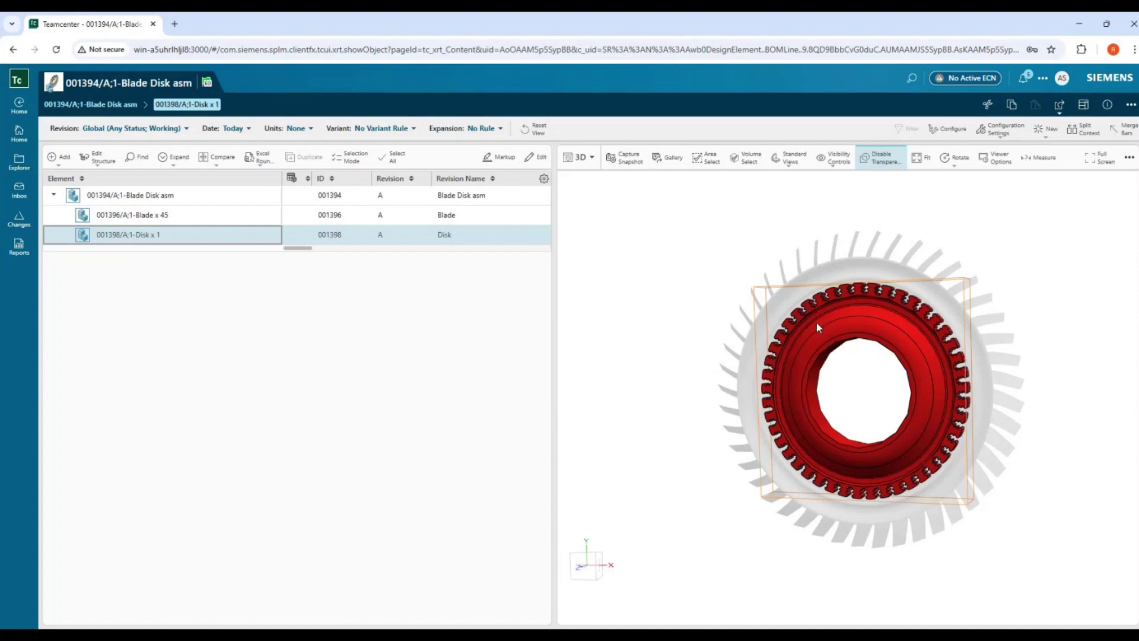
- Check the release status of the Disk in the Blade Disk asm structure
drag(300, 249, 482, 236)
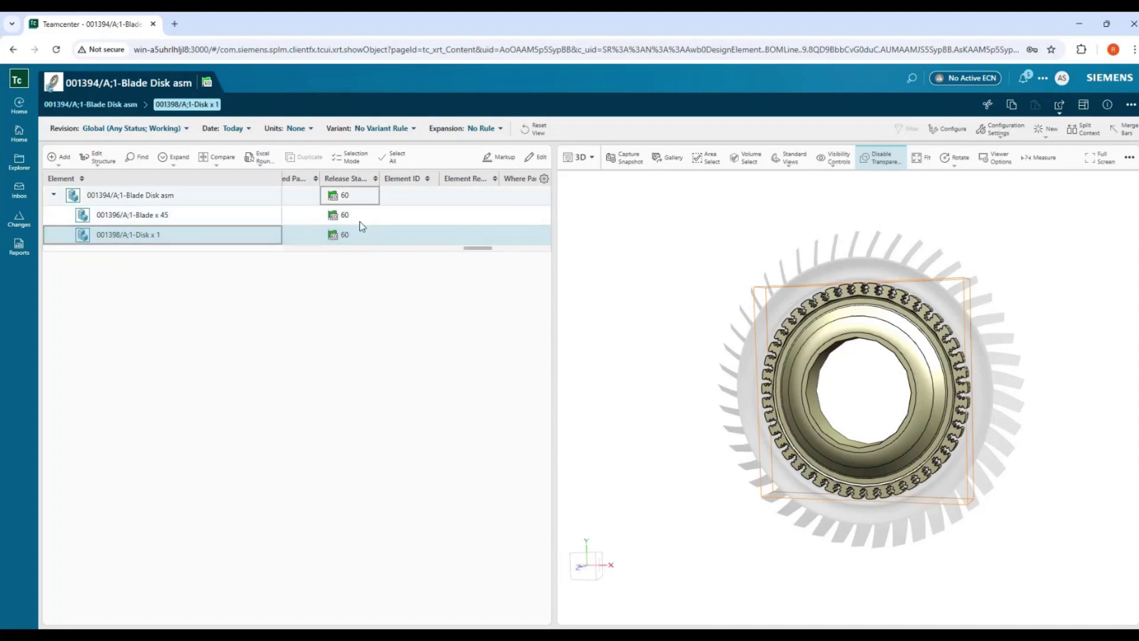
click(363, 237)
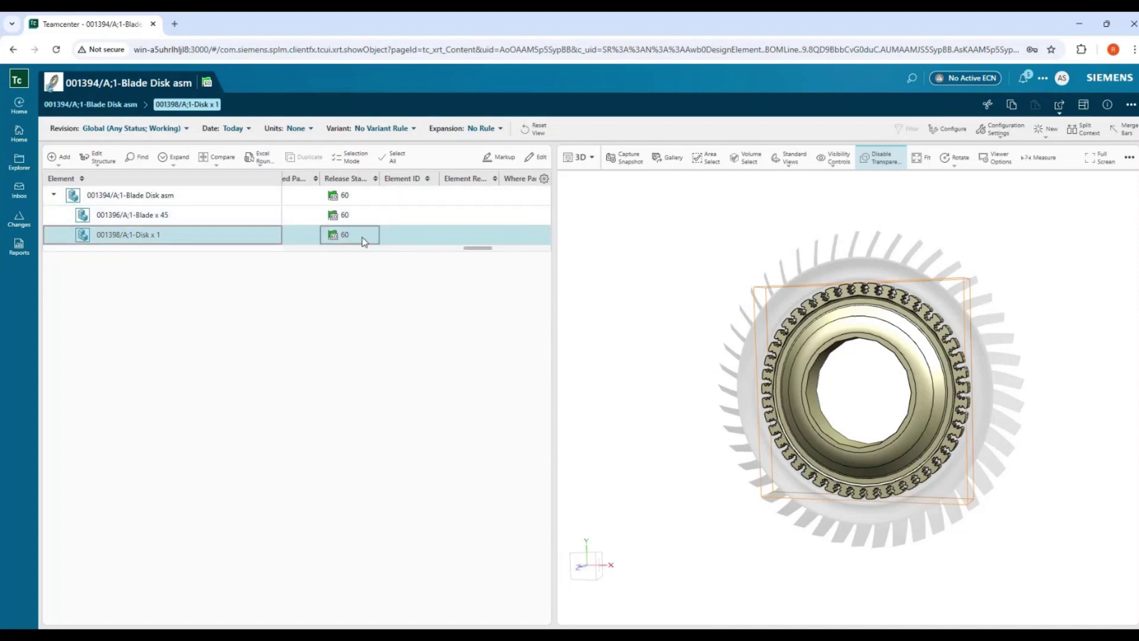
- Create and submit a Problem Report change with the synopsis "Reduce Disk Round" and the PR Process workflow
click(19, 134)
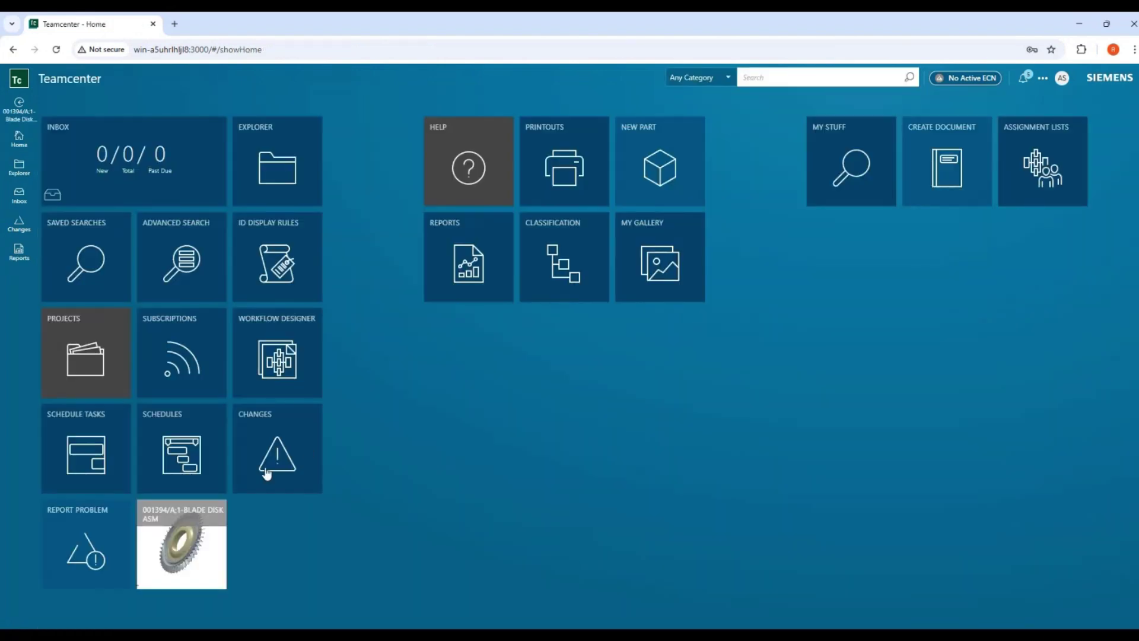
click(267, 472)
click(295, 447)
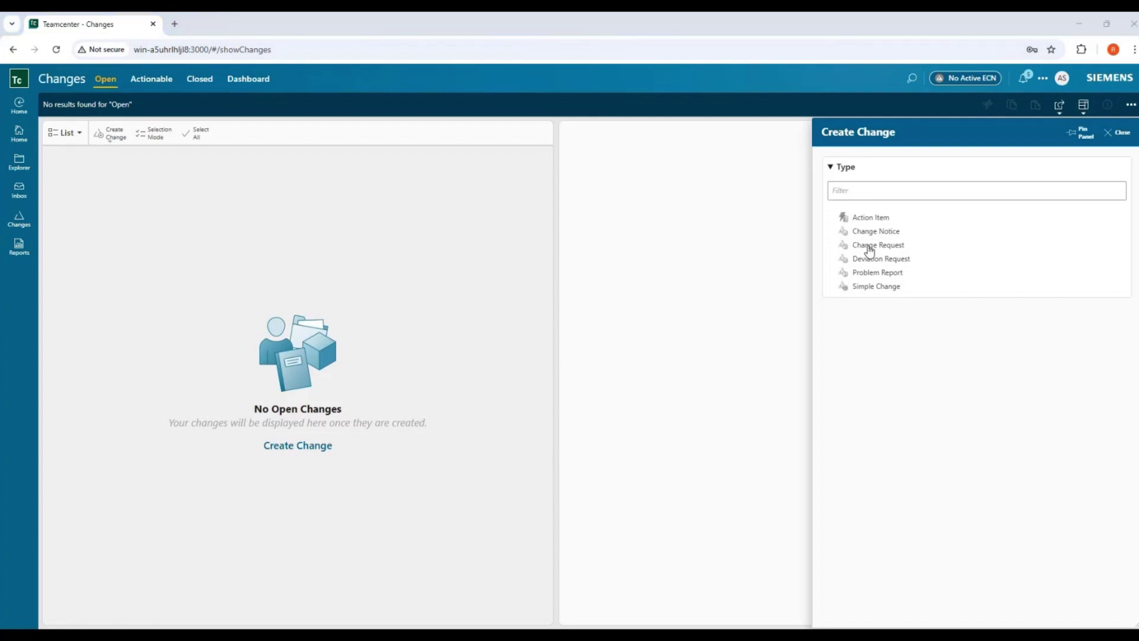
click(899, 274)
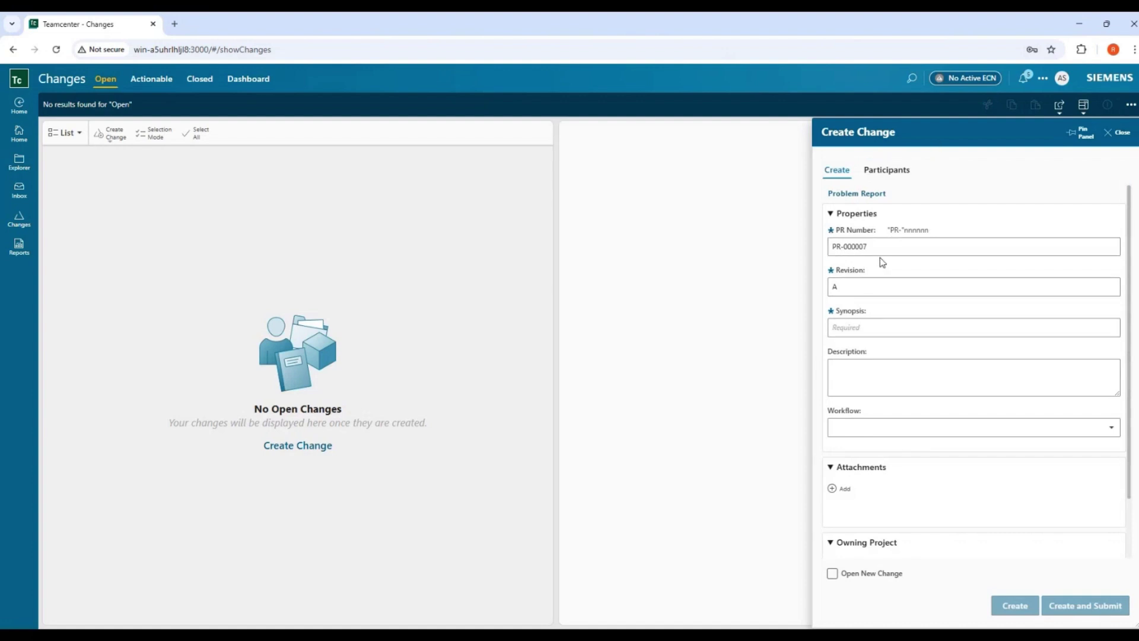
click(853, 330)
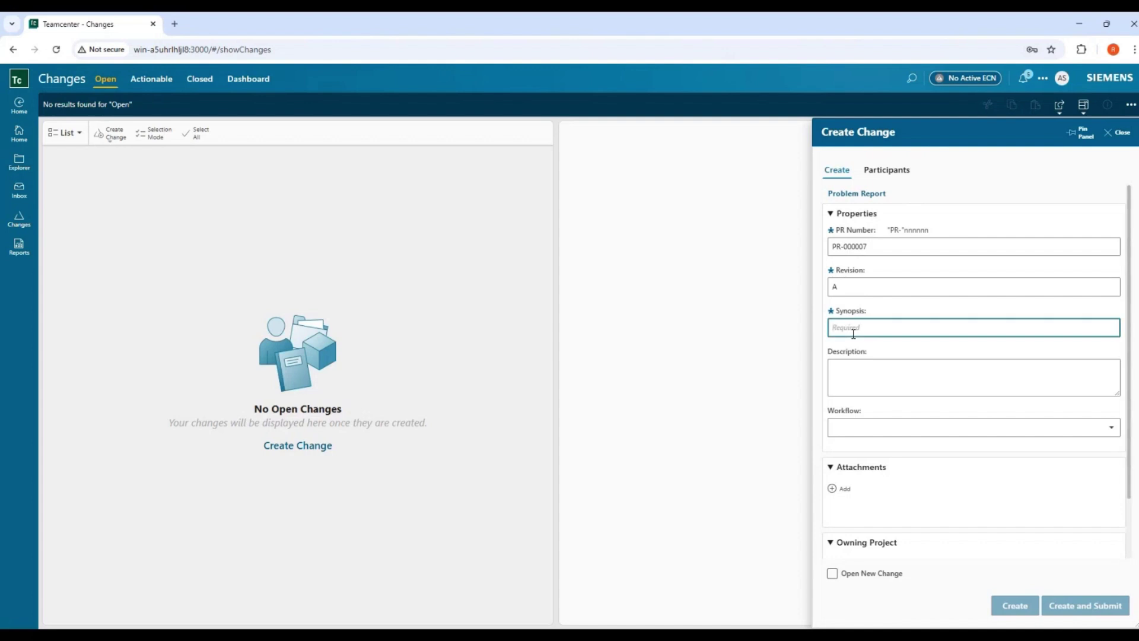
text(Reduce Disk Round)
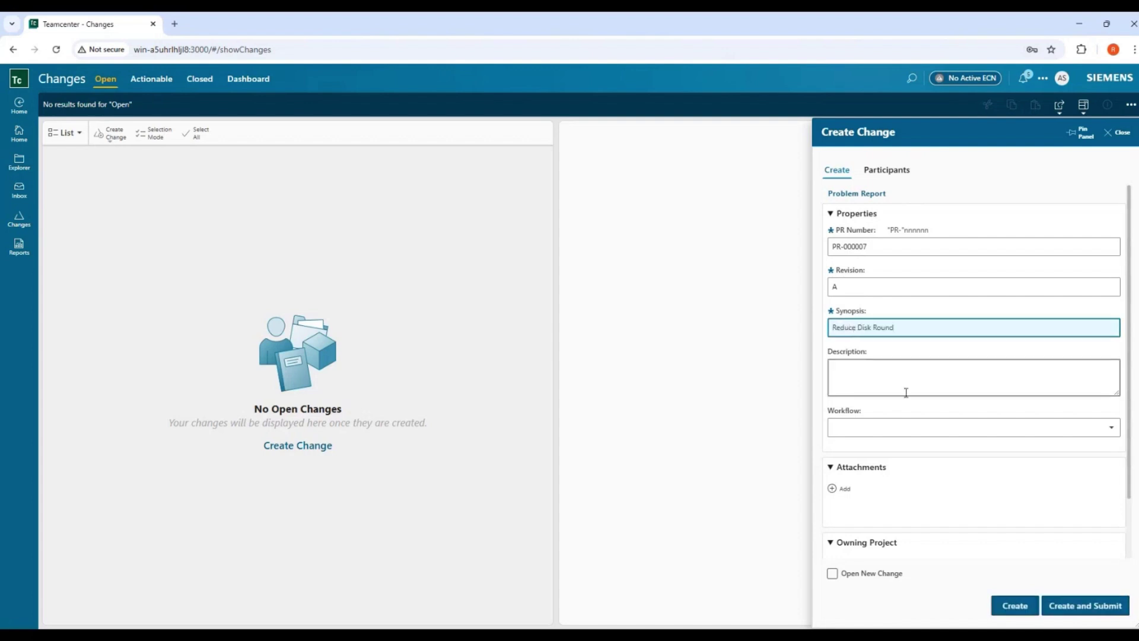
click(1110, 430)
click(895, 472)
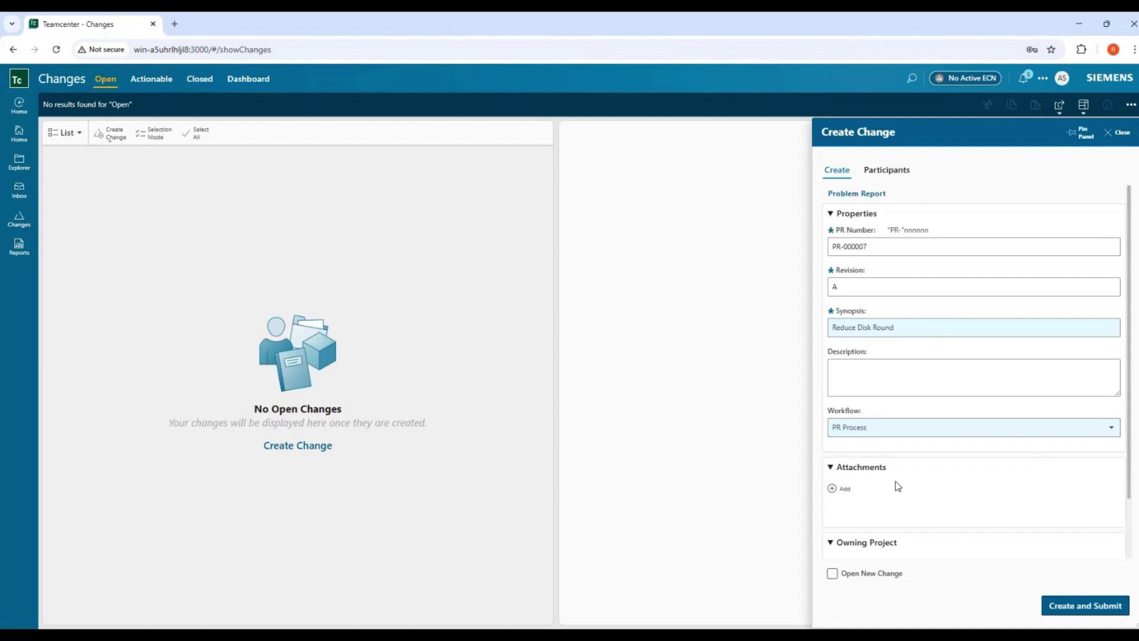
click(1117, 607)
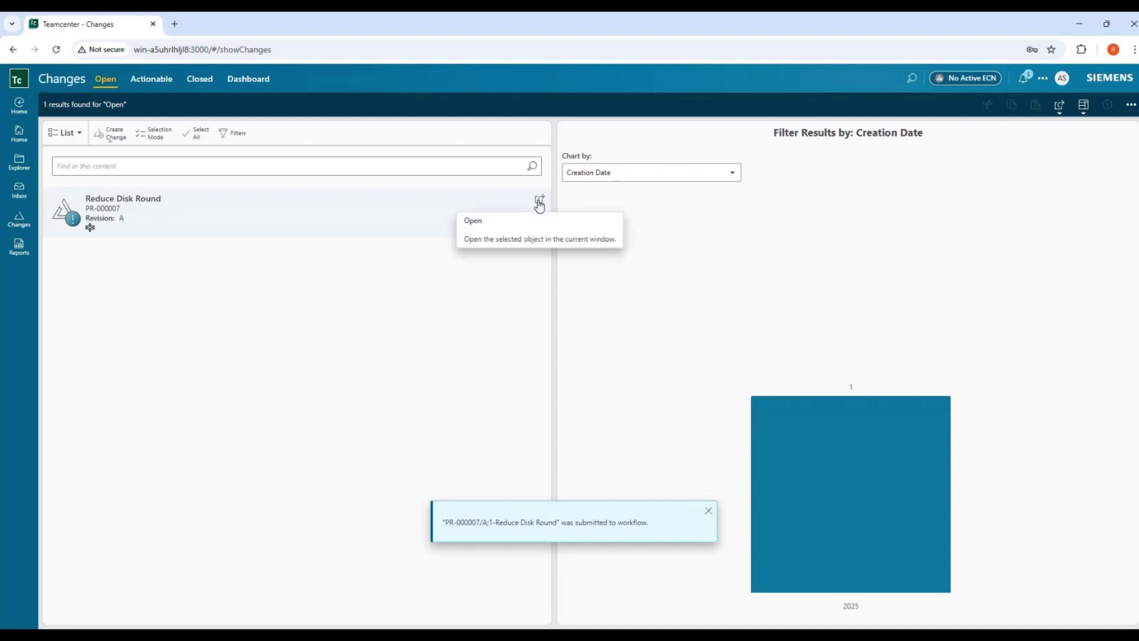
- Open the Reduce Disk Round problem report and examine its details and workflow diagram
click(540, 203)
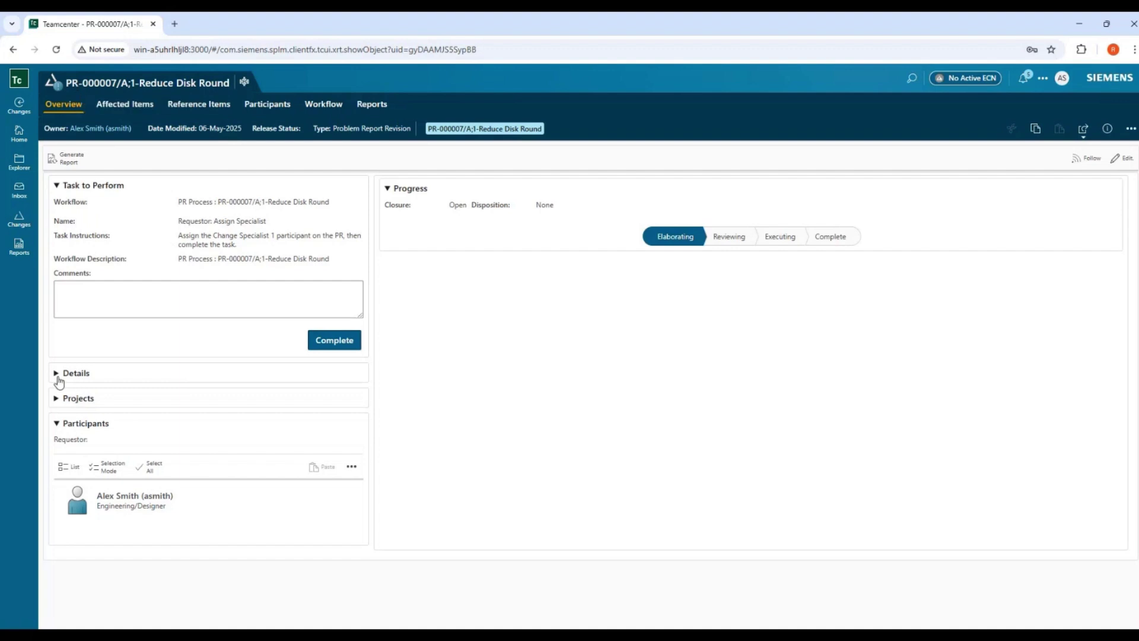
click(56, 374)
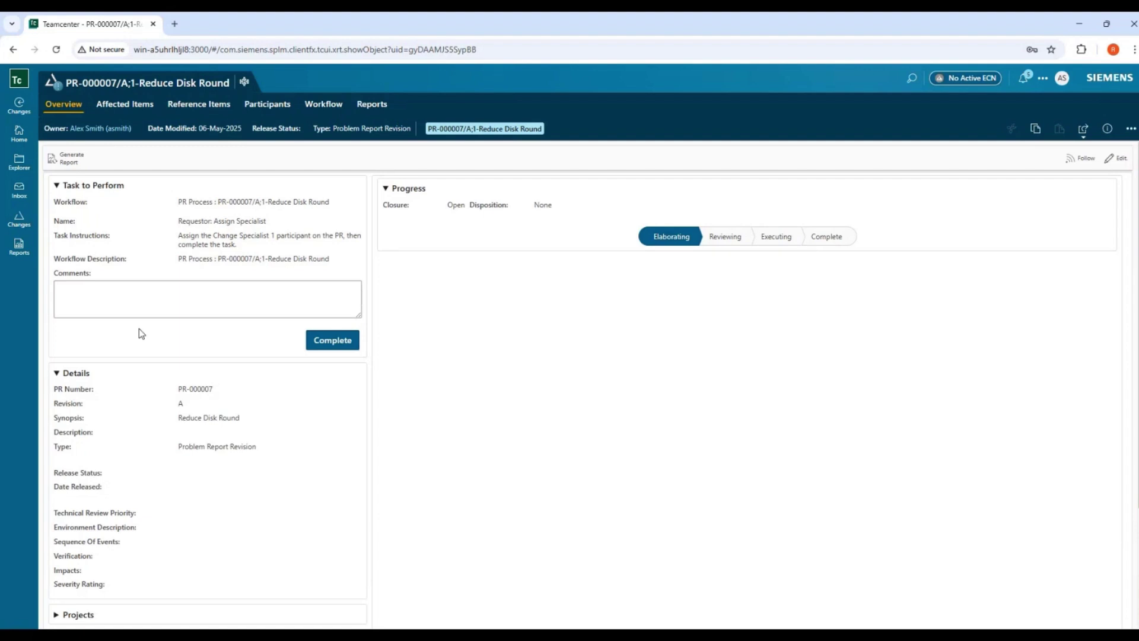
scroll(141, 334, down, 2)
scroll(167, 302, down, 1)
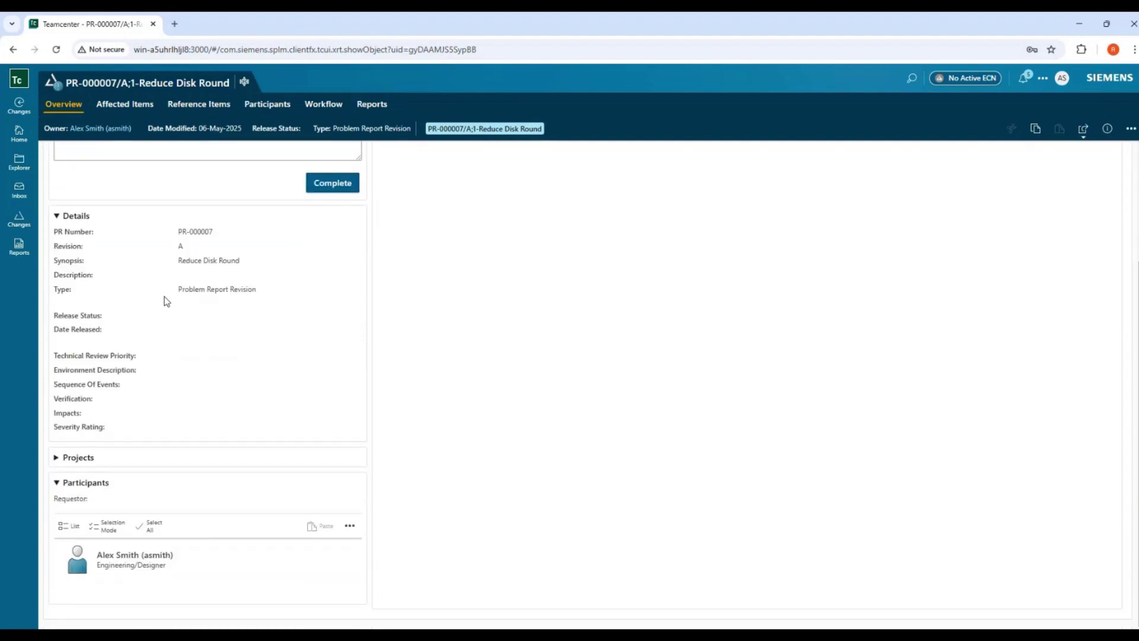
scroll(167, 302, up, 3)
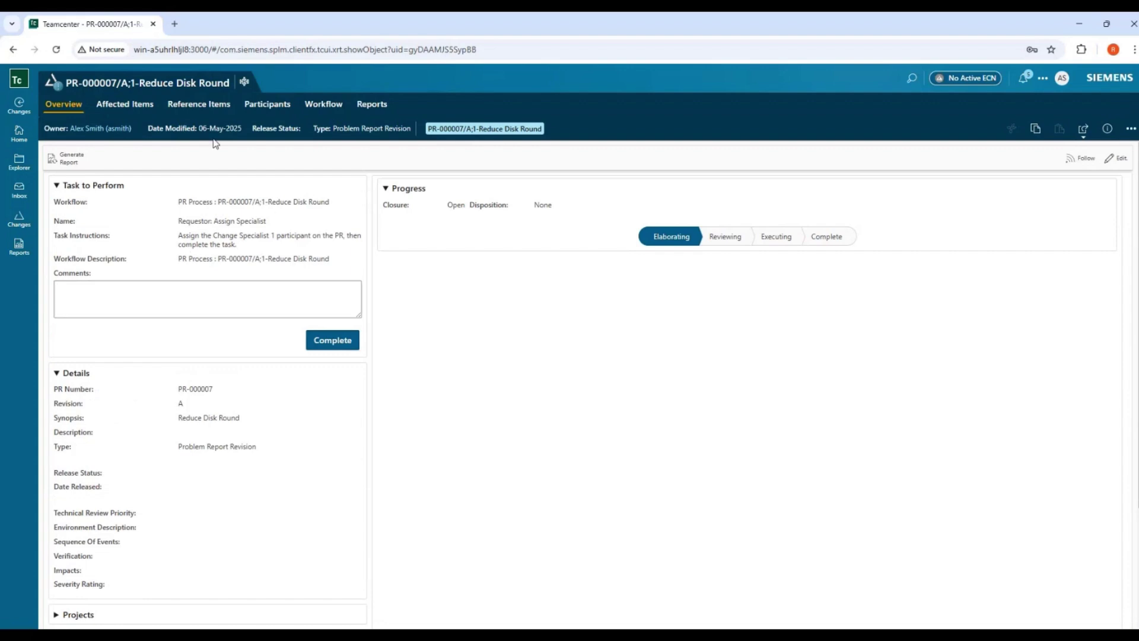
click(316, 111)
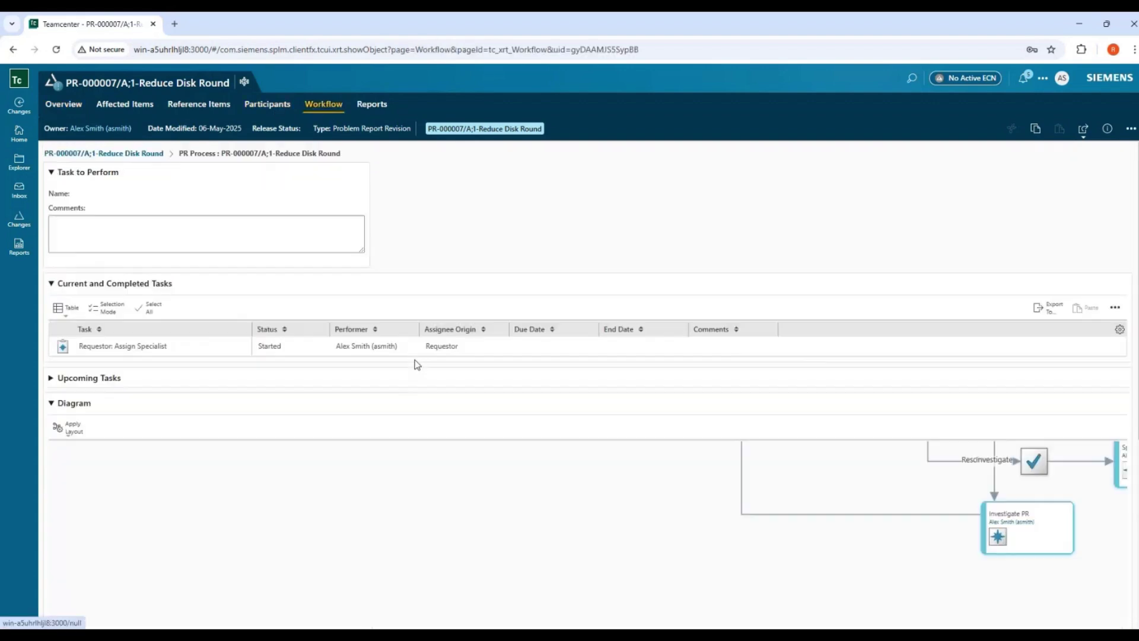
scroll(1138, 356, down, 5)
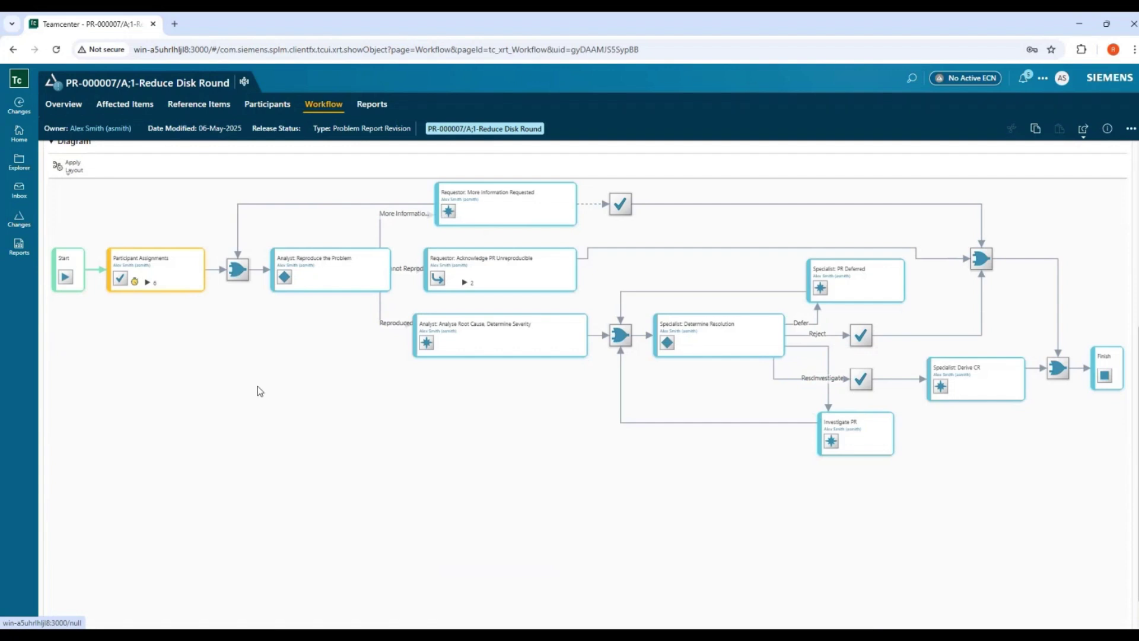
drag(302, 386, 316, 423)
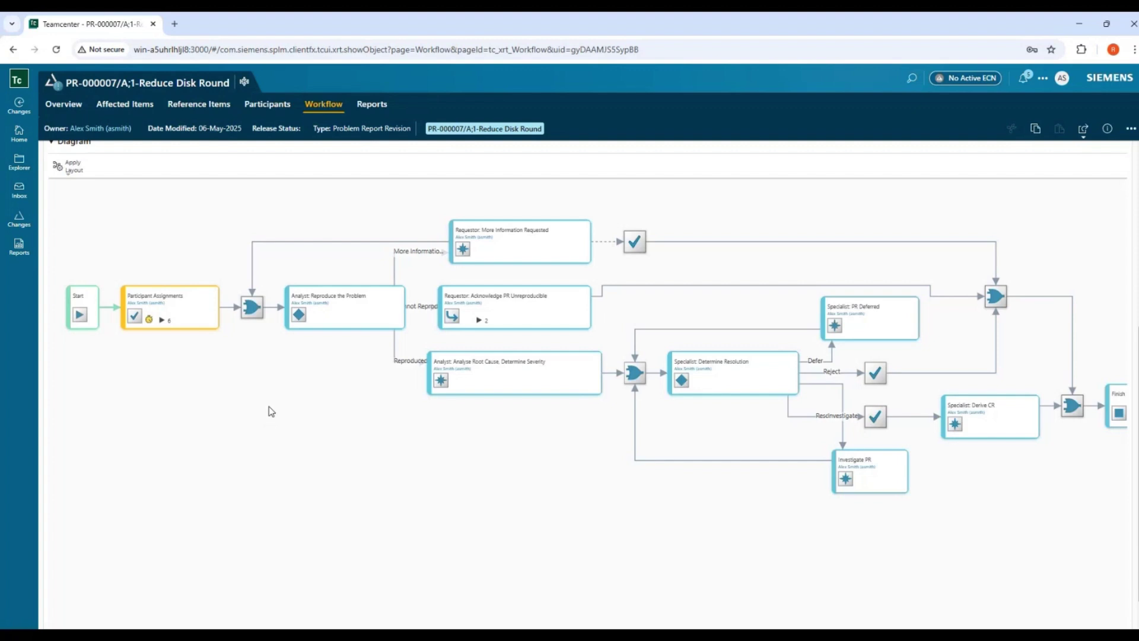
- Assign the requestor's Change Management / Change Specialist entry as Change Specialist 1 on the problem report
click(276, 106)
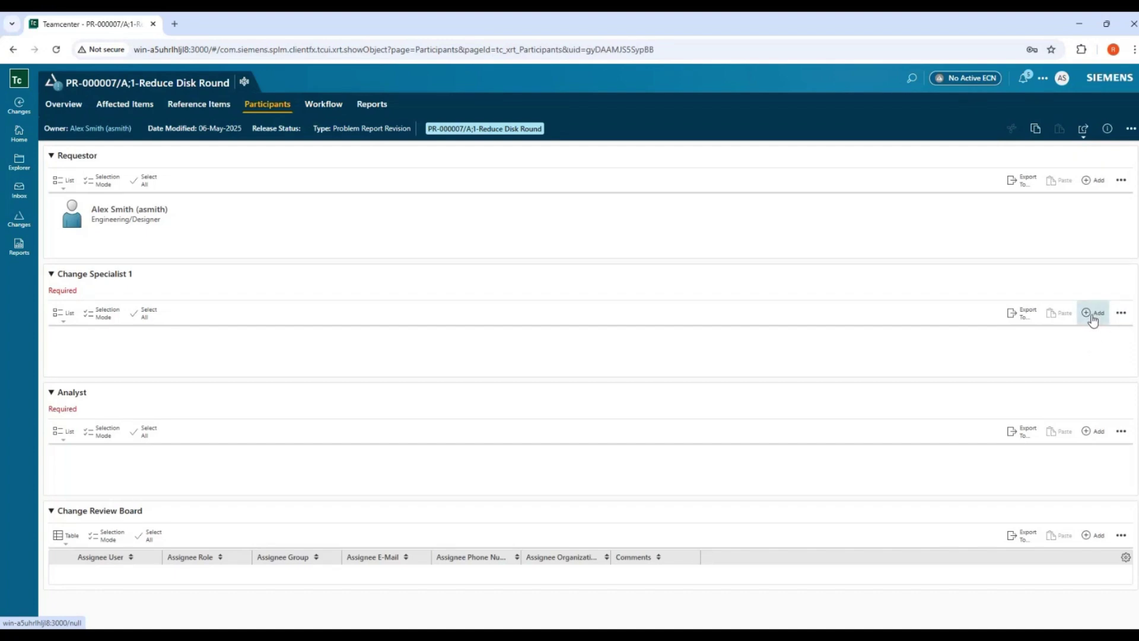
click(1094, 314)
click(941, 193)
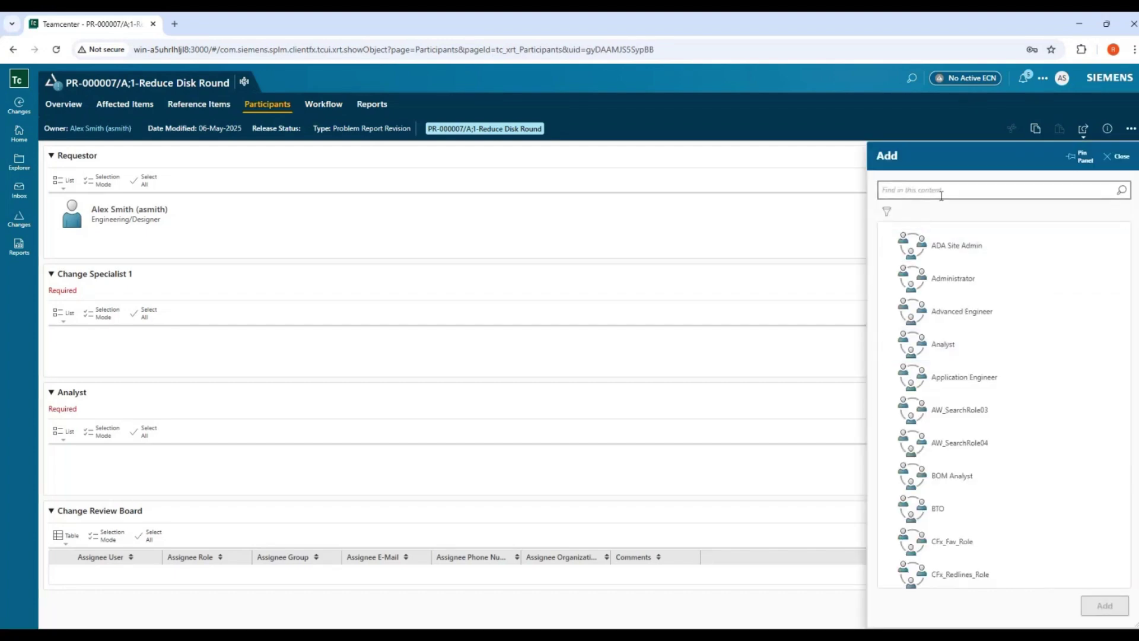
click(929, 257)
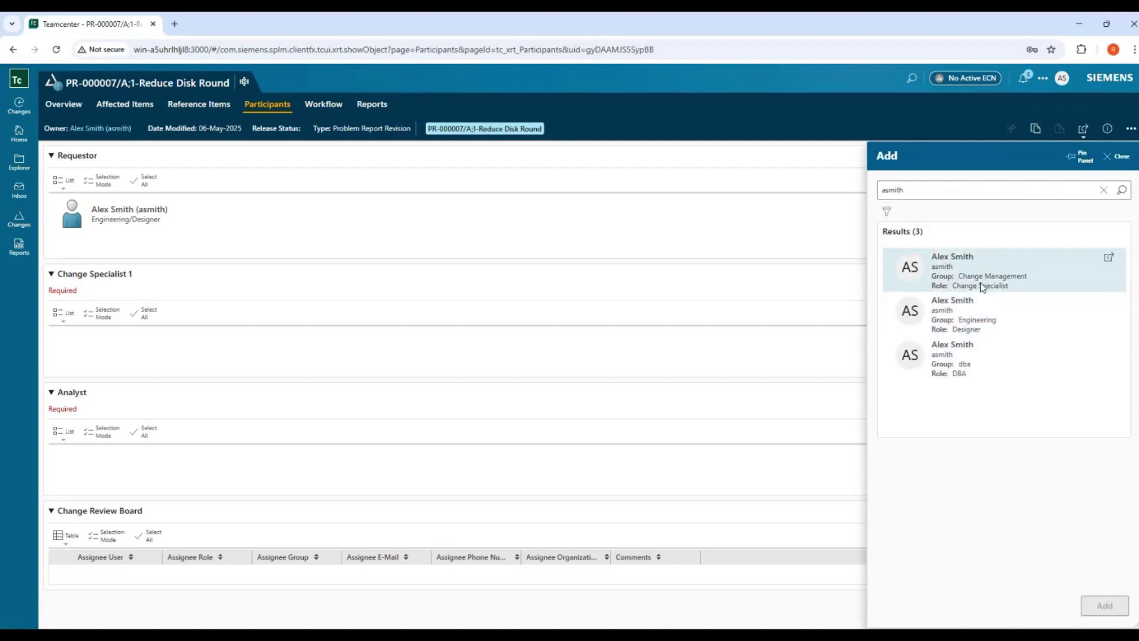
click(983, 287)
click(1104, 606)
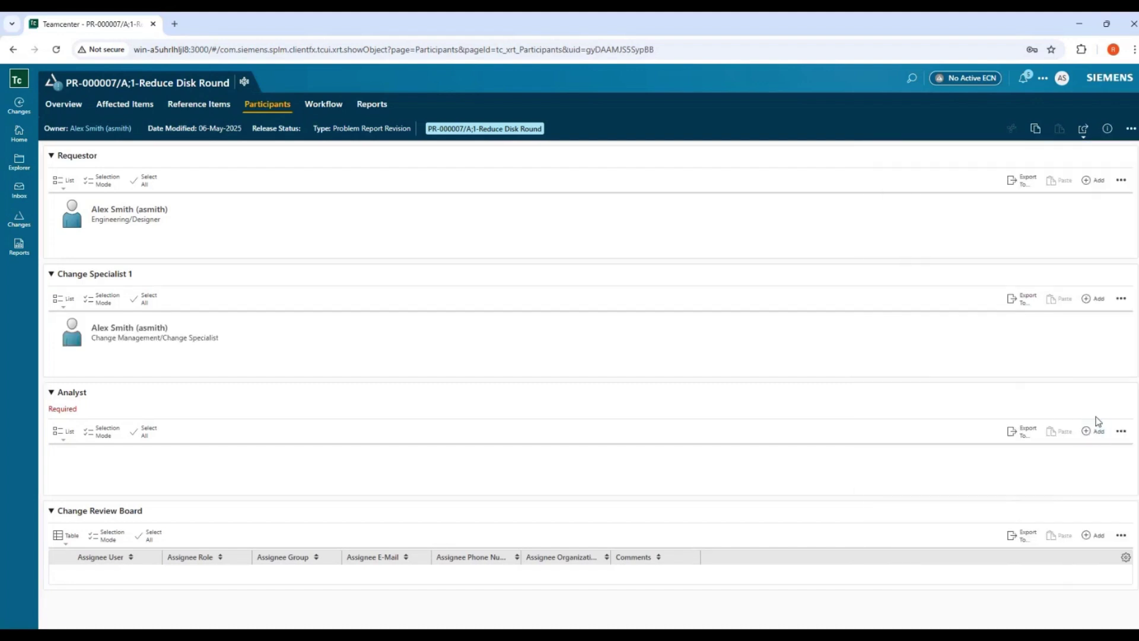
- Assign the user from the Engineering group with the Analyst role as the problem report's Analyst
click(1095, 428)
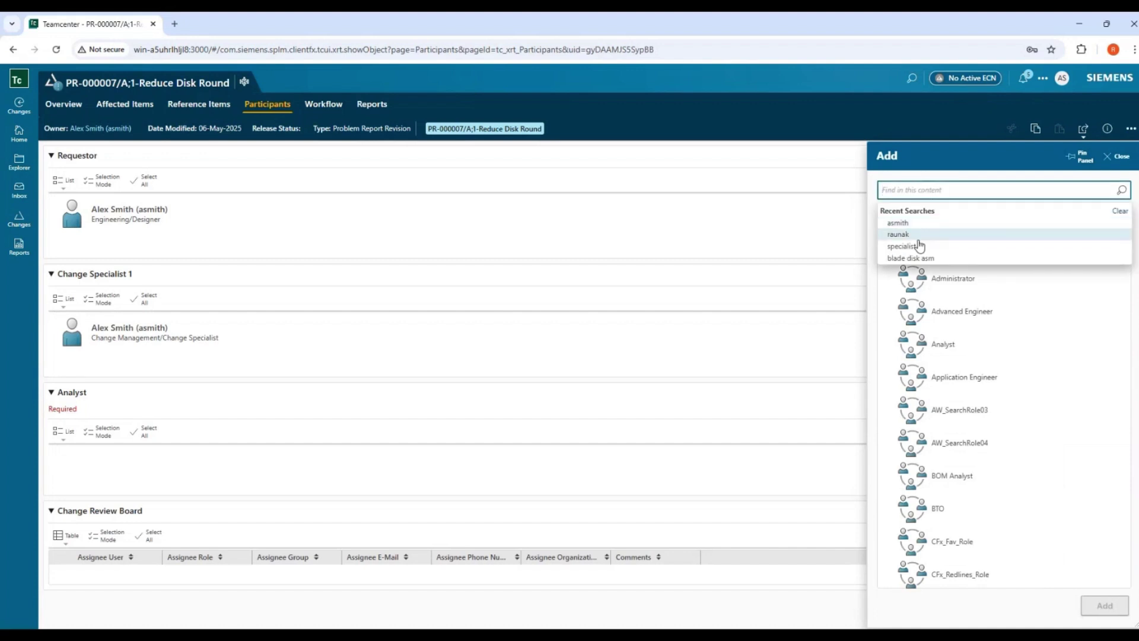
click(899, 234)
click(979, 266)
click(1105, 605)
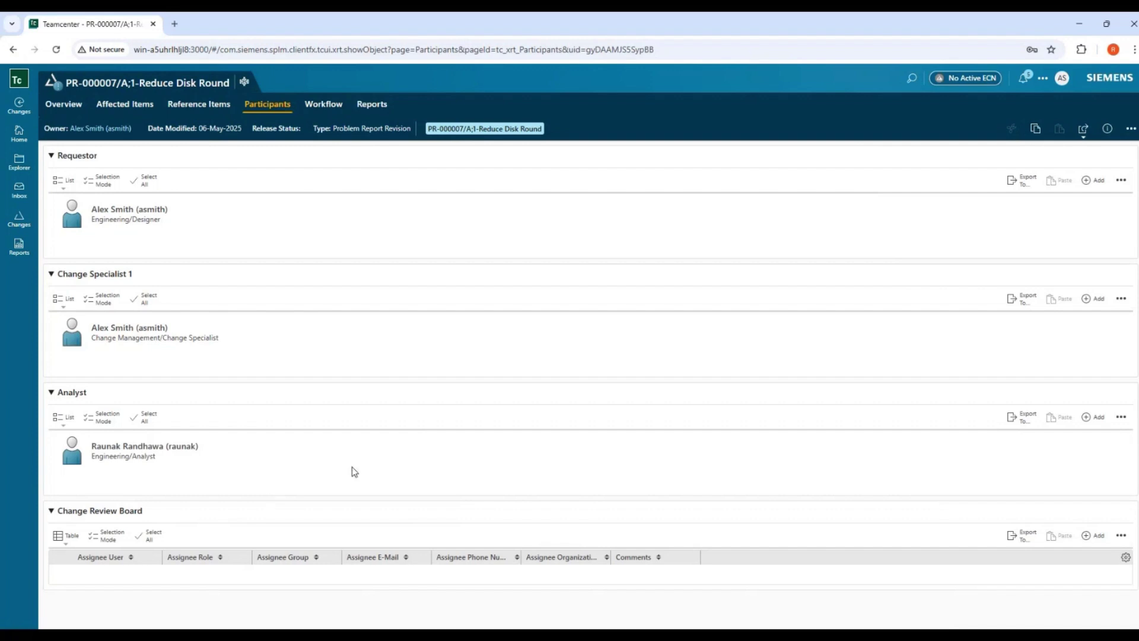
- Add the recent Disk item 001398, revision A, to the report's Problem Items
click(126, 106)
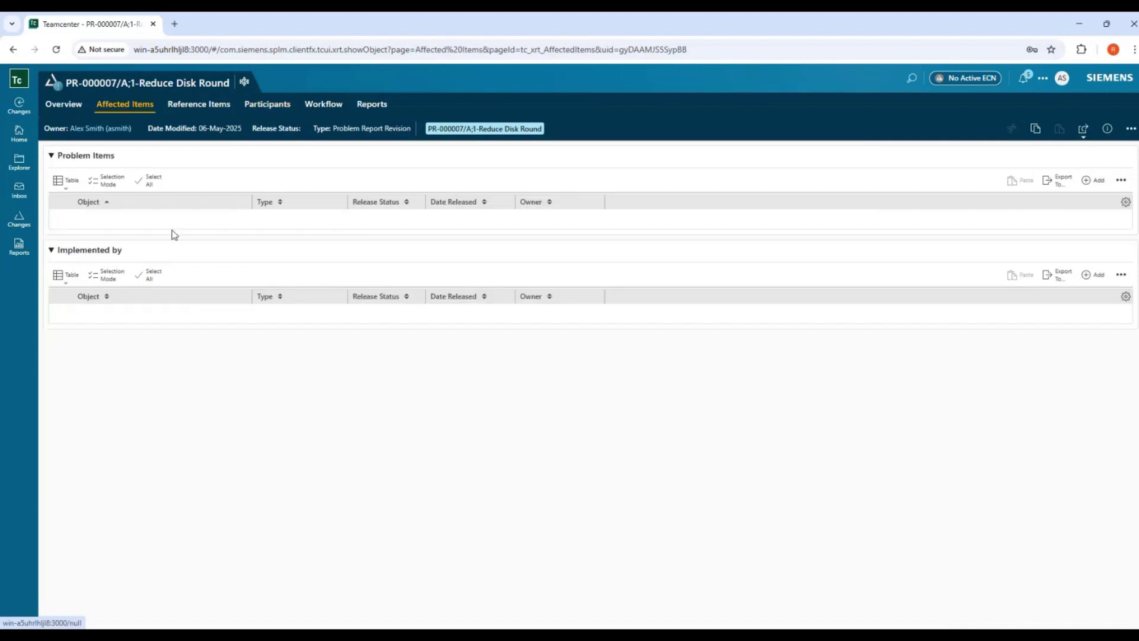
click(1094, 180)
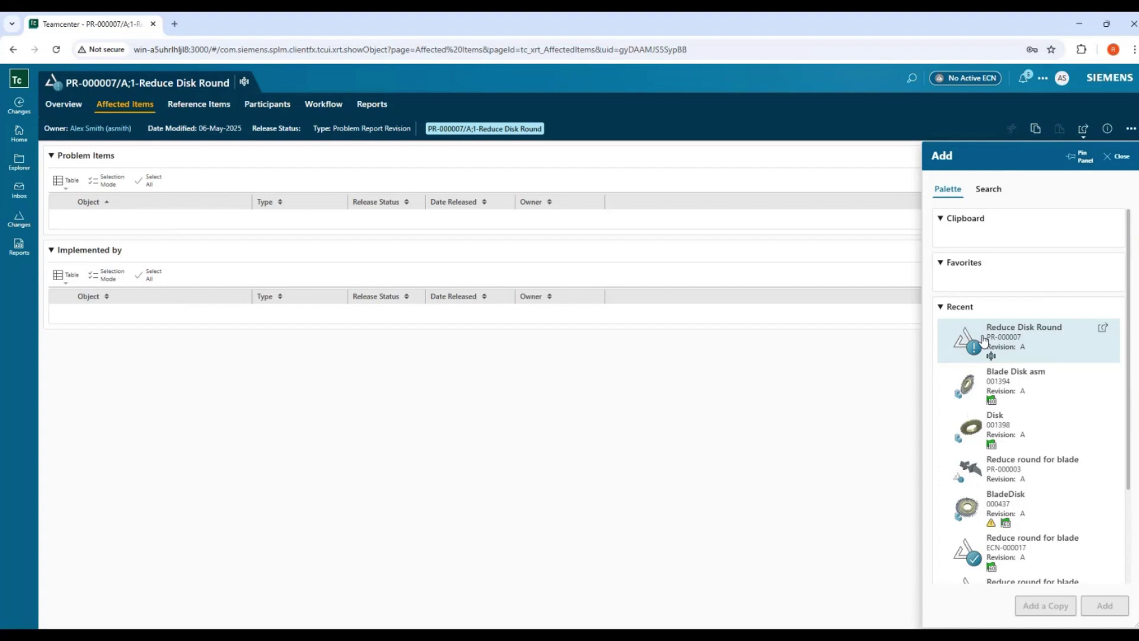
click(1033, 437)
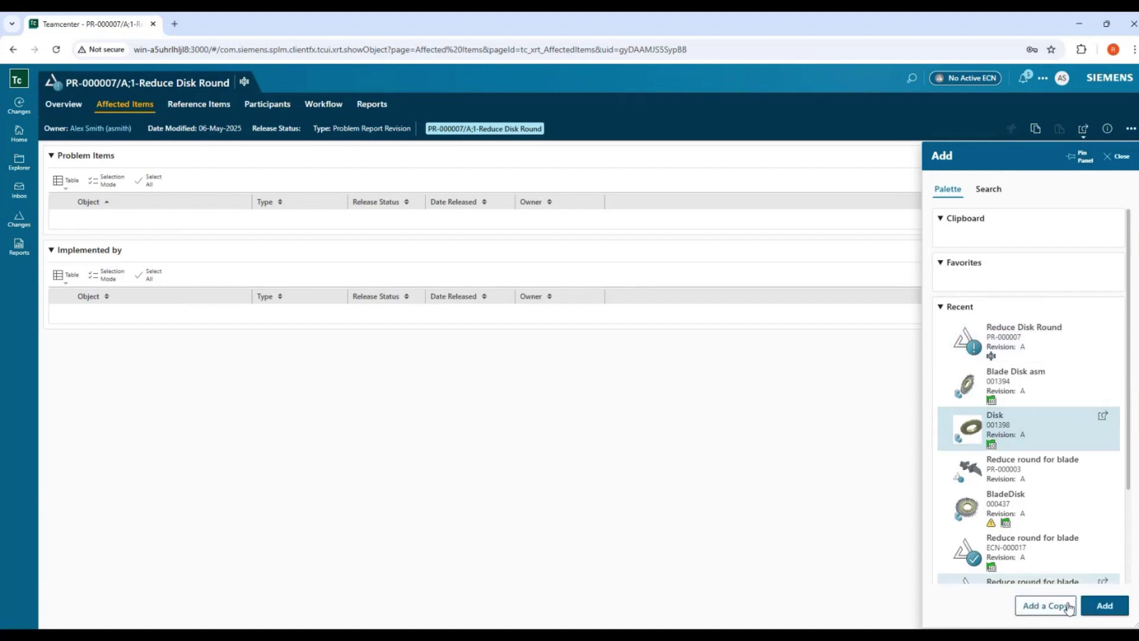
click(1105, 606)
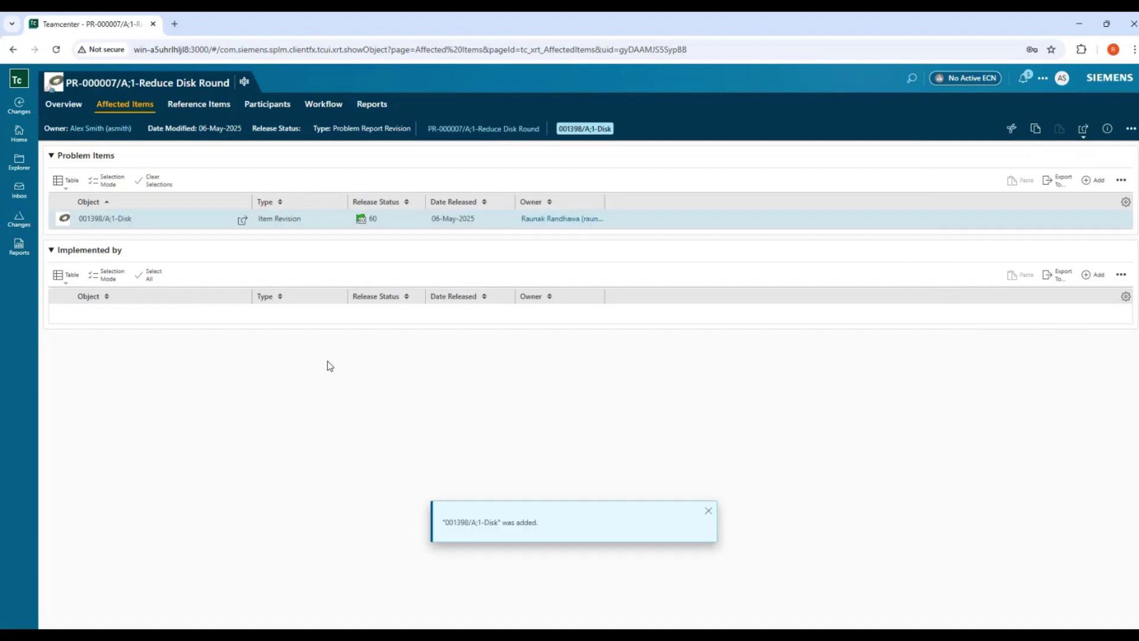
click(190, 224)
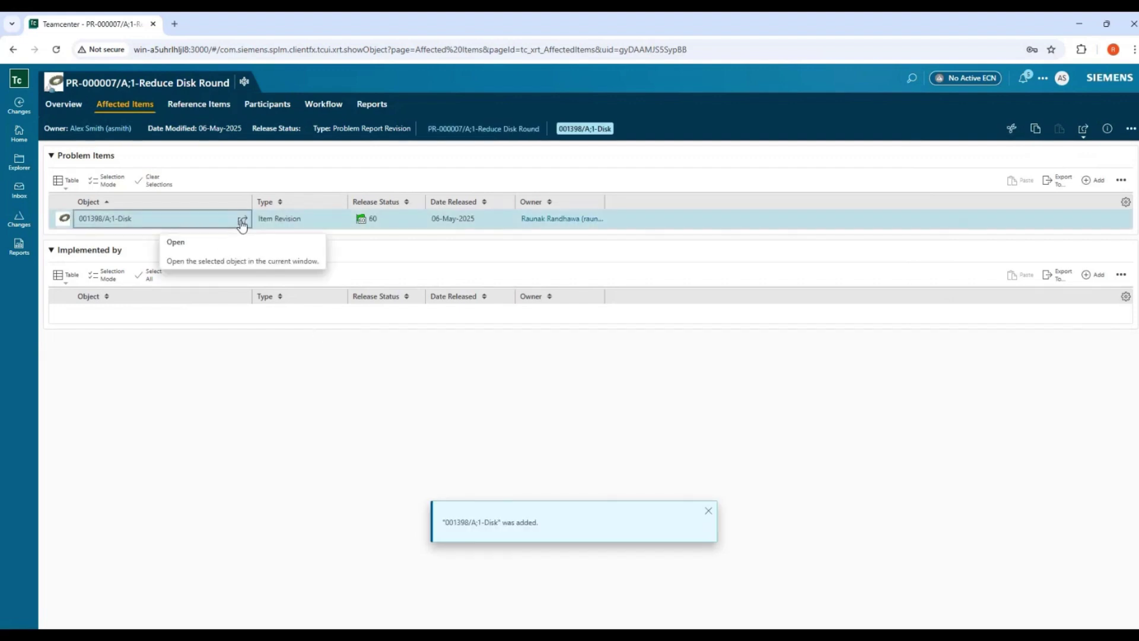
- Review the problem report's reference items, affected items and assigned participants
click(200, 105)
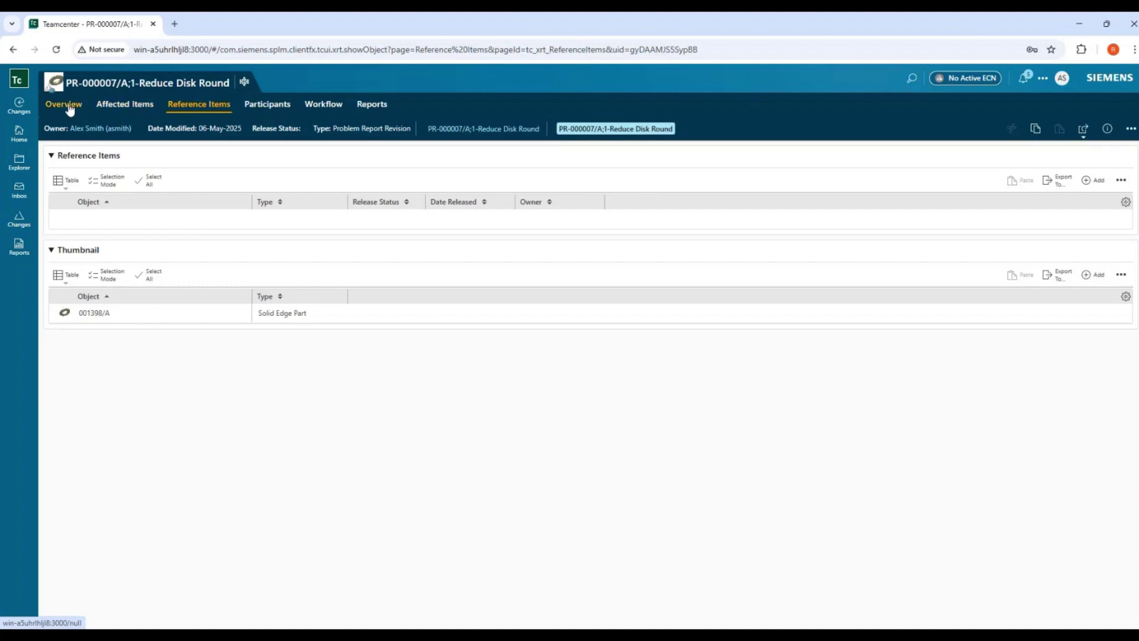
click(112, 107)
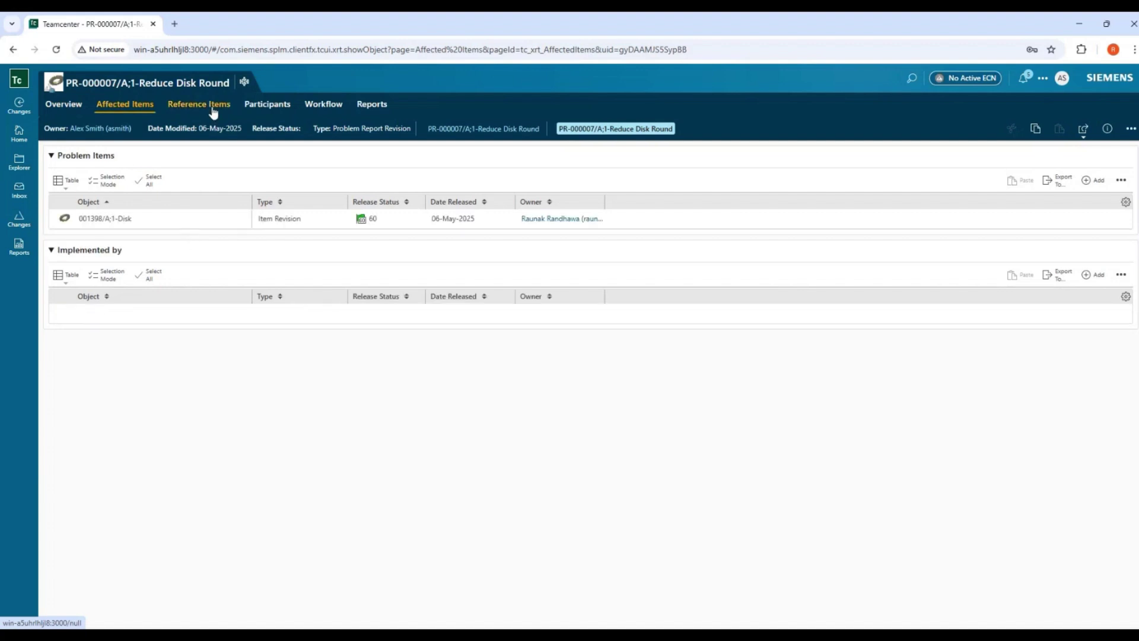
click(270, 107)
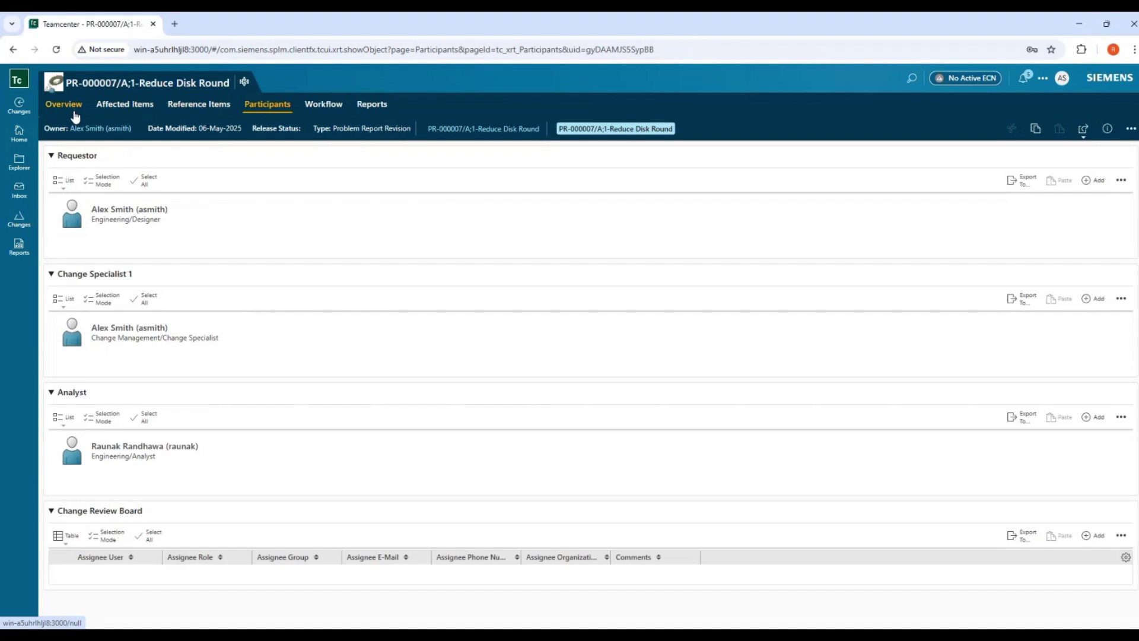
- Complete the "Requestor: Assign Specialist" task and check the progress in the workflow diagram
click(65, 105)
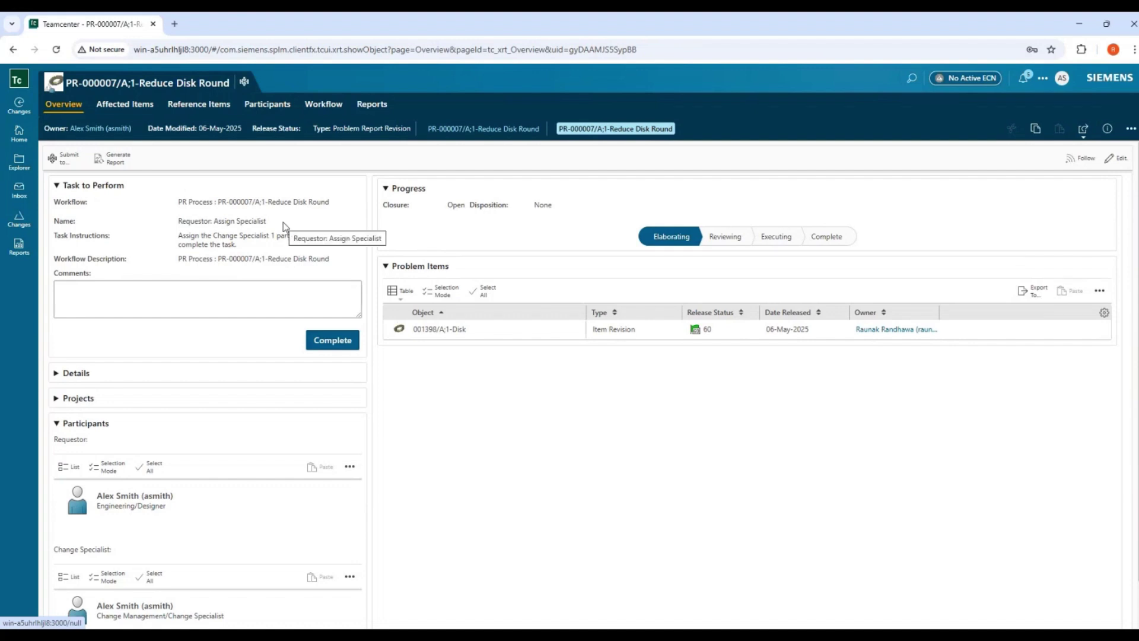
click(332, 342)
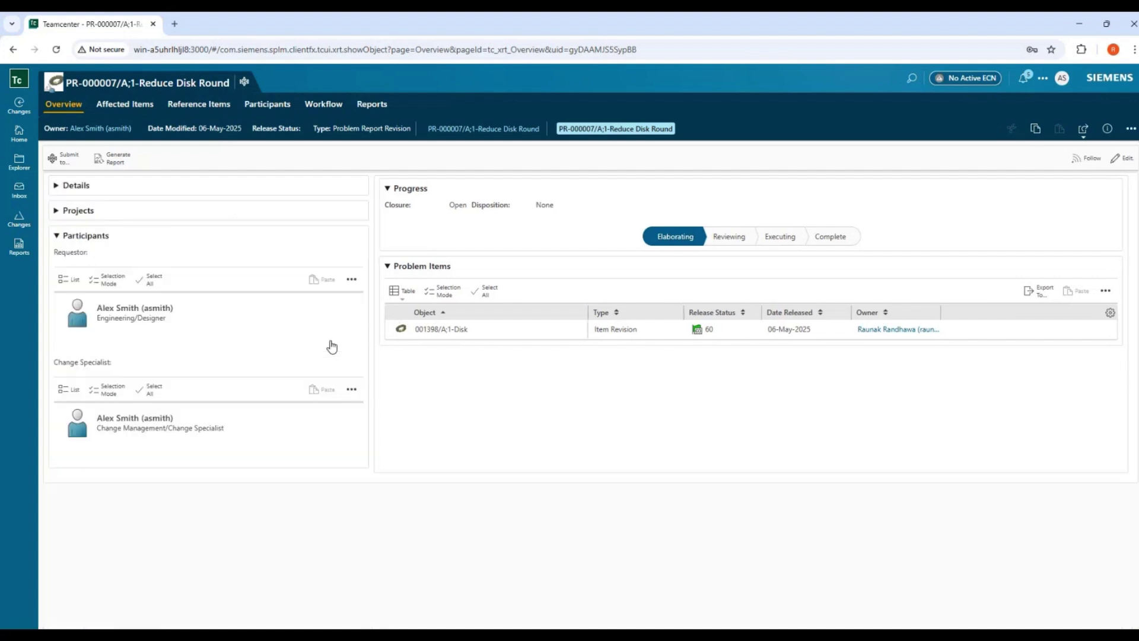
click(331, 105)
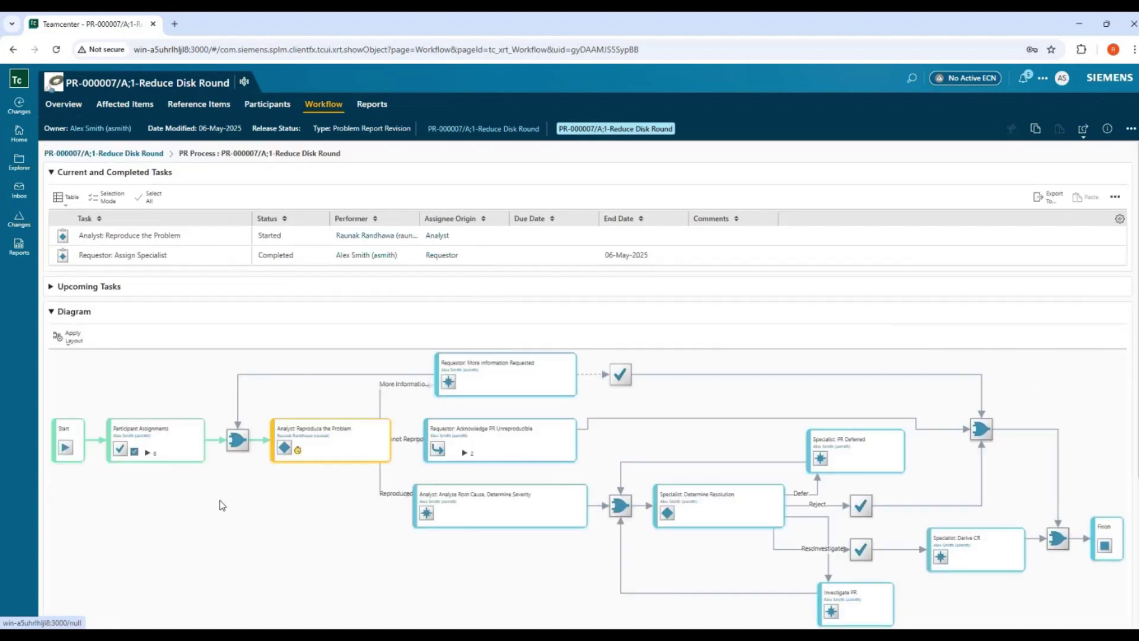
drag(337, 499, 295, 506)
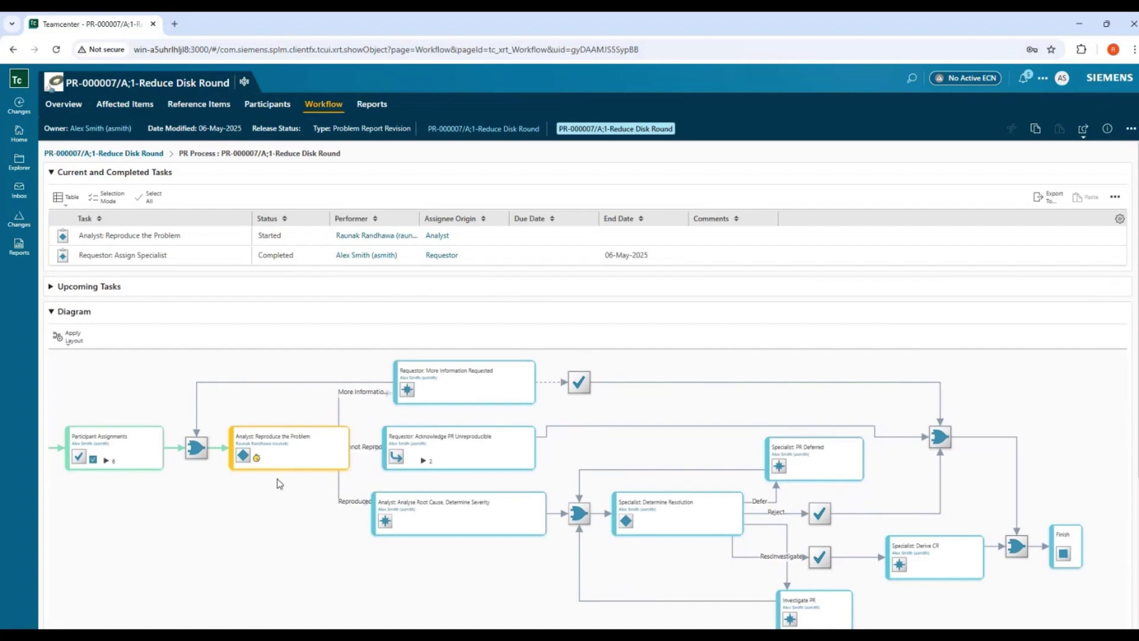
- Sign out and log in with the analyst's saved user name and password
click(1063, 78)
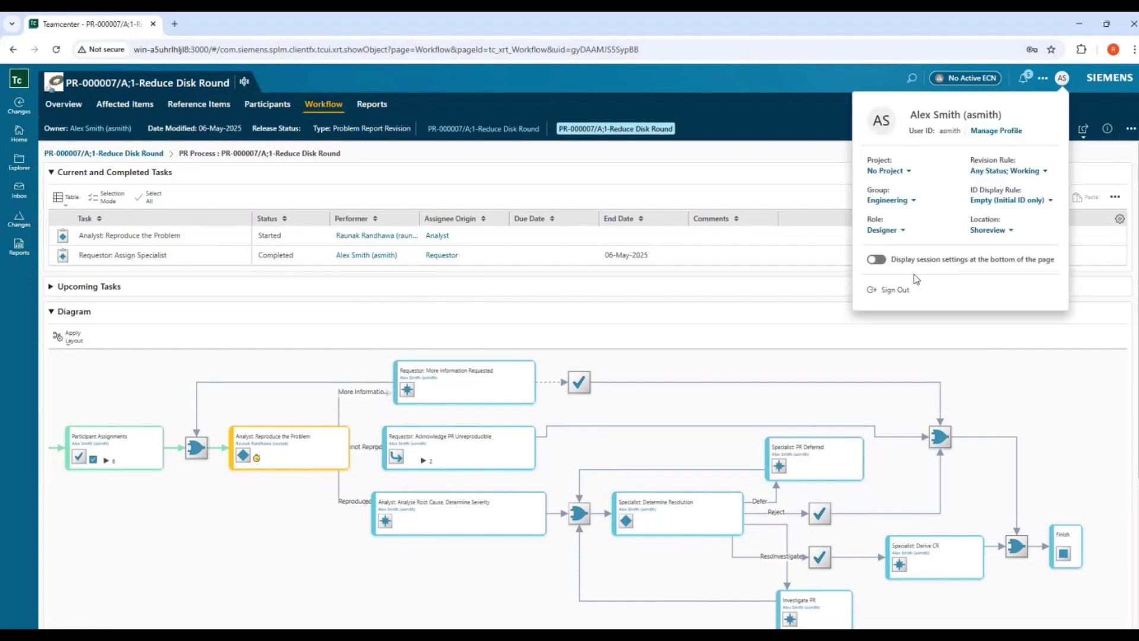
click(890, 291)
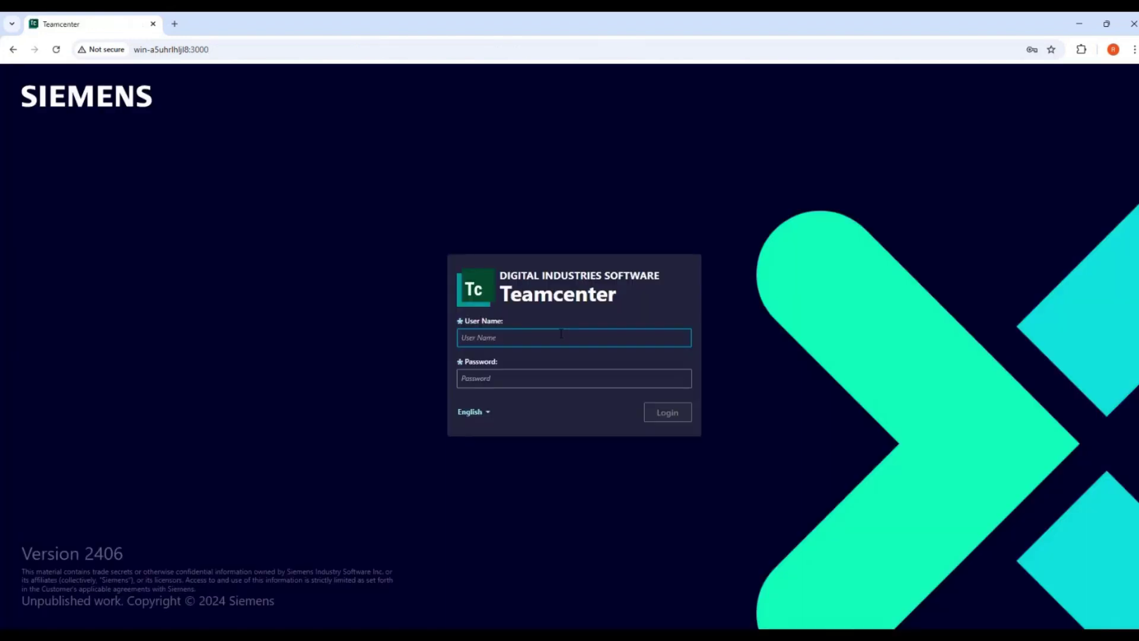
click(552, 337)
click(565, 428)
key(Return)
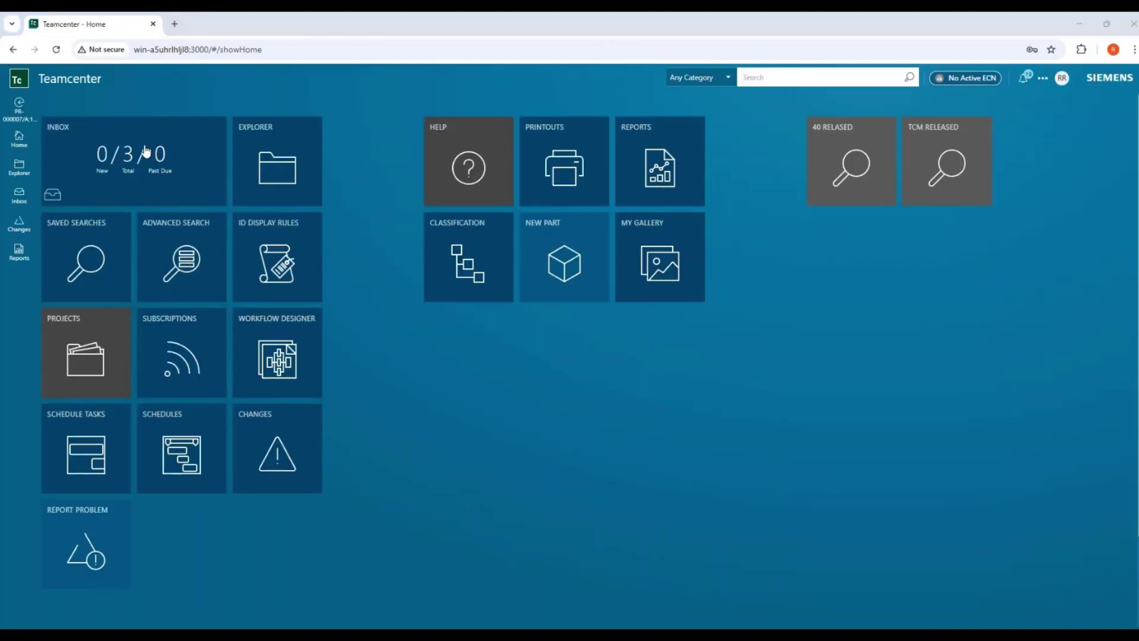
- Open the "Analyst: Reproduce the Problem" task from the inbox and open its target problem report
click(189, 162)
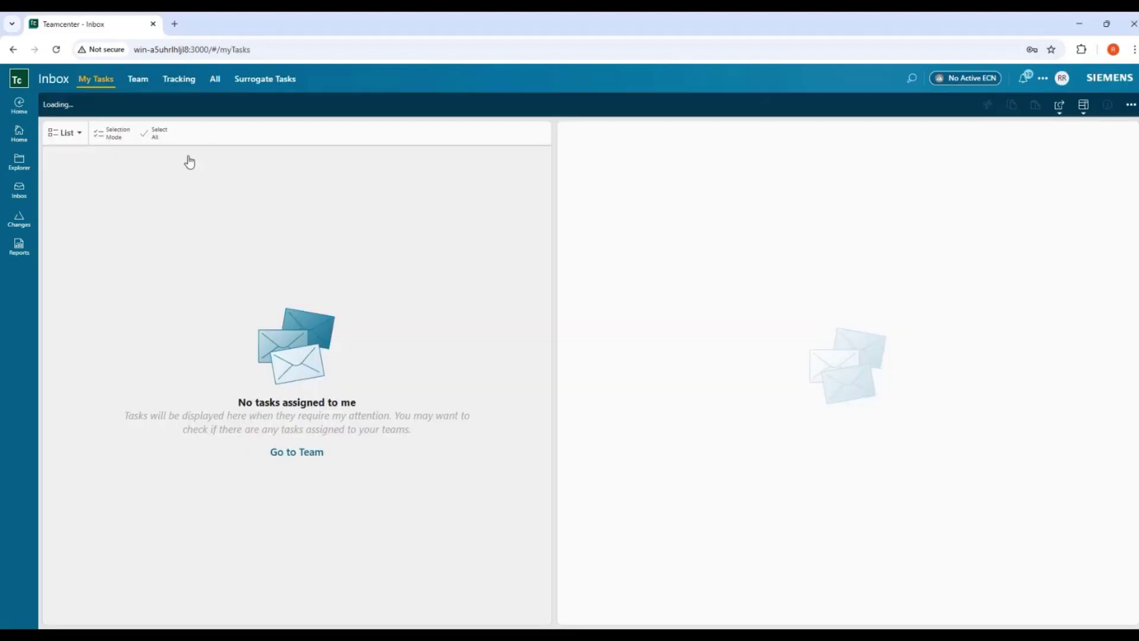
click(538, 198)
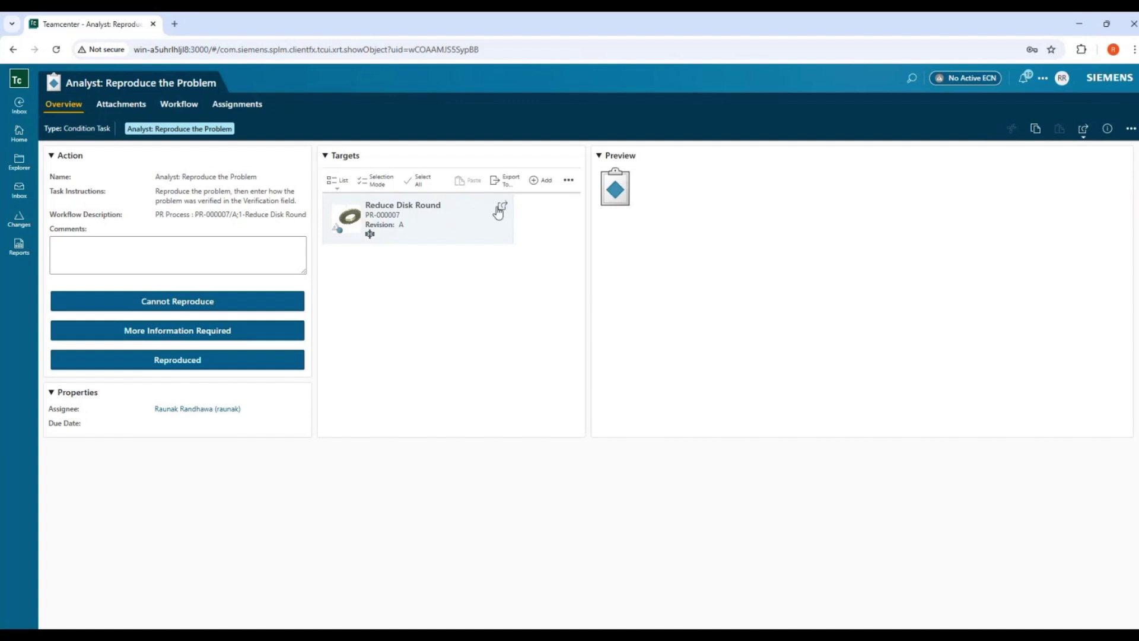
click(502, 210)
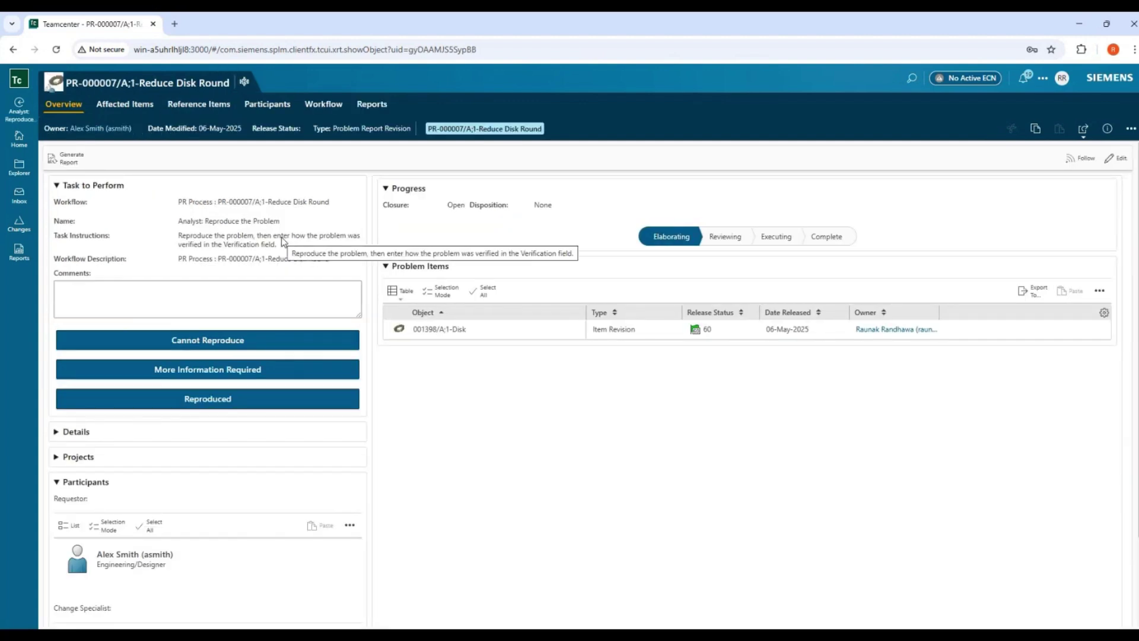
- Check the report's affected items, reference items and participants, and answer the analyst task with More Information Required
click(134, 107)
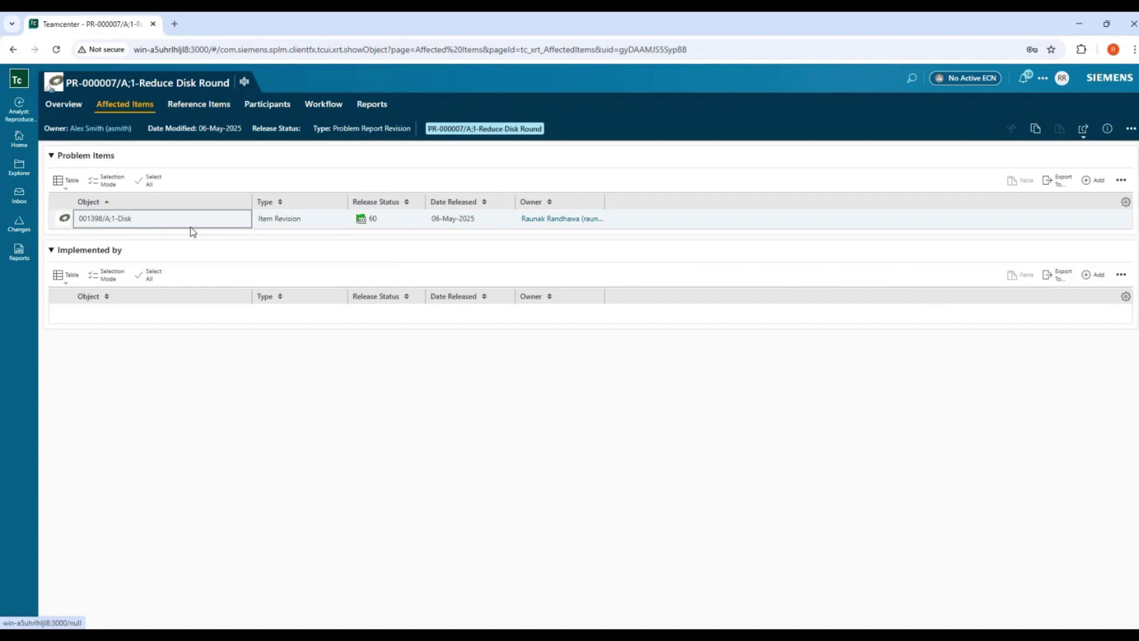
click(212, 109)
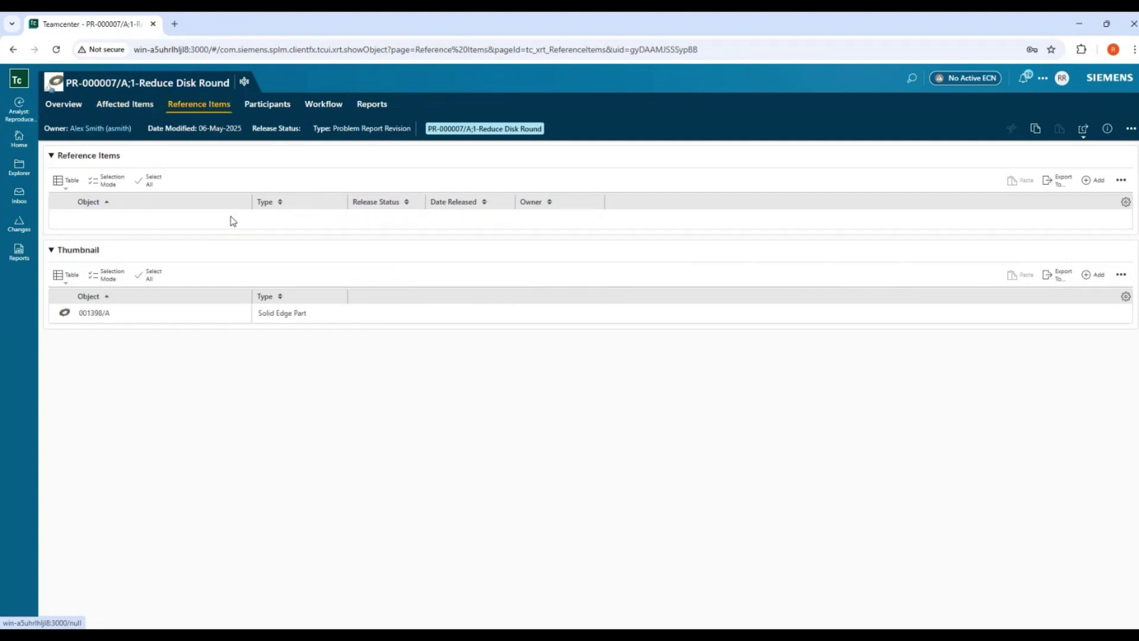
click(278, 110)
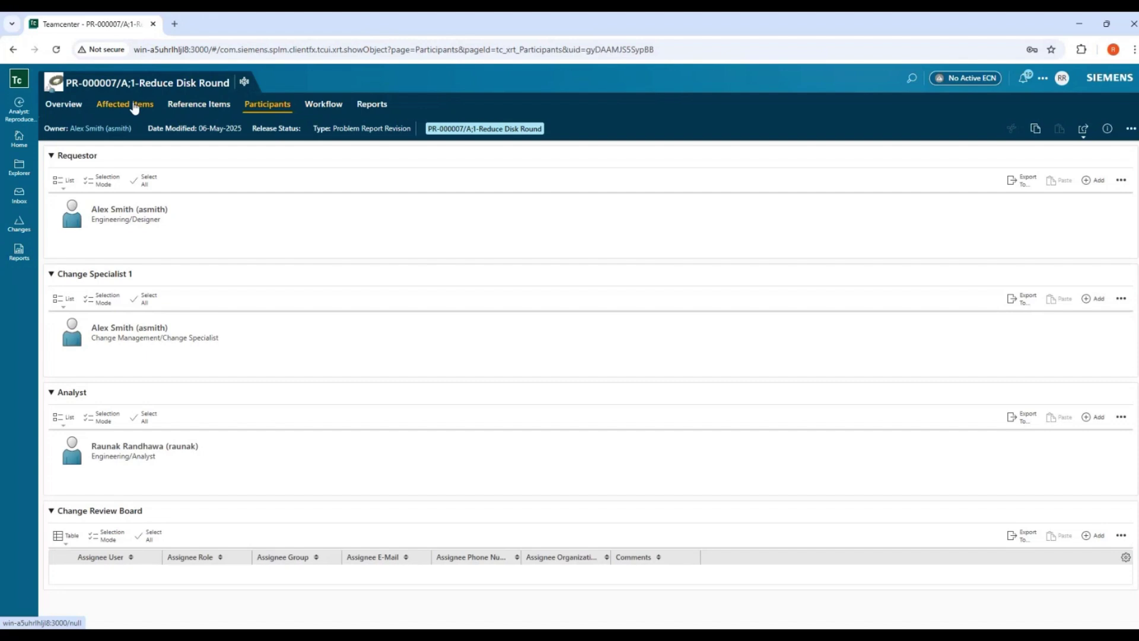
click(134, 107)
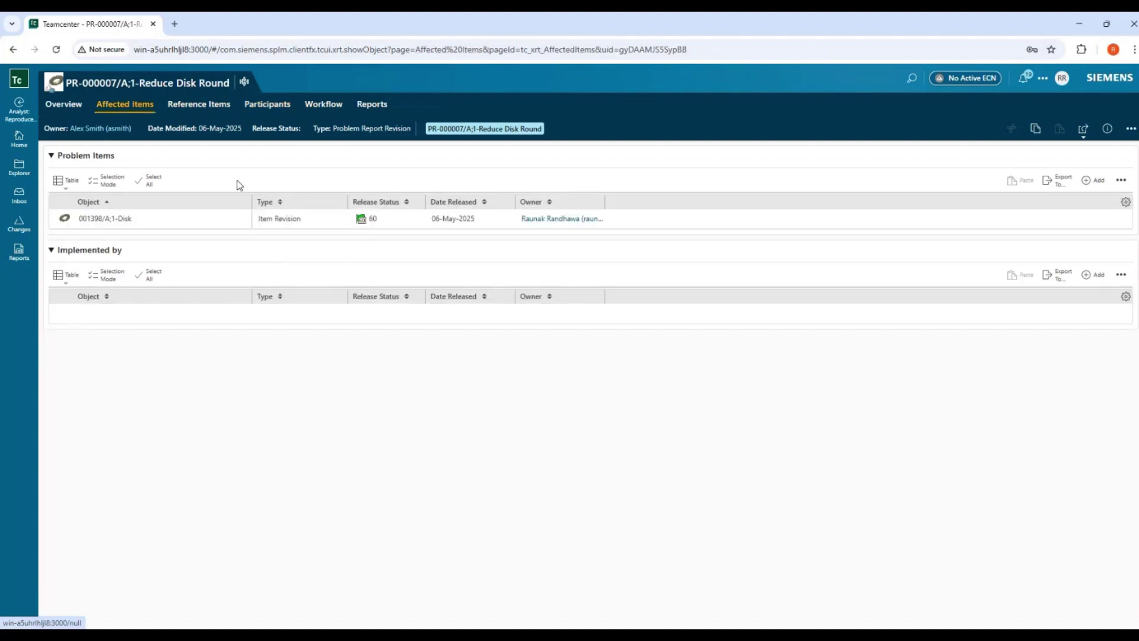
click(68, 108)
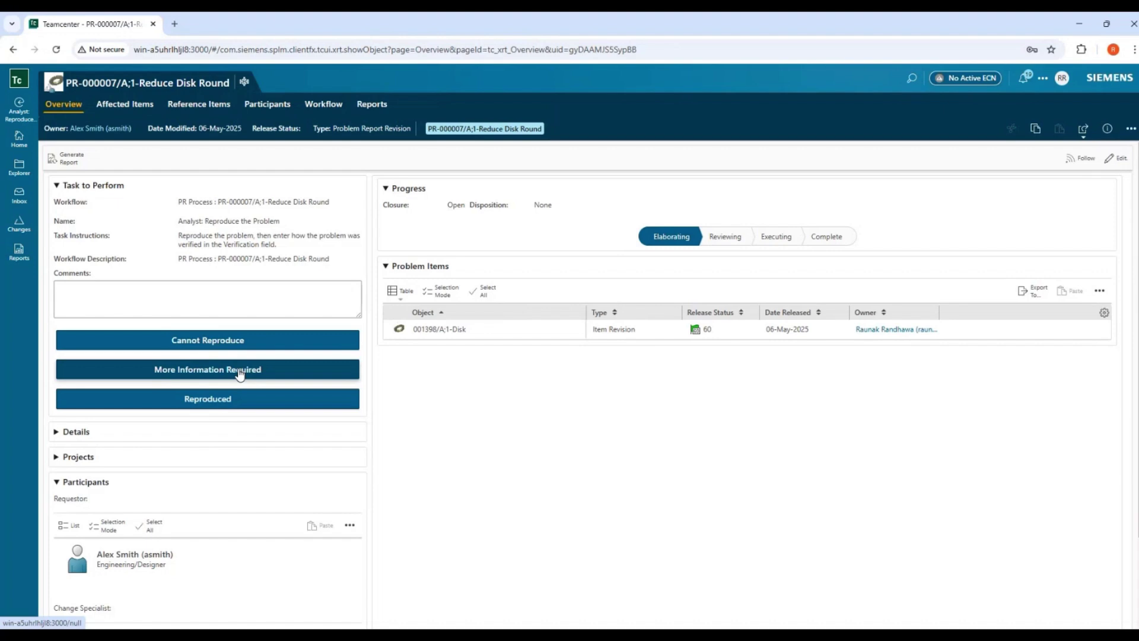
click(240, 372)
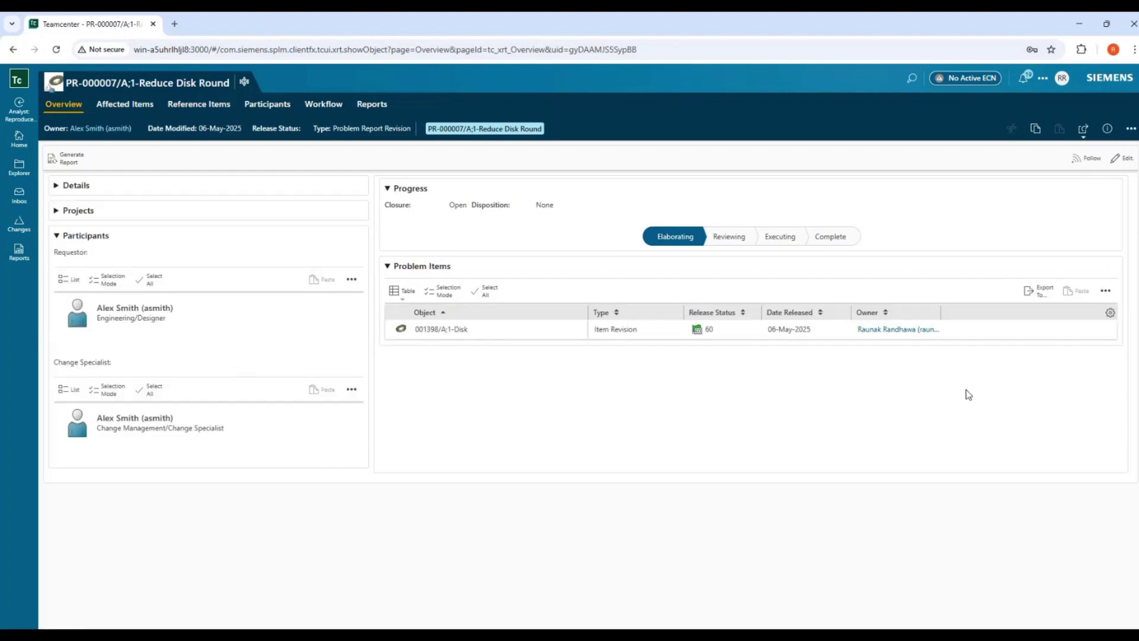
- Sign out, log in with the requestor's saved user name and password, and dismiss the saved-password alert
click(1062, 77)
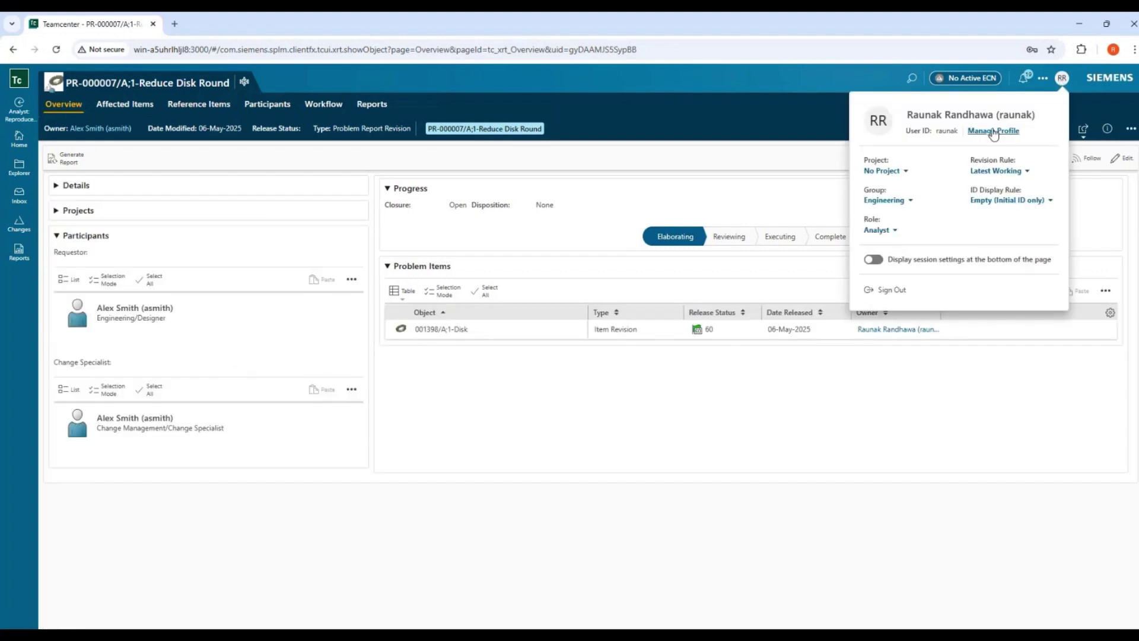
click(892, 292)
click(530, 337)
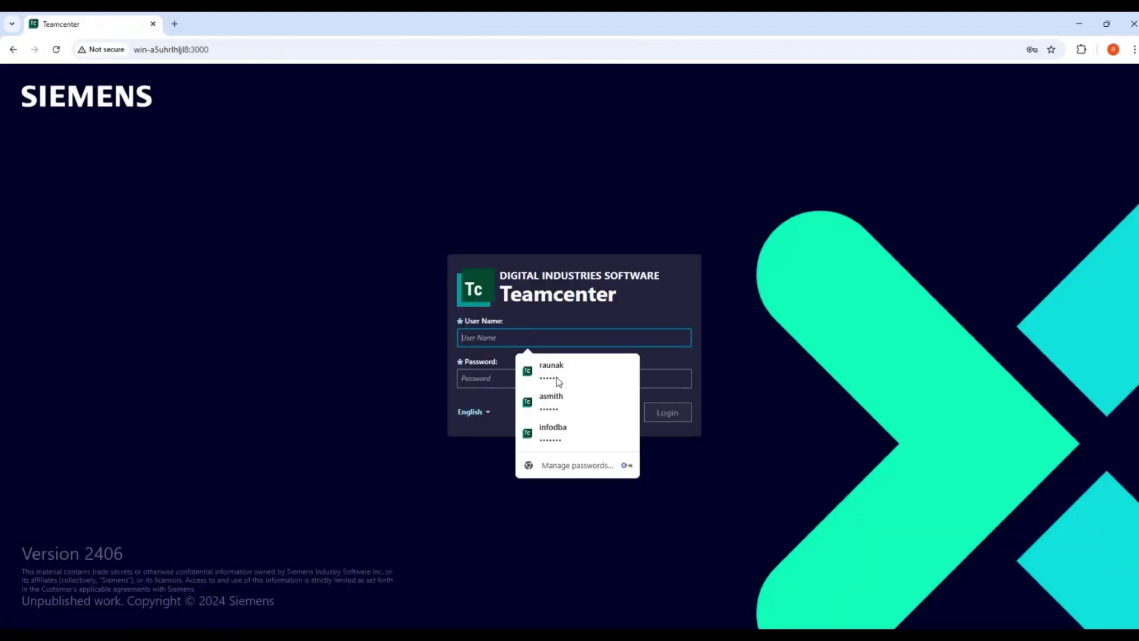
click(593, 397)
click(656, 416)
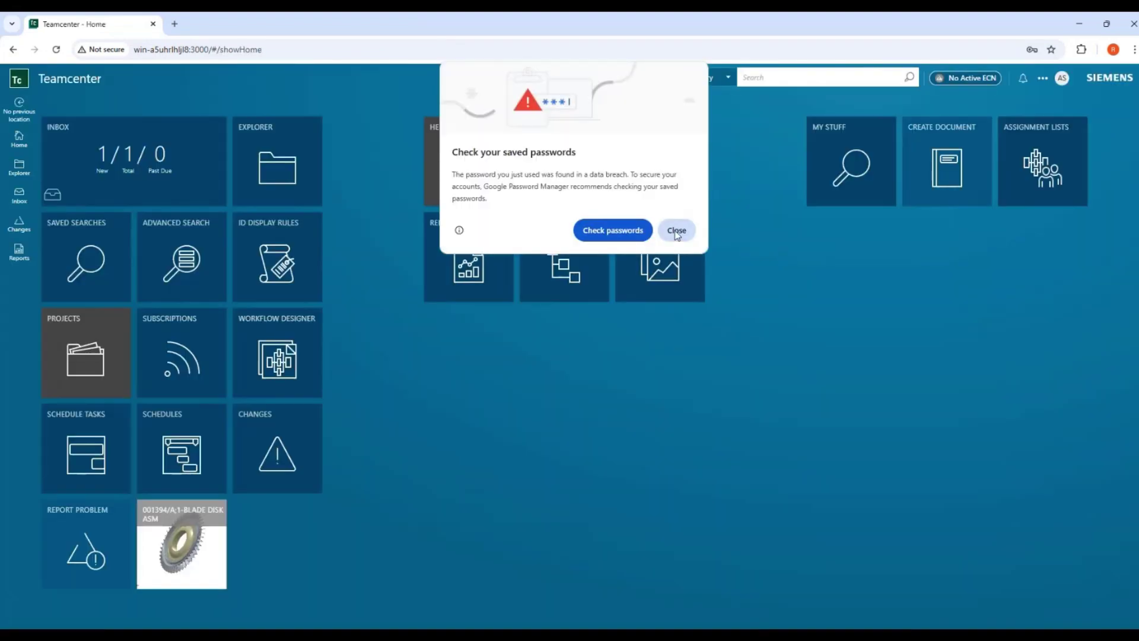
click(677, 230)
- Open the "Requestor: More Information Requested" task from the inbox and open its target report, Reduce Disk Round
click(197, 163)
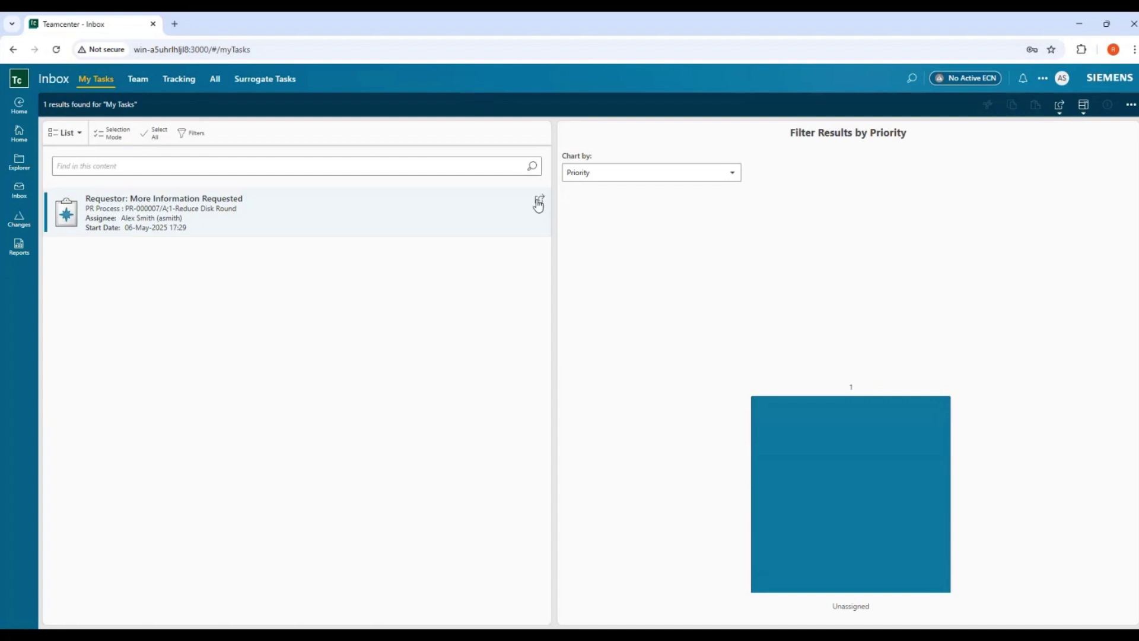
click(538, 202)
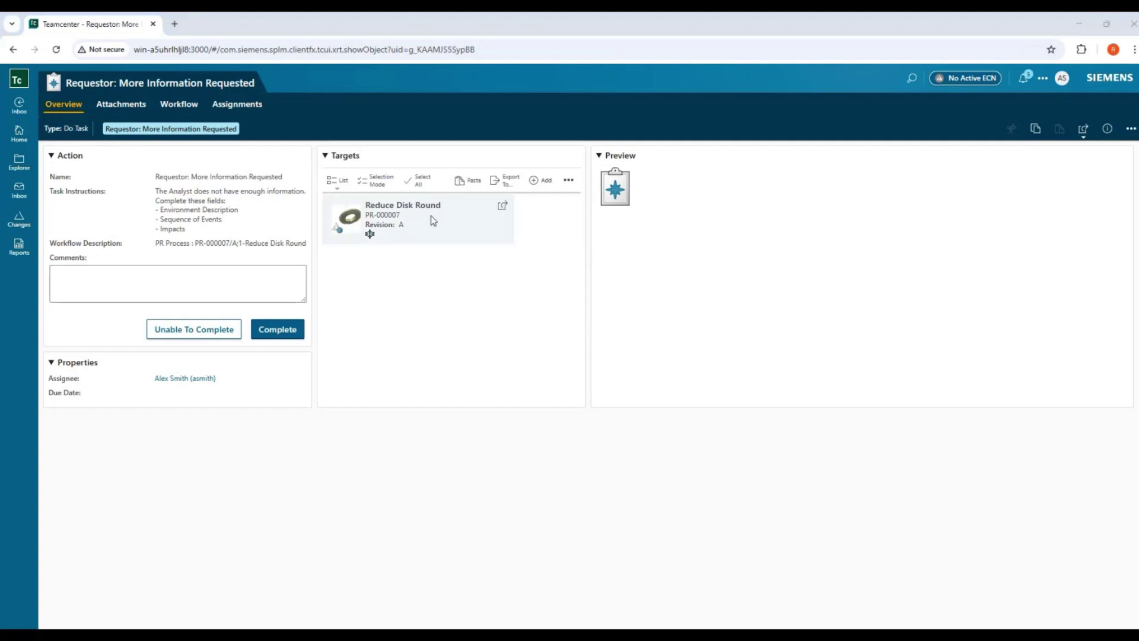
click(502, 211)
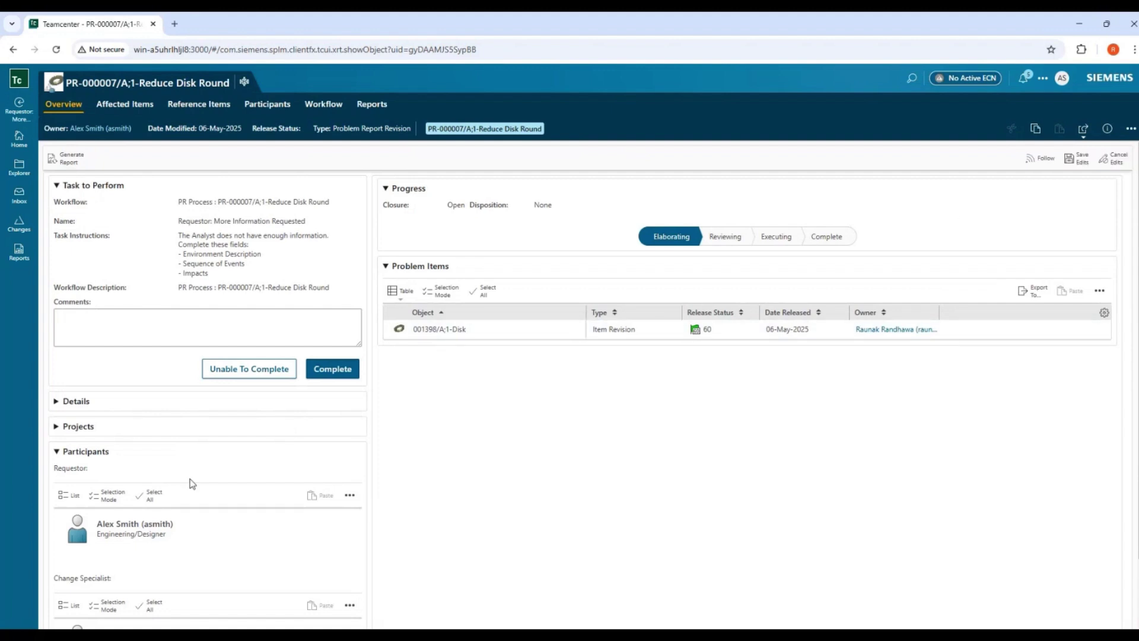
- Save Description "Need to reduce the rounding radius on the outer edge of the Disk used in the Blade Disk Assembly, to improve aerodynamic performance and reduce weight."
scroll(67, 343, down, 2)
click(59, 322)
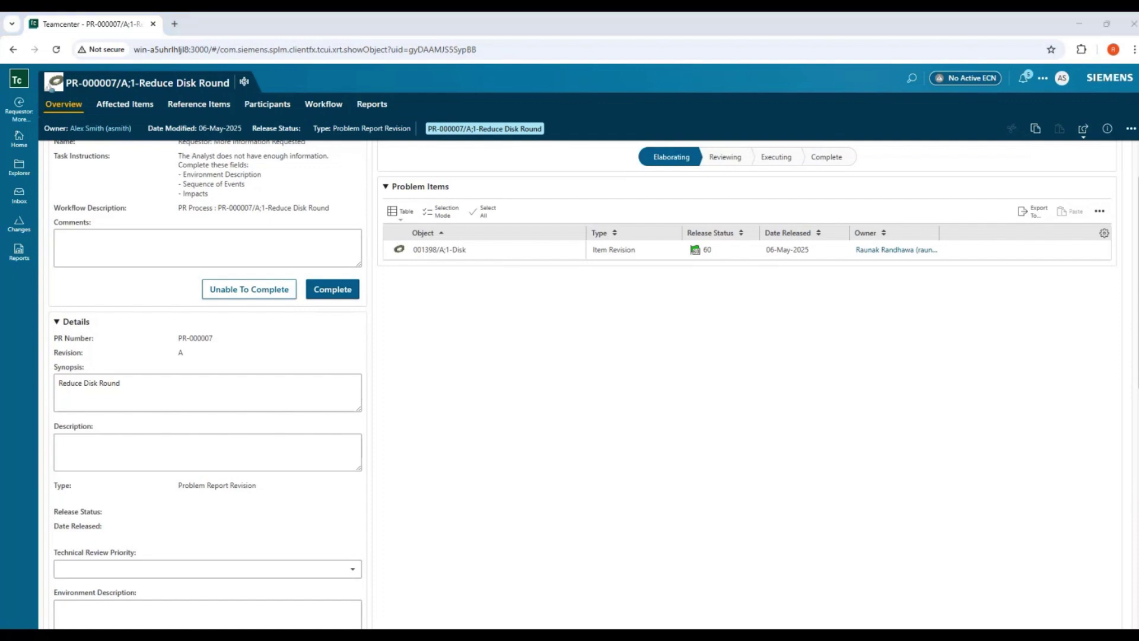
click(81, 441)
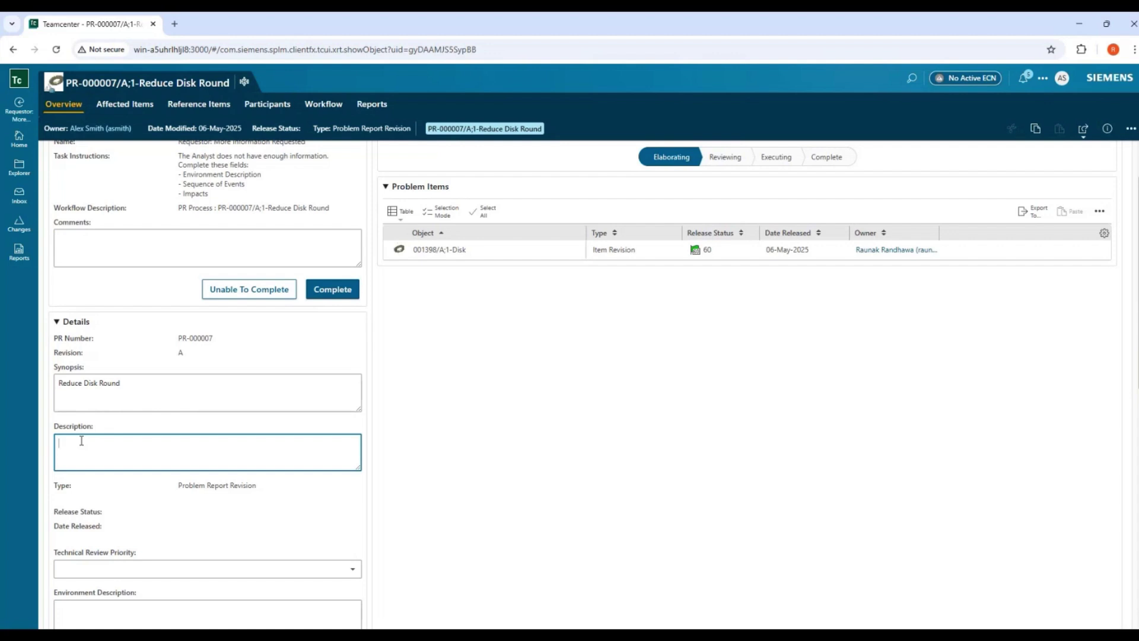
text(Need to reduce the rounding radius on the outer edge of the Disk used in the Blade Disk Assembly, to improve aerodynamic performance and reduce weight.)
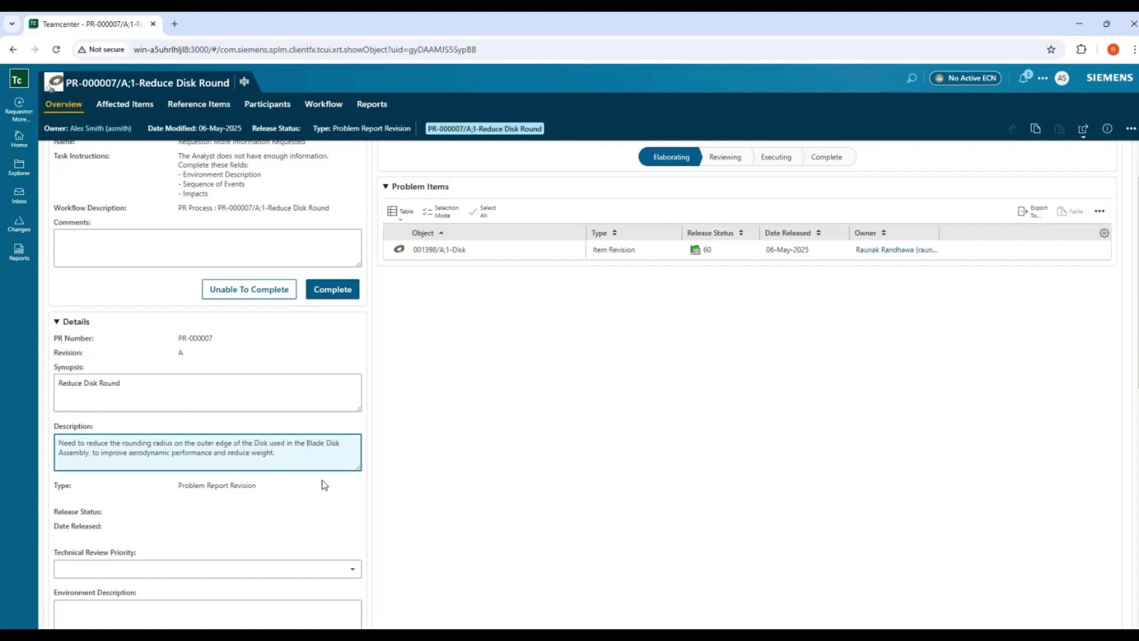
scroll(1078, 216, up, 2)
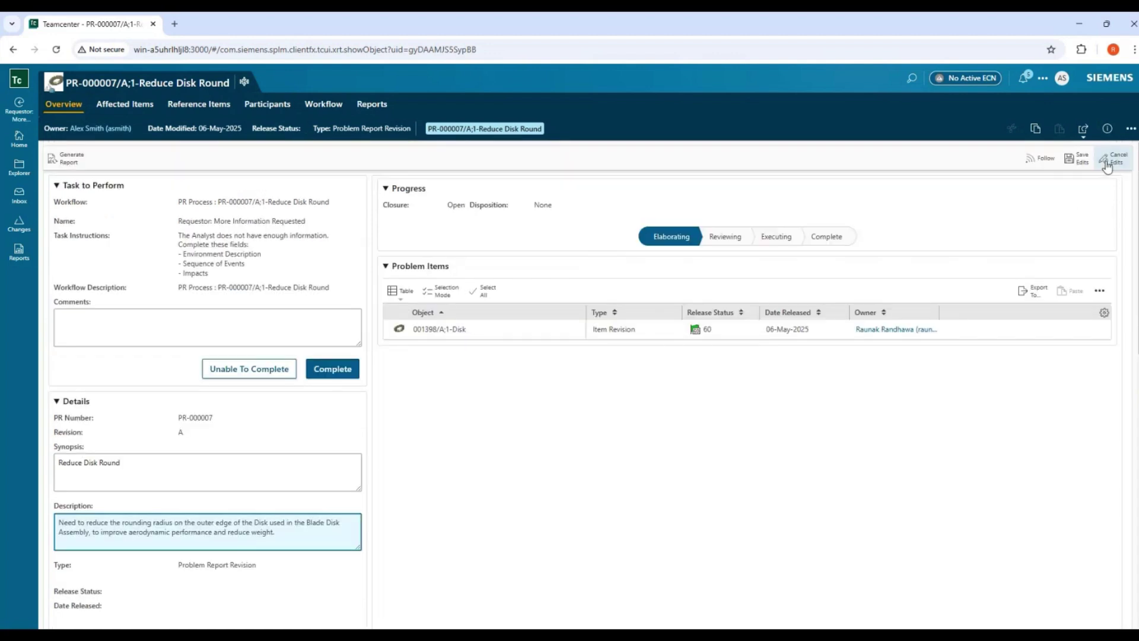
click(1116, 168)
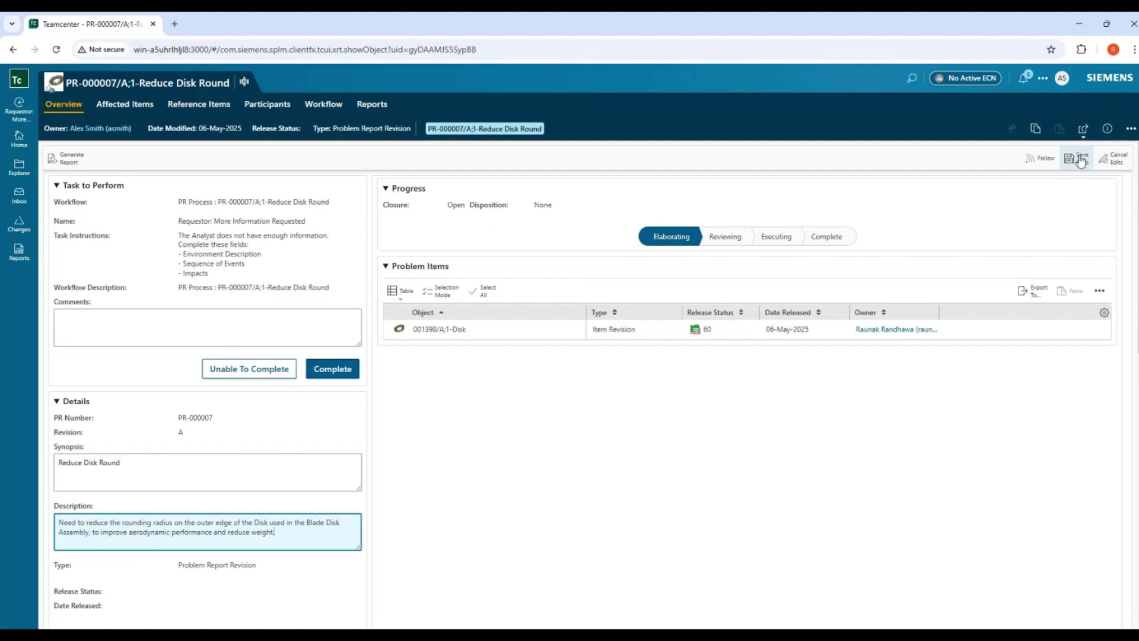
- Add the "Round for disk" JPEG from the clipboard to the report's Reference Items and open it to view the image
click(202, 105)
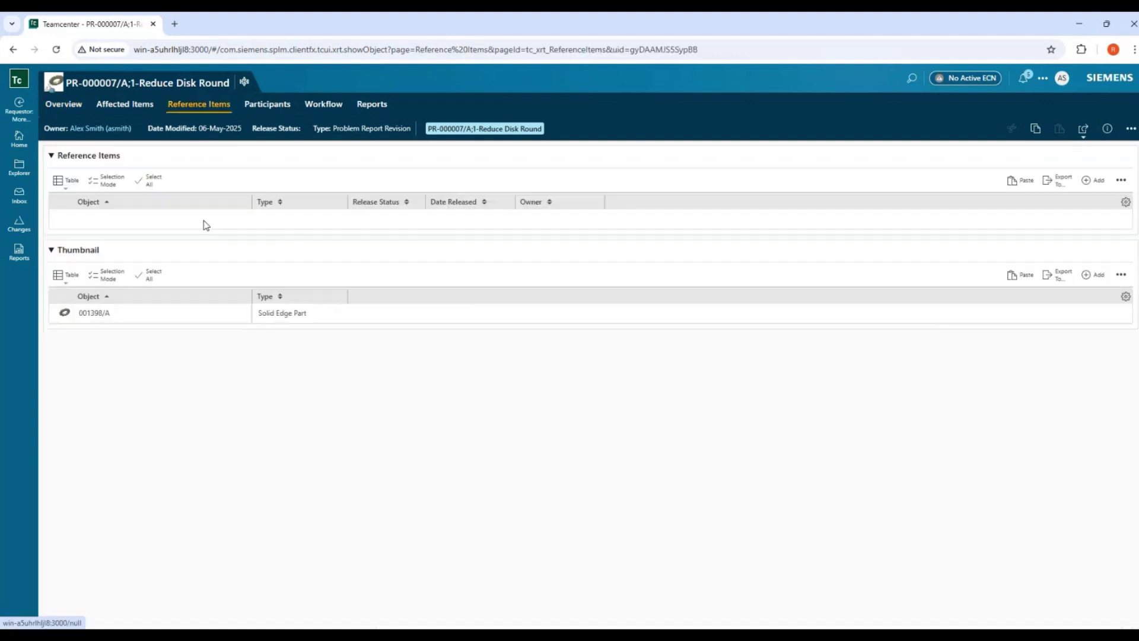
click(1088, 181)
click(984, 191)
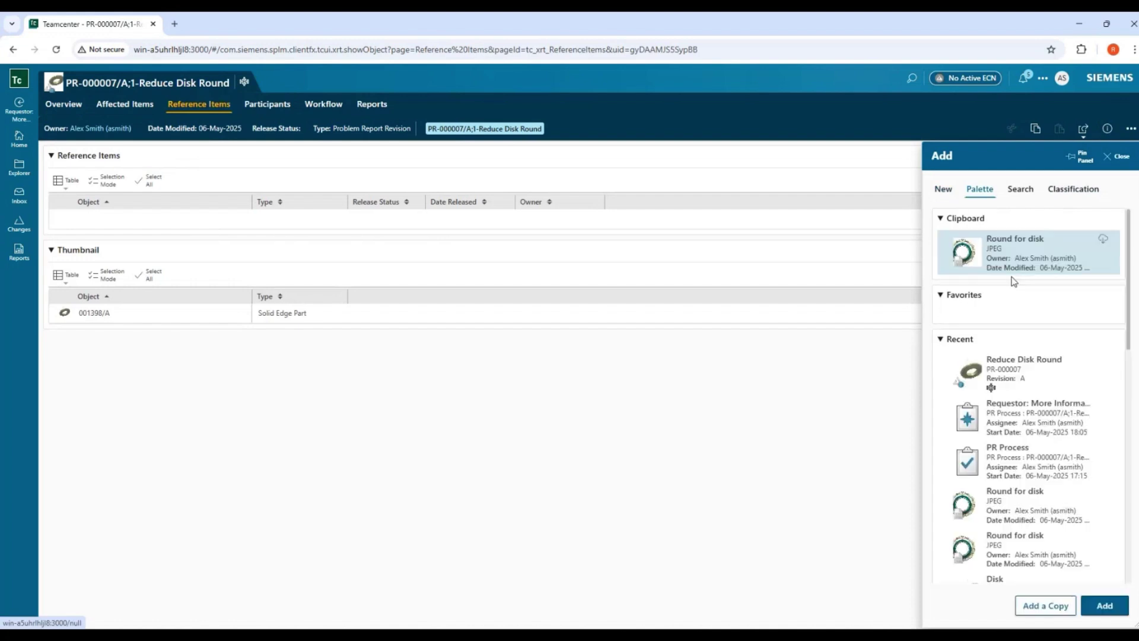
click(1033, 255)
click(1033, 255)
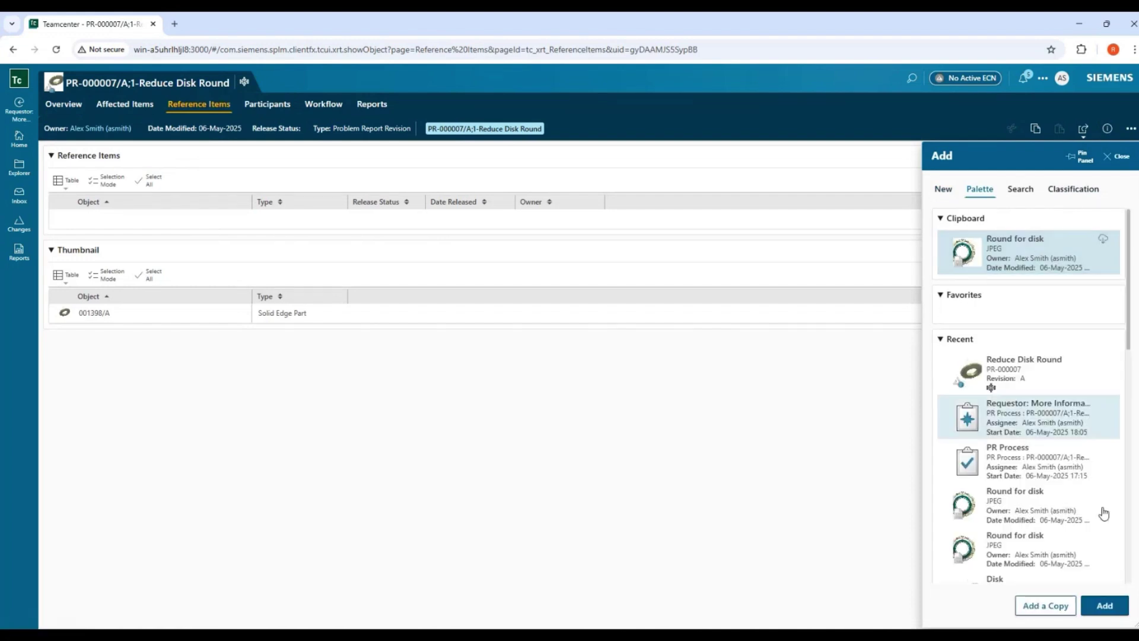
click(1107, 606)
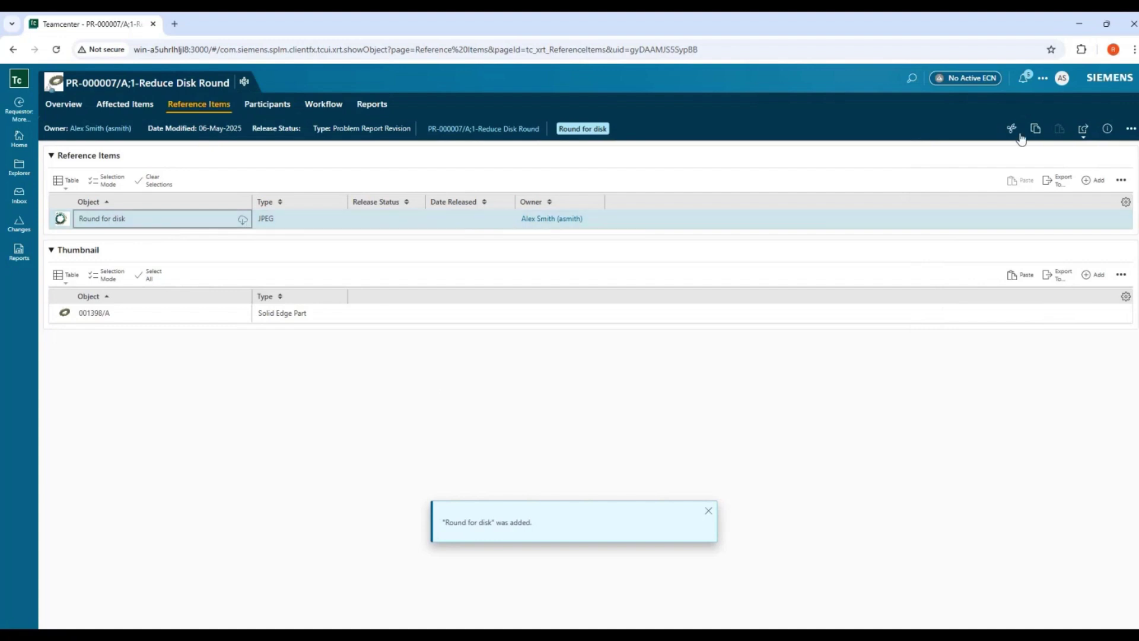
click(1085, 132)
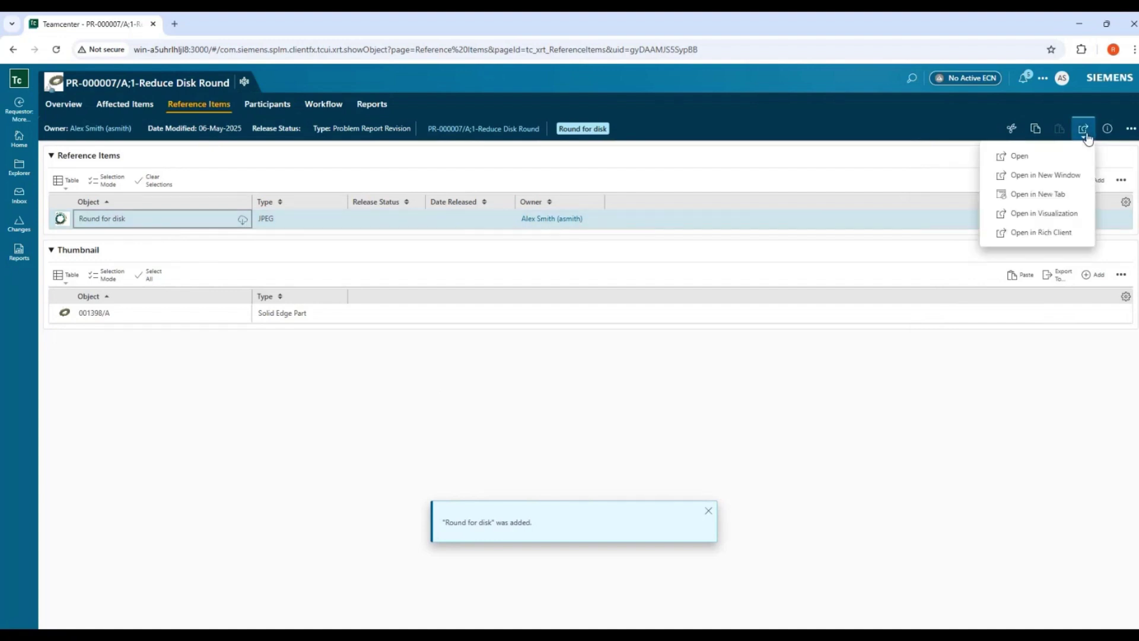
click(1039, 159)
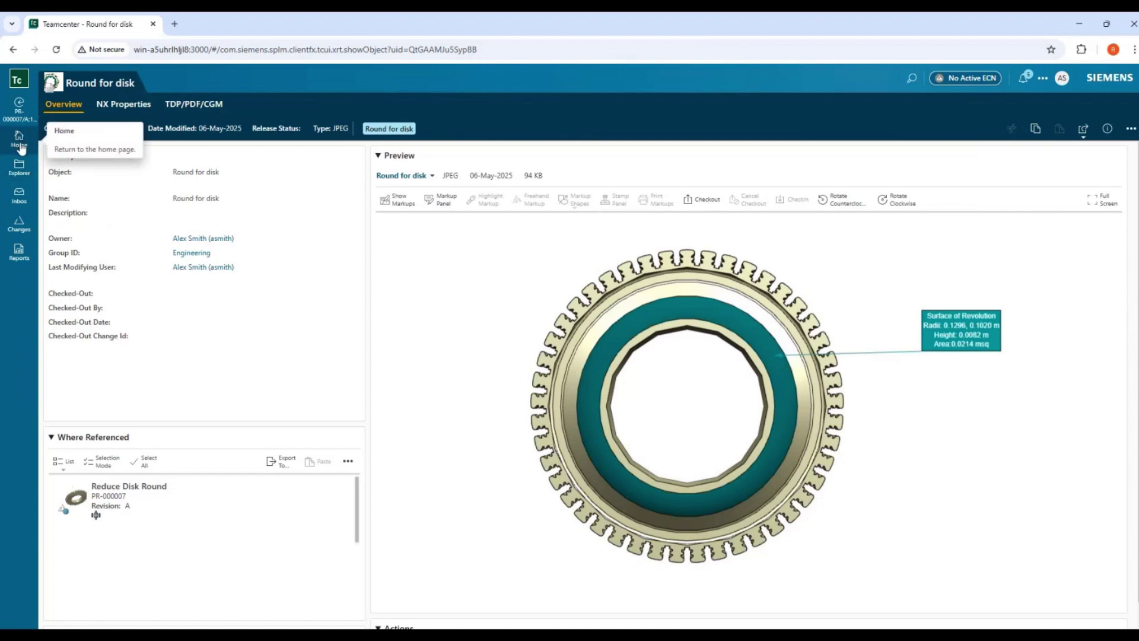
- Complete the "Requestor: More Information Requested" task from the inbox
click(19, 195)
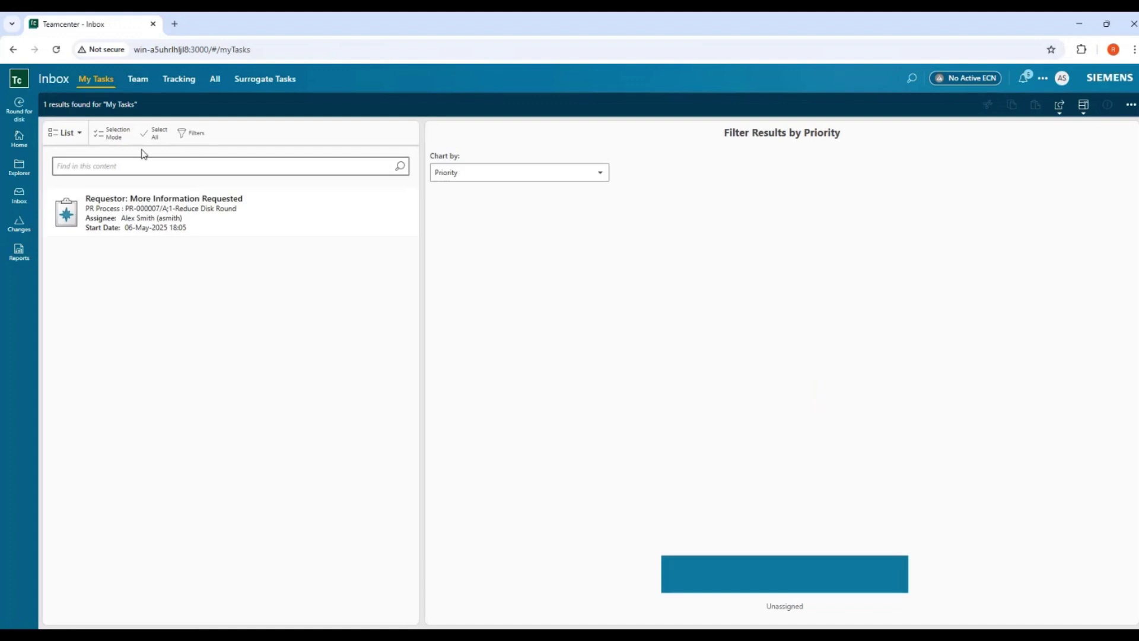
click(273, 216)
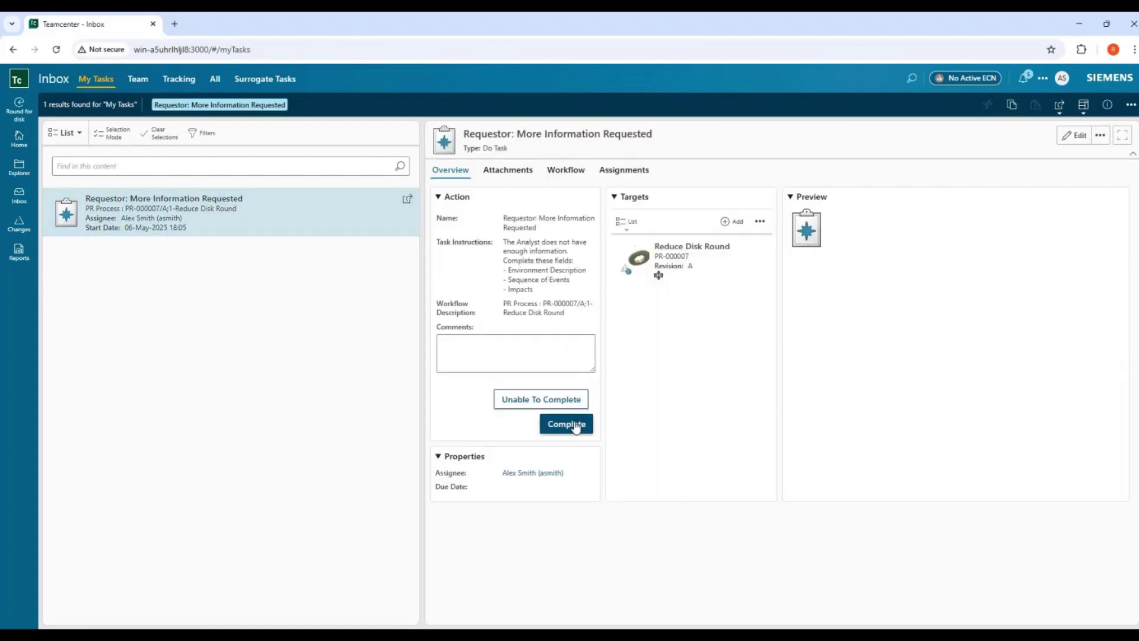
click(567, 424)
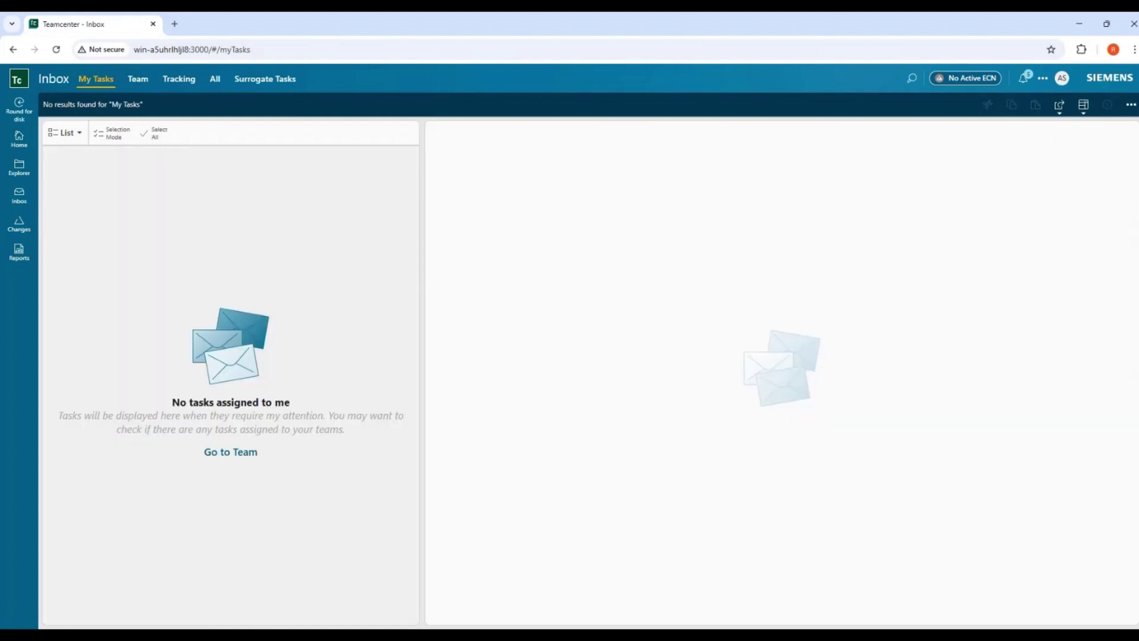
- Switch to the analyst's session in Microsoft Edge, refresh the inbox and open the "Analyst: Reproduce the Problem" task
mouse_move(259, 626)
click(233, 574)
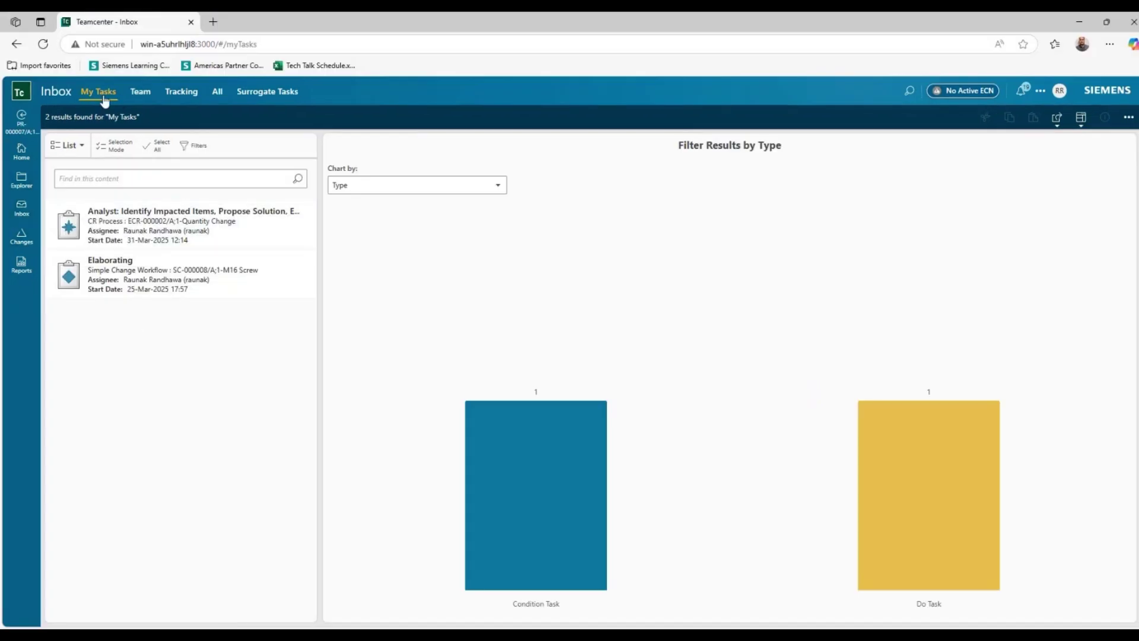
click(43, 44)
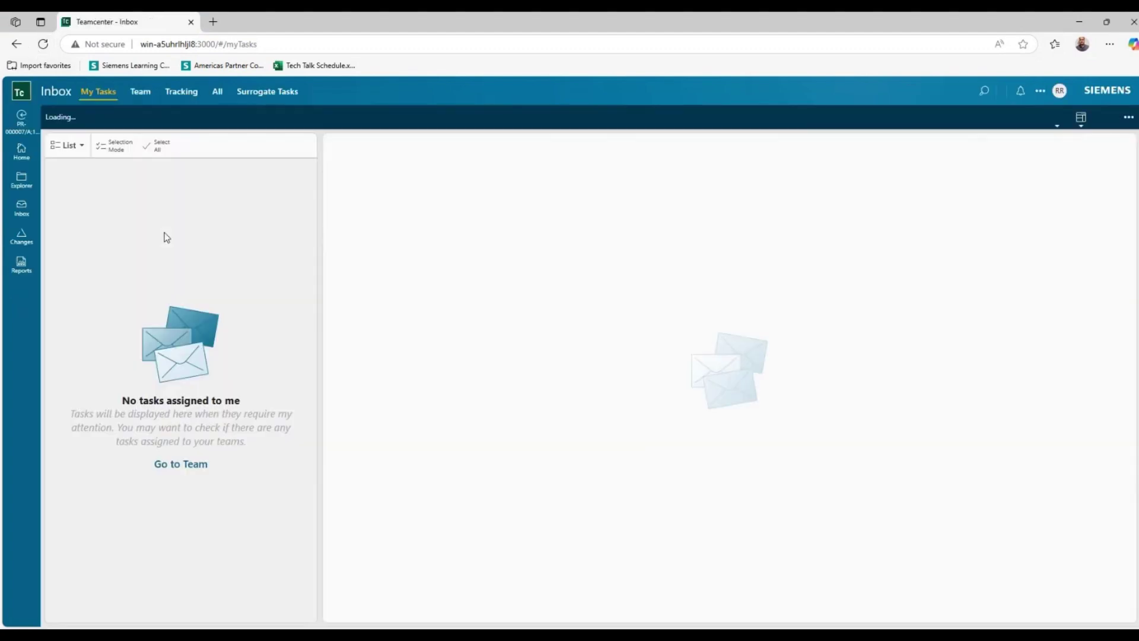
click(306, 214)
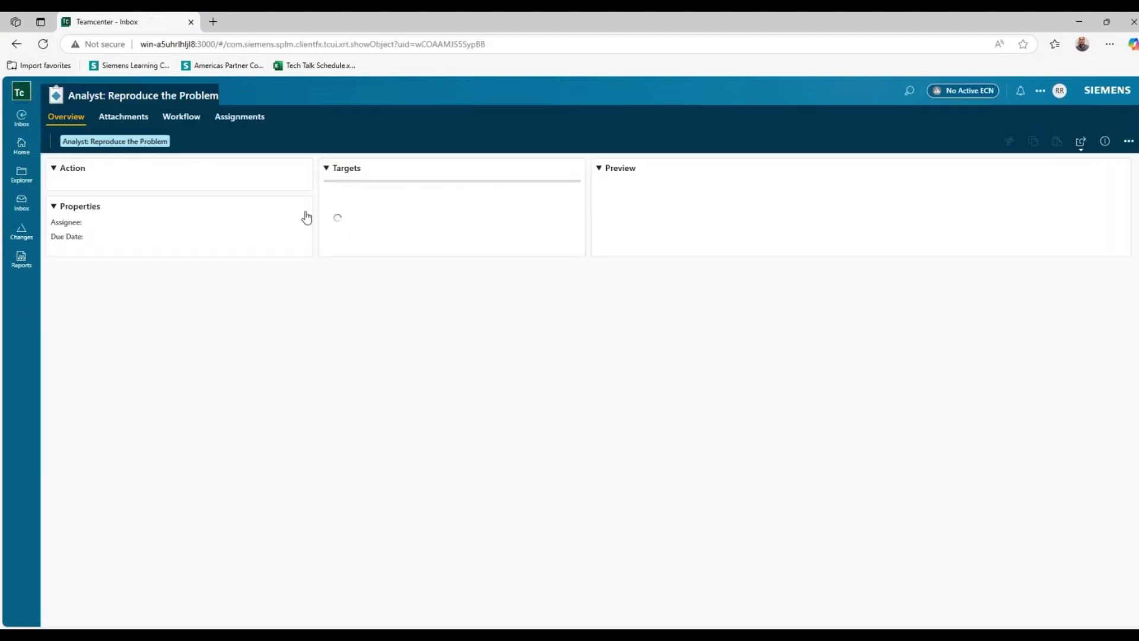
- Open the Reduce Disk Round problem report from the task targets, review its details and affected items, and view the "Round for disk" reference image
mouse_move(503, 223)
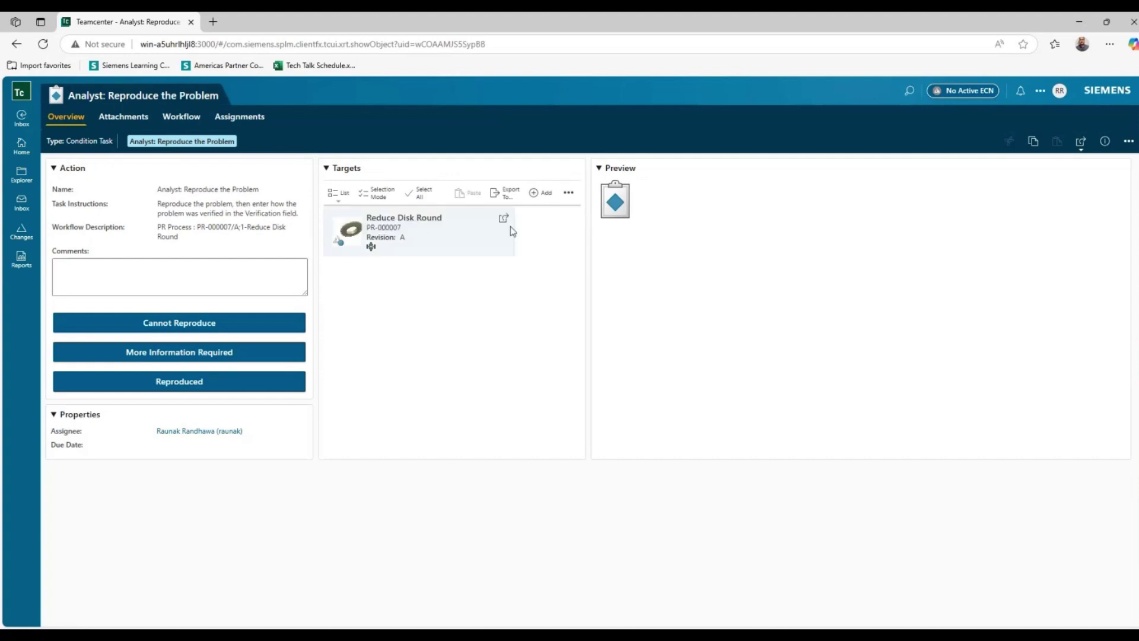
click(503, 223)
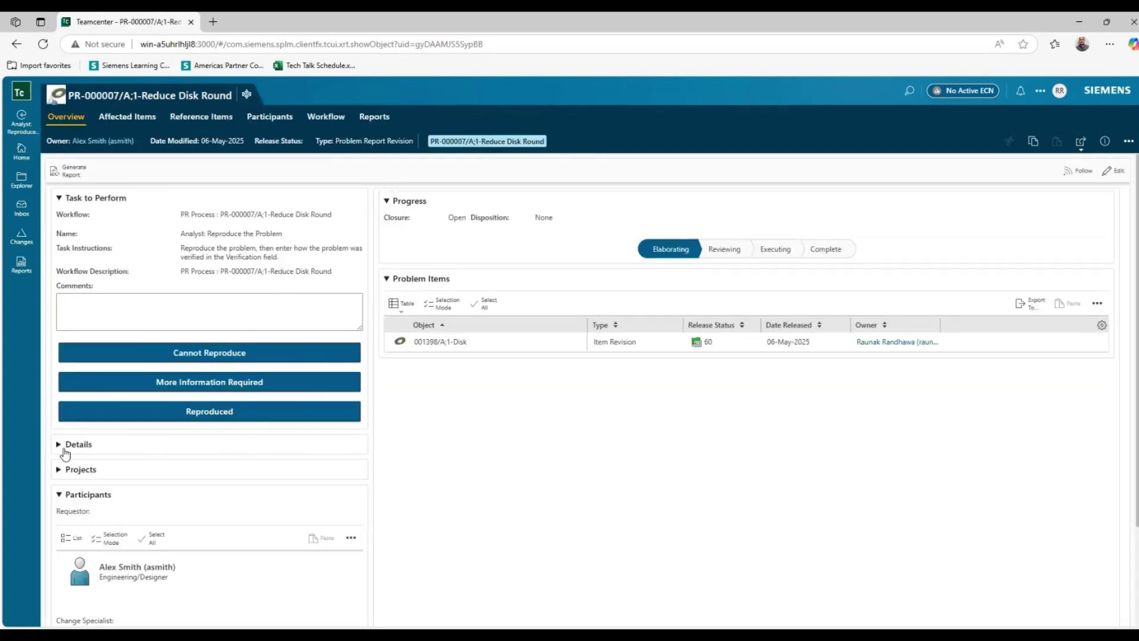
click(60, 445)
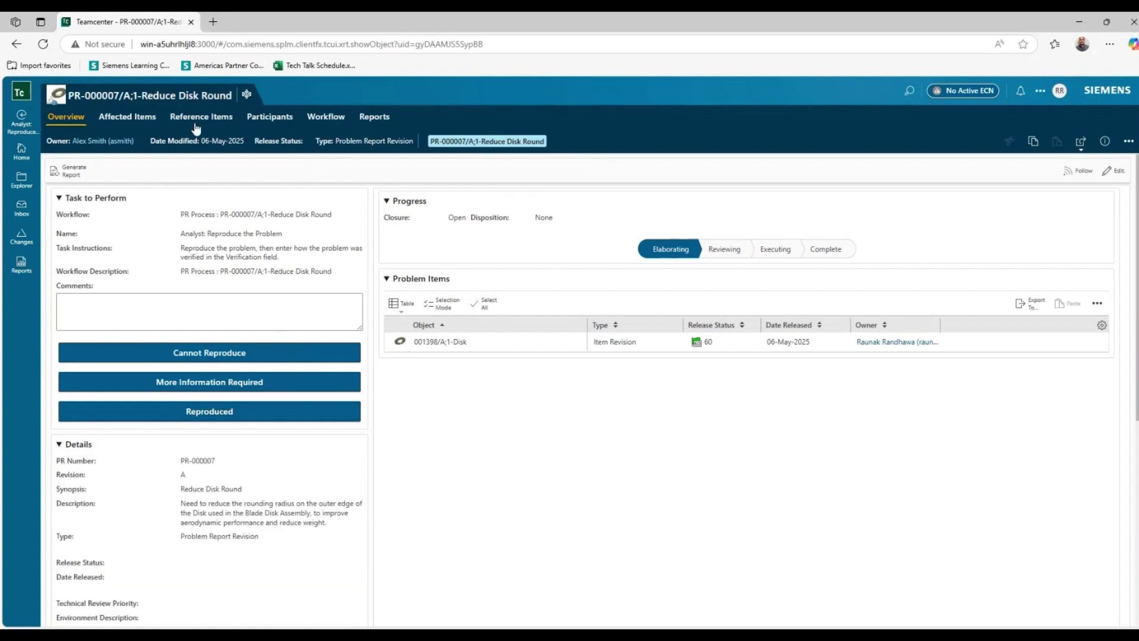
click(138, 117)
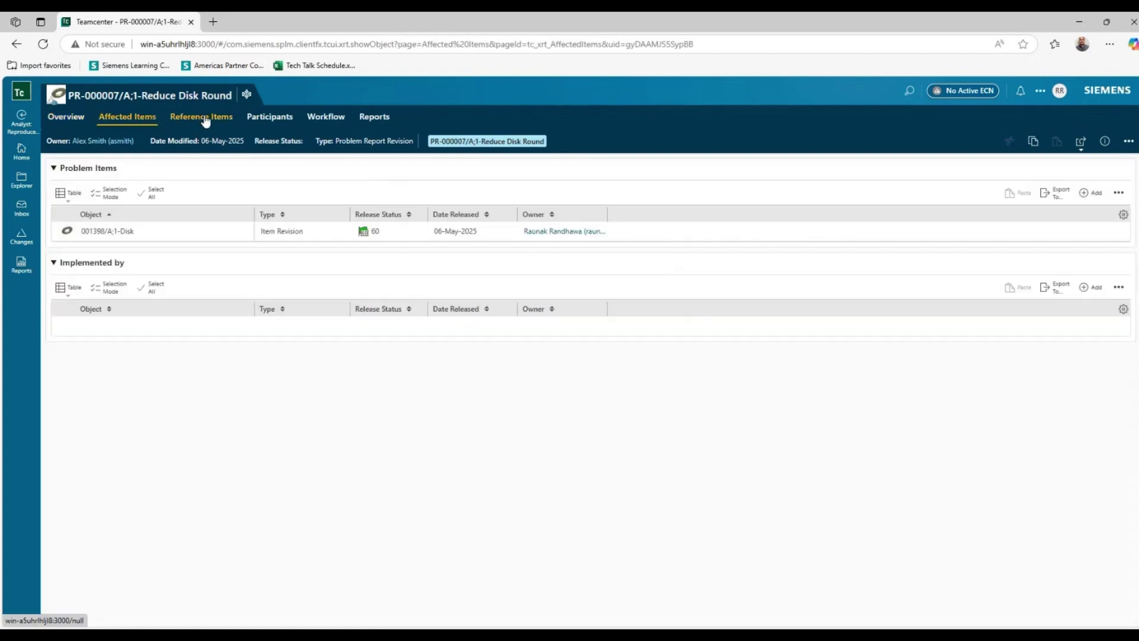
click(201, 117)
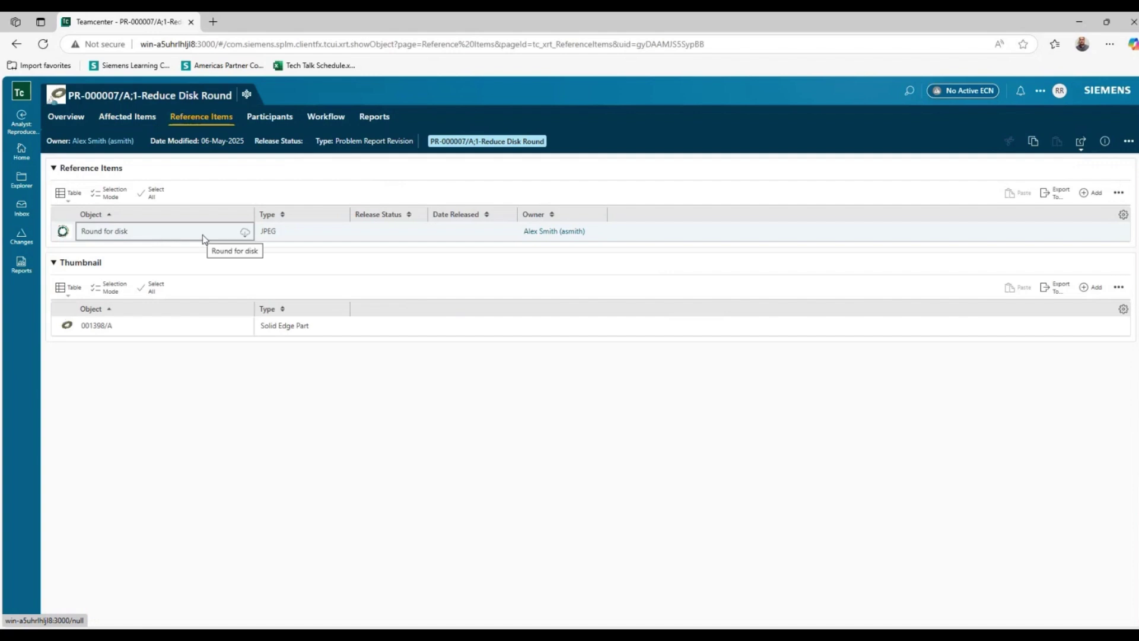
click(222, 235)
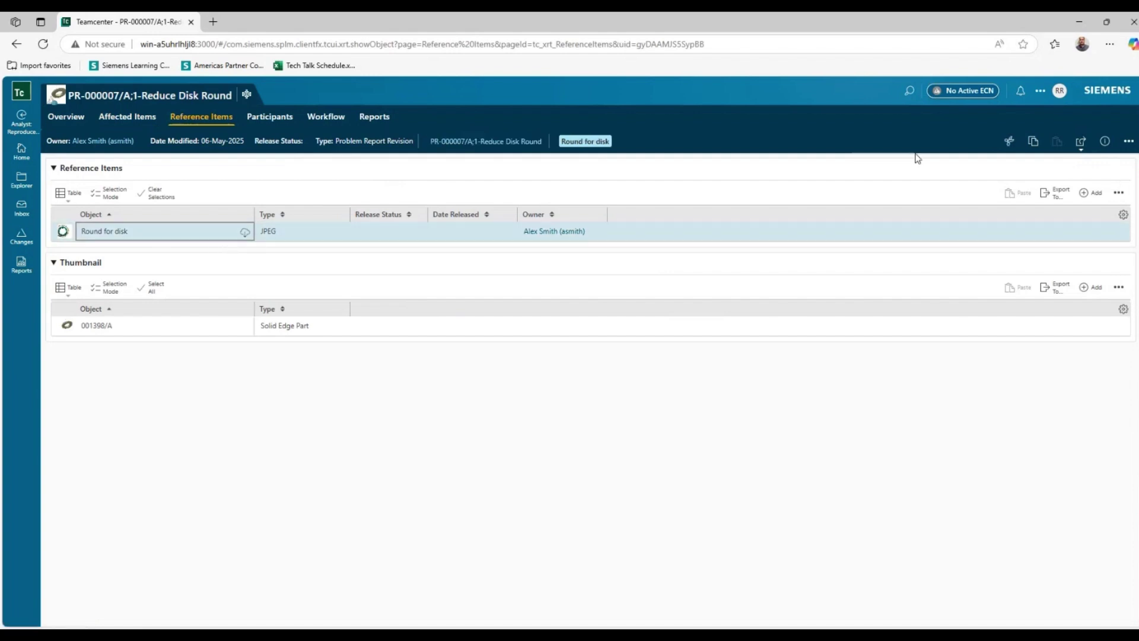
click(1084, 148)
click(1067, 171)
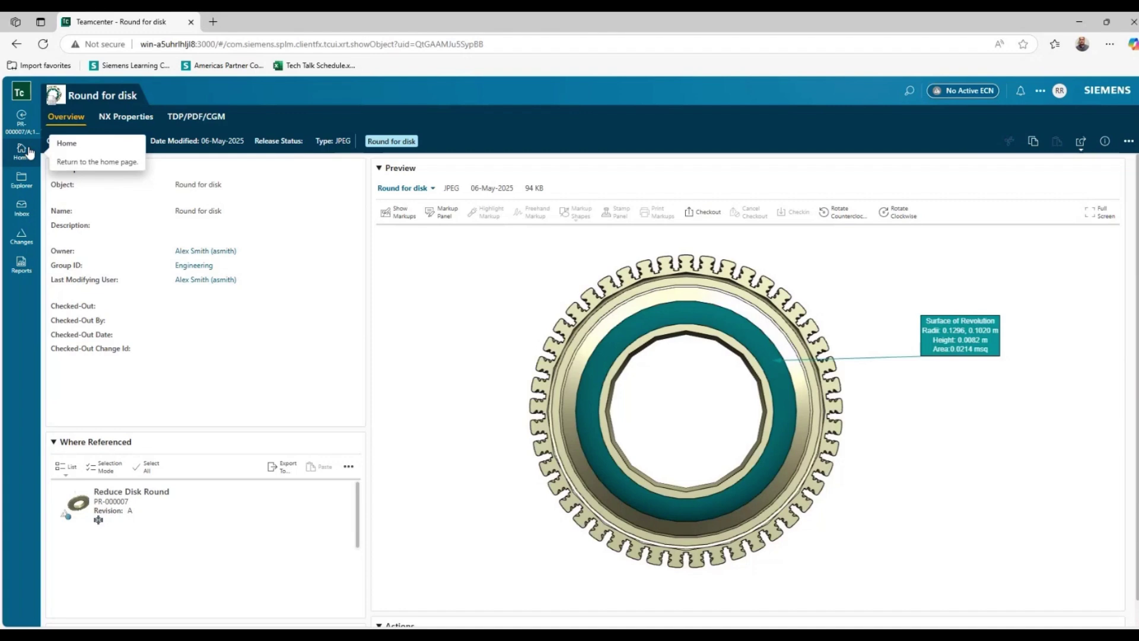
- Return to the inbox and resolve the "Analyst: Reproduce the Problem" task as Reproduced
click(21, 207)
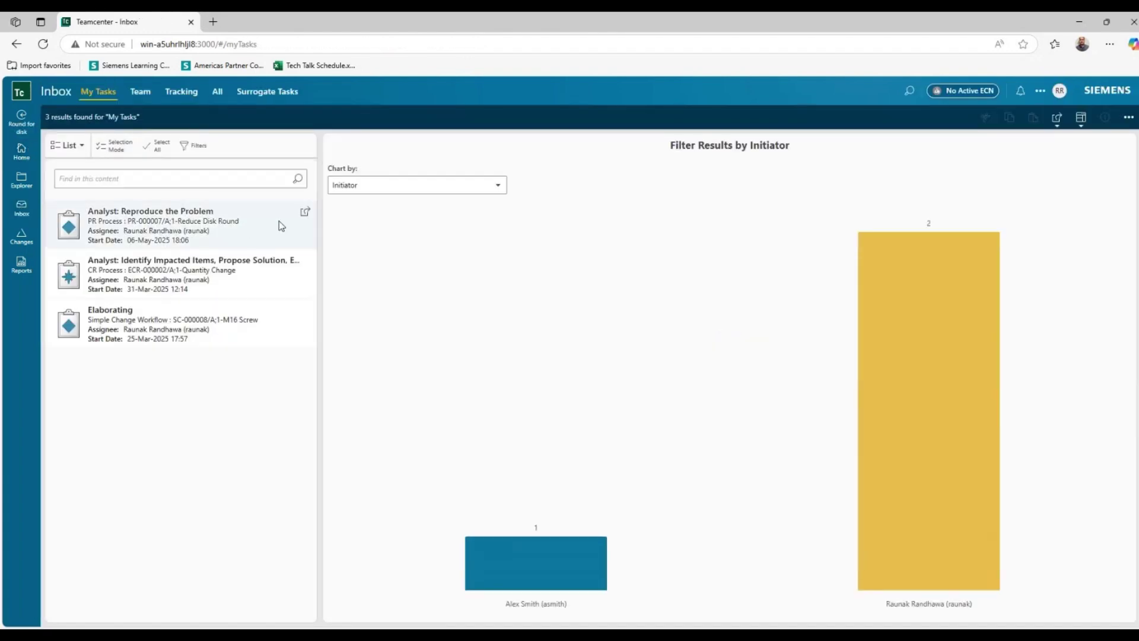
click(305, 214)
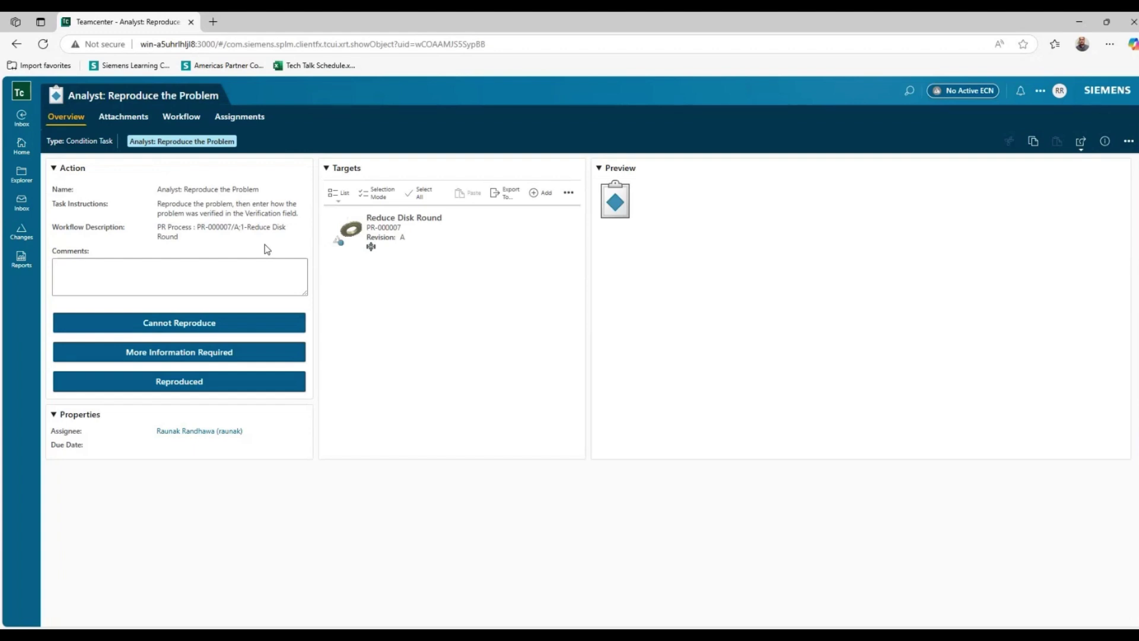
click(236, 387)
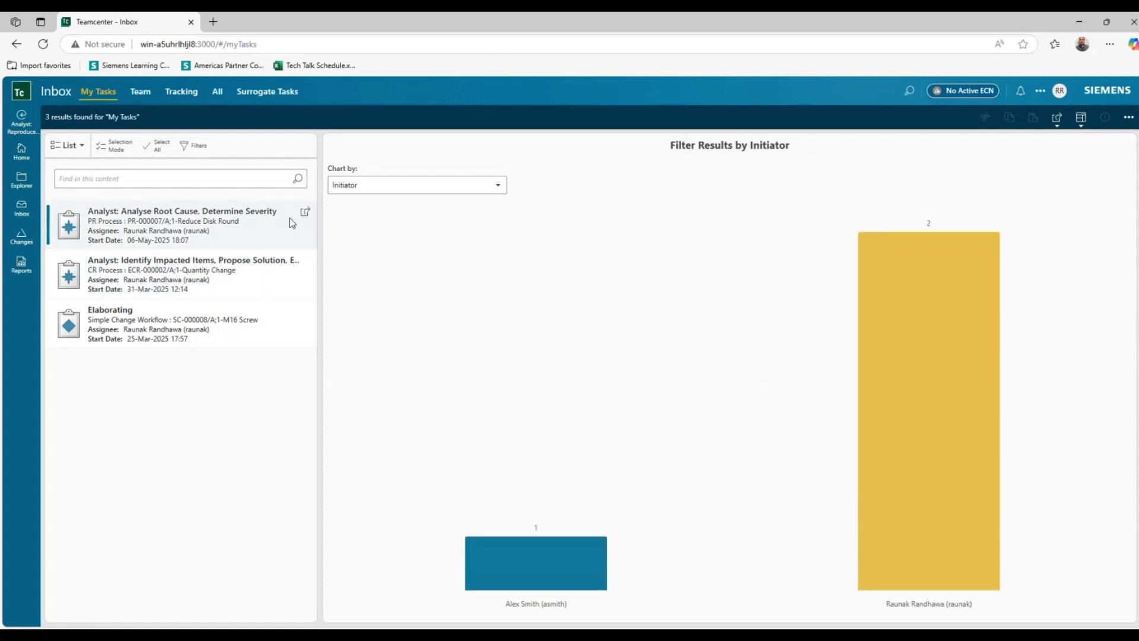
- Open the "Analyst: Analyse Root Cause, Determine Severity" task and review its workflow diagram and task instructions
click(305, 213)
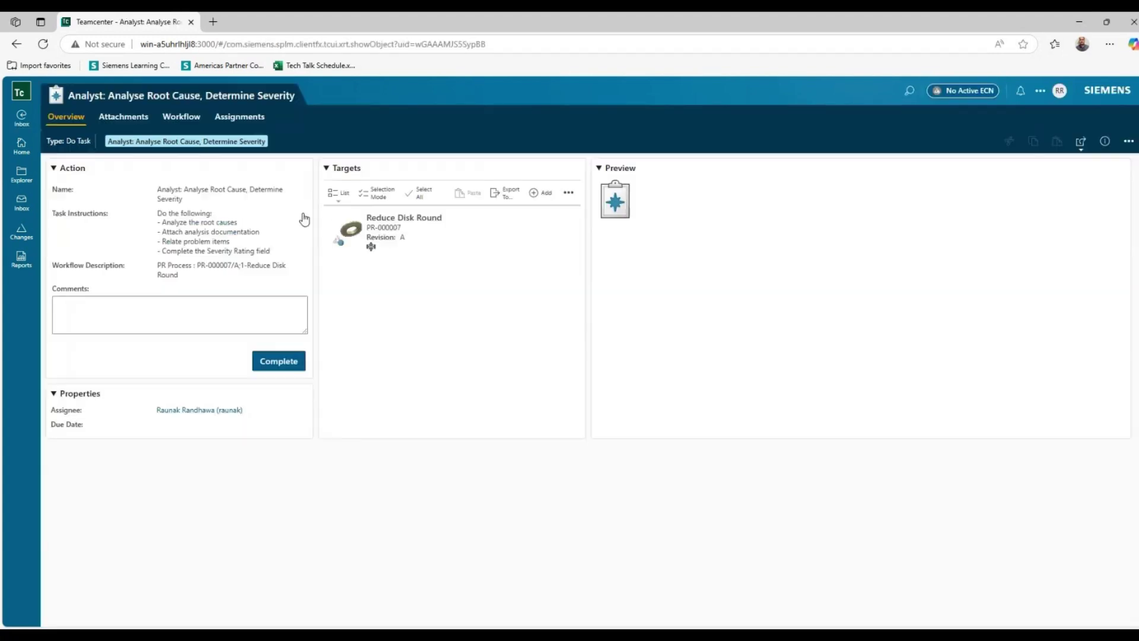
click(181, 117)
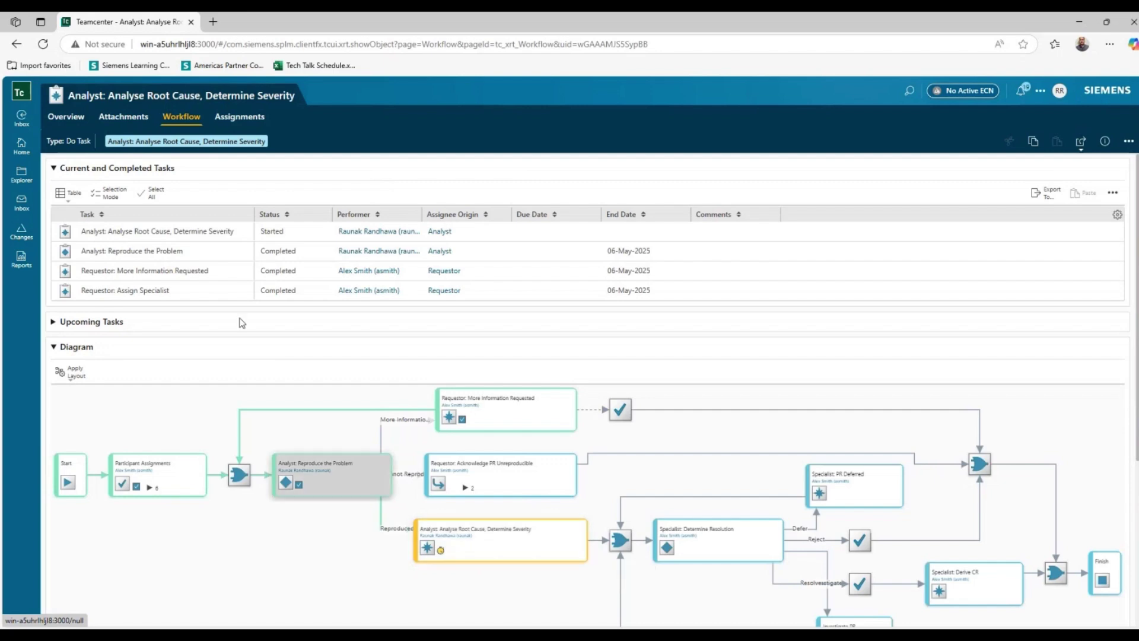
click(67, 120)
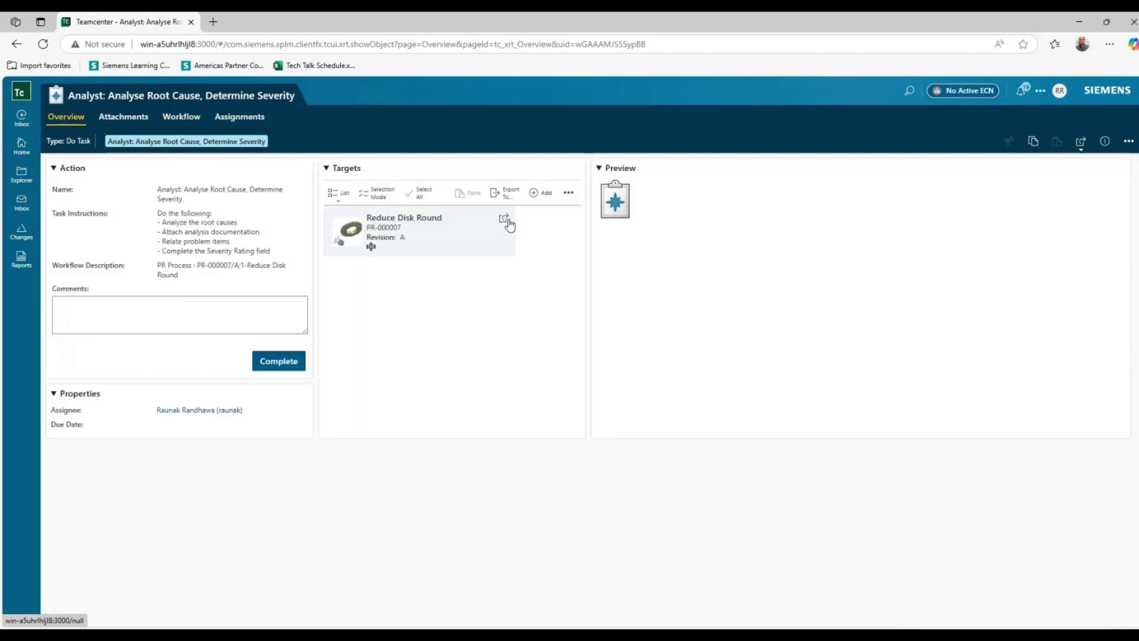
- Set the Reduce Disk Round report's Severity Rating to Medium, save the edits and complete the root cause analysis task
click(508, 221)
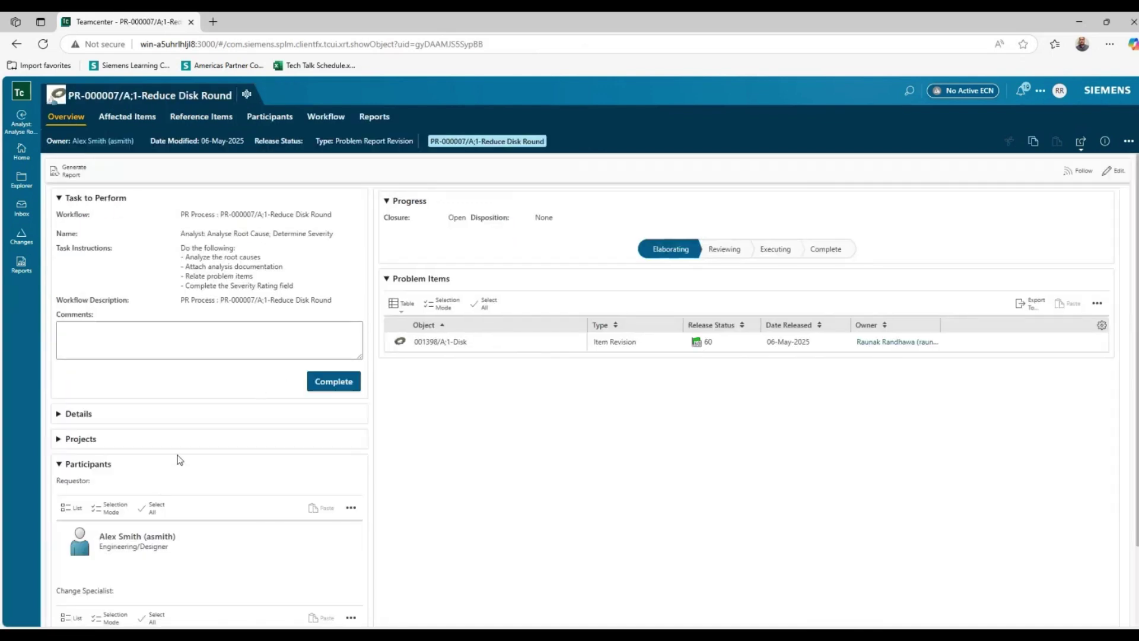
scroll(179, 460, down, 2)
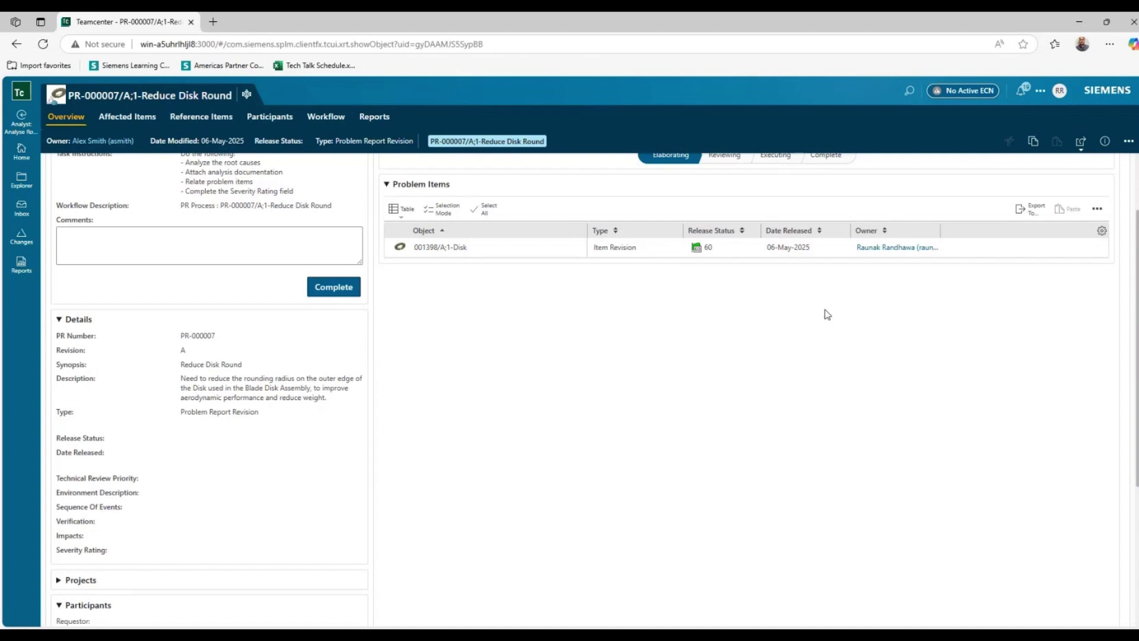
scroll(828, 323, up, 3)
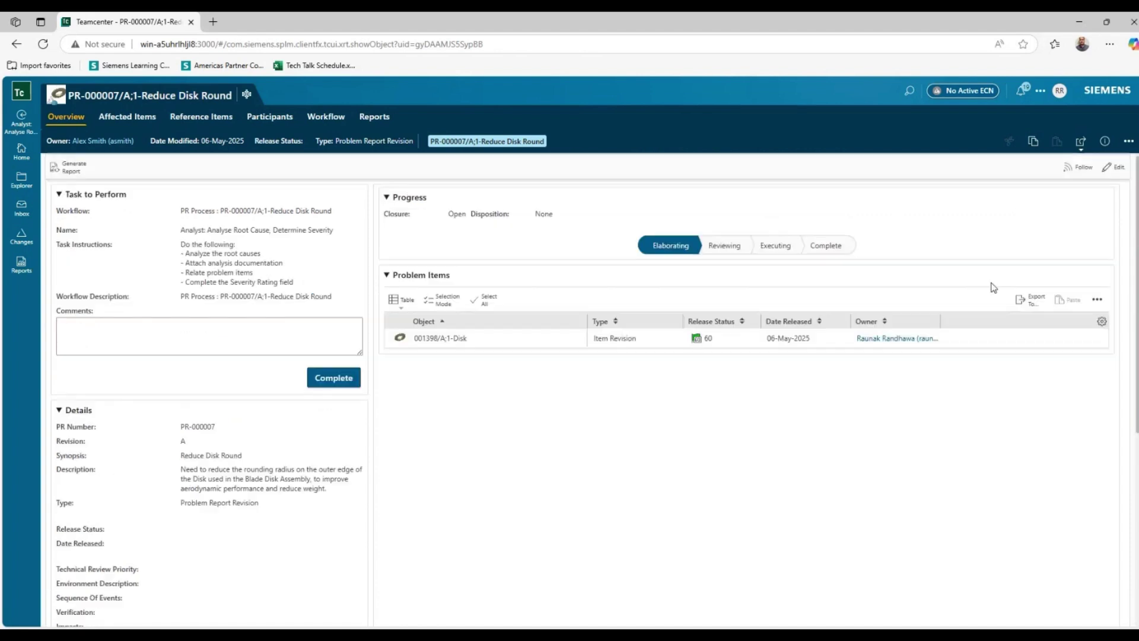
click(1119, 172)
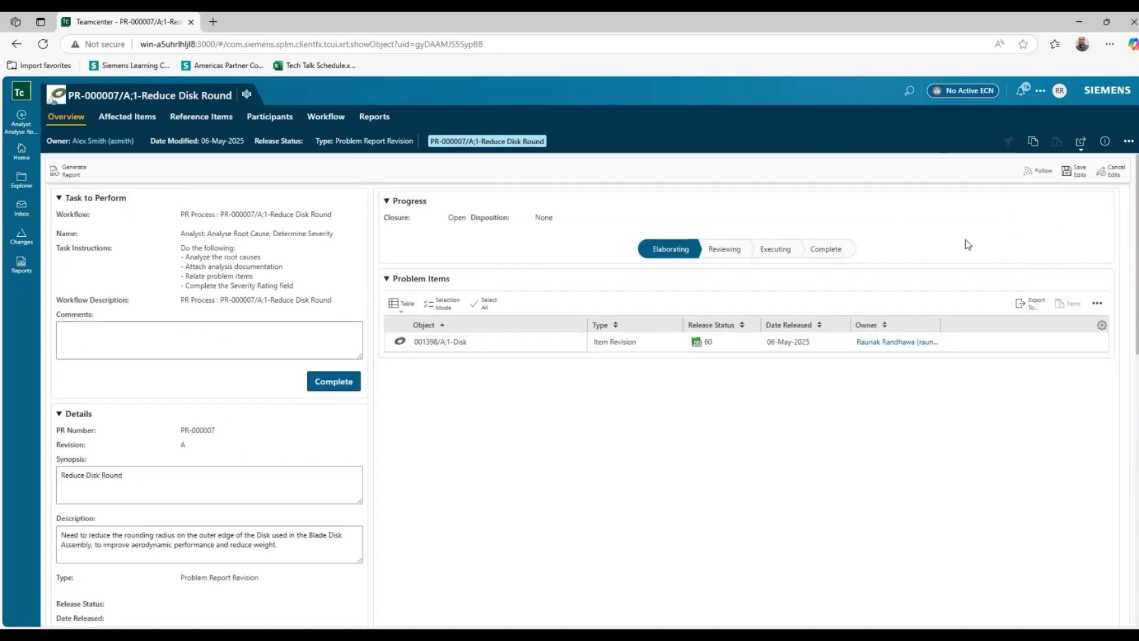
scroll(196, 398, down, 3)
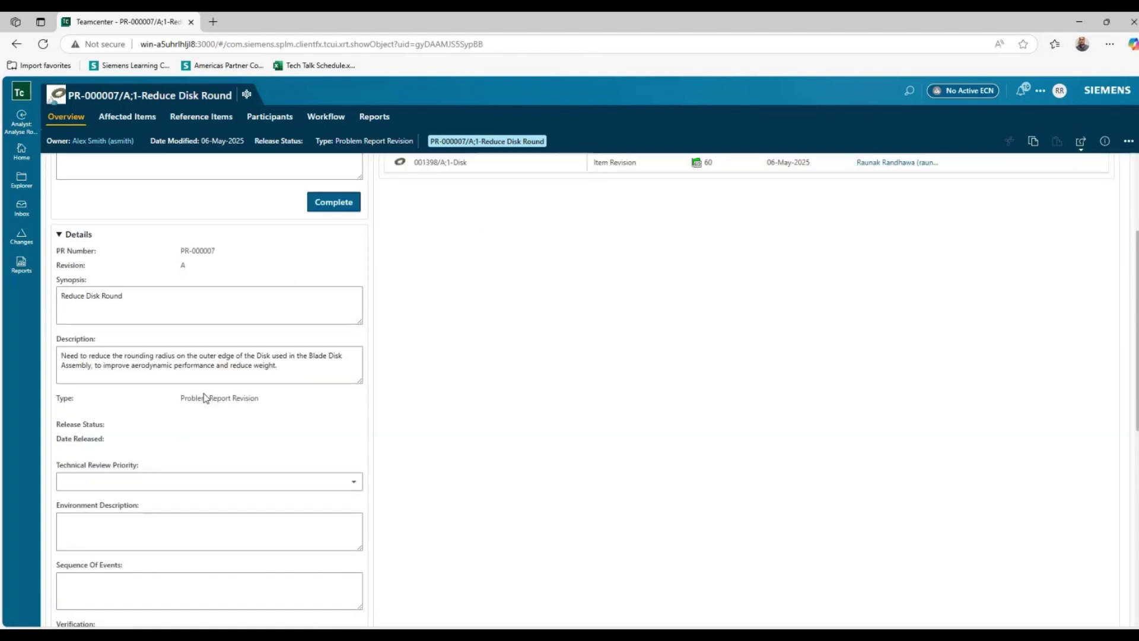
scroll(204, 397, down, 1)
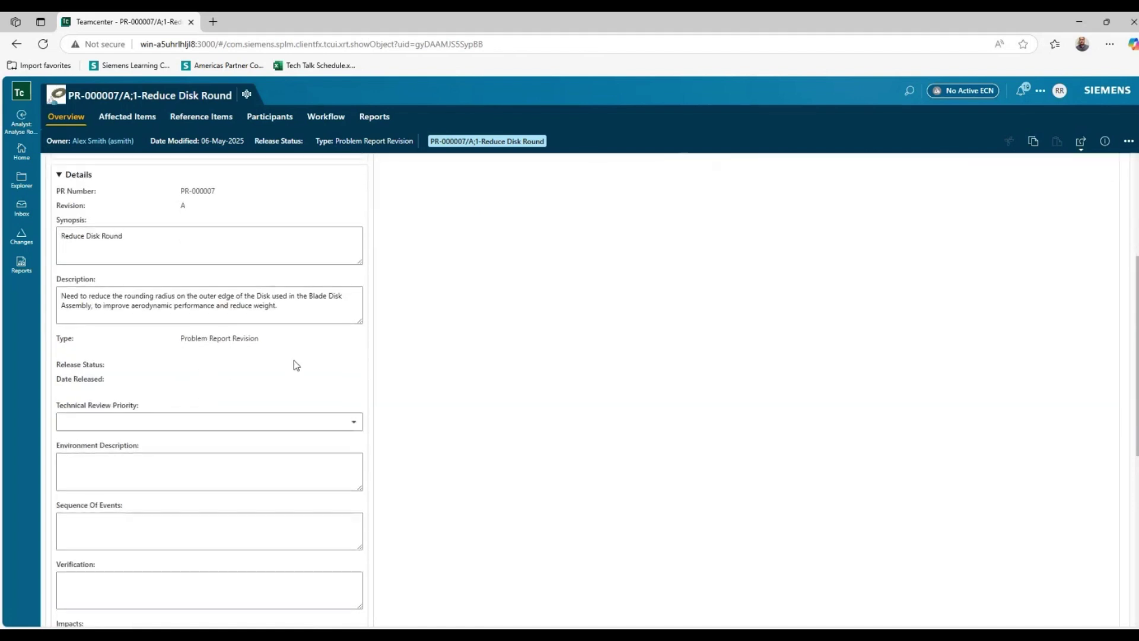
scroll(294, 362, down, 4)
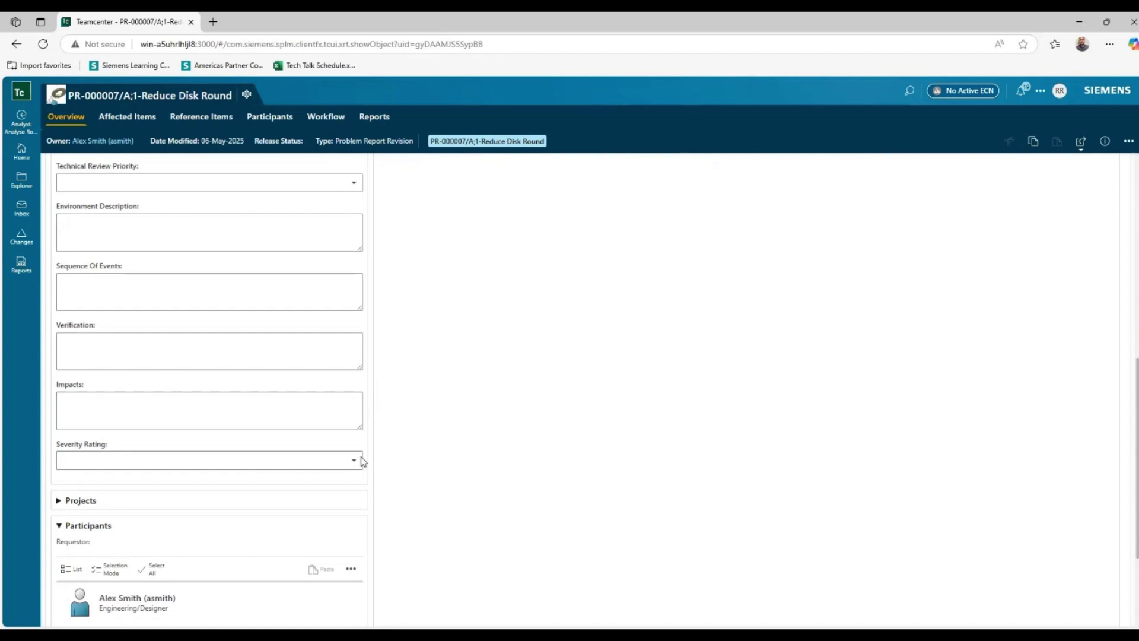
click(355, 461)
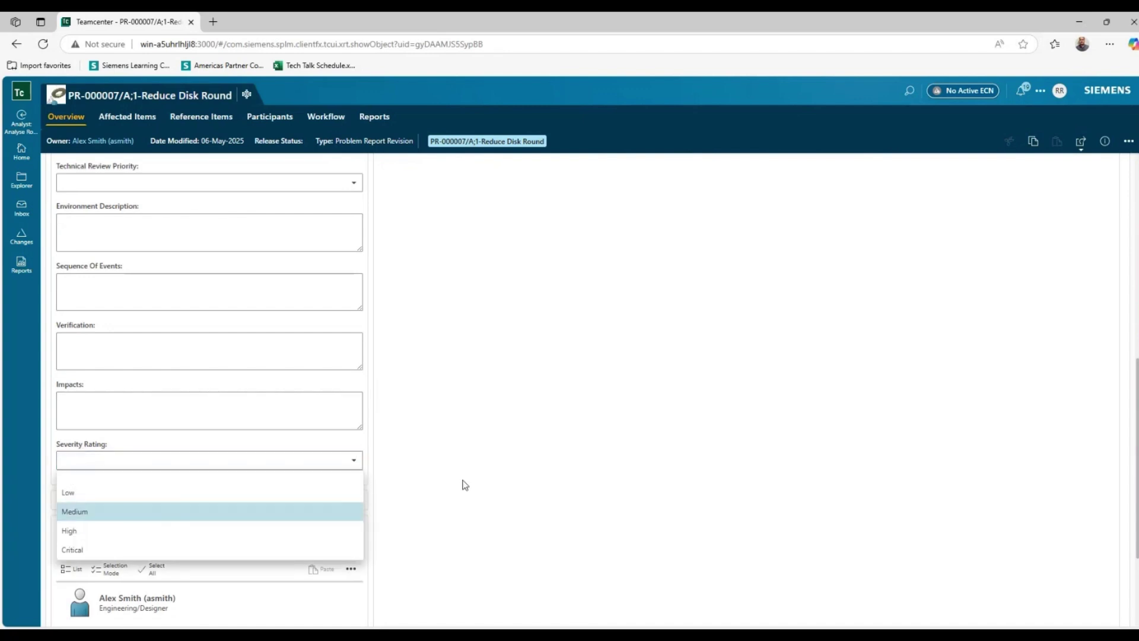
click(237, 512)
scroll(1065, 284, up, 4)
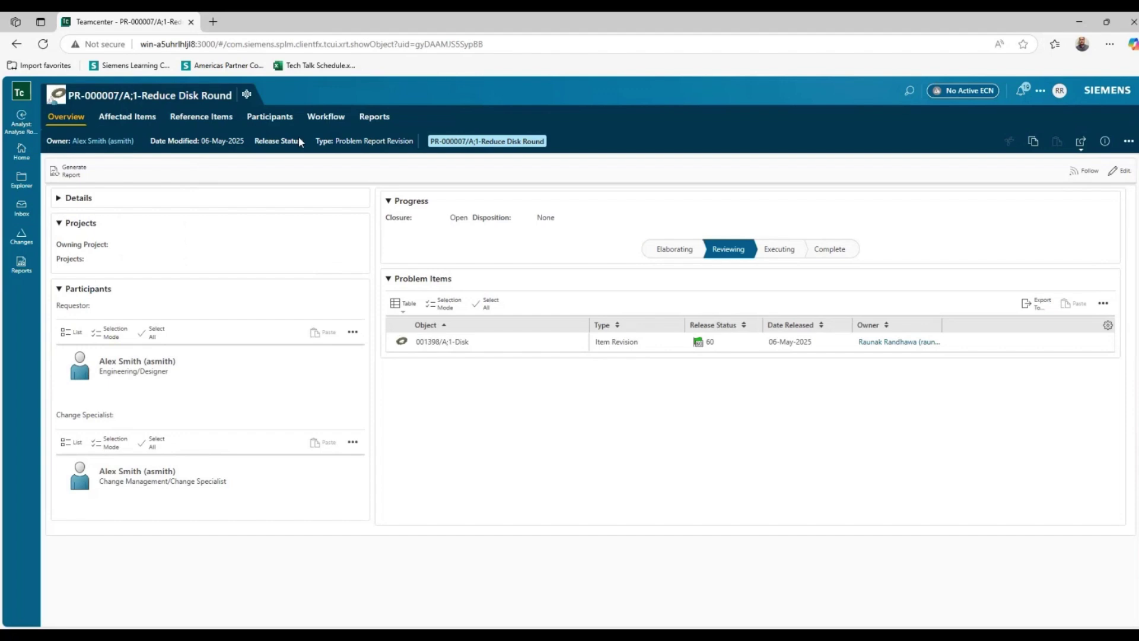
- Review the problem report's workflow tasks and diagram, and check its participants
click(326, 117)
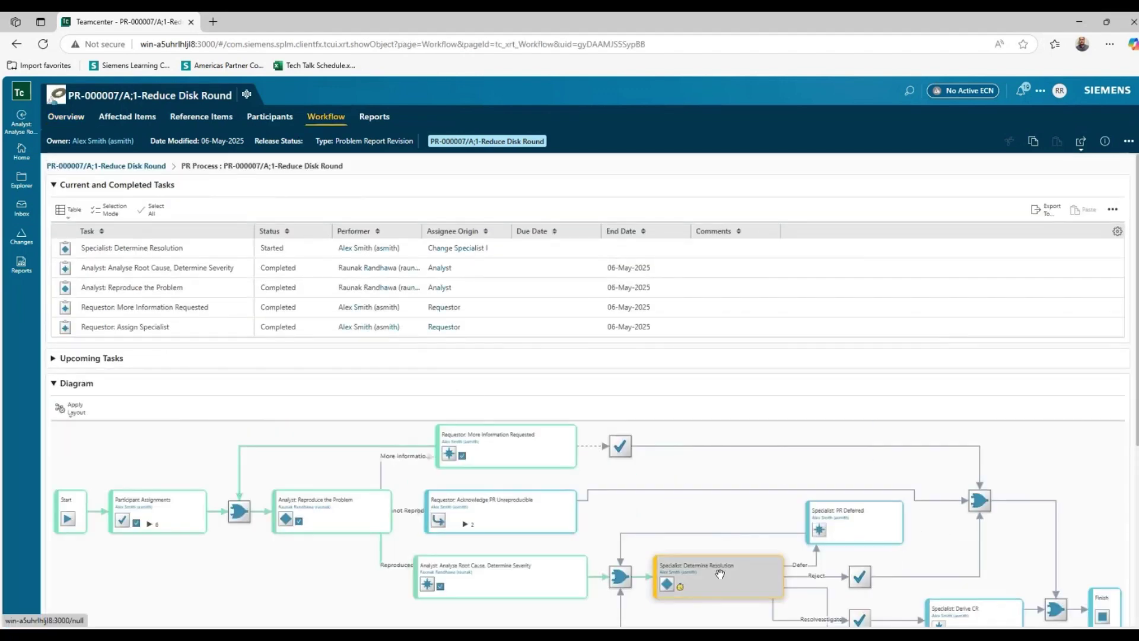
scroll(742, 543, up, 1)
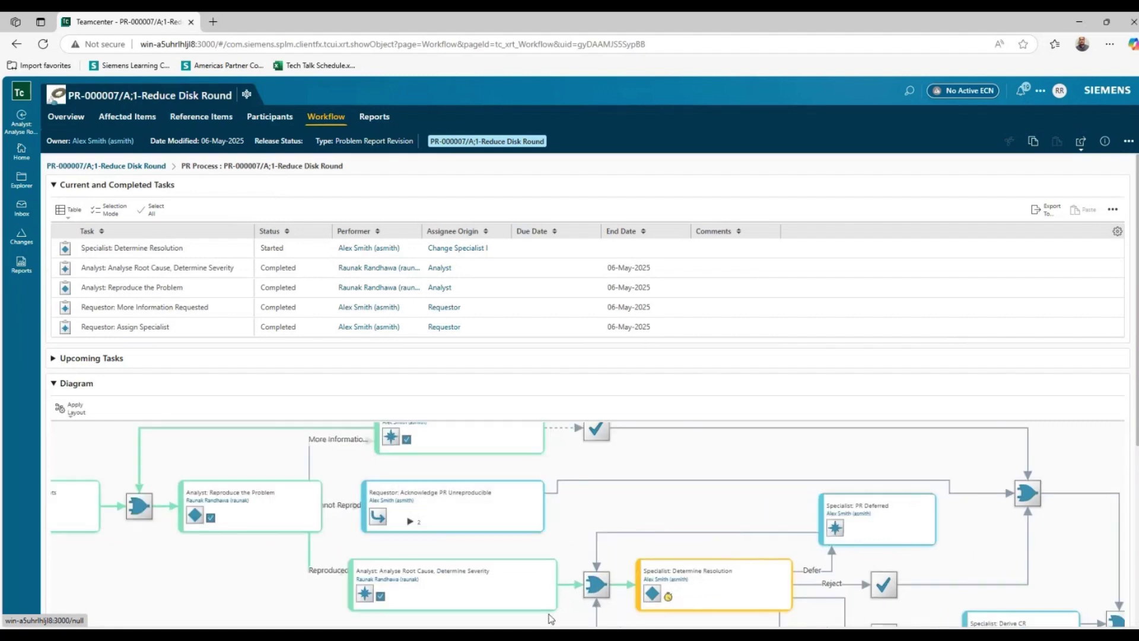
click(270, 116)
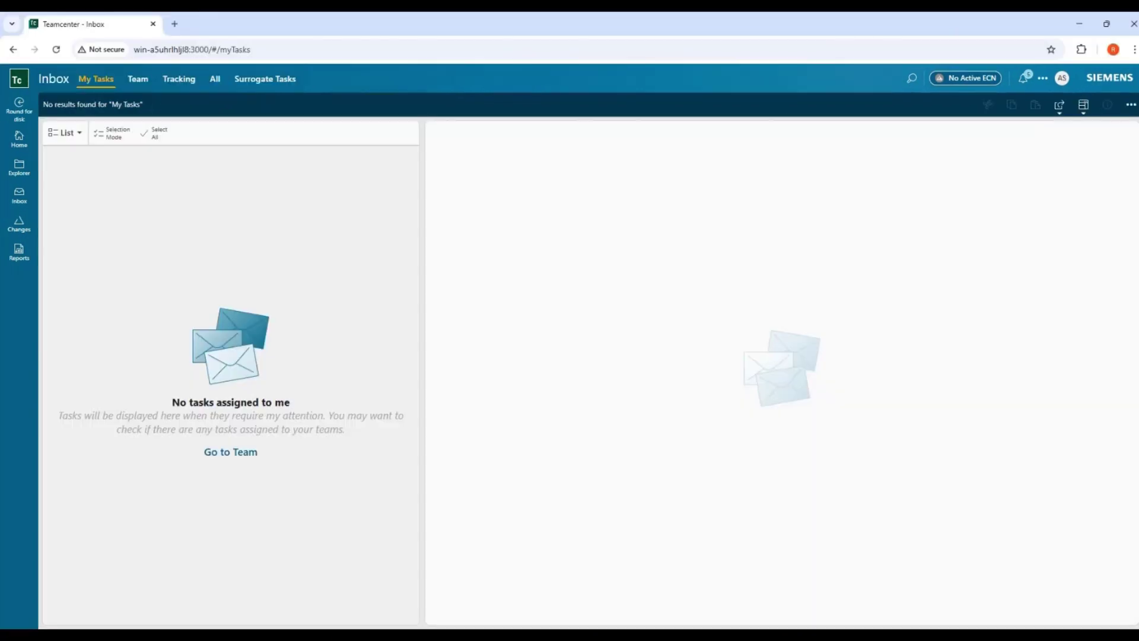
- In the change specialist's Chrome session, refresh the inbox, open the "Specialist: Determine Resolution" task and choose Resolve
click(56, 49)
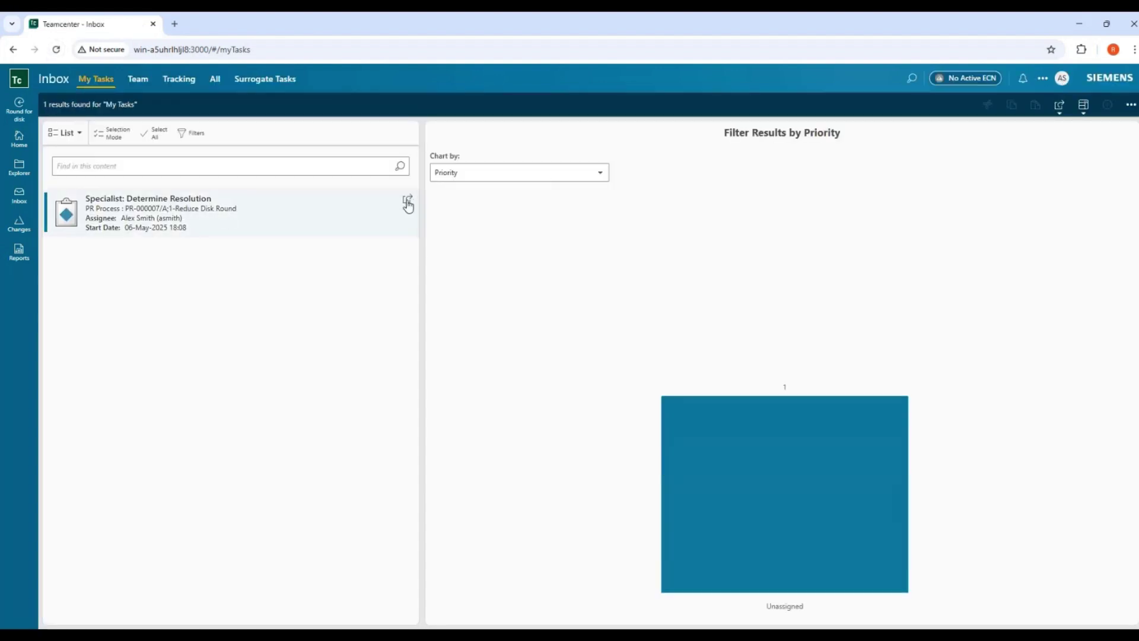
click(404, 200)
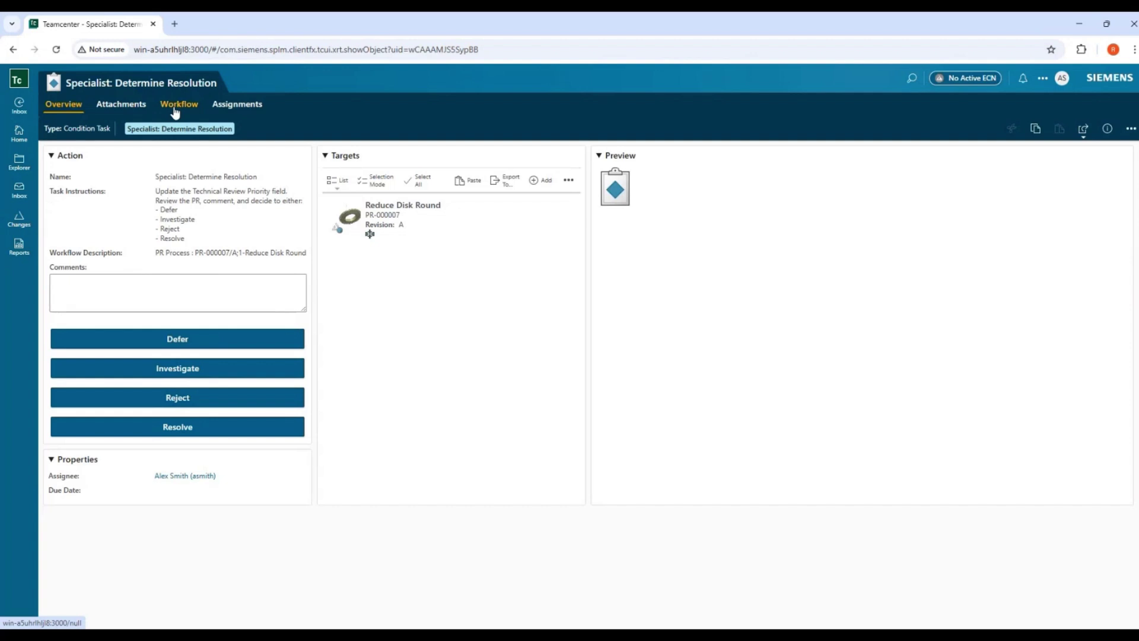
click(478, 213)
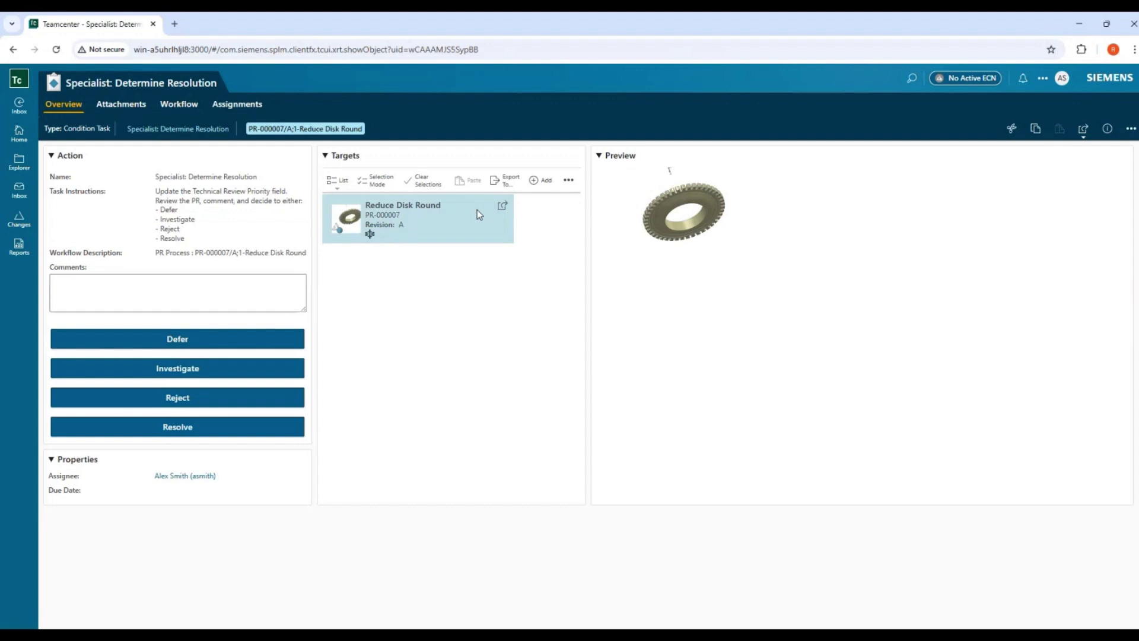
click(254, 427)
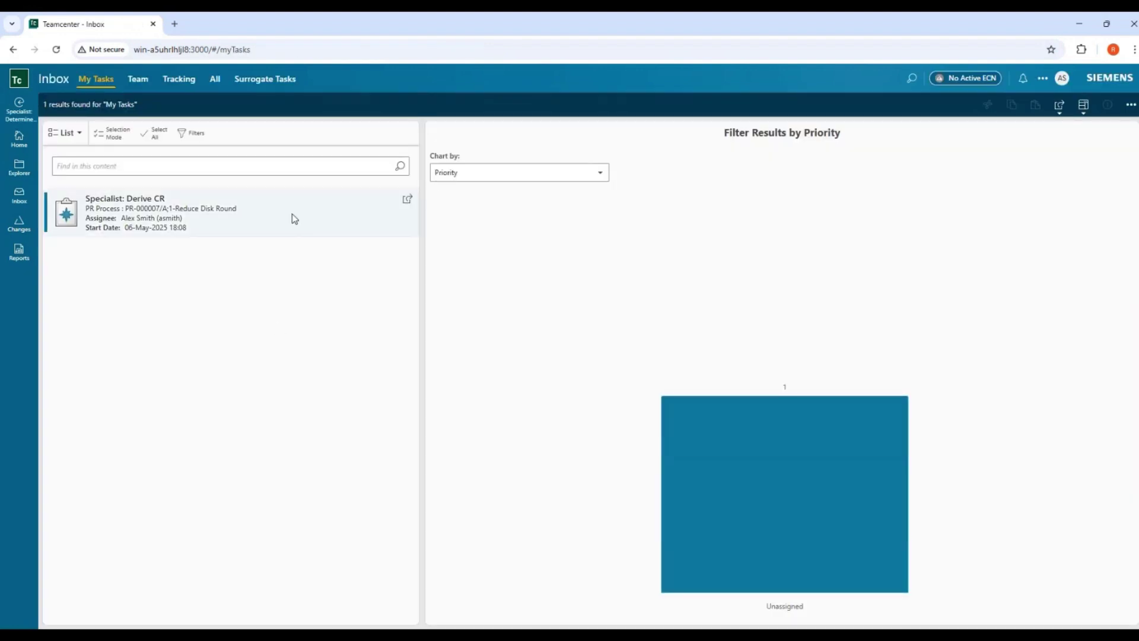
- Open the "Specialist: Derive CR" task and complete it to derive a change request from the Reduce Disk Round report
click(408, 200)
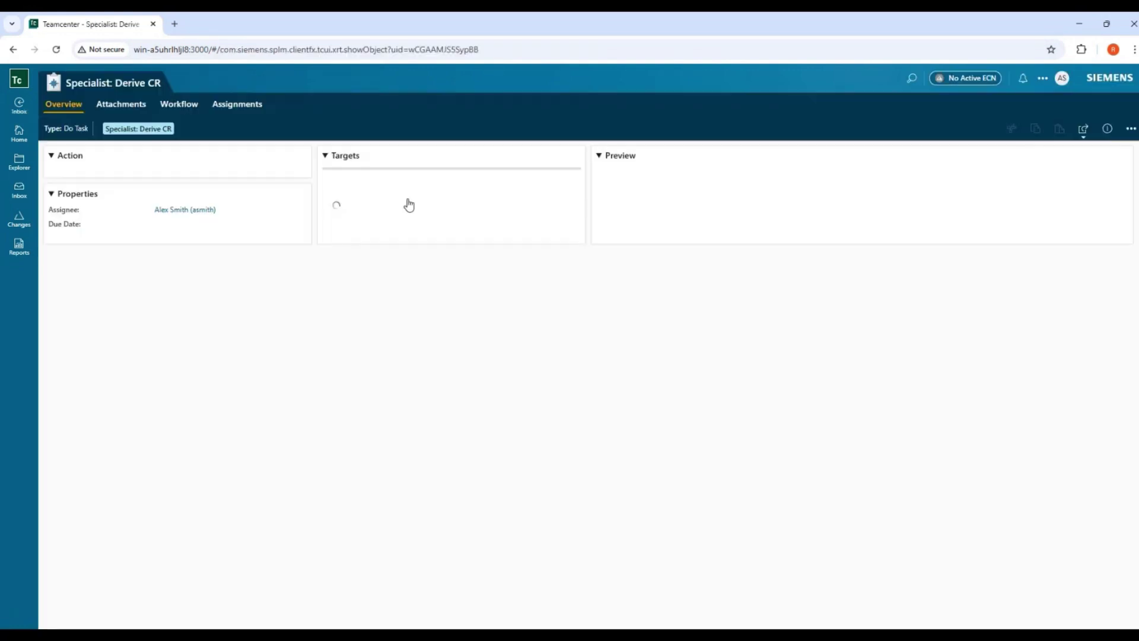
click(297, 331)
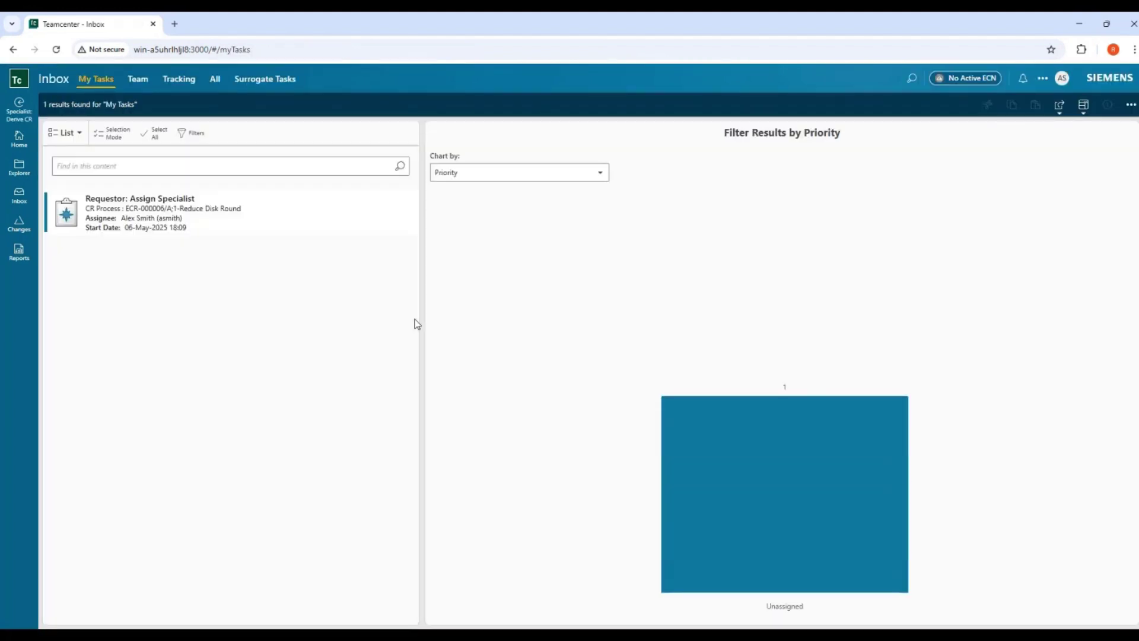
mouse_move(407, 212)
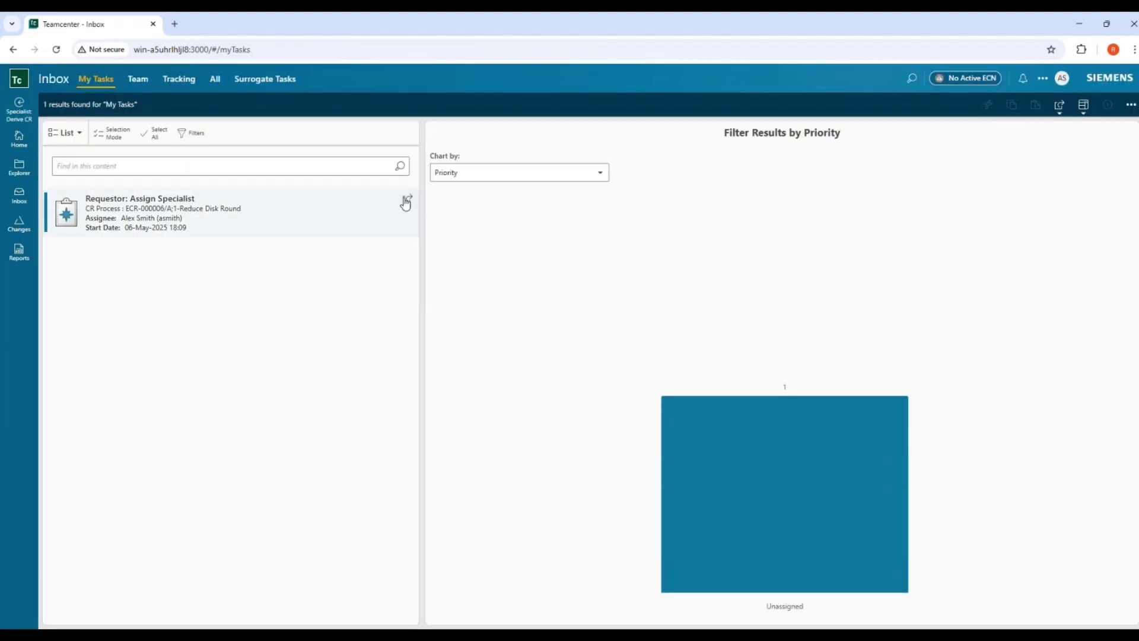
- Check the open and closed change lists for the Reduce Disk Round problem report and its change request
click(19, 224)
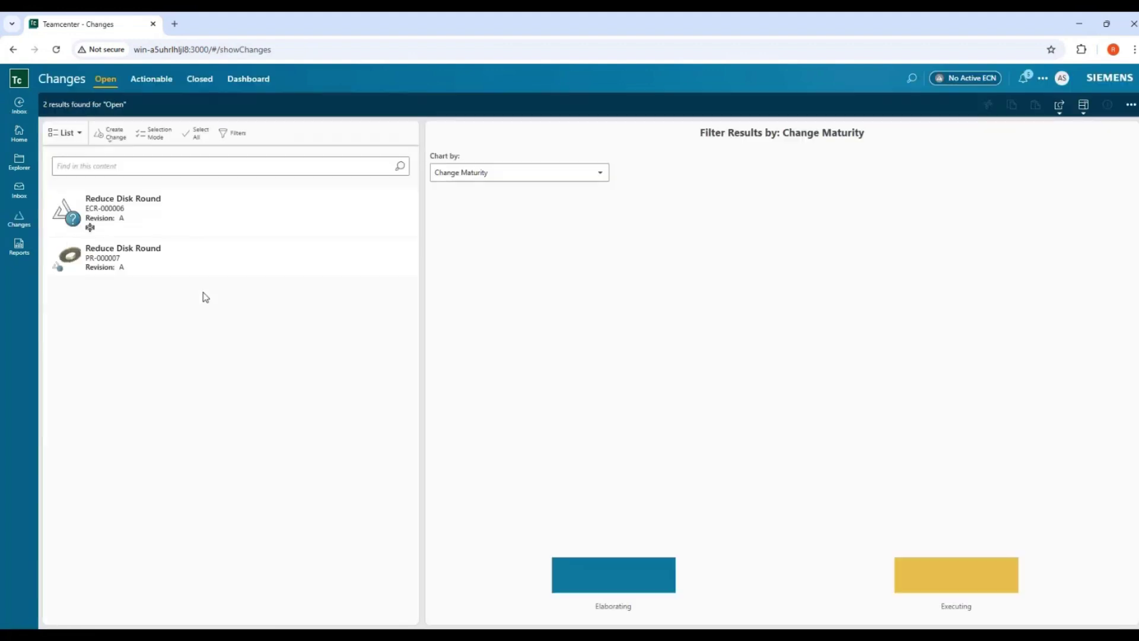
click(204, 83)
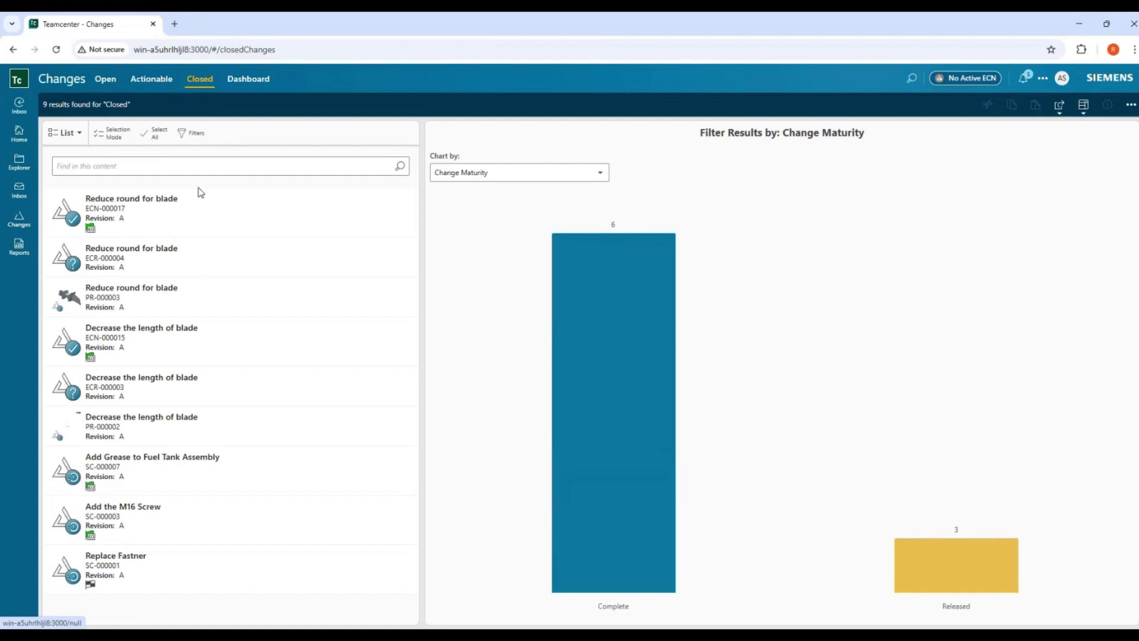
click(100, 83)
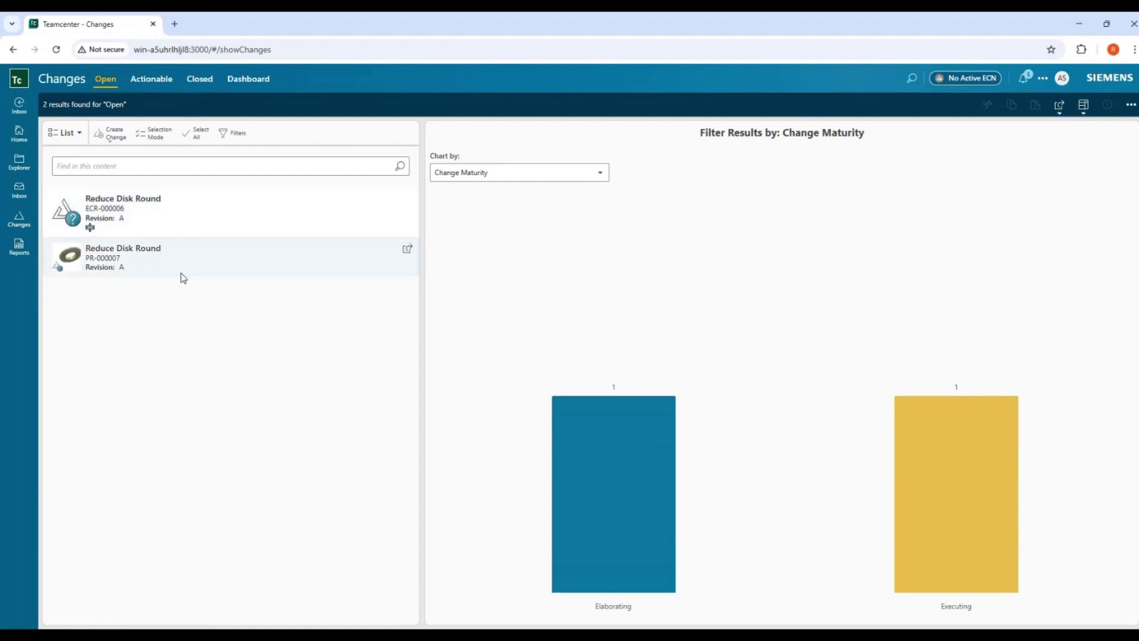
- Review the overview, reference items and affected items of the Reduce Disk Round problem report, including the change request that implements it
click(173, 270)
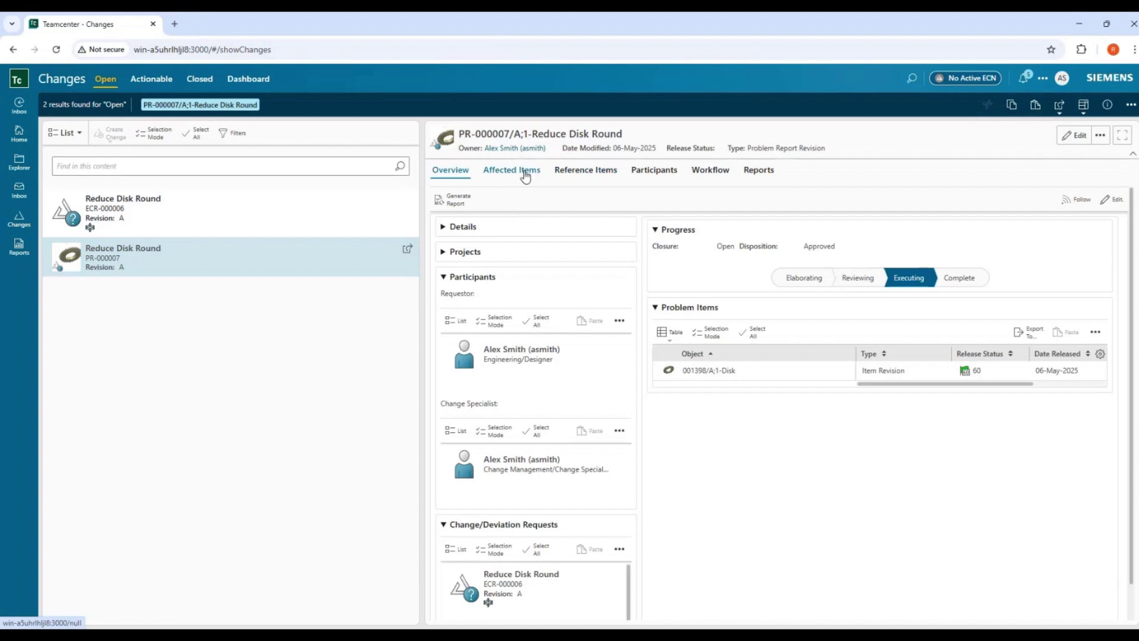
click(582, 172)
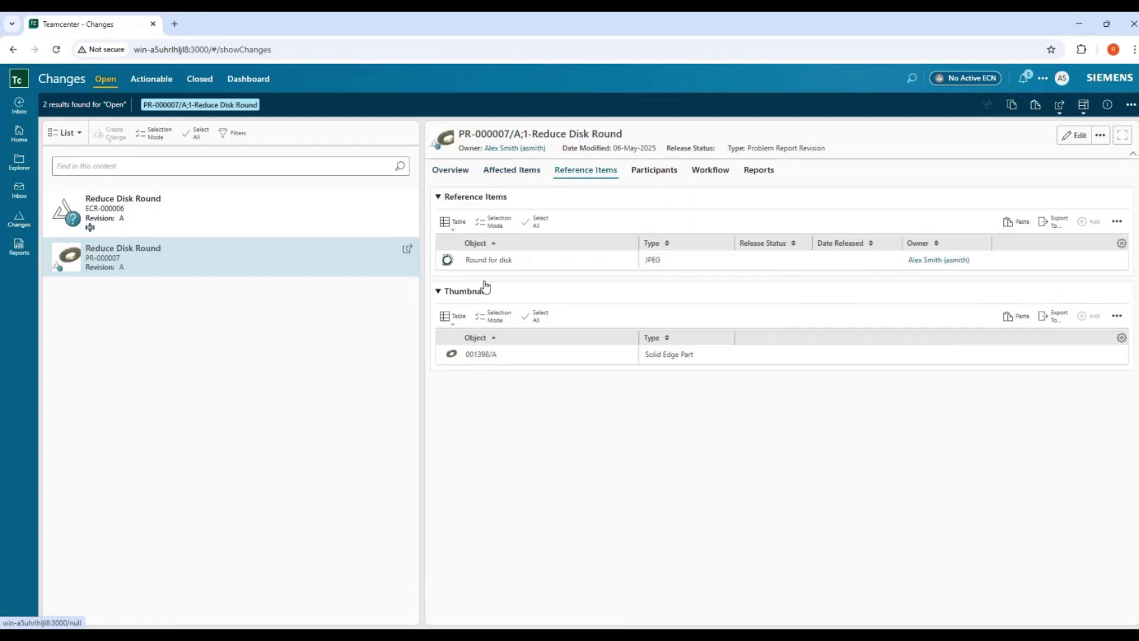
click(521, 172)
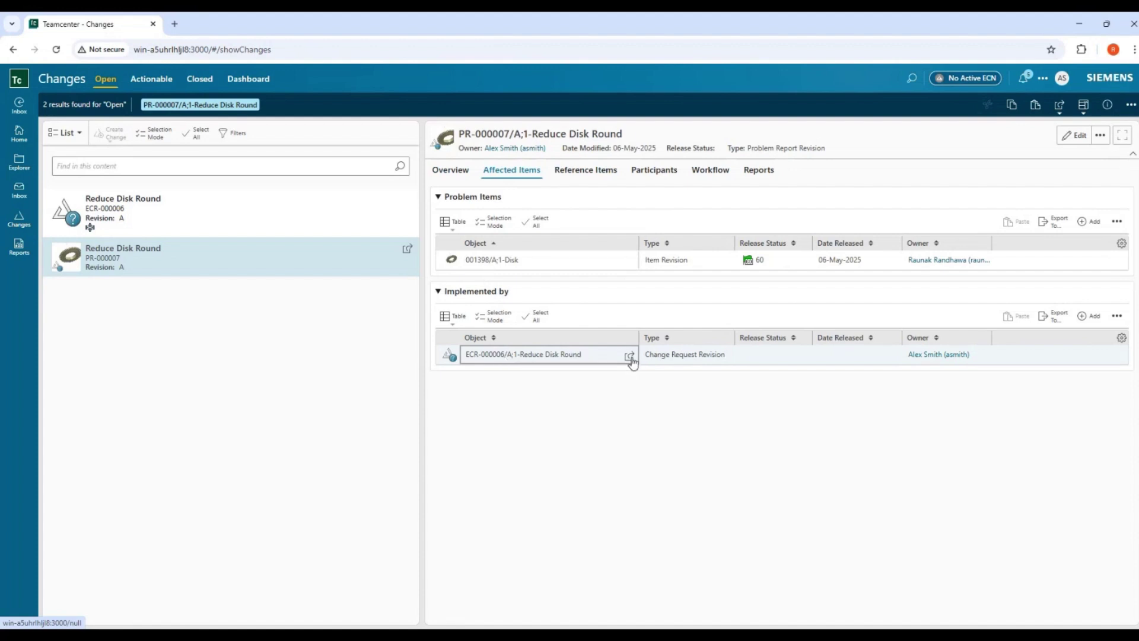
click(407, 199)
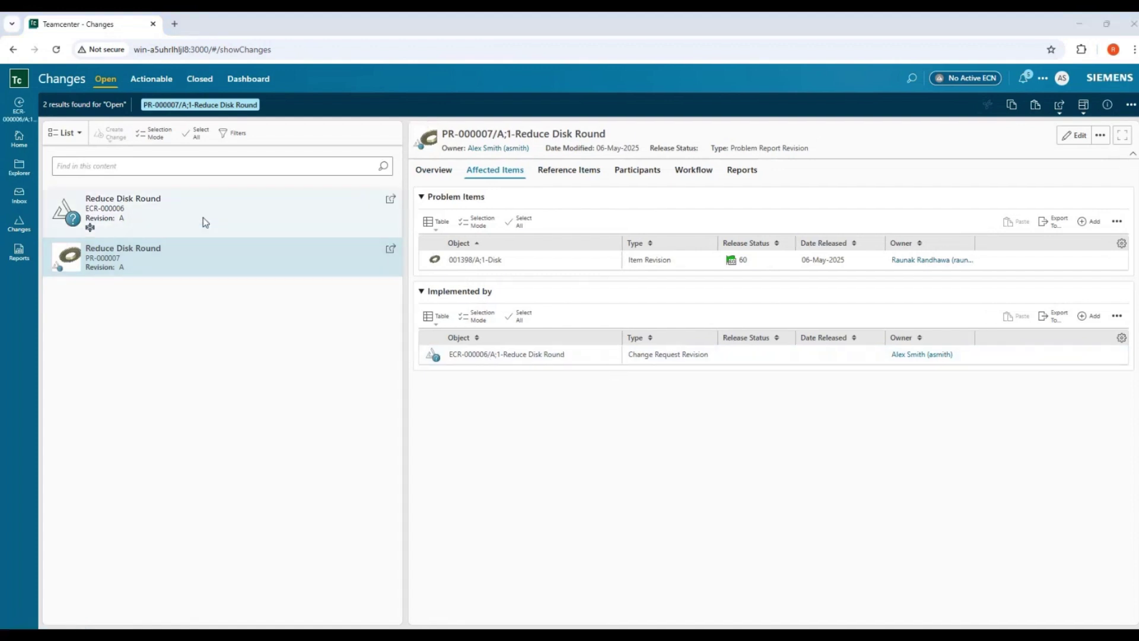
- Open the Reduce Disk Round change request ECR-000006 from the open changes list
click(203, 217)
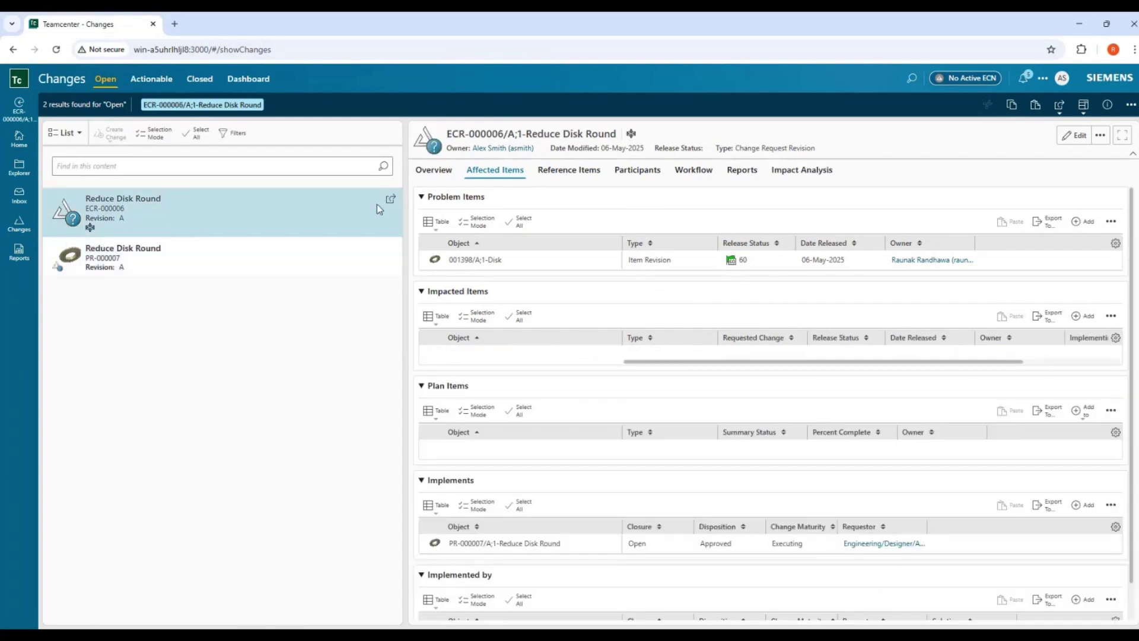
click(438, 173)
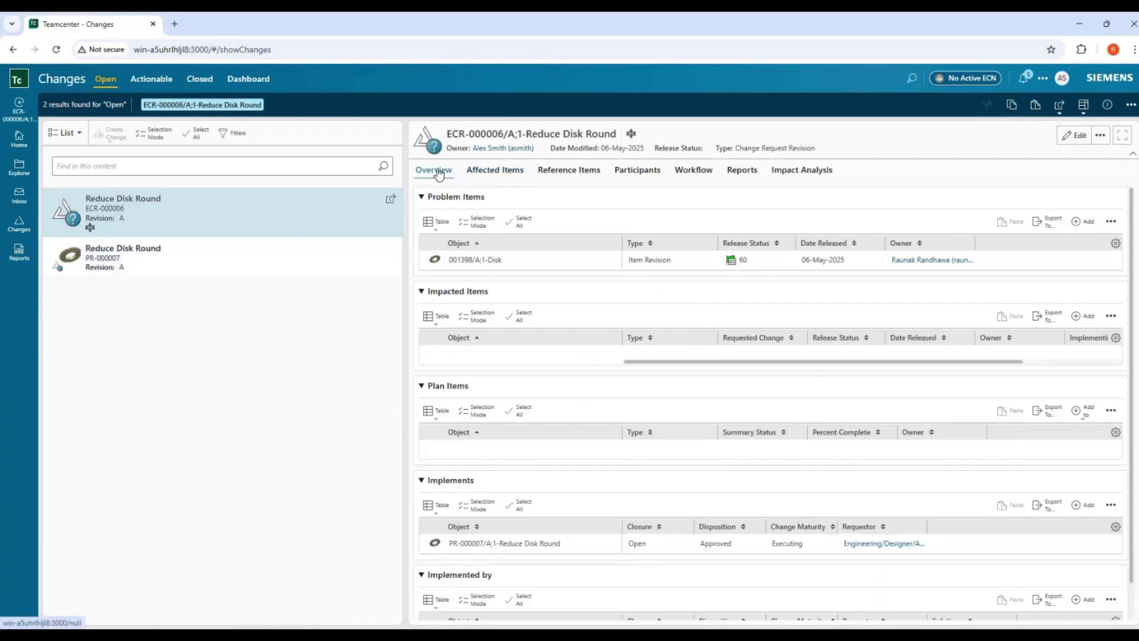
click(390, 199)
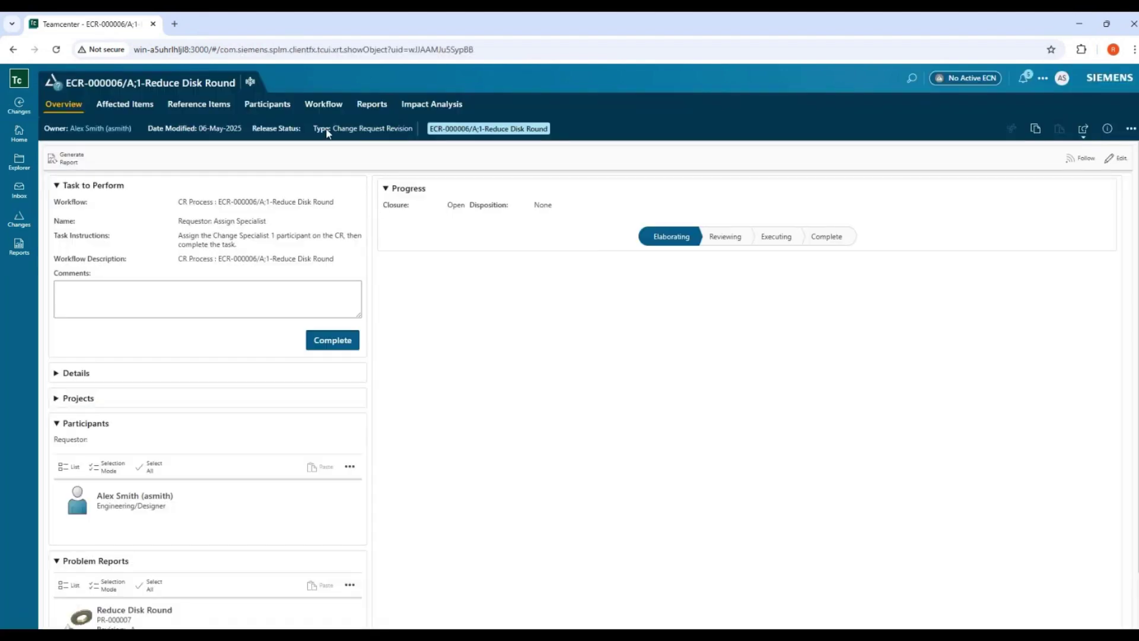
- Examine the change request's workflow diagram from the participant assignments through planning and change review board decision to deriving the CN
click(324, 105)
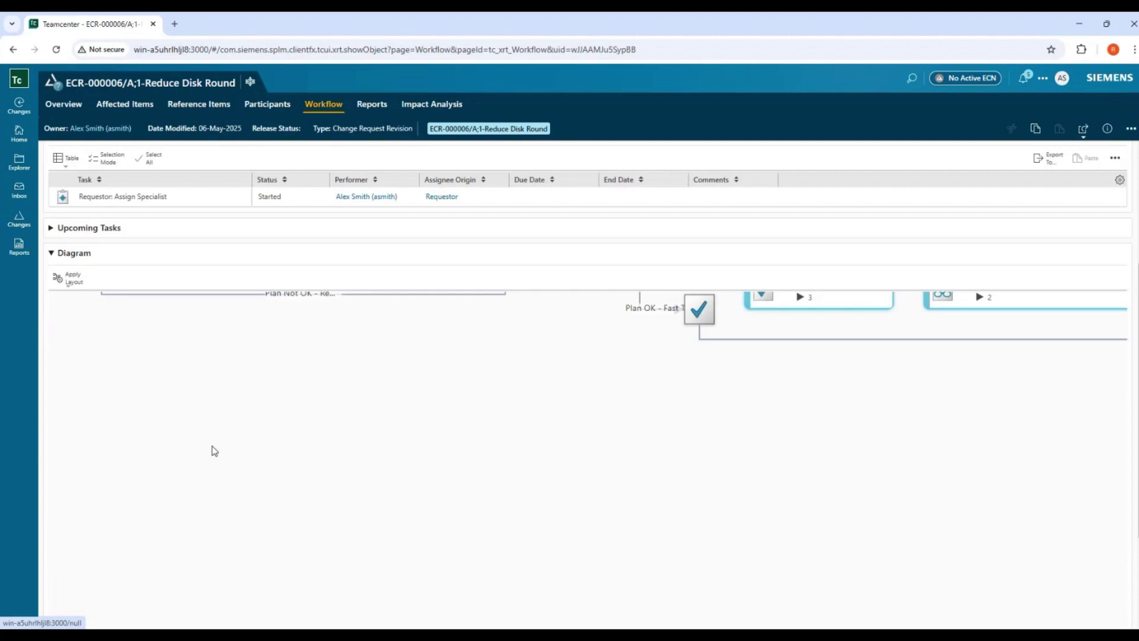
drag(238, 435, 565, 562)
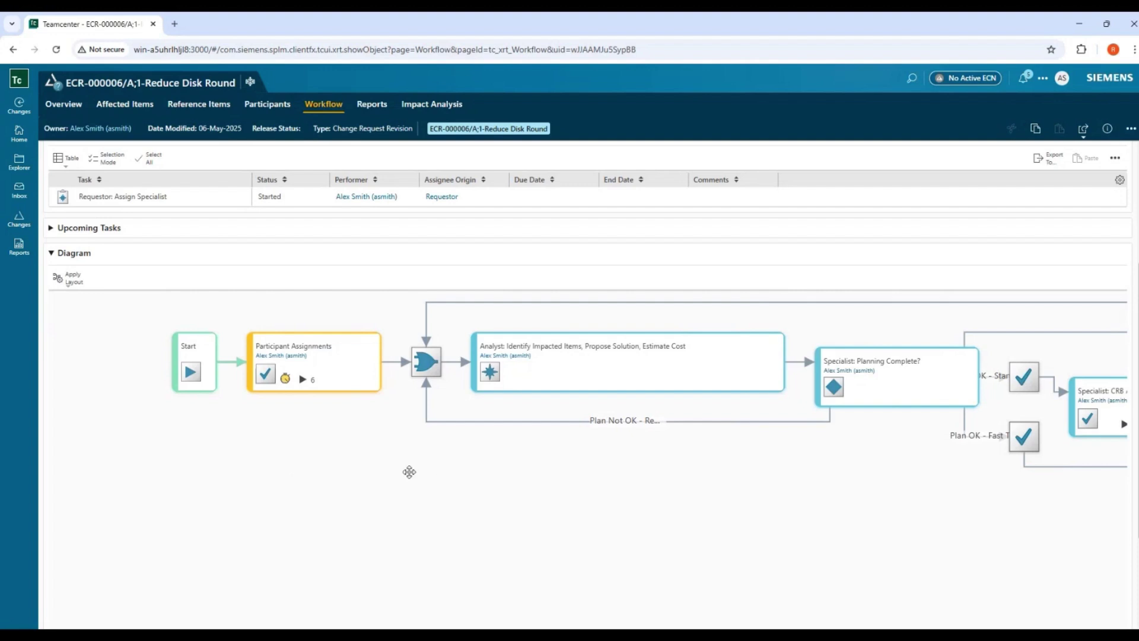
drag(409, 472, 265, 506)
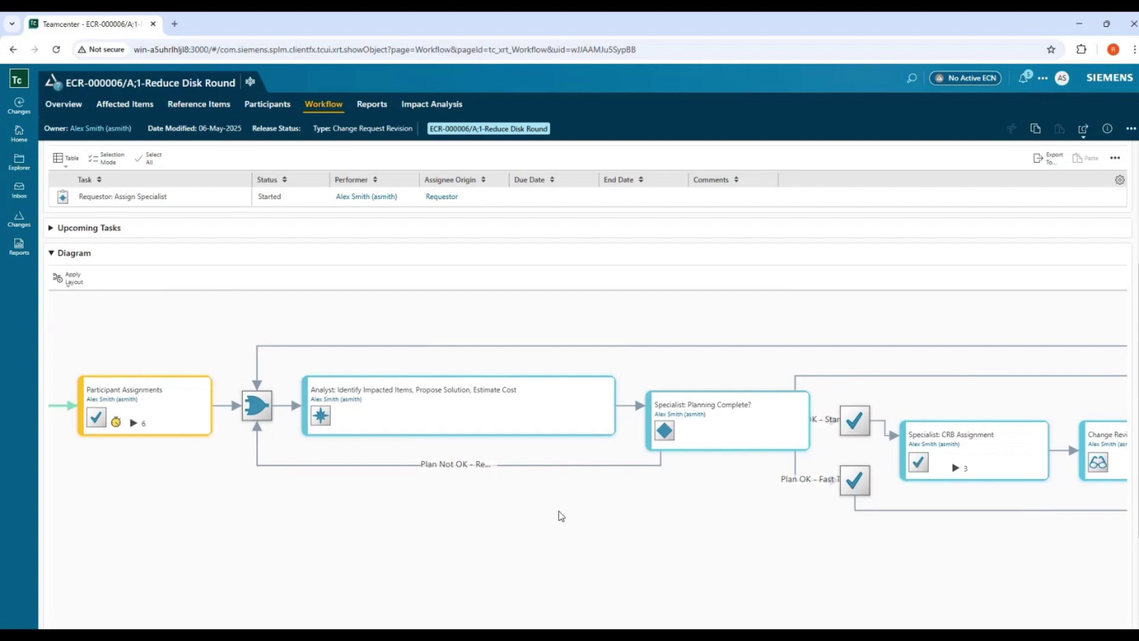
drag(561, 515, 435, 534)
drag(617, 553, 185, 530)
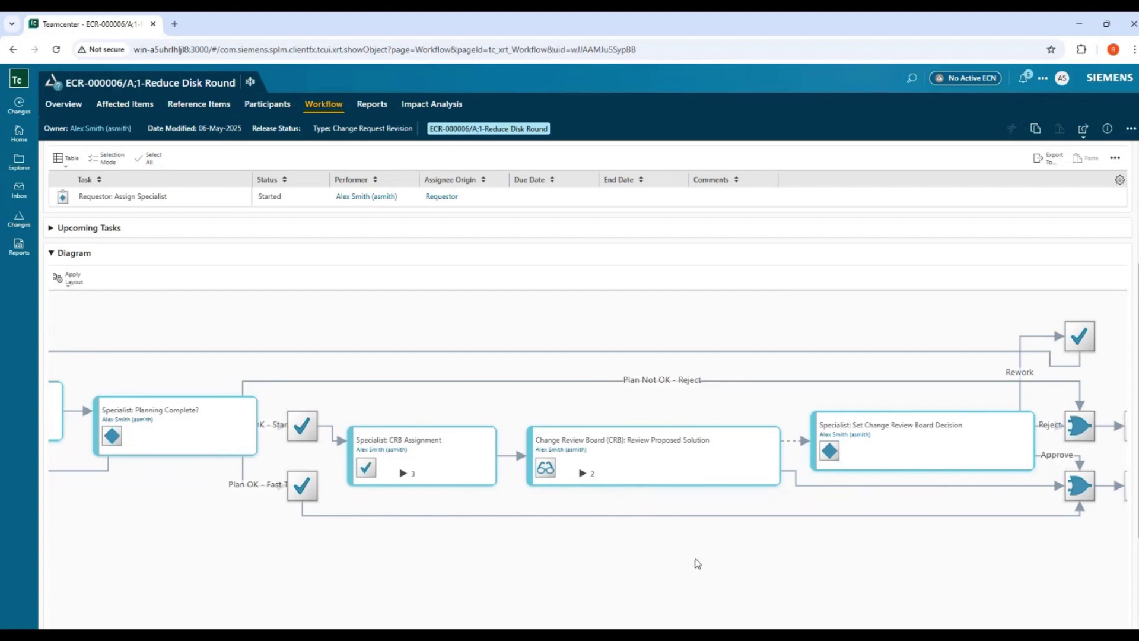
drag(698, 564, 637, 562)
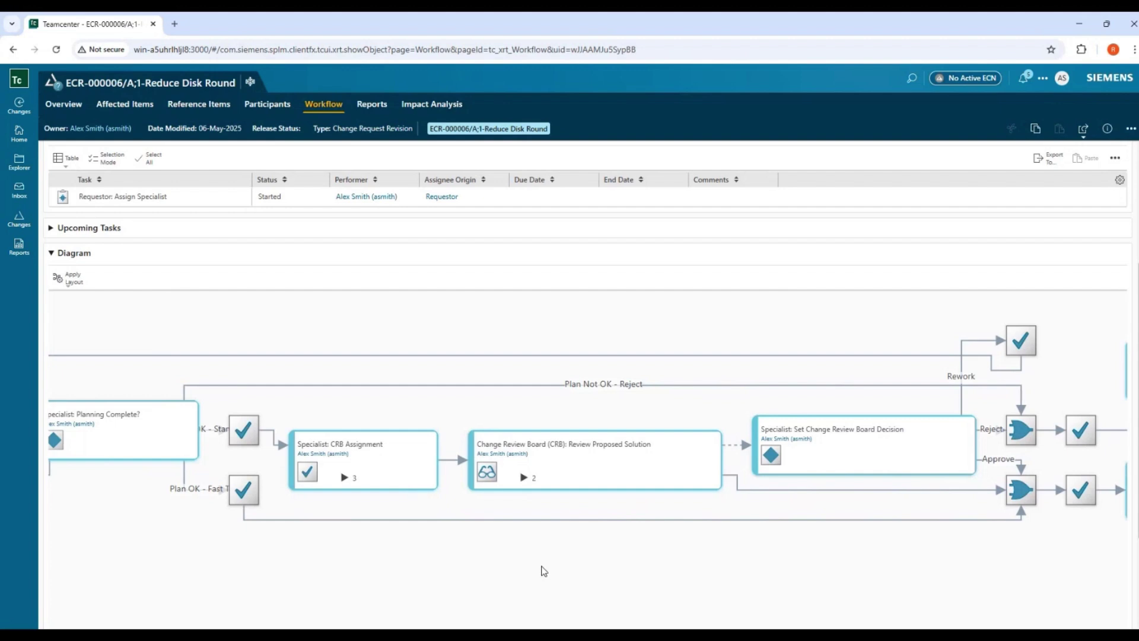
scroll(541, 572, down, 2)
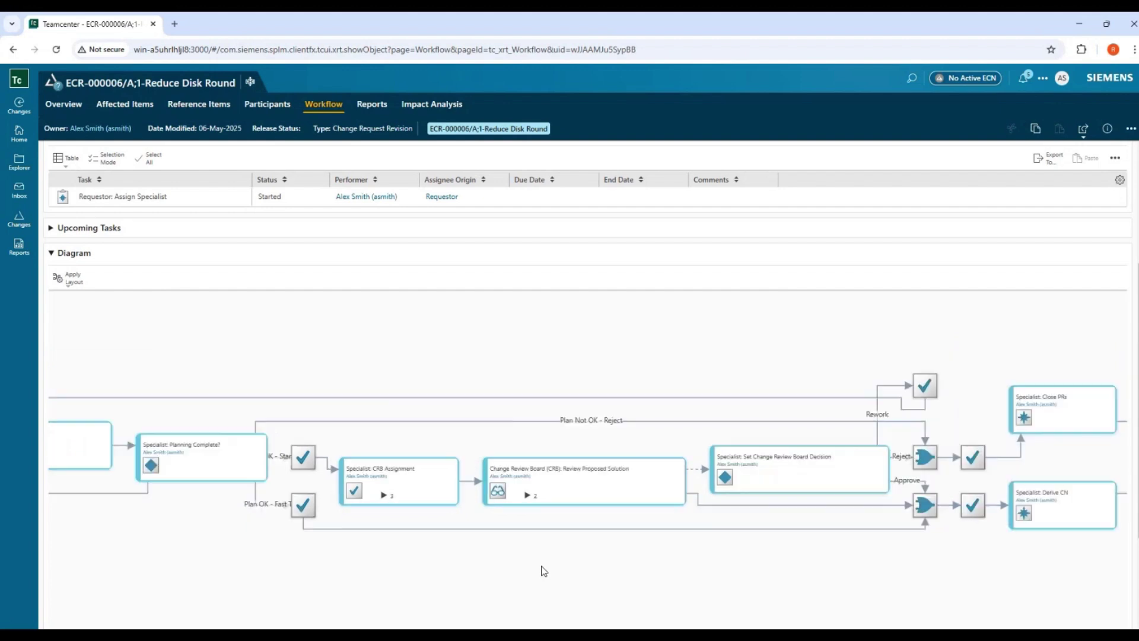
- Assign the requestor's user as Change Specialist 1 on the change request, using the Change Management group and Change Specialist role
click(262, 108)
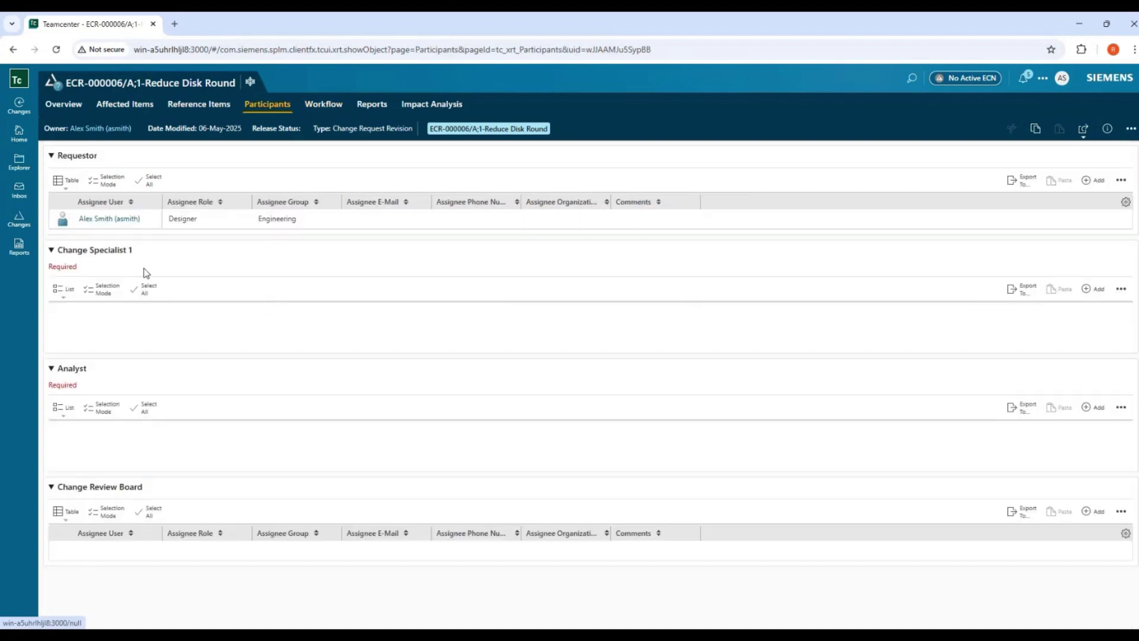
click(1095, 290)
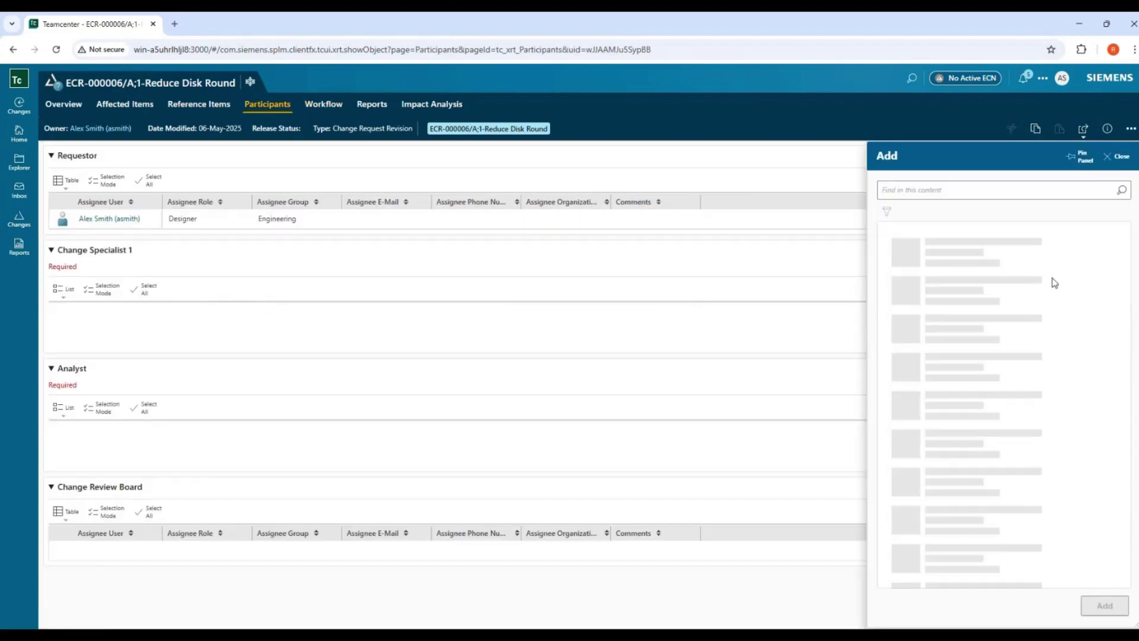
click(922, 191)
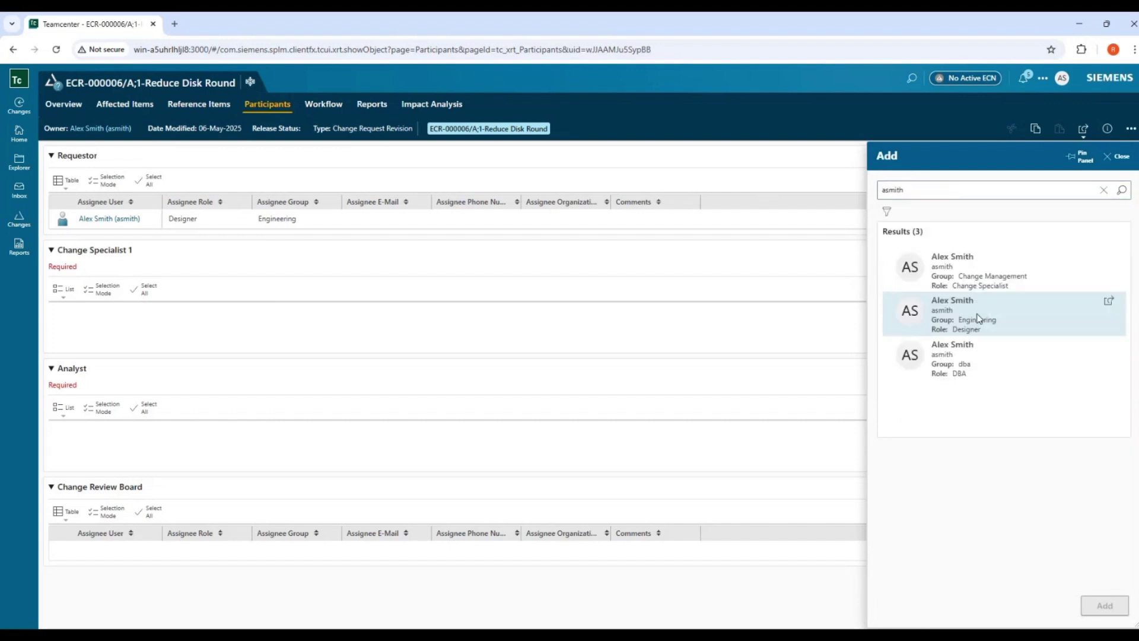
click(979, 270)
click(1105, 615)
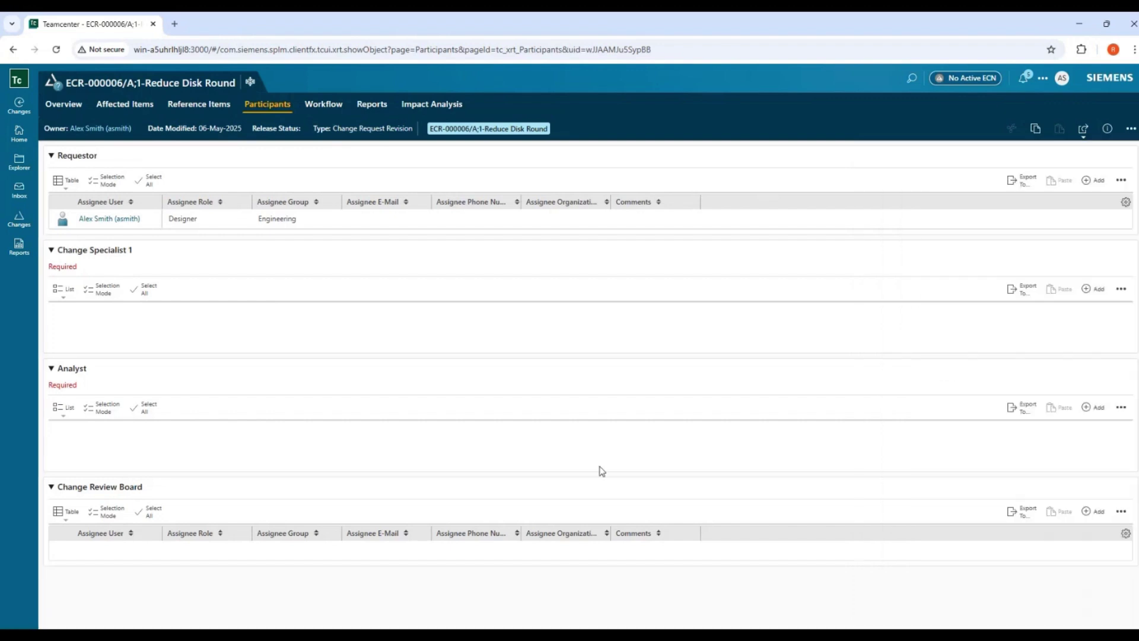
- Assign the engineering user with the Analyst role as the change request's Analyst participant
click(1094, 411)
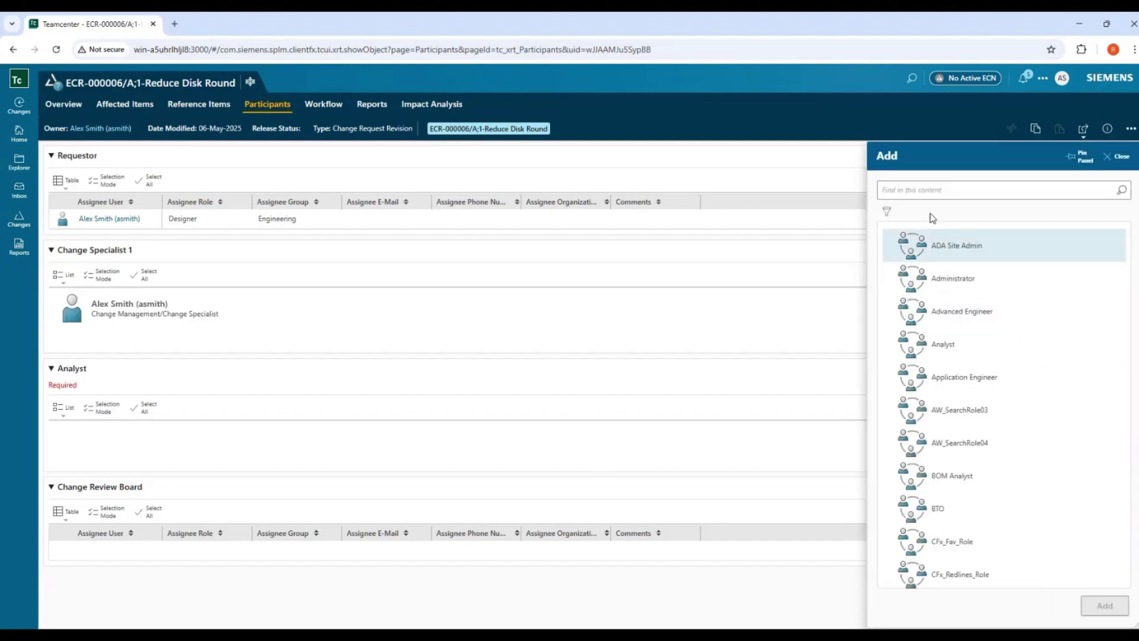
click(974, 190)
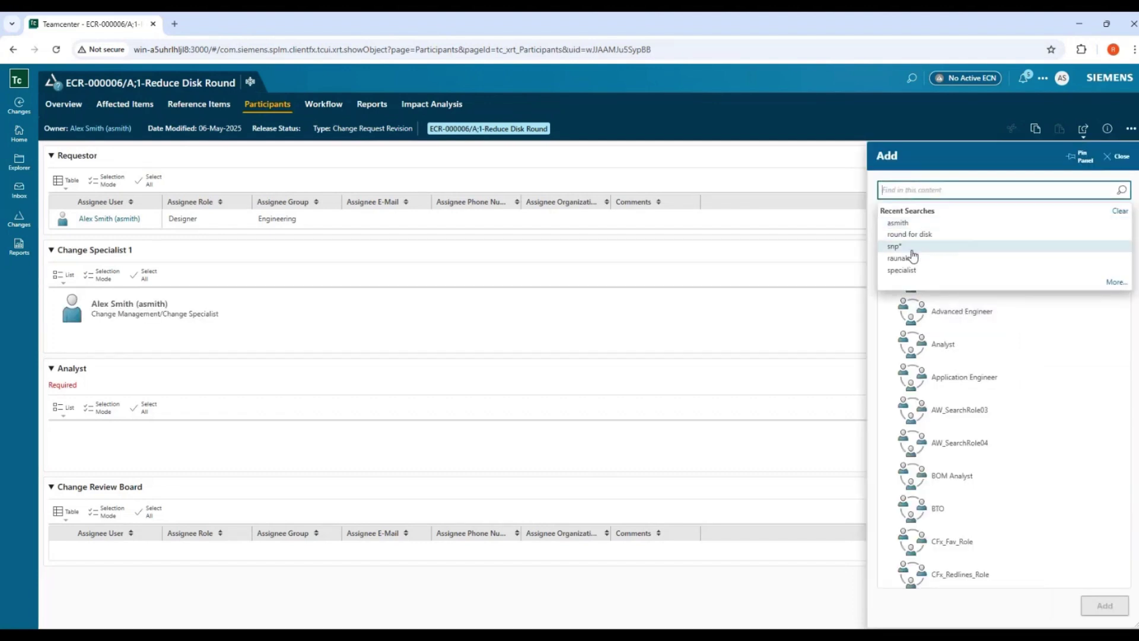
click(913, 257)
click(996, 276)
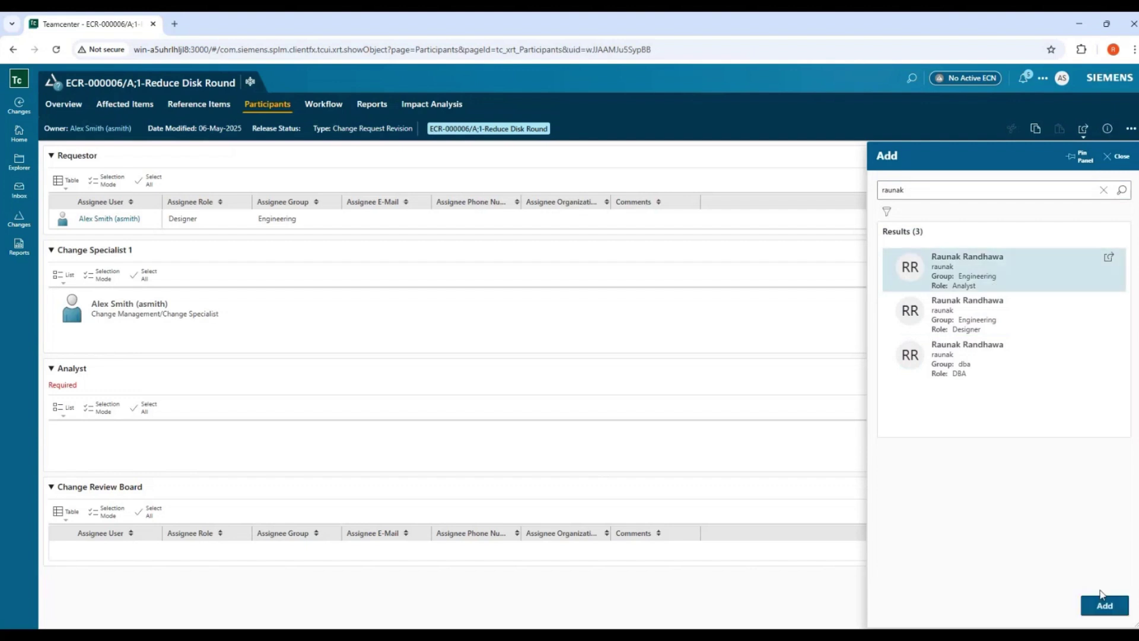
click(1105, 605)
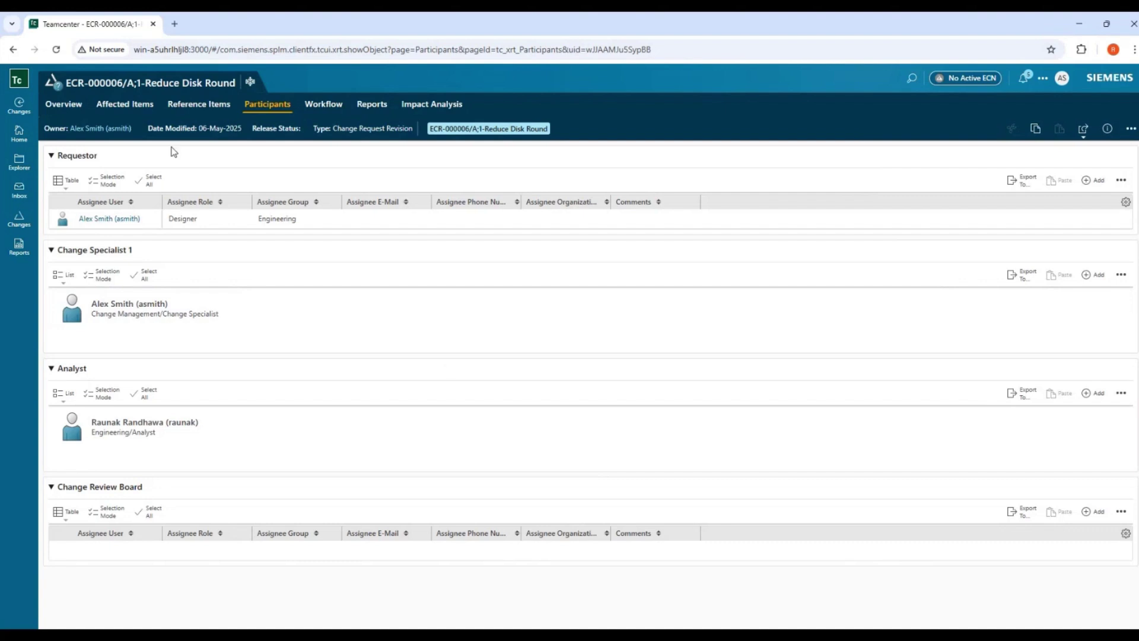
- Check the affected items and reference items of the Reduce Disk Round change request
click(131, 107)
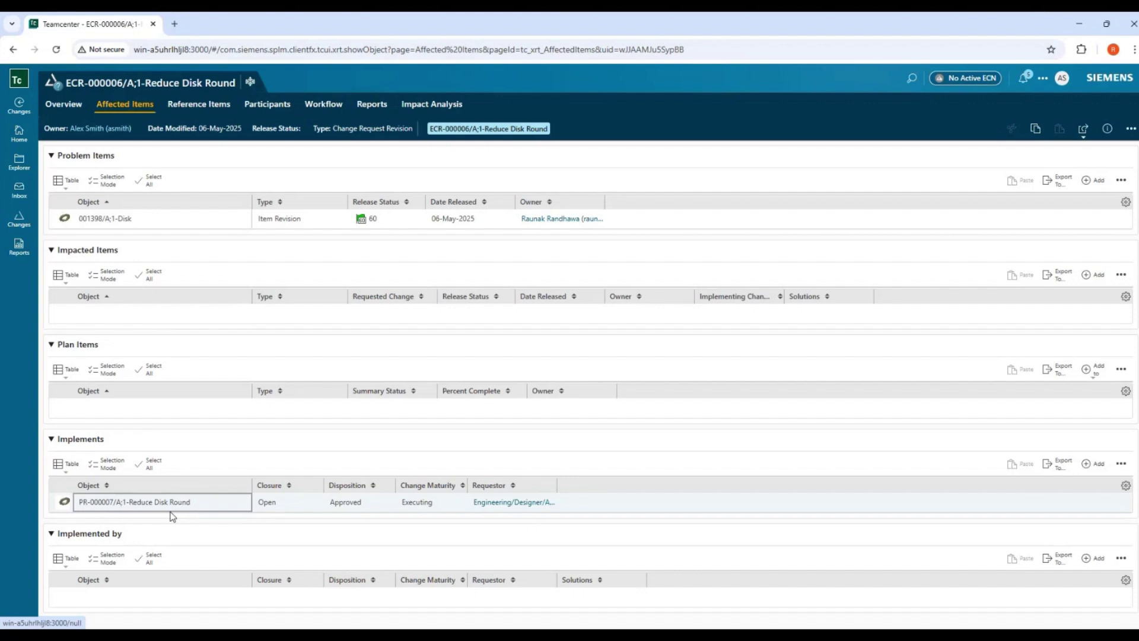
click(219, 105)
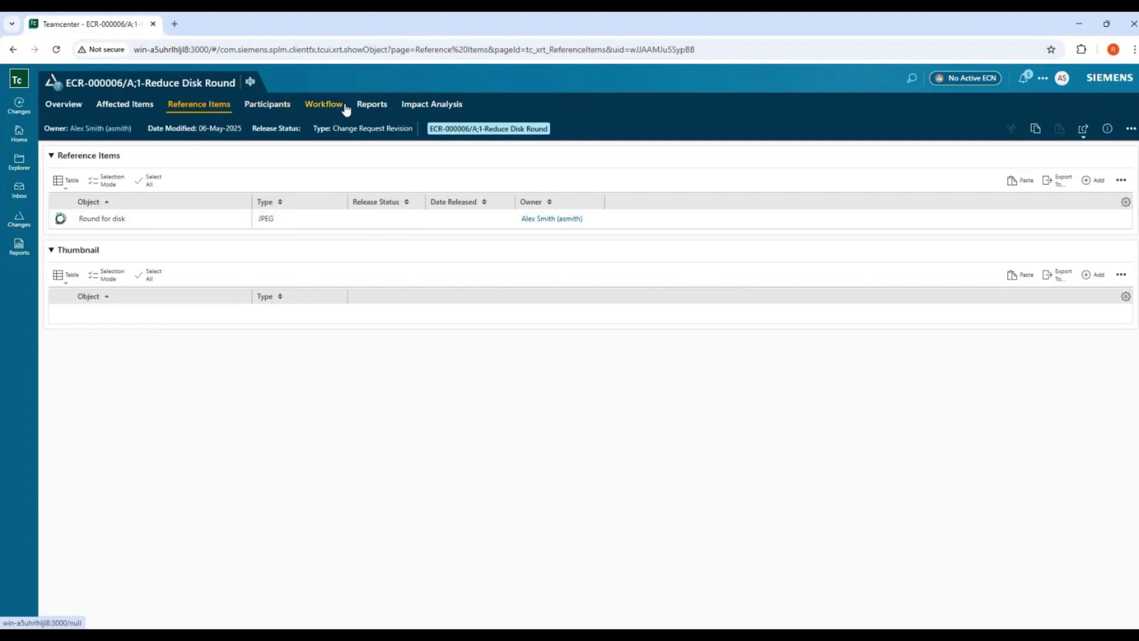
- Complete the "Requestor: Assign Specialist" task on the change request and check its current and completed workflow tasks
click(73, 107)
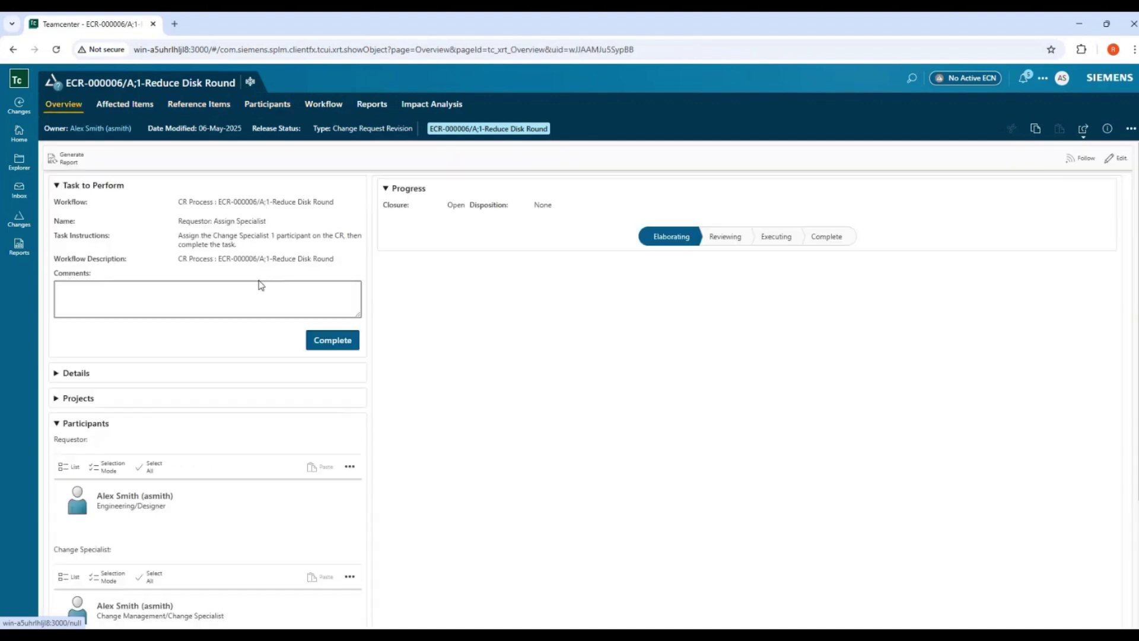
click(342, 345)
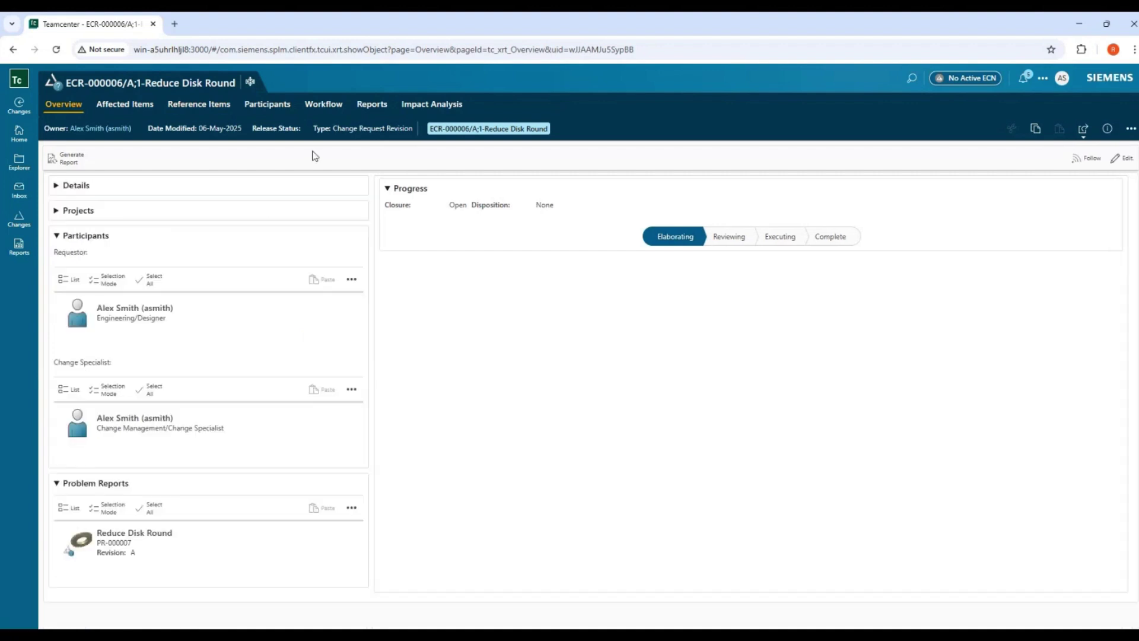
click(325, 107)
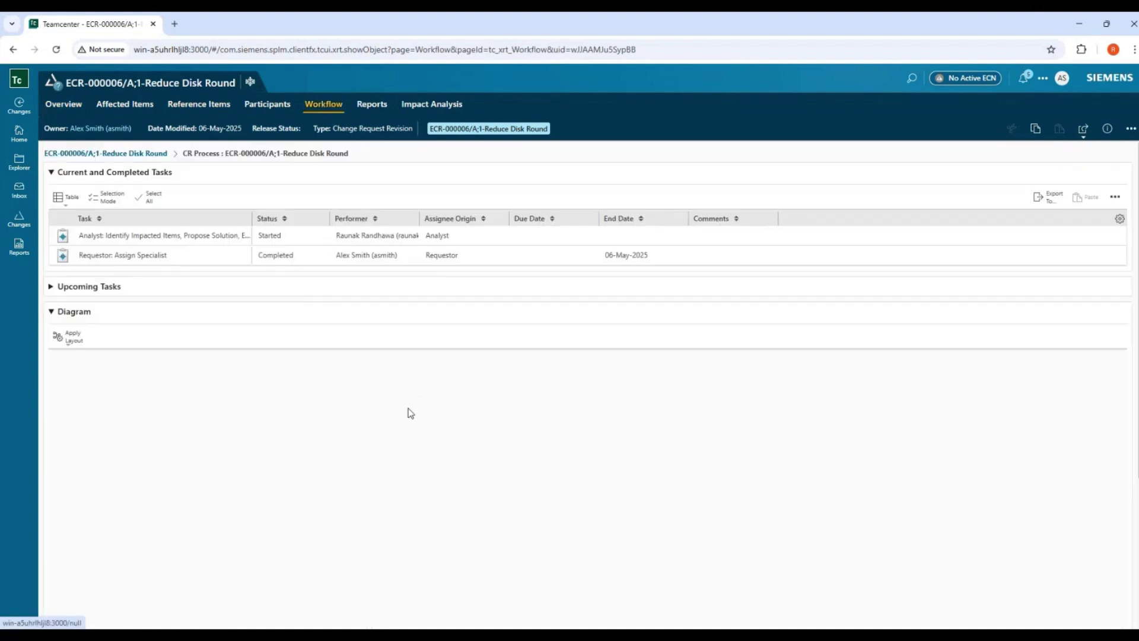
scroll(290, 426, up, 3)
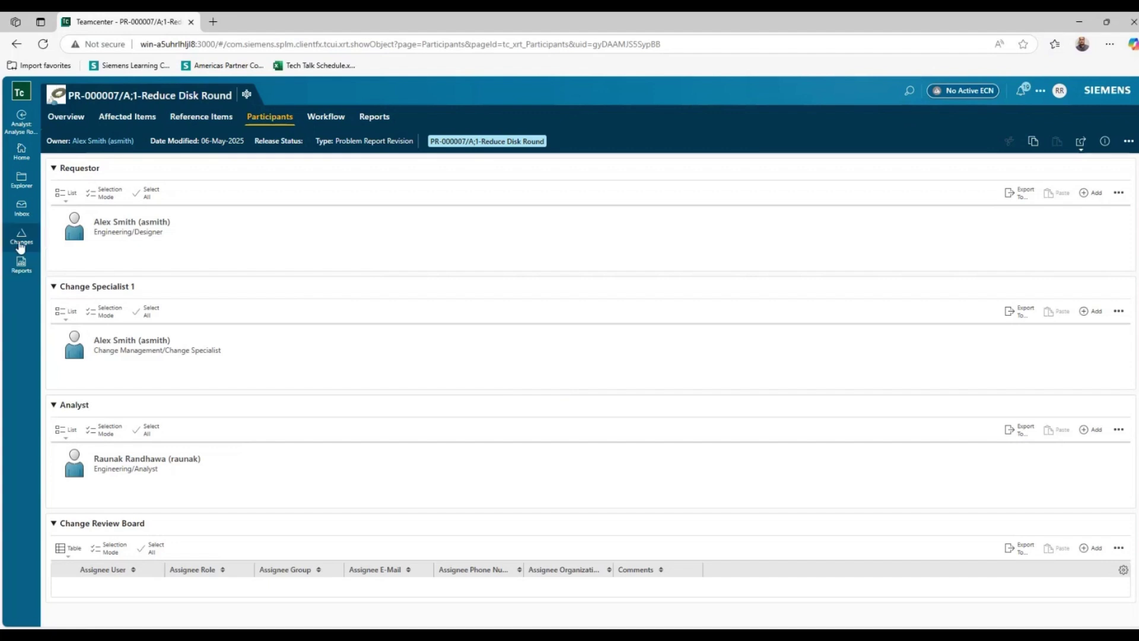
- In the analyst's Edge session, open the Reduce Disk Round change request ECR-000006 and show its impact analysis
click(23, 244)
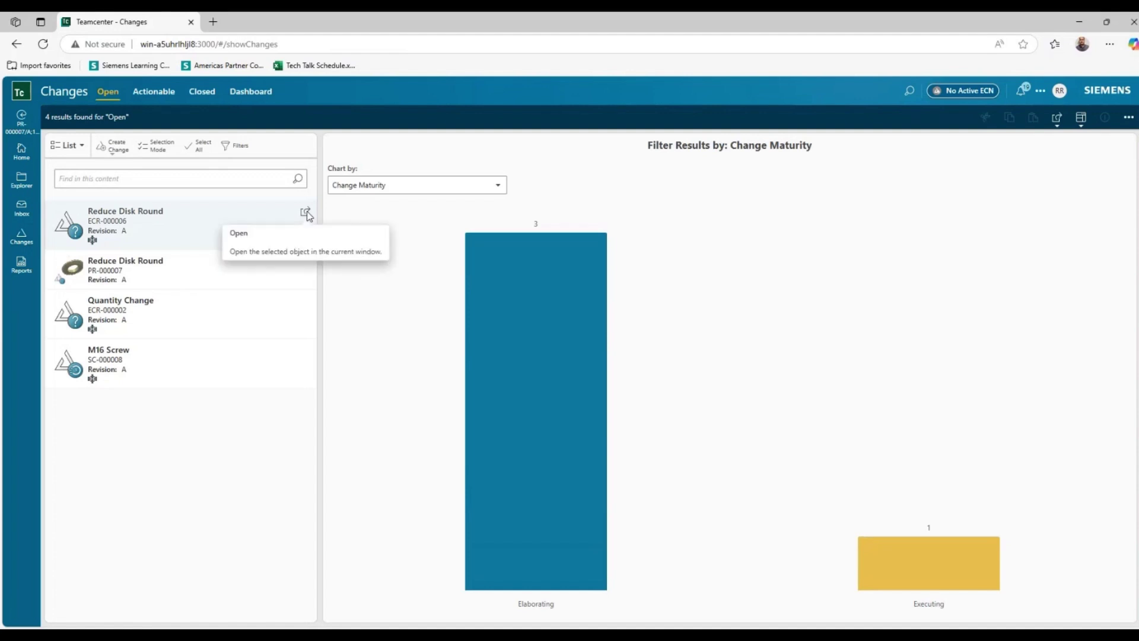
click(306, 213)
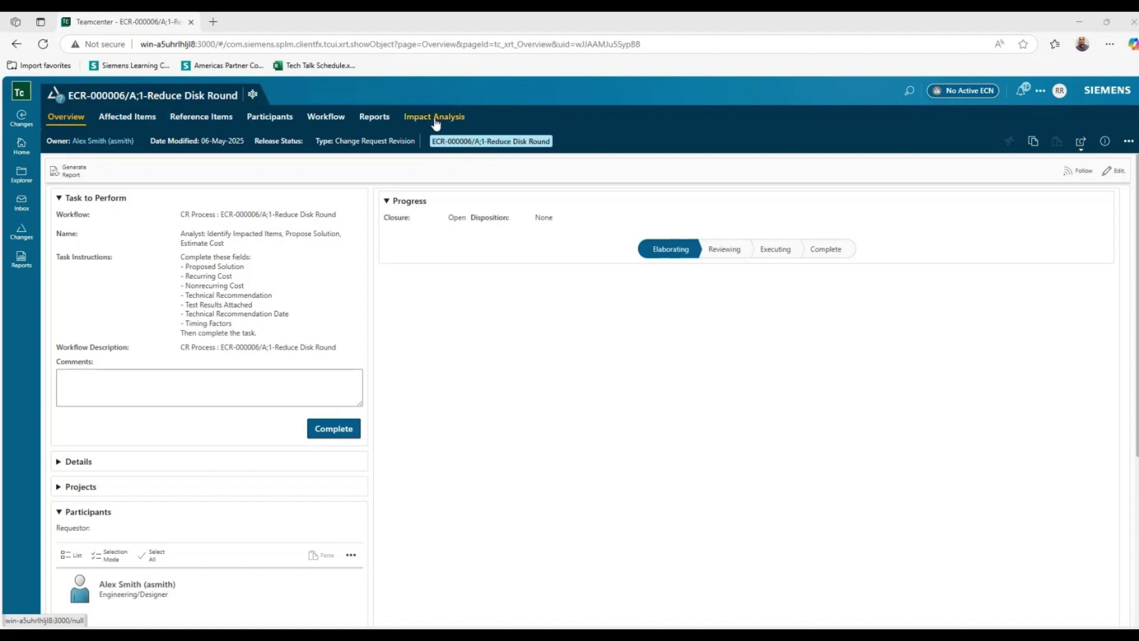
click(436, 122)
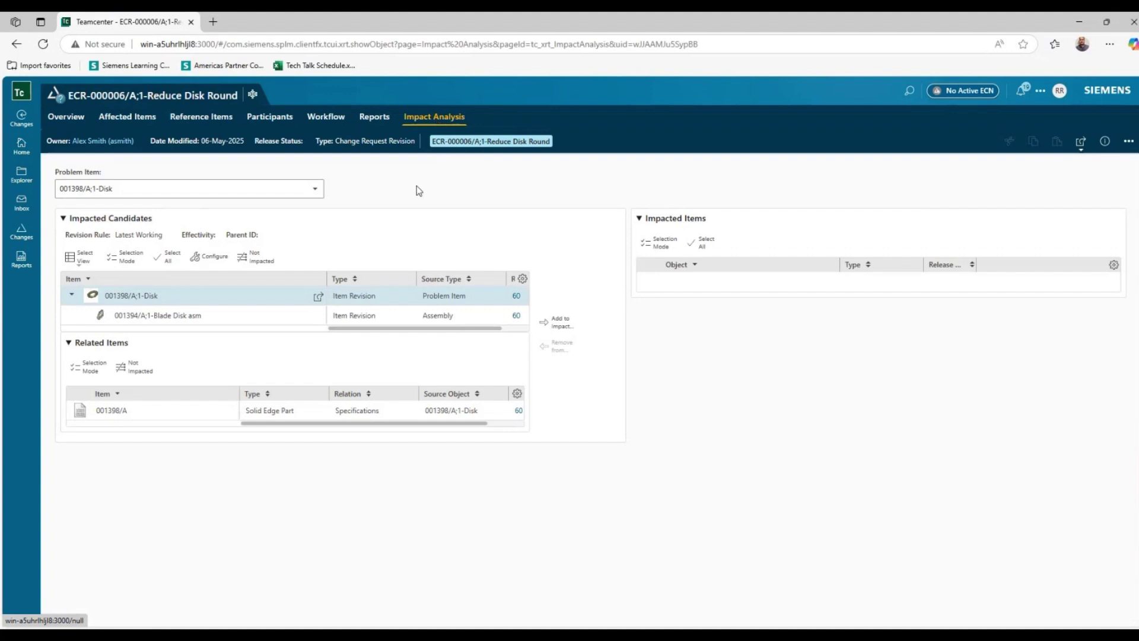
- Examine the impacted candidates for the problem item: the Disk part and the Blade Disk asm assembly
click(155, 296)
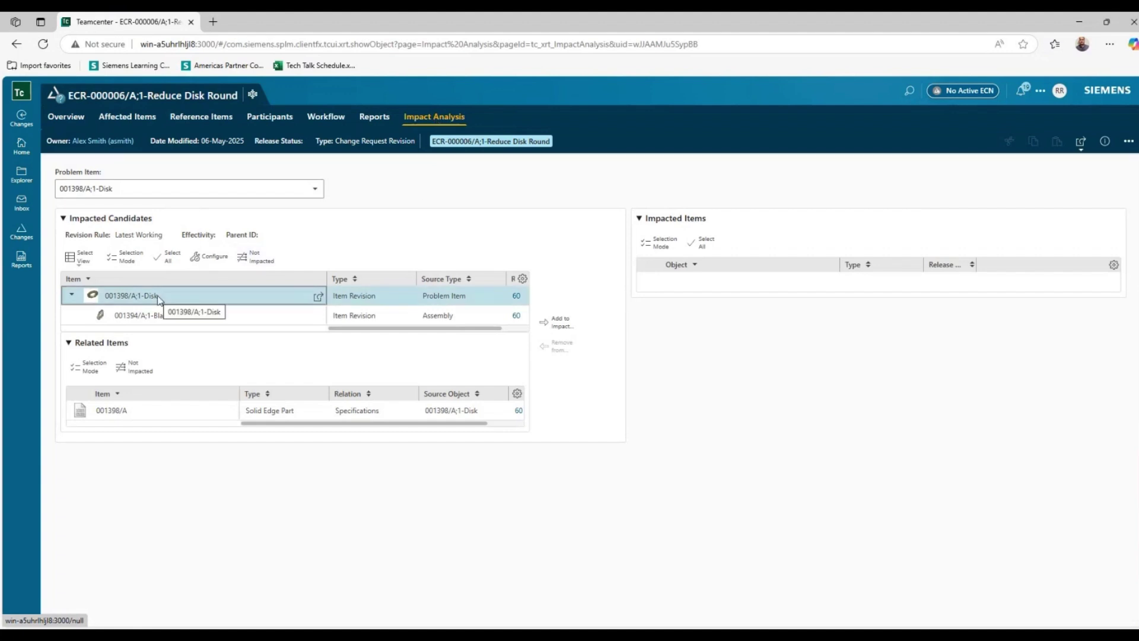
click(149, 316)
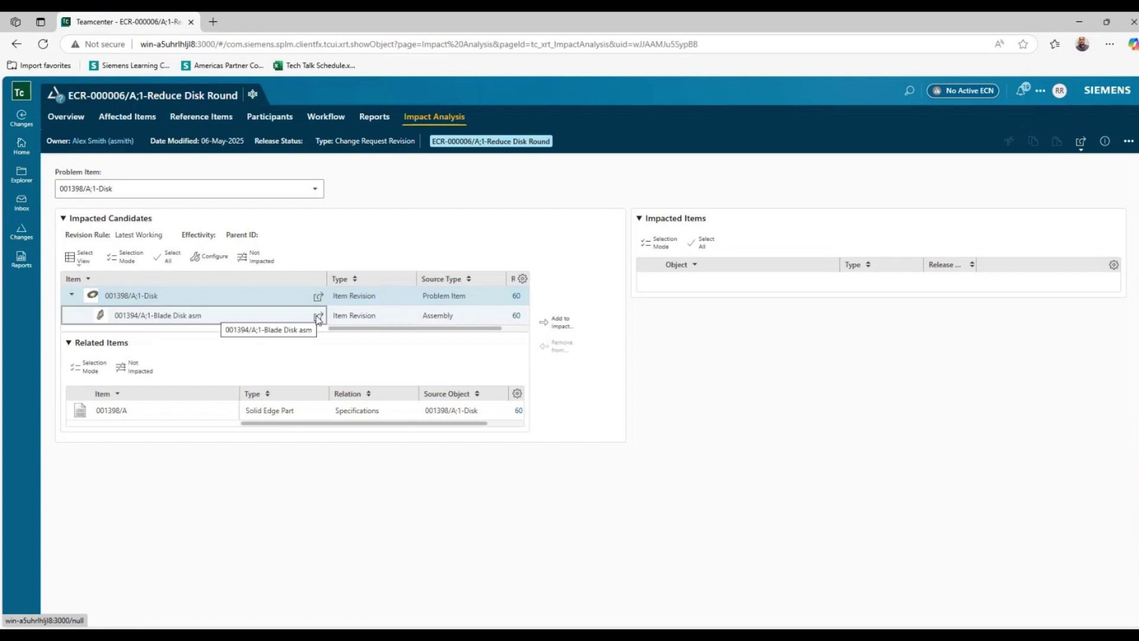
click(462, 318)
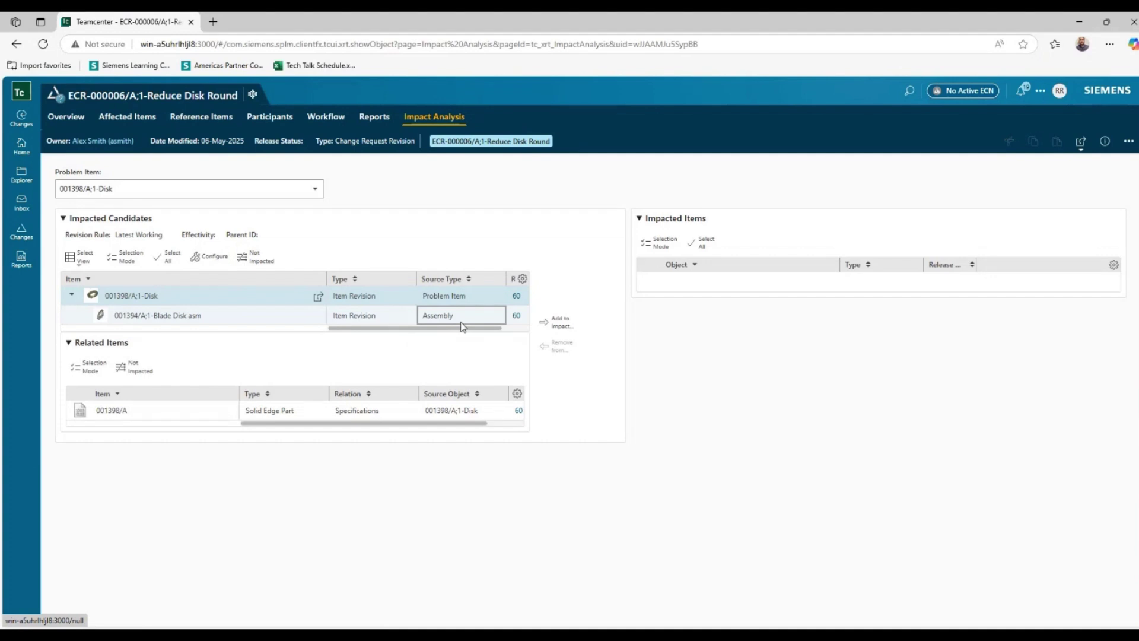
click(182, 299)
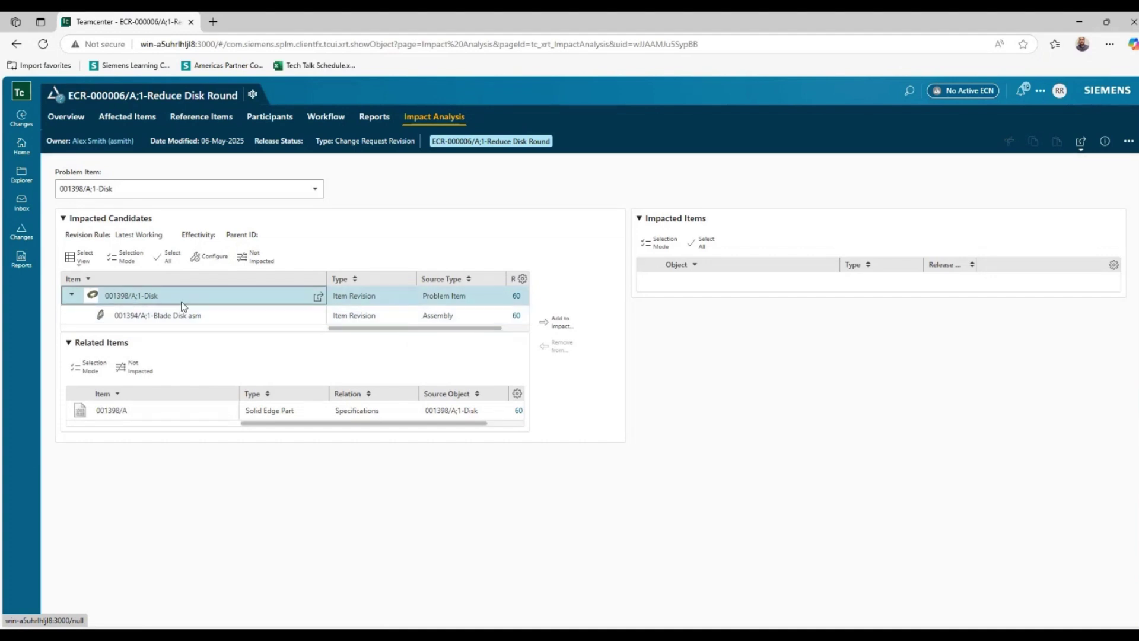
click(242, 316)
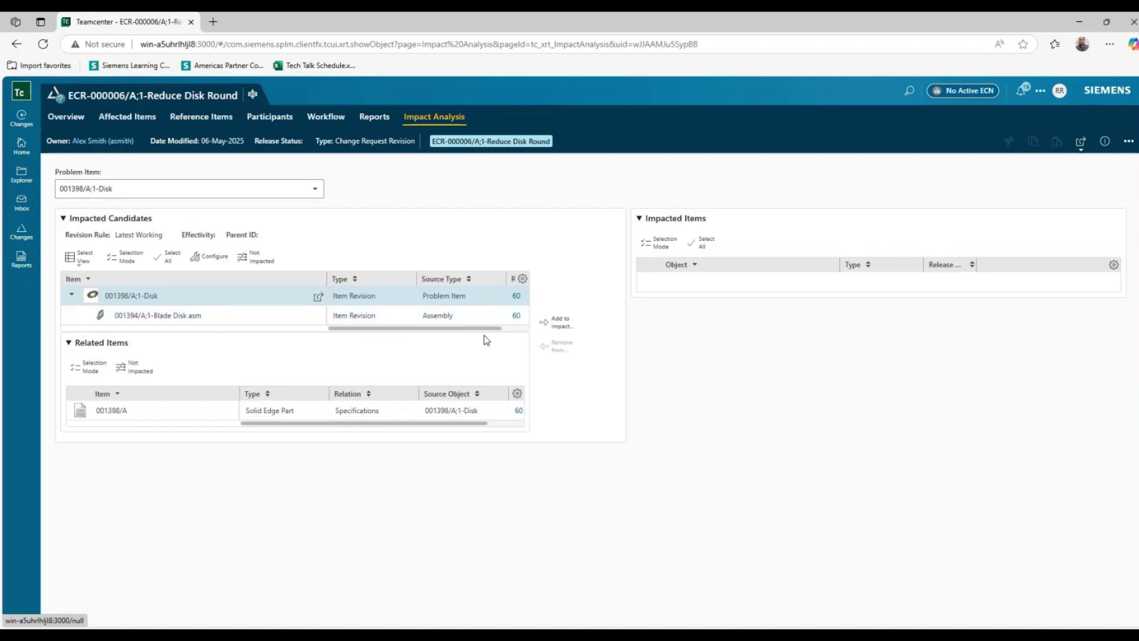
- Add the Blade Disk asm assembly to the change request's impacted items and check the affected items
click(332, 321)
click(287, 318)
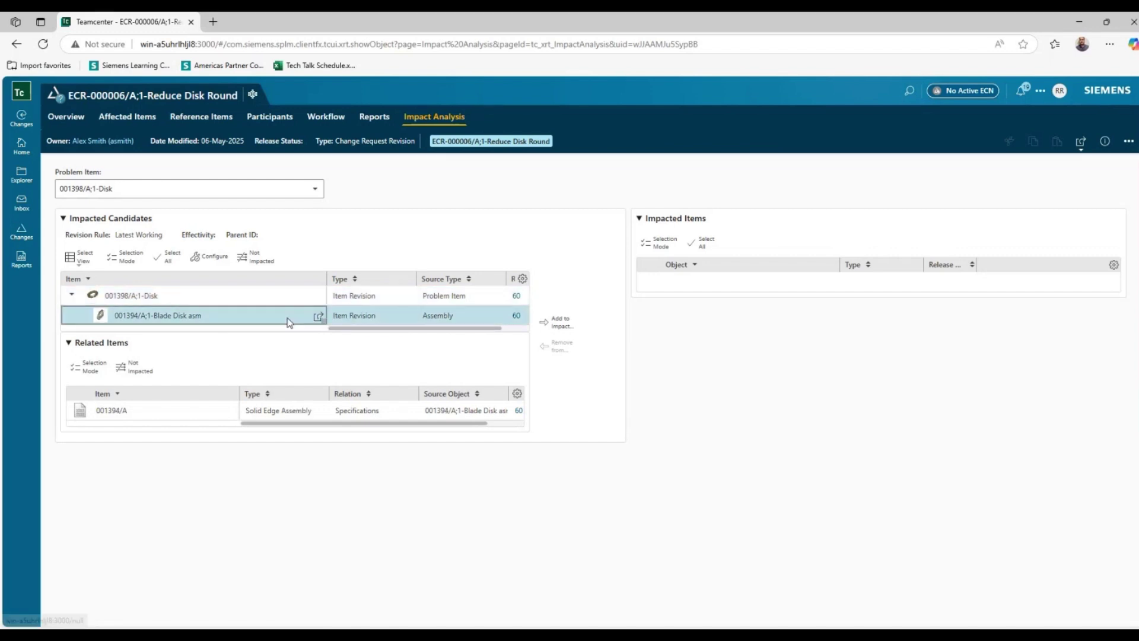
click(573, 325)
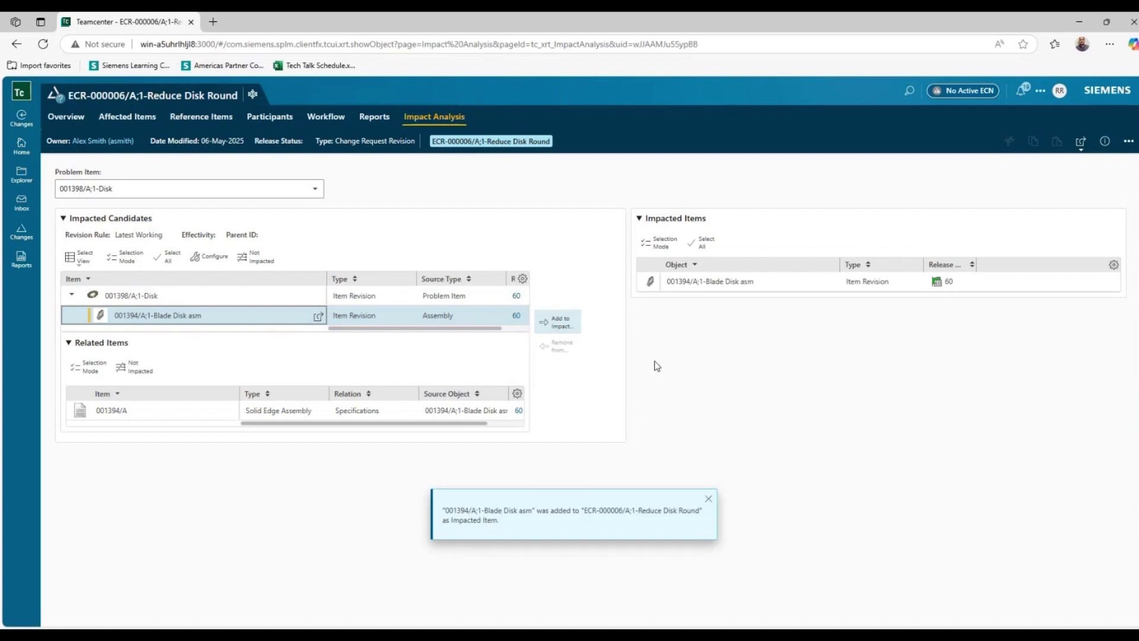
click(711, 503)
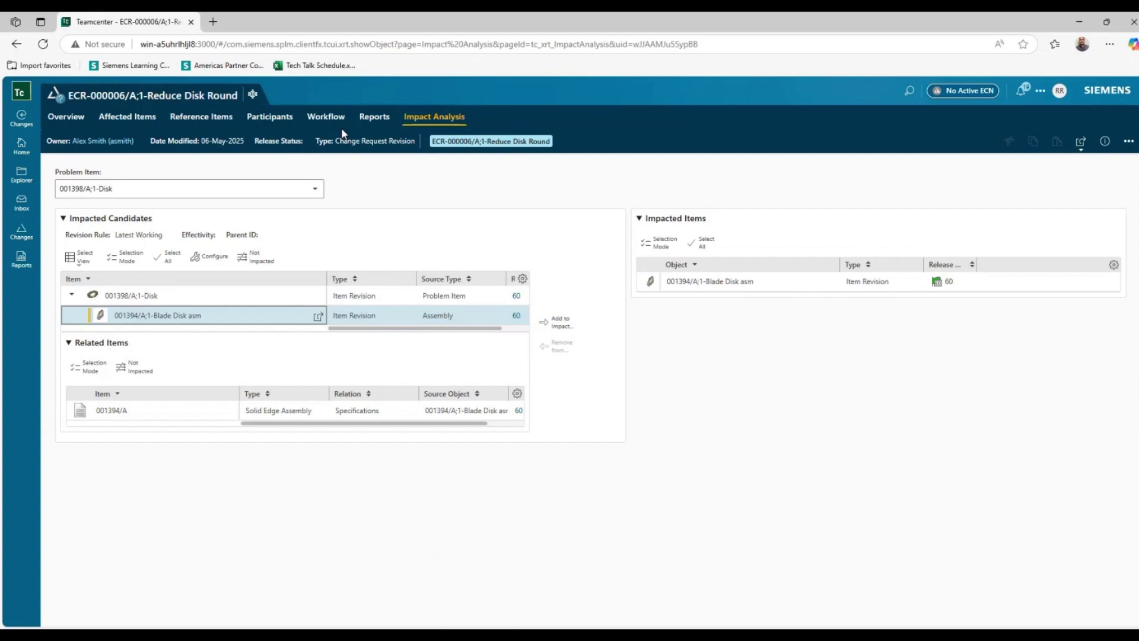
click(145, 117)
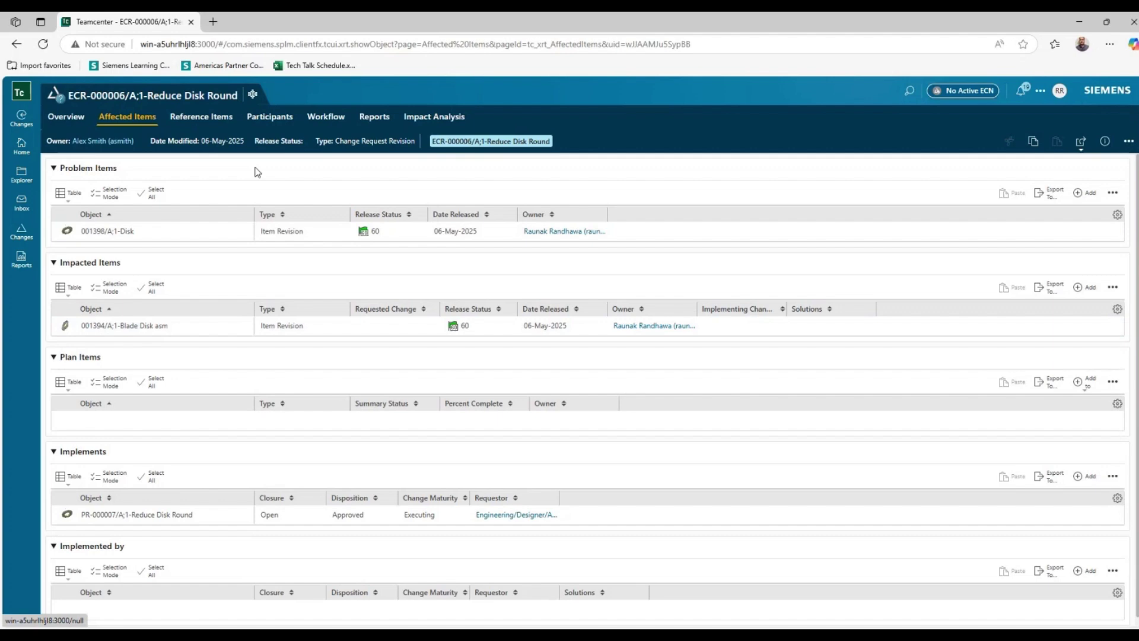
- Add the PDF file Blade Disk Assembly Specification Document to the change request's reference items
click(201, 117)
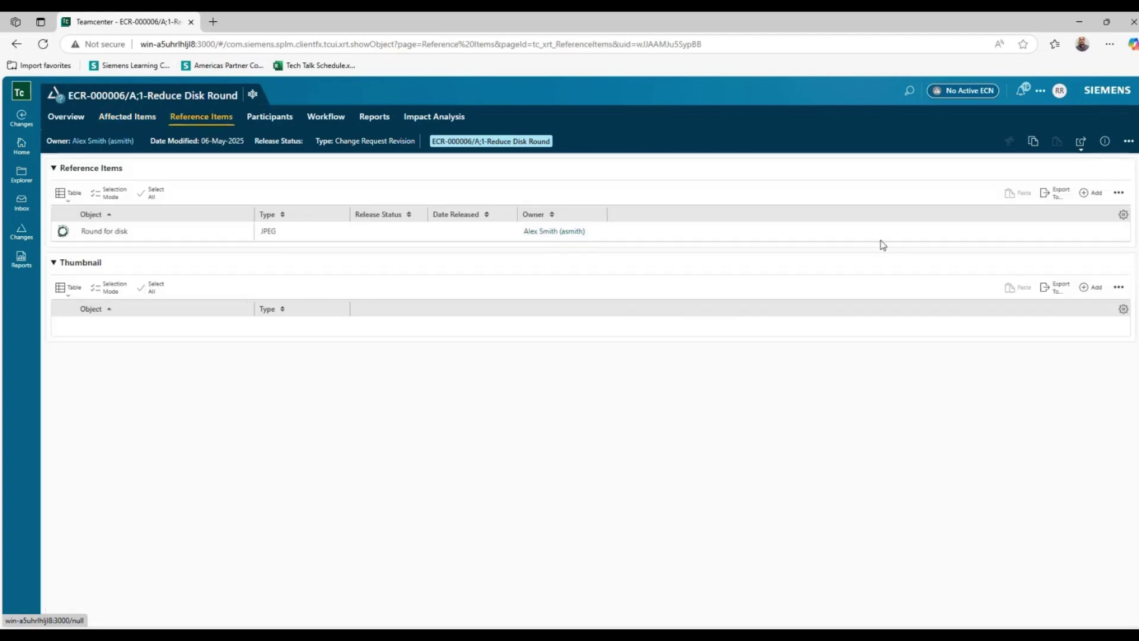
click(1097, 196)
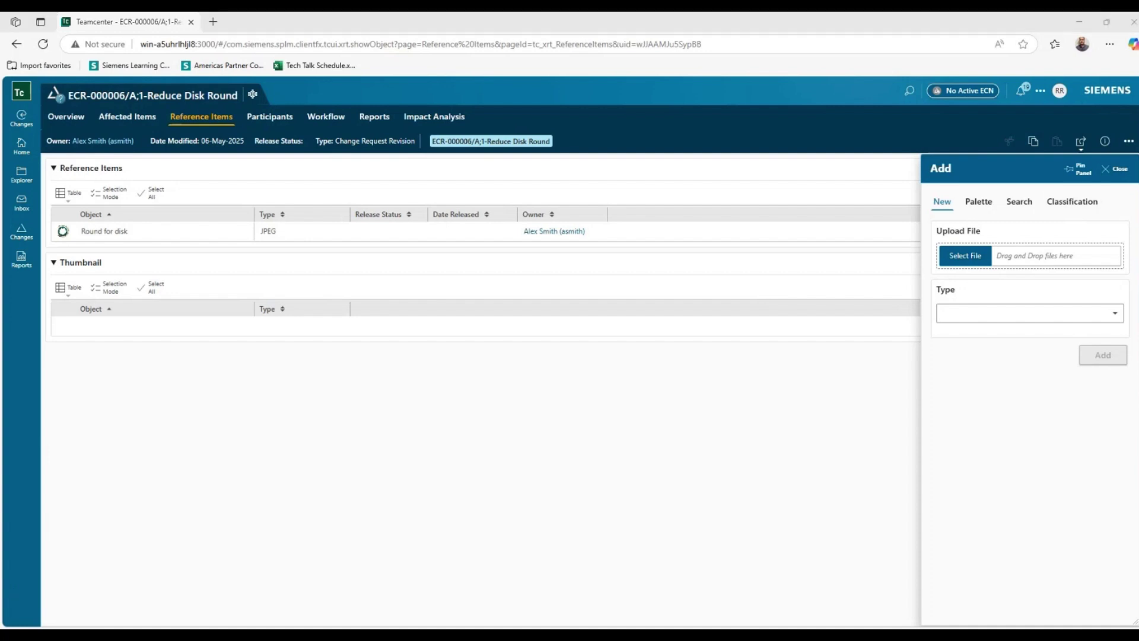
drag(16, 595, 1061, 264)
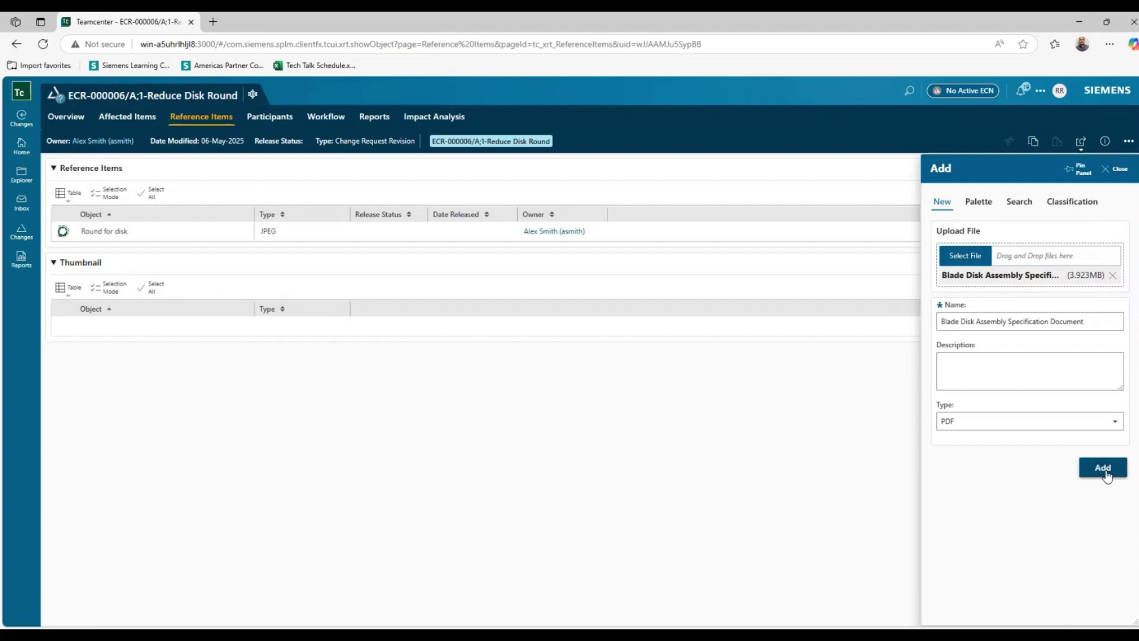
click(1105, 471)
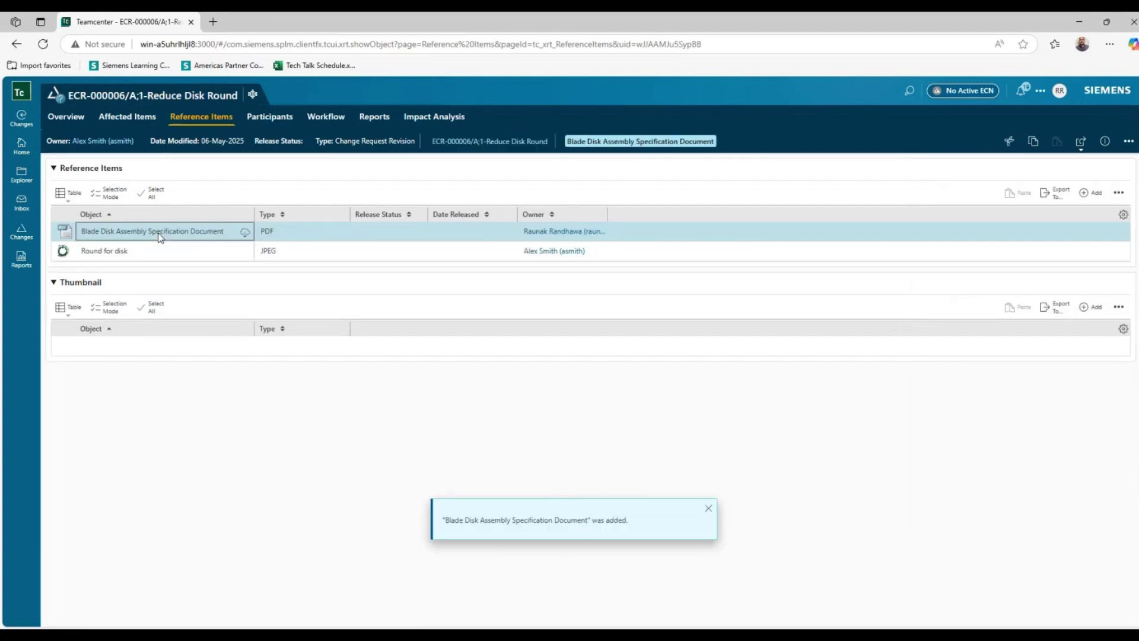
- Open the Blade Disk Assembly Specification Document and read its purpose, scope and identified change requirement
click(241, 237)
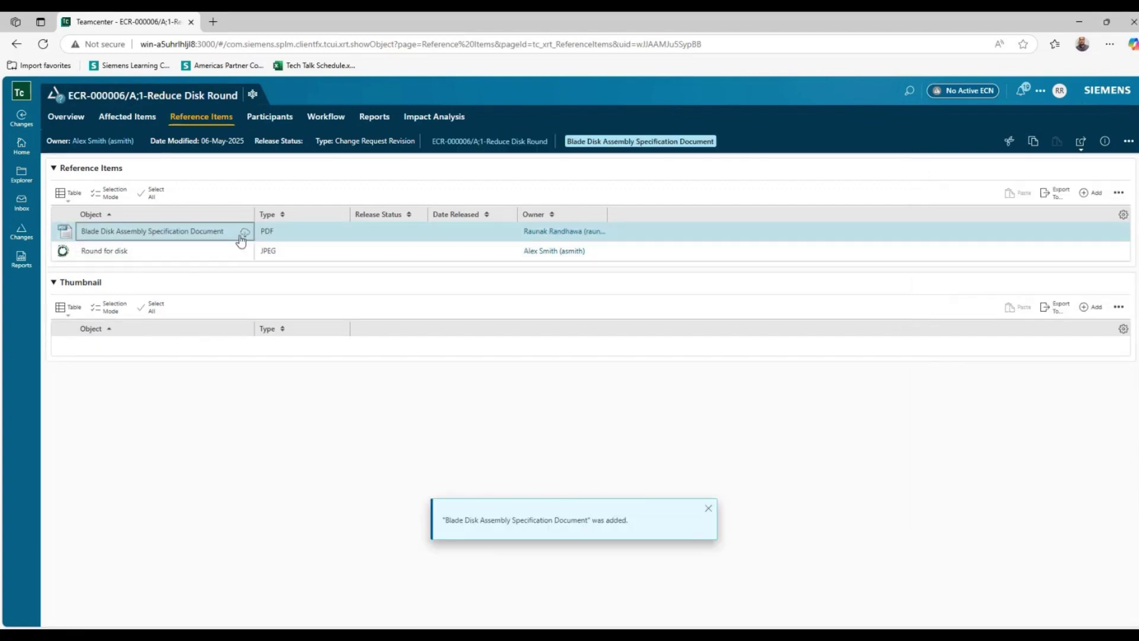
click(1081, 144)
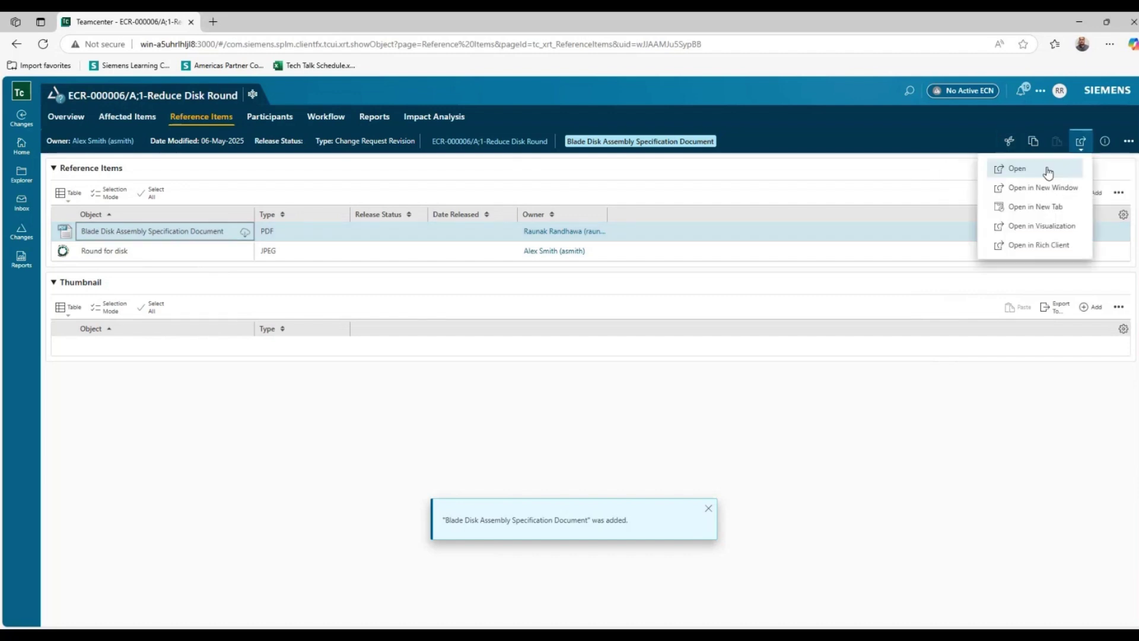
click(1017, 170)
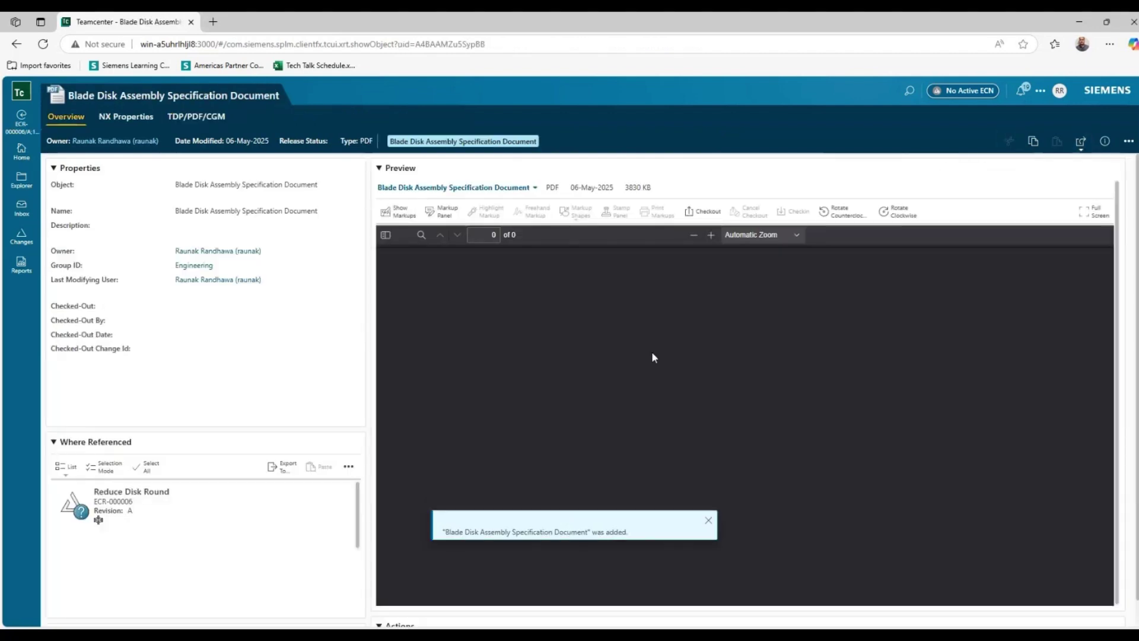
scroll(724, 373, down, 5)
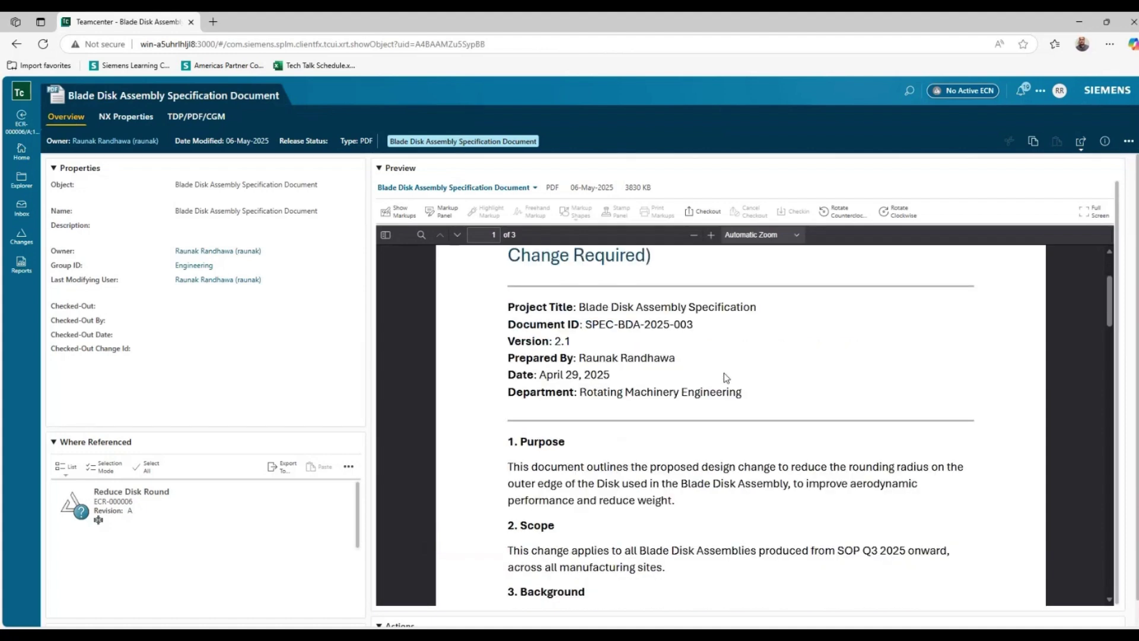
scroll(724, 373, down, 3)
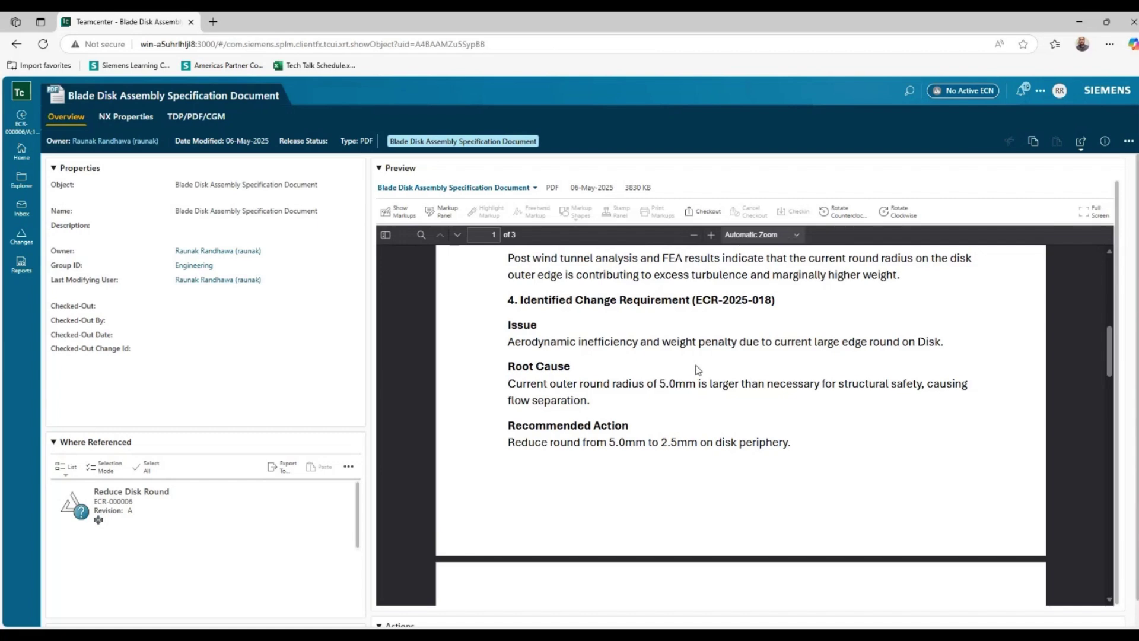
- Return to the Reduce Disk Round change request, start editing its overview details and set the reason to To Improve
click(20, 121)
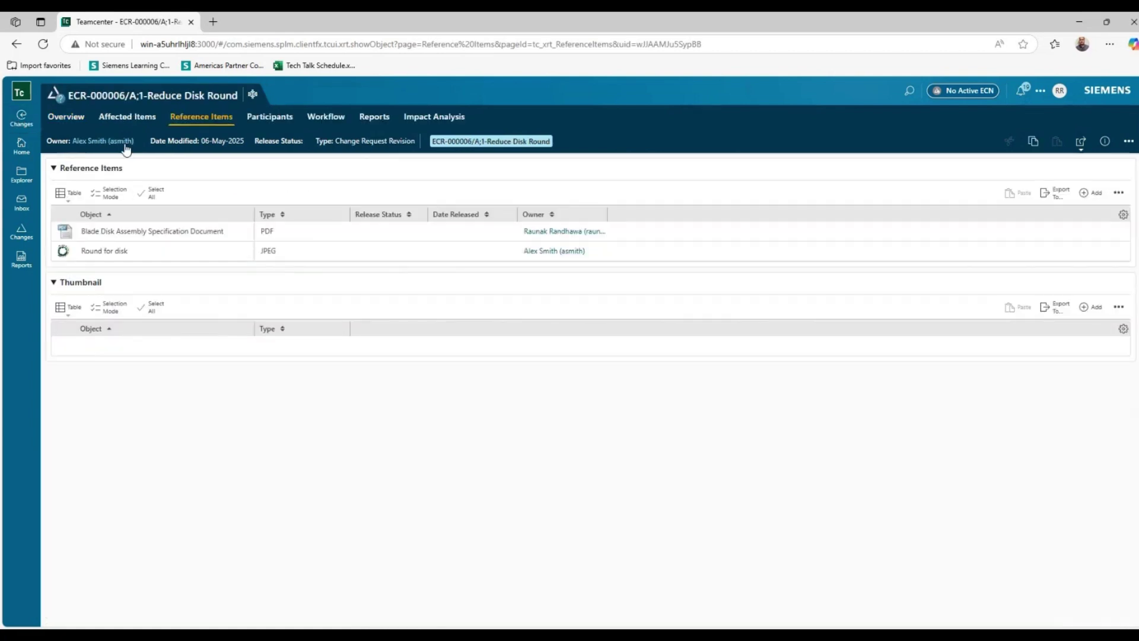
click(120, 123)
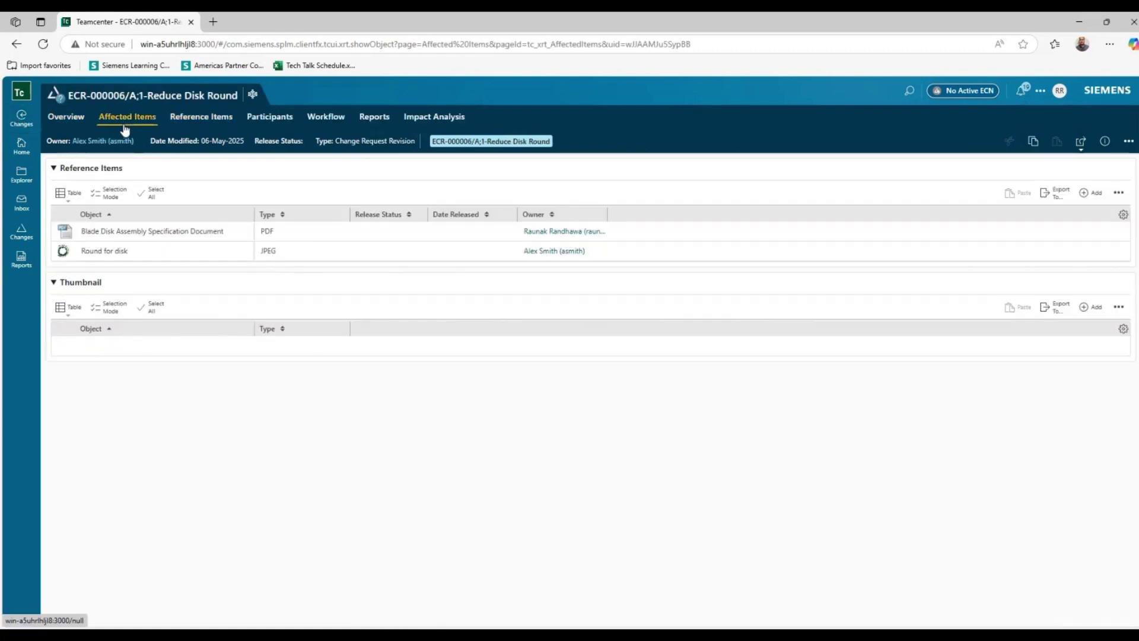
click(82, 122)
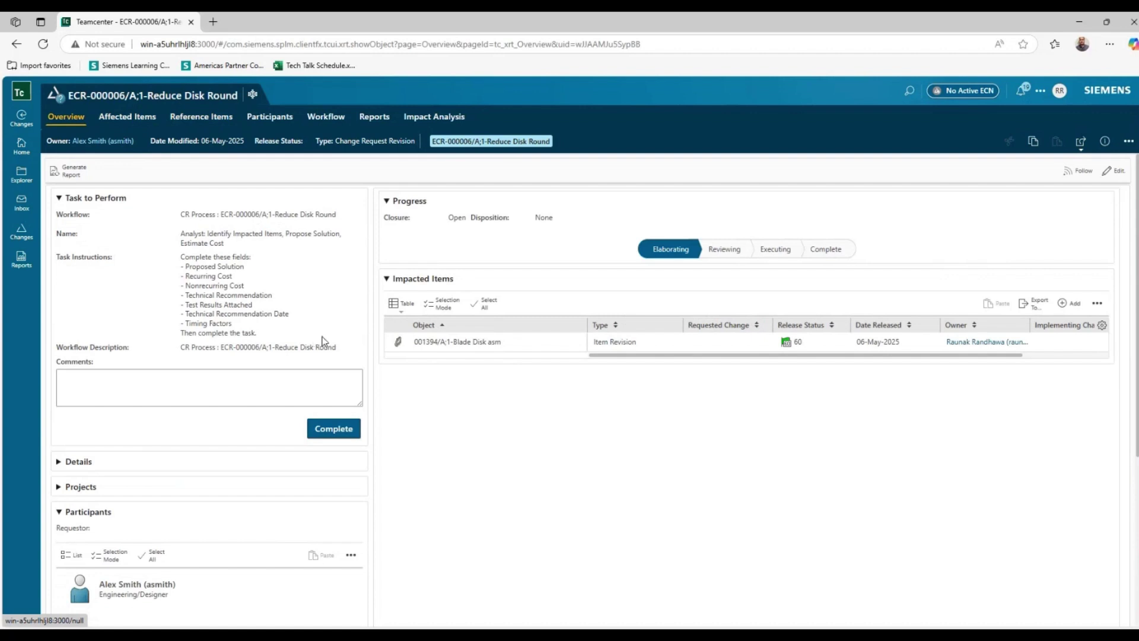
click(1118, 177)
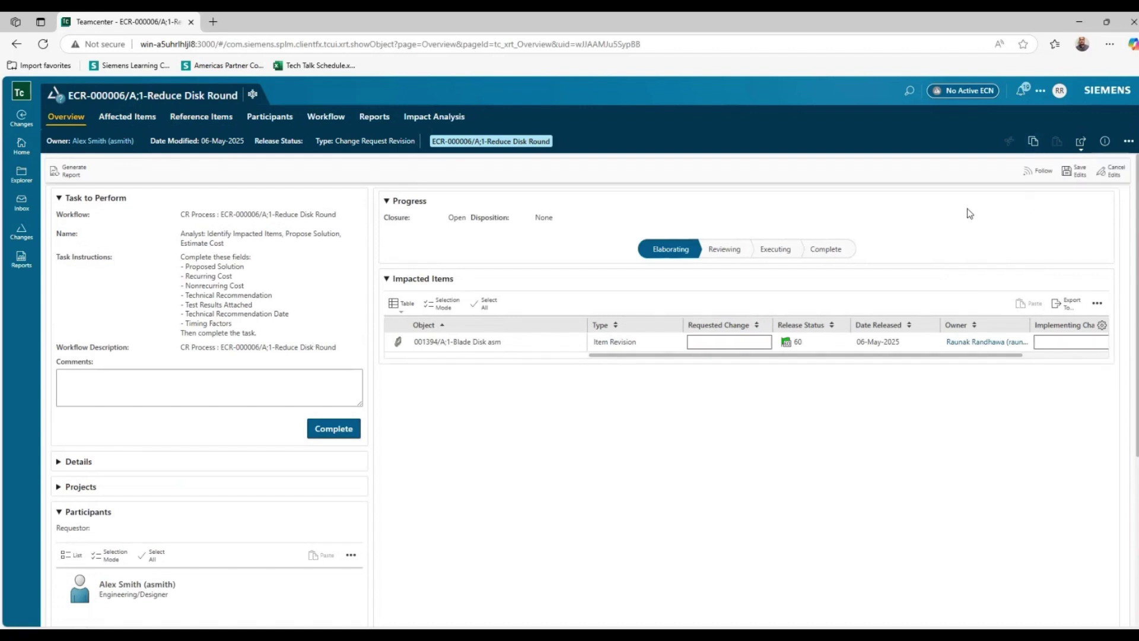
scroll(101, 293, down, 3)
click(59, 283)
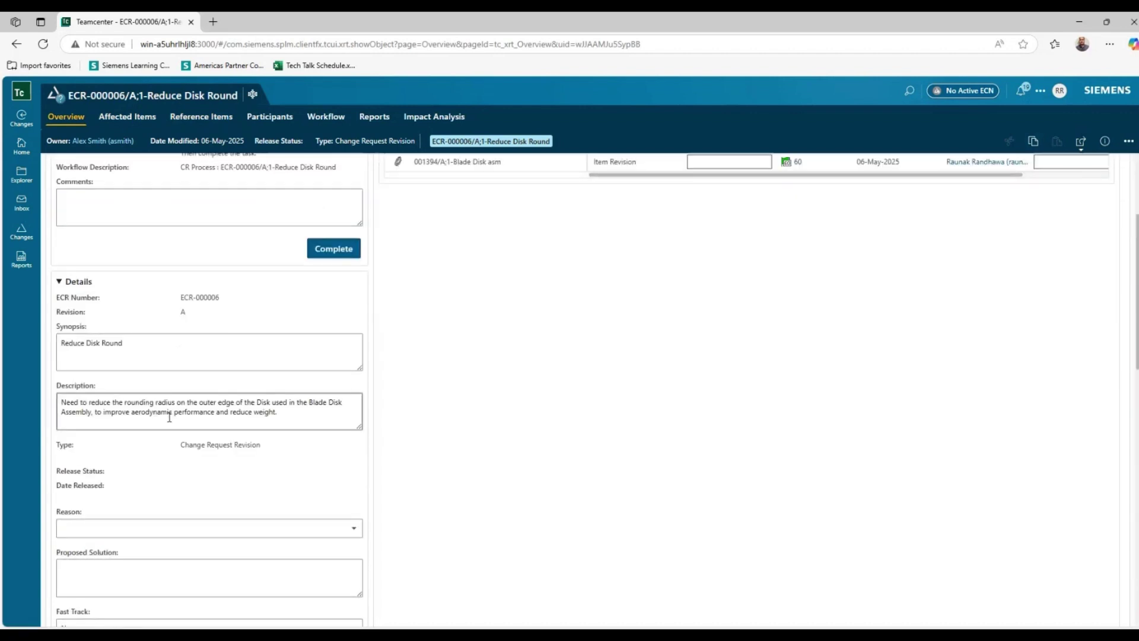
scroll(168, 414, down, 5)
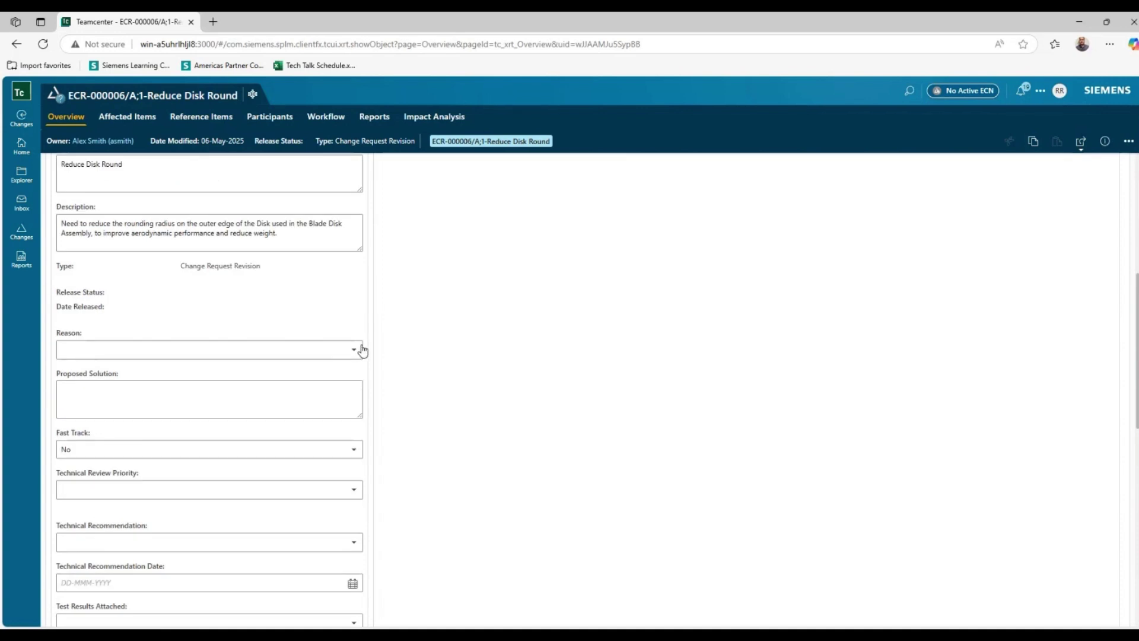
click(361, 350)
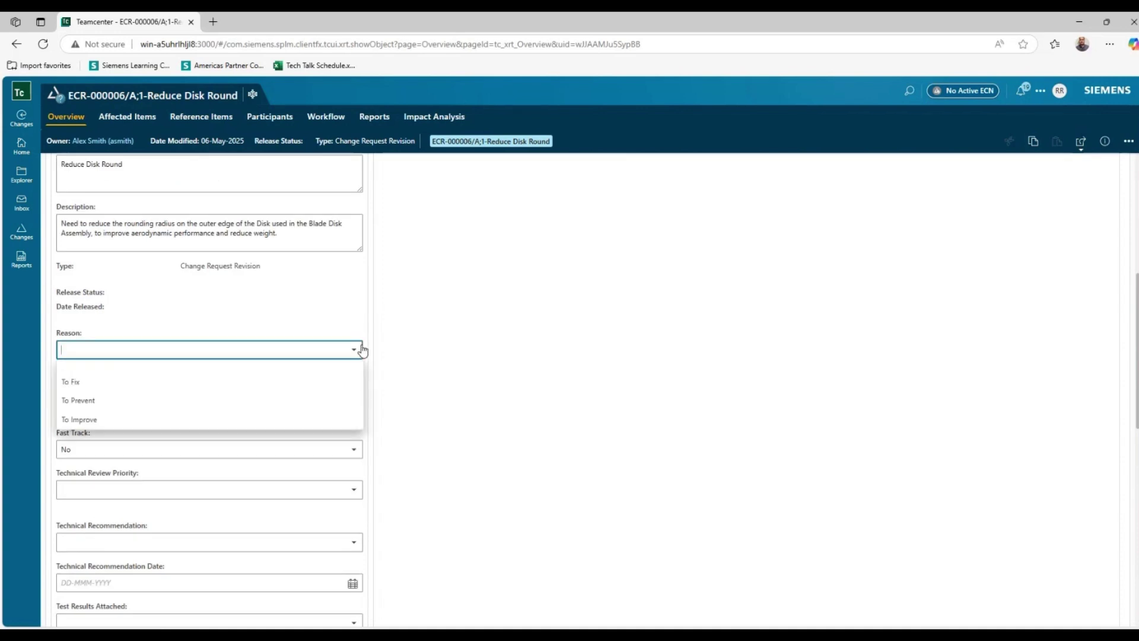
click(254, 420)
- Set the change request's technical recommendation to Problem Confirmed
scroll(254, 363, down, 2)
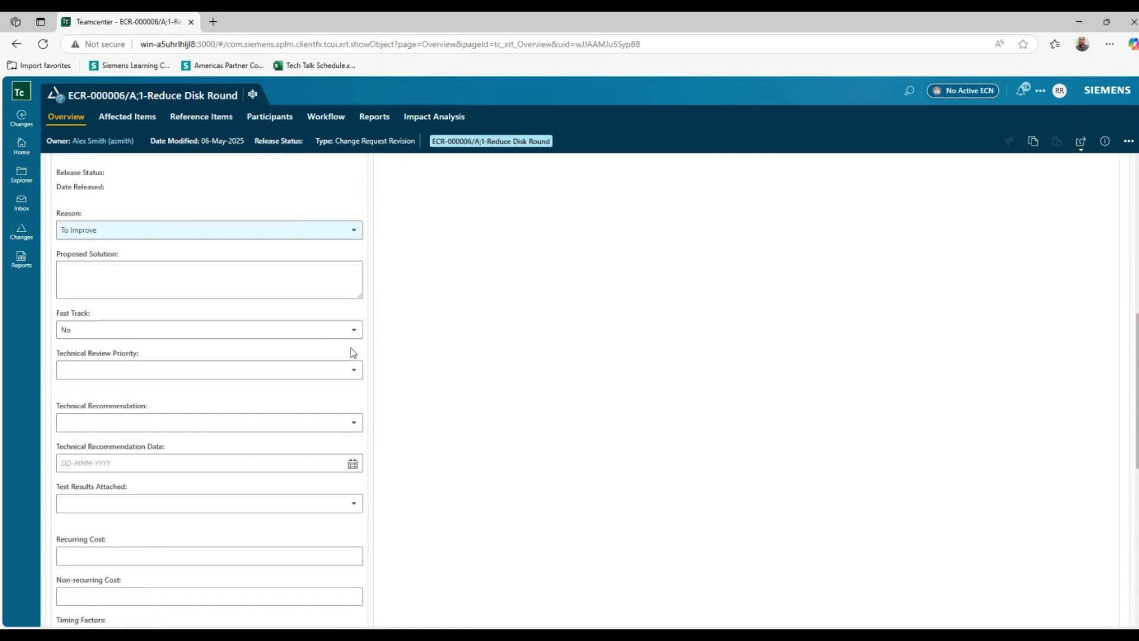
scroll(326, 372, down, 2)
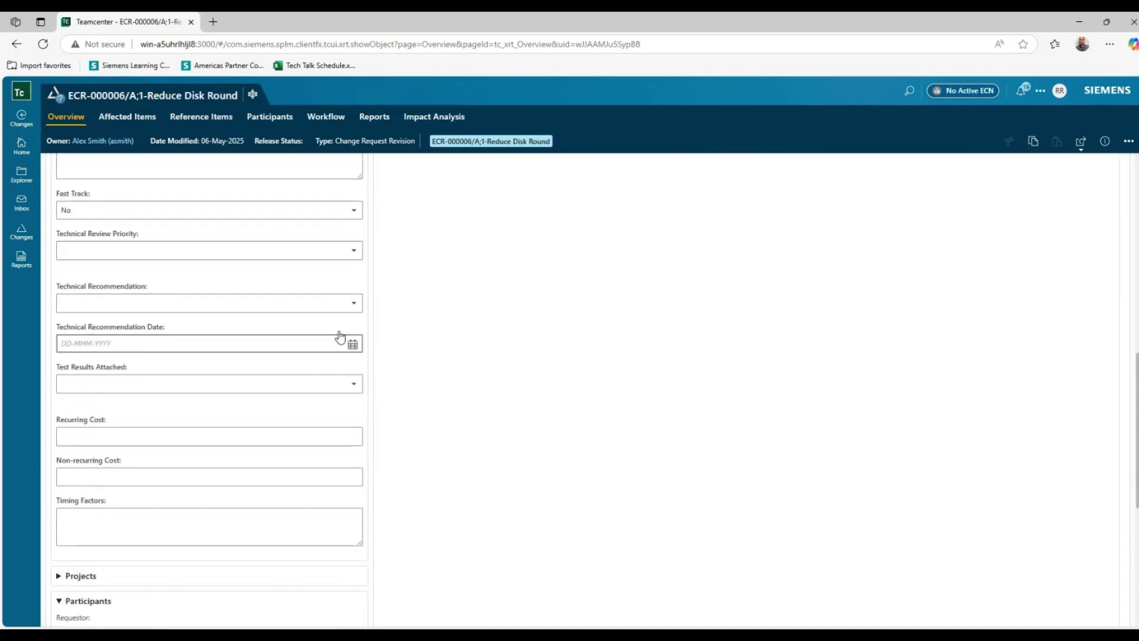
click(353, 311)
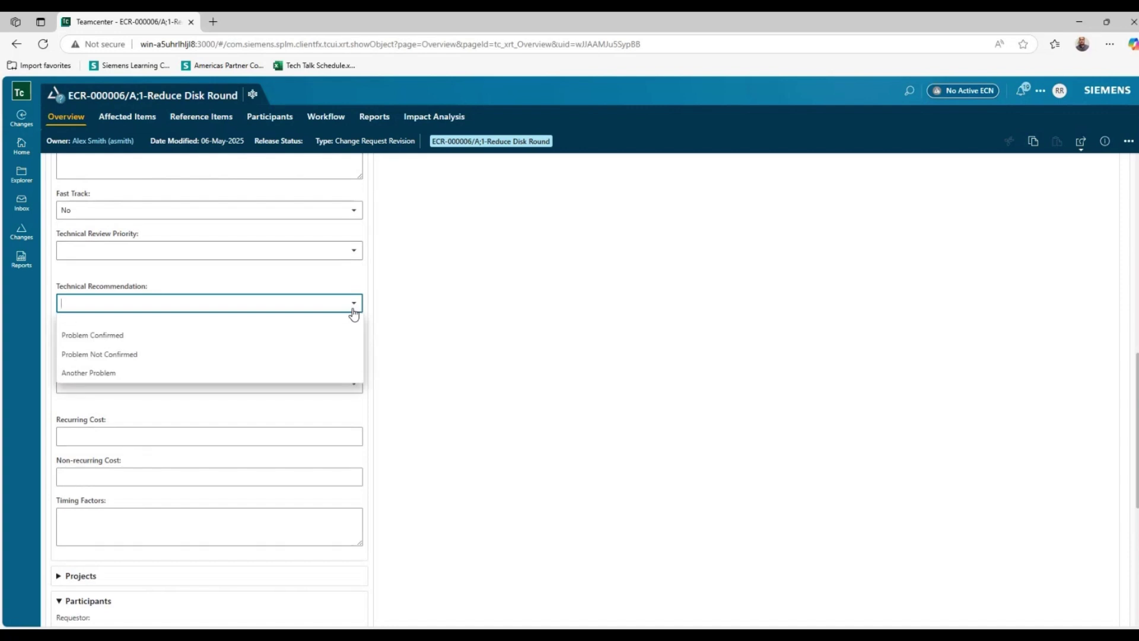
click(317, 338)
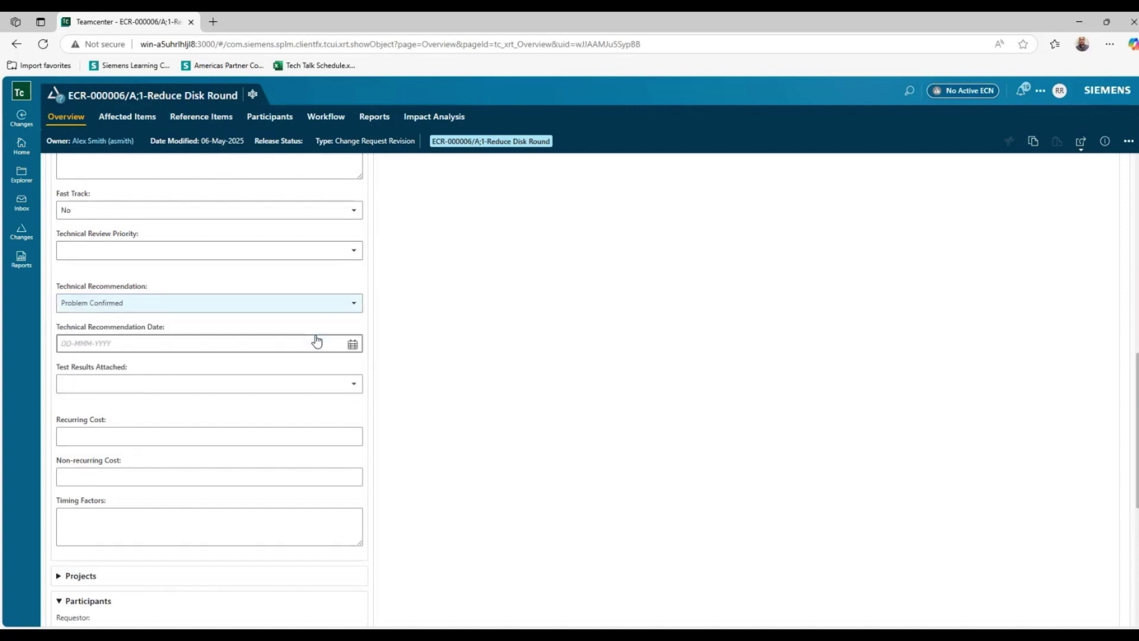
- Save the change request edits and complete the analyst's task for impacted items, proposed solution and cost estimate
scroll(317, 340, down, 3)
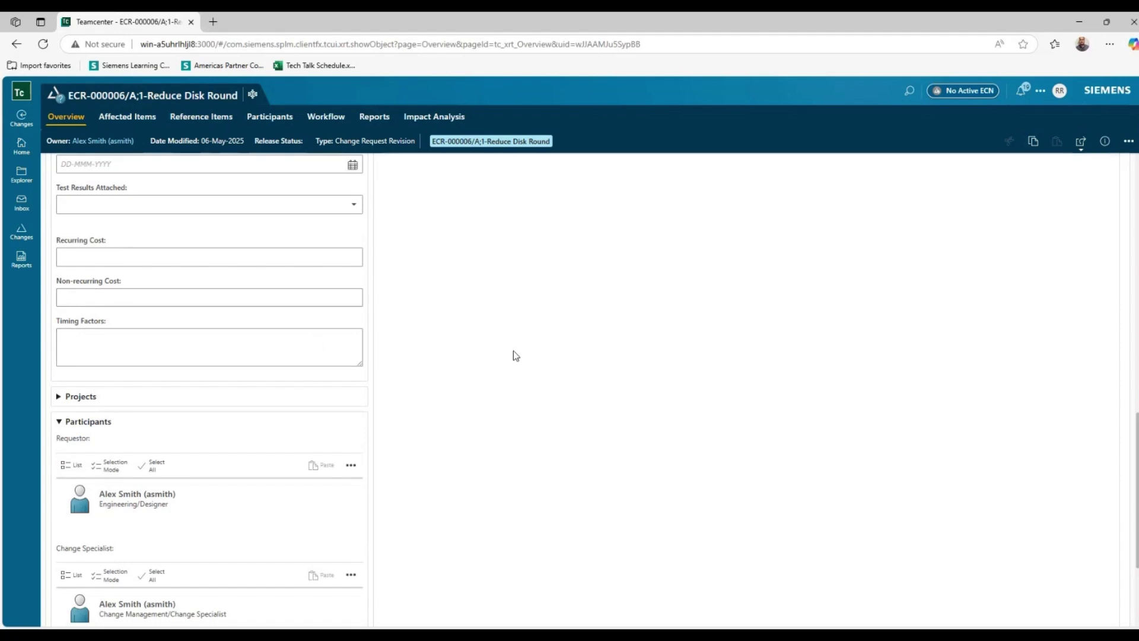
scroll(514, 355, up, 10)
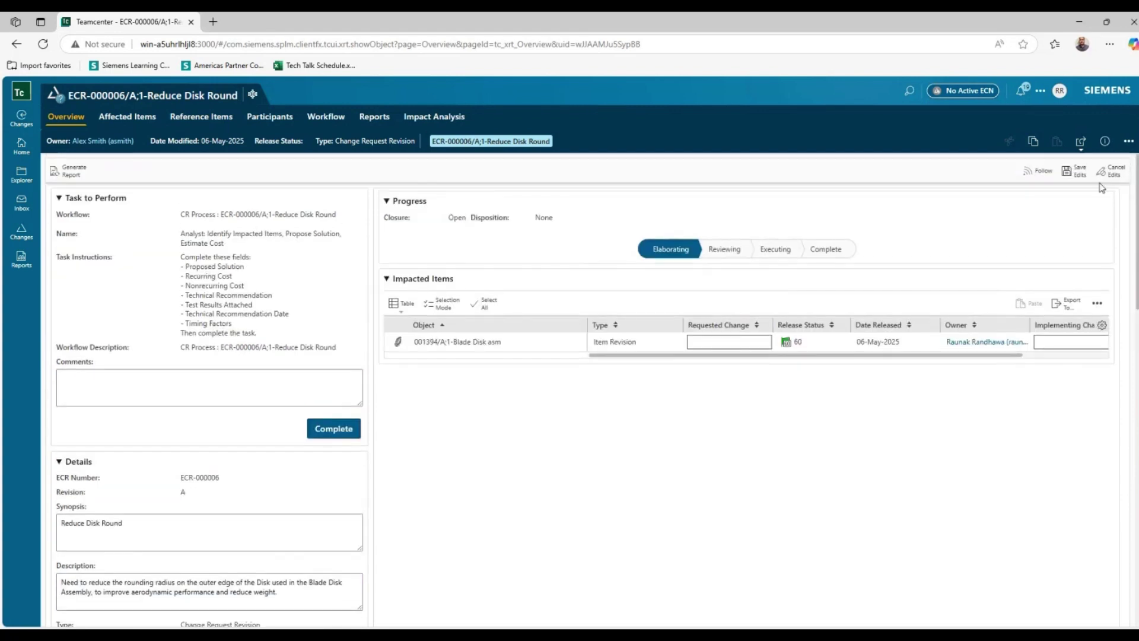
click(1078, 171)
click(1066, 199)
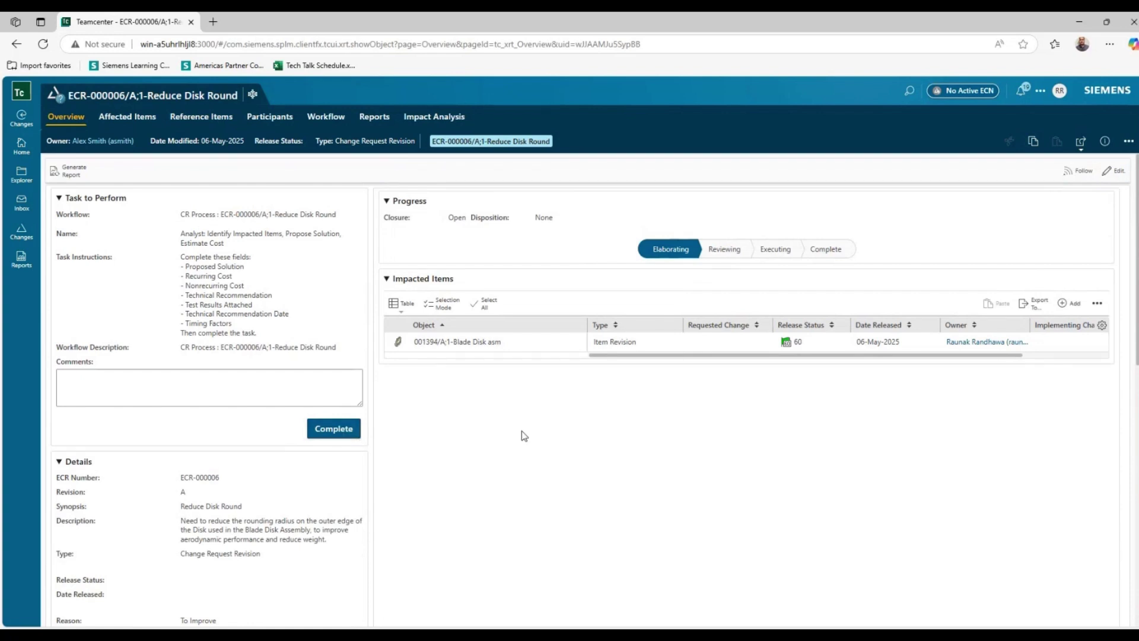
- Examine the change request's workflow tasks and diagram around the "Specialist: Planning Complete?" task
click(327, 118)
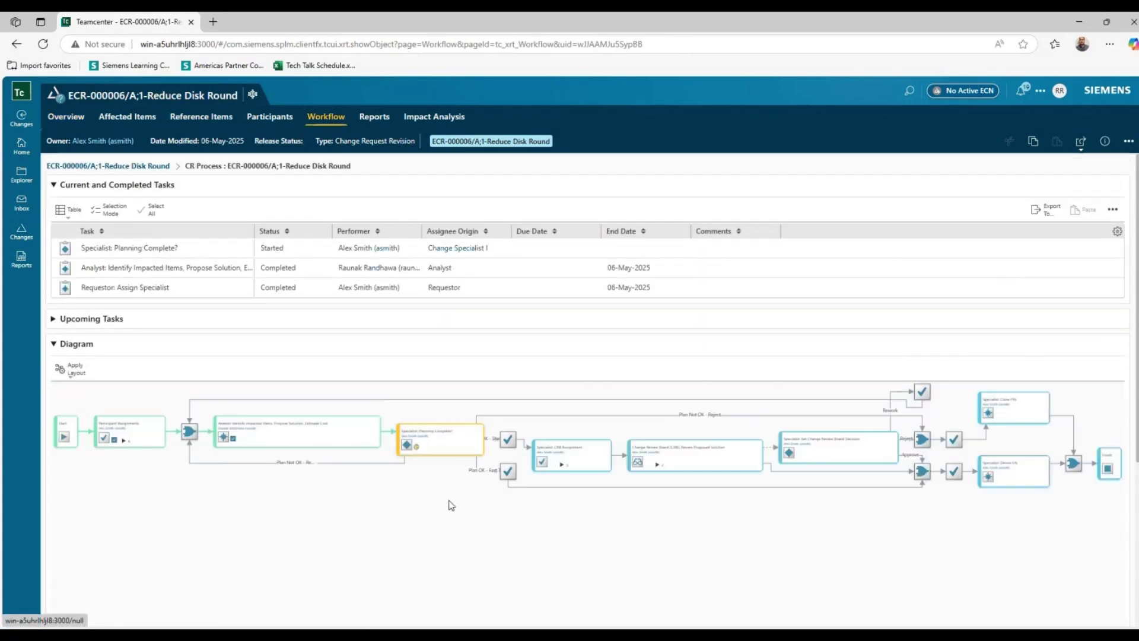
scroll(451, 505, up, 3)
drag(451, 505, 410, 535)
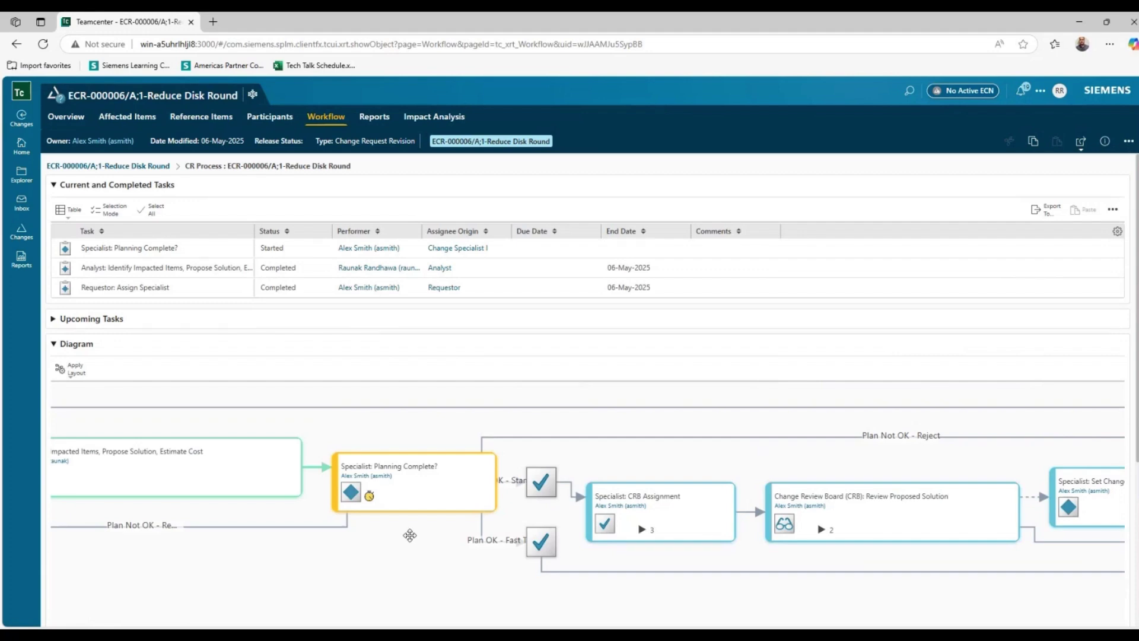
drag(571, 598, 532, 568)
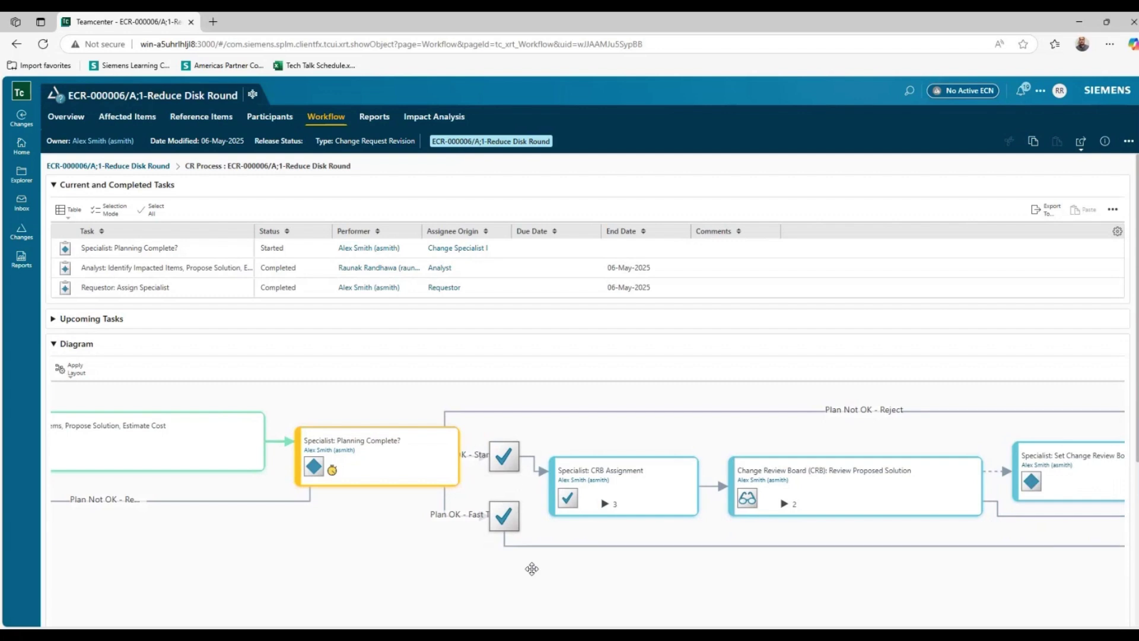
drag(532, 569, 428, 565)
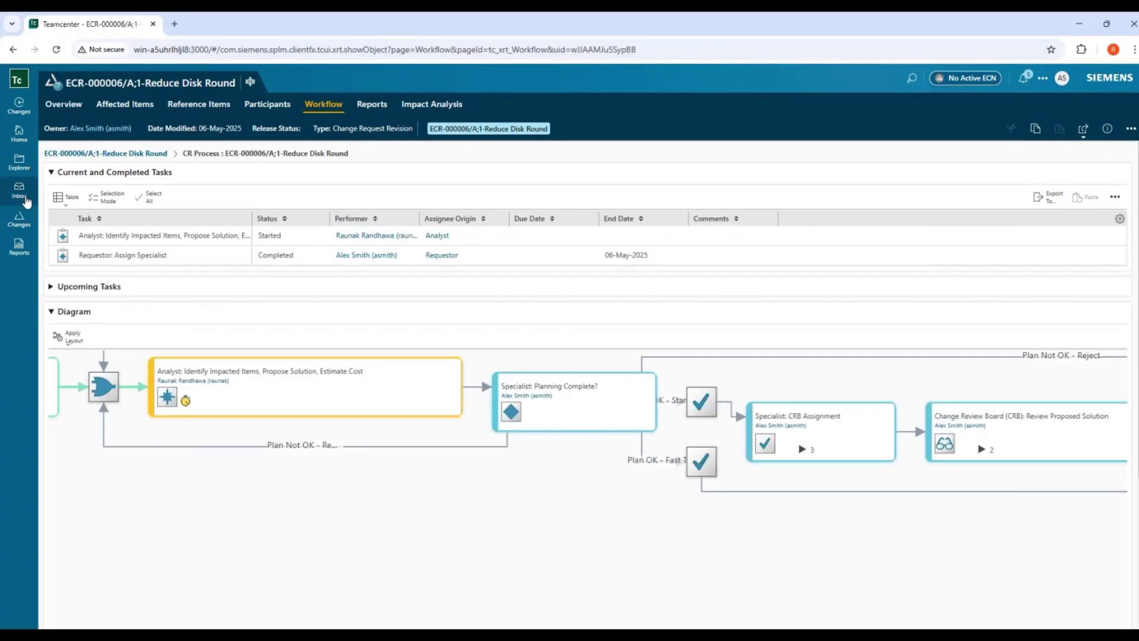
- In the change specialist's Chrome session, open the "Specialist: Planning Complete?" inbox task and examine its workflow paths
click(26, 201)
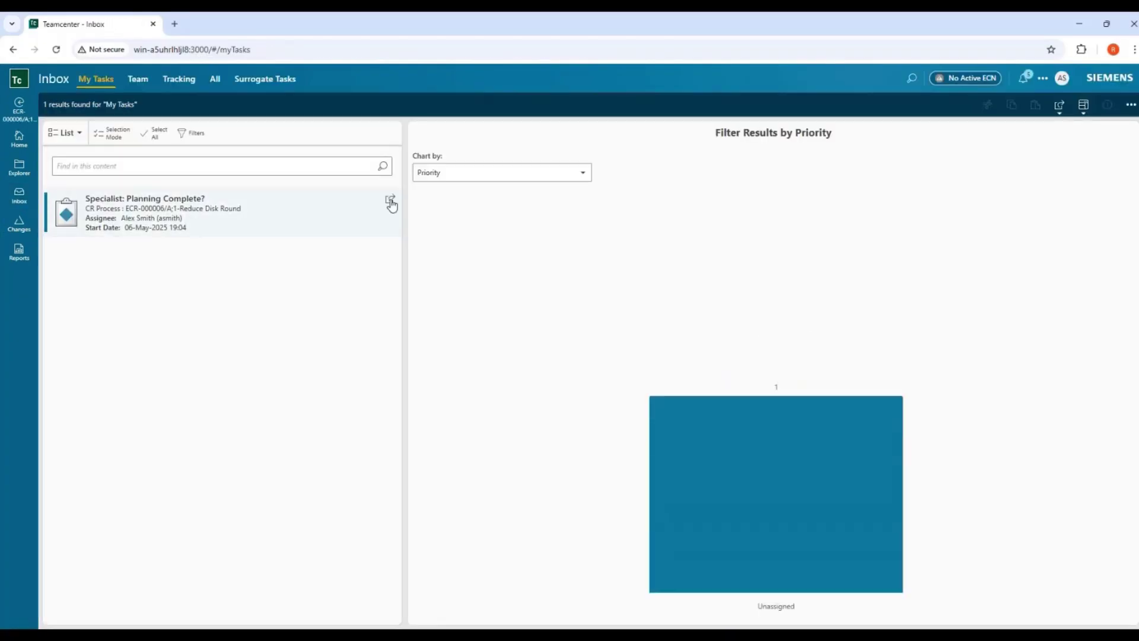
click(391, 203)
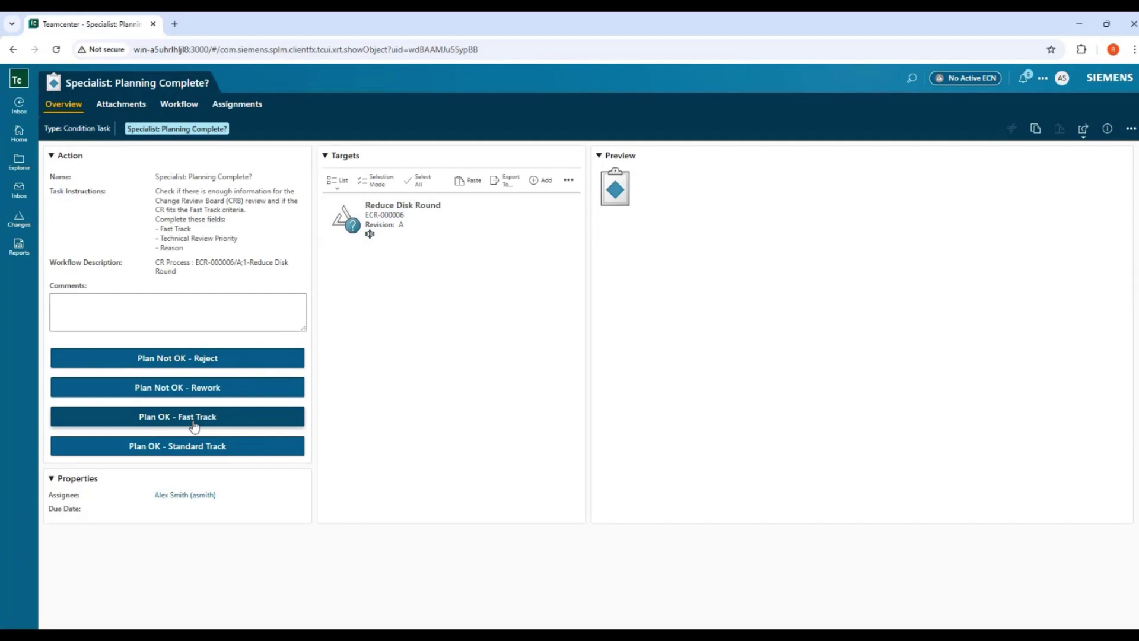
click(184, 110)
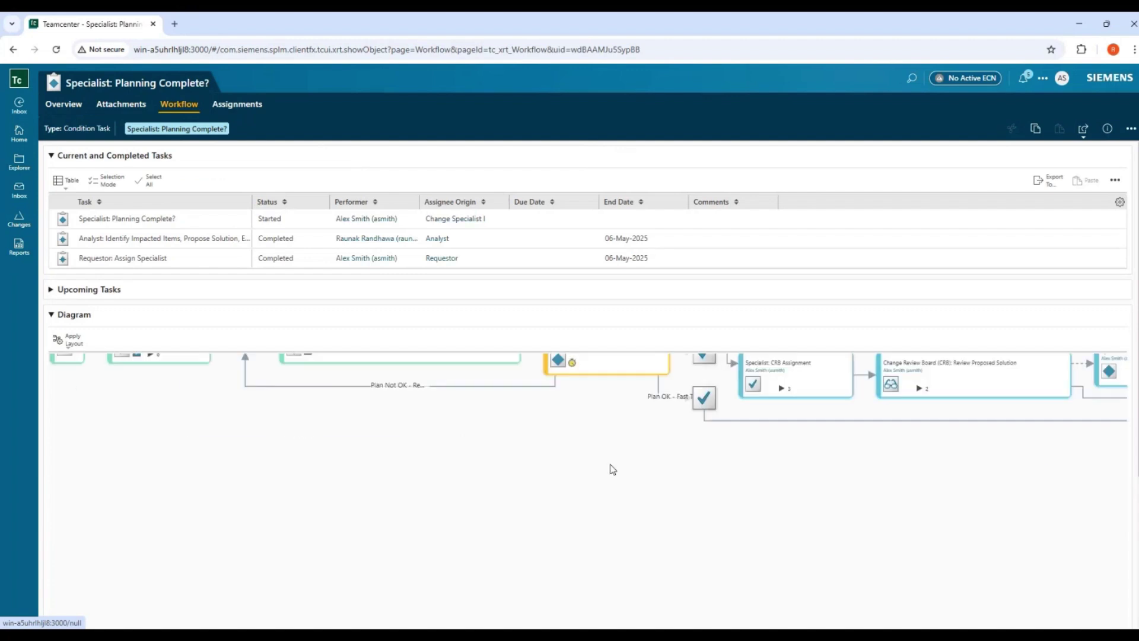
scroll(625, 475, up, 2)
drag(626, 475, 504, 534)
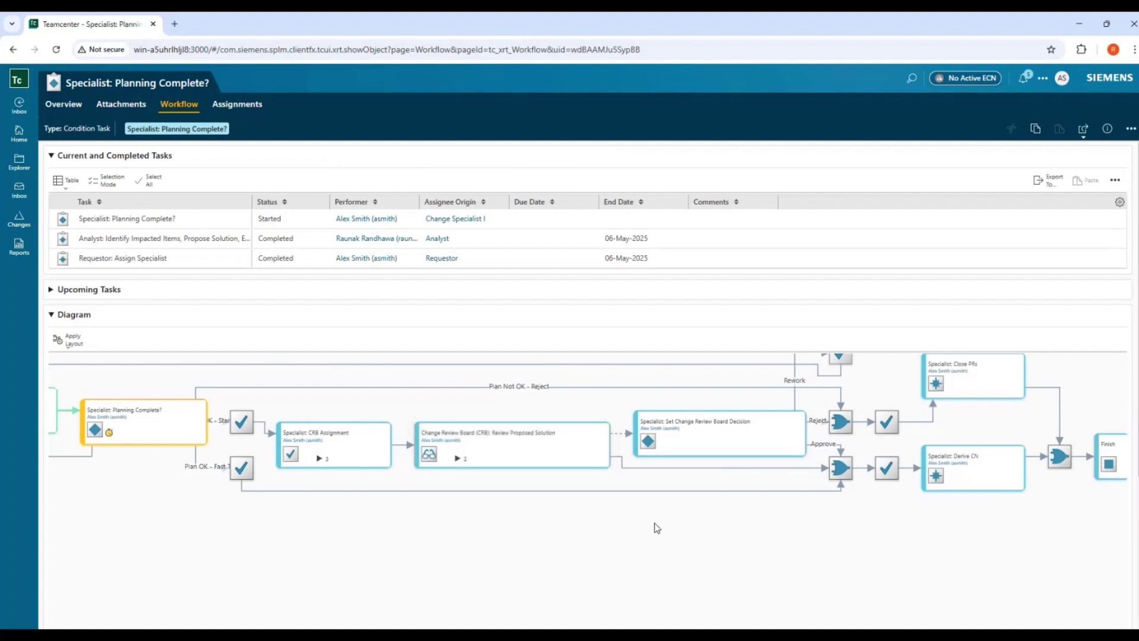
- Choose Plan OK - Fast Track for the "Specialist: Planning Complete?" task and complete the "Specialist: Derive CN" task
click(71, 109)
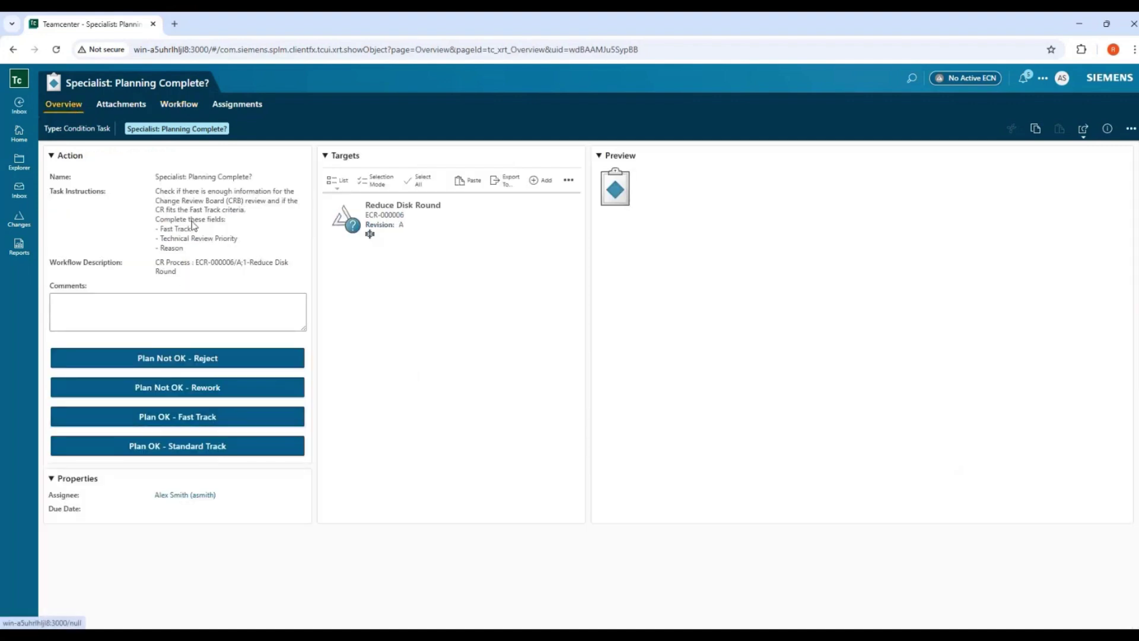
click(198, 315)
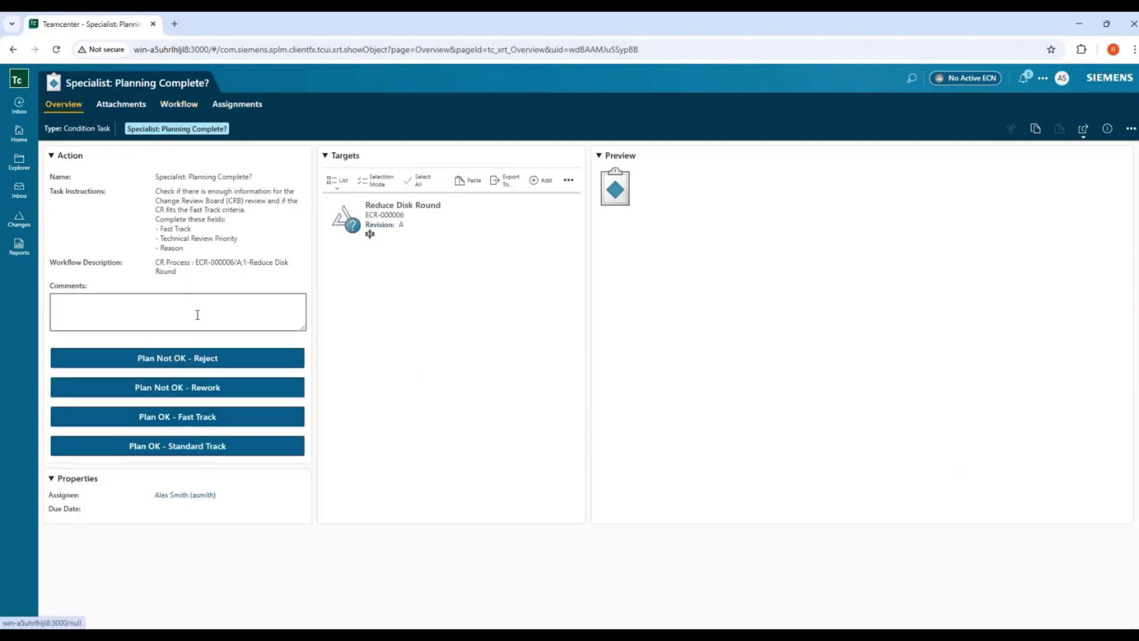
click(212, 424)
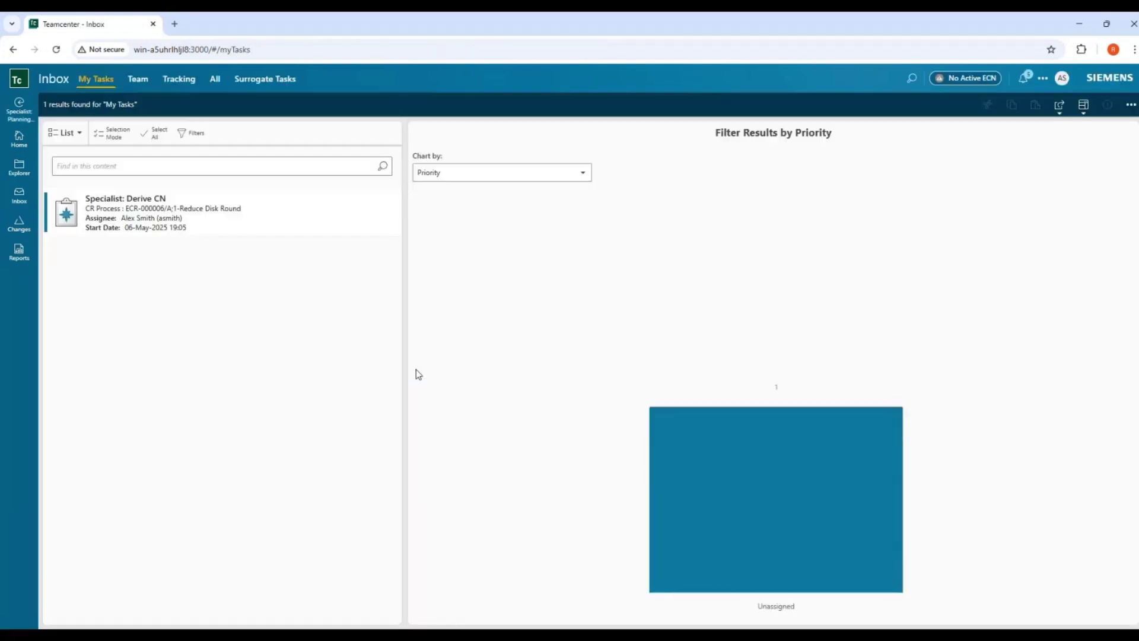
click(386, 204)
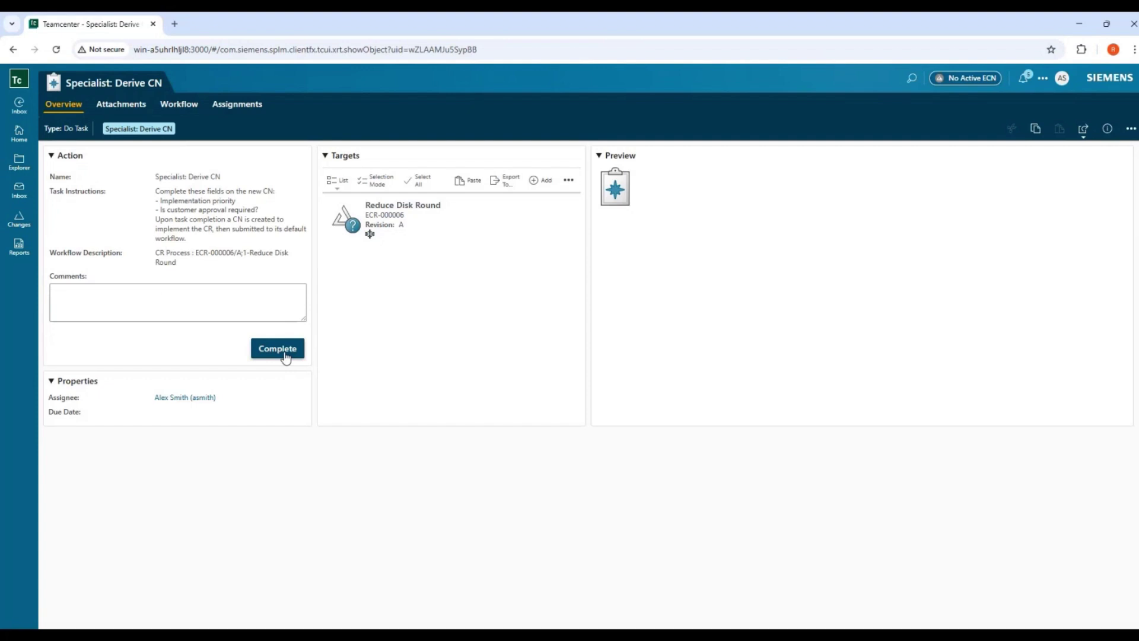
click(285, 355)
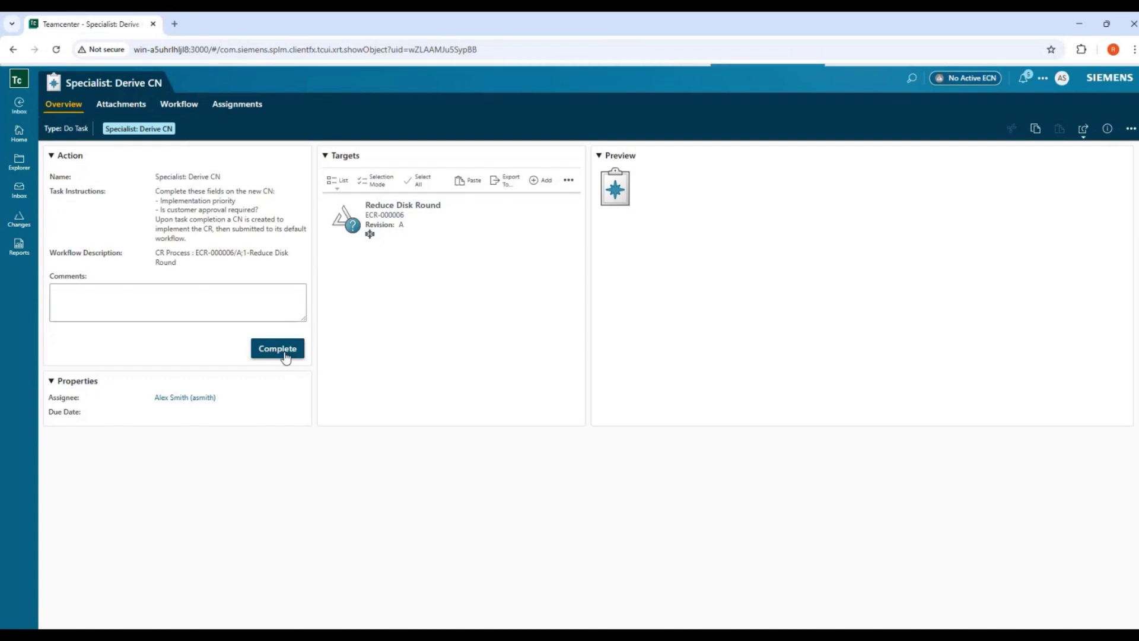
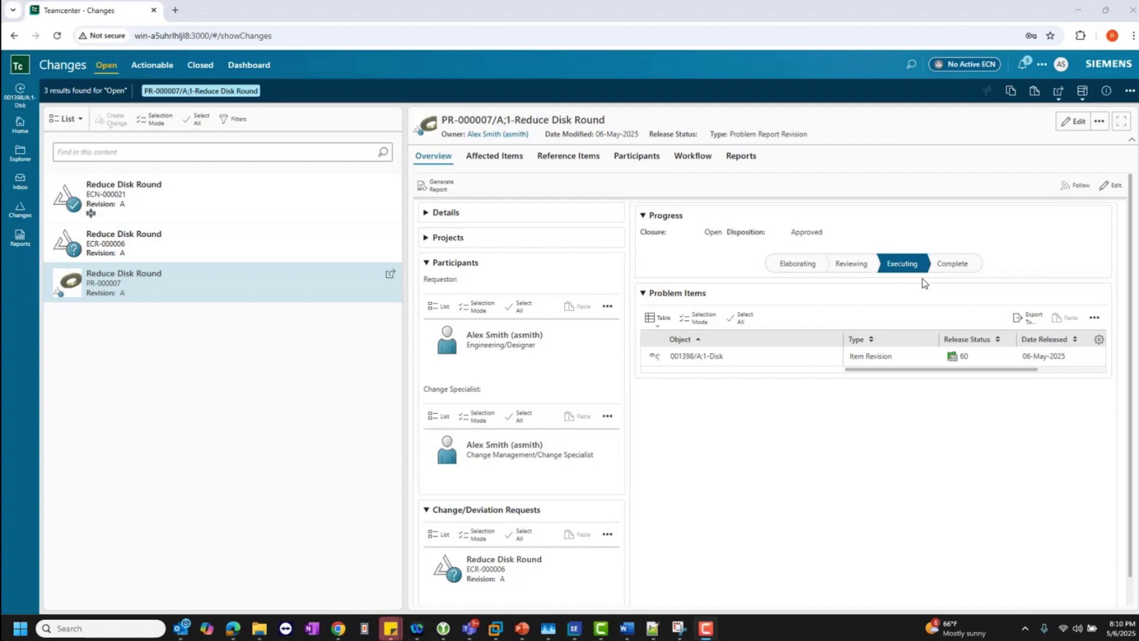
- Review the Reduce Disk Round change request in the open changes and open change notice ECN-000021
click(153, 245)
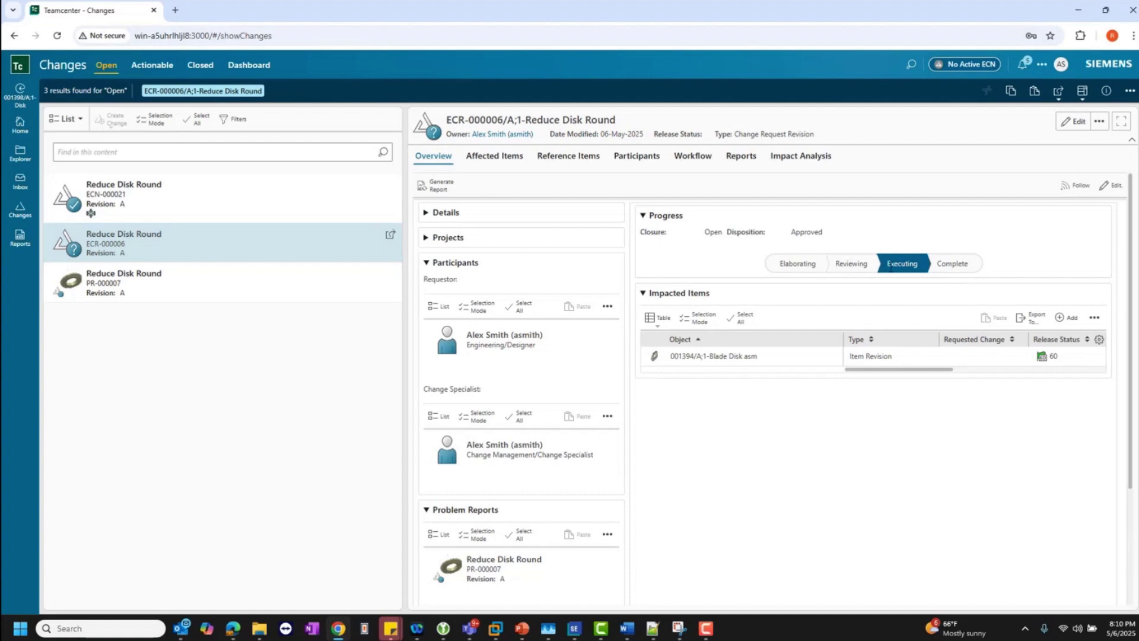
click(159, 210)
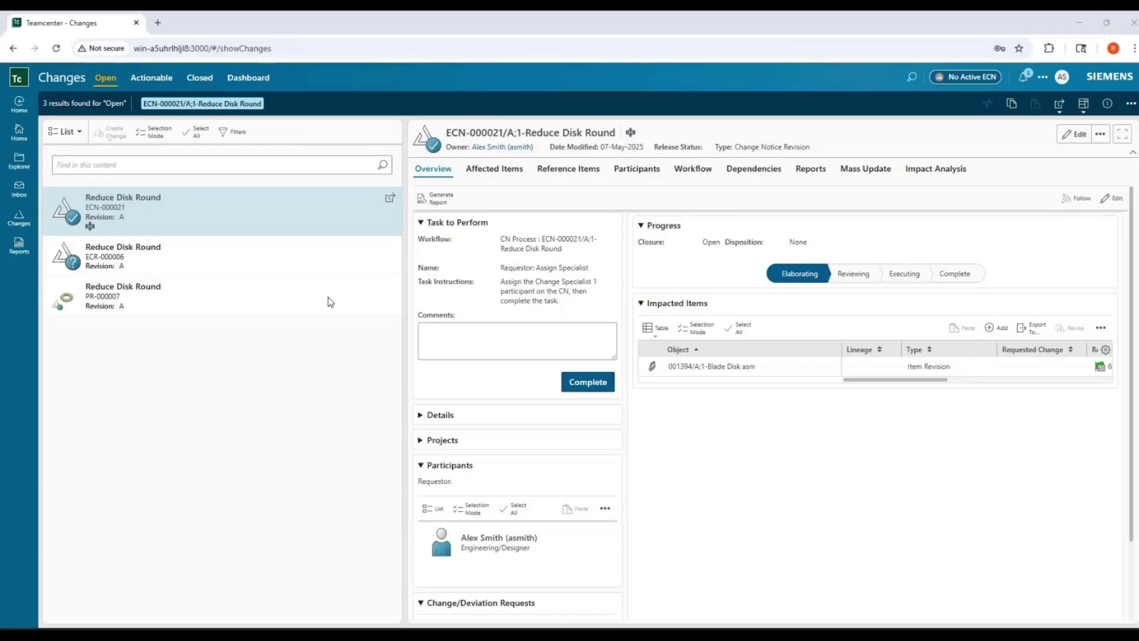
click(391, 200)
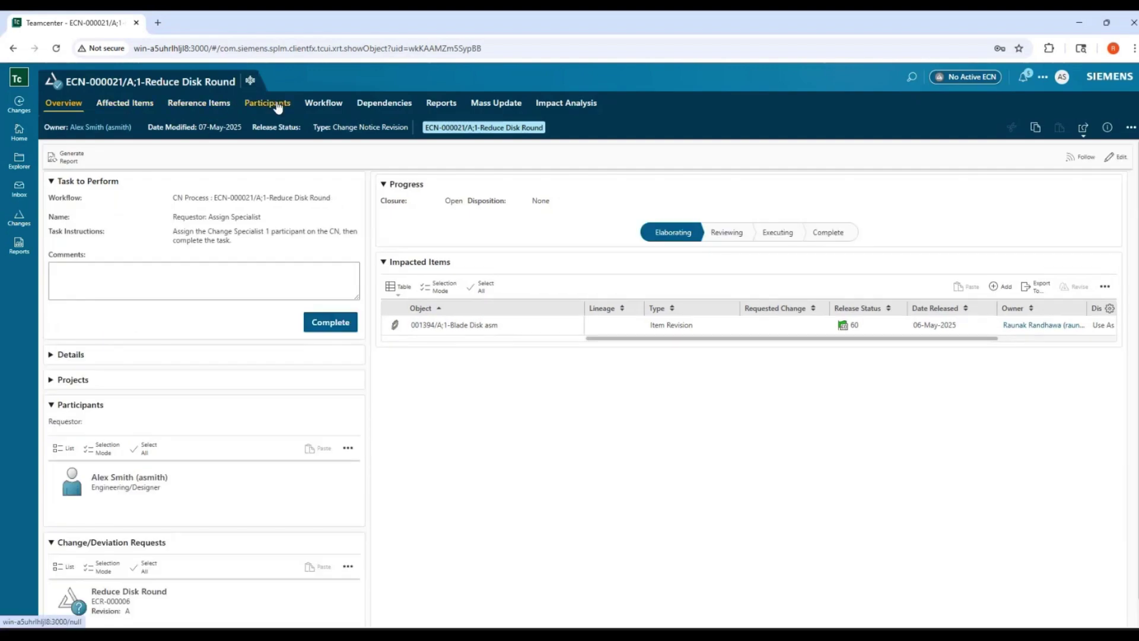
- Assign the Change Management/Change Specialist user as Change Specialist 1 participant on the change notice
click(275, 105)
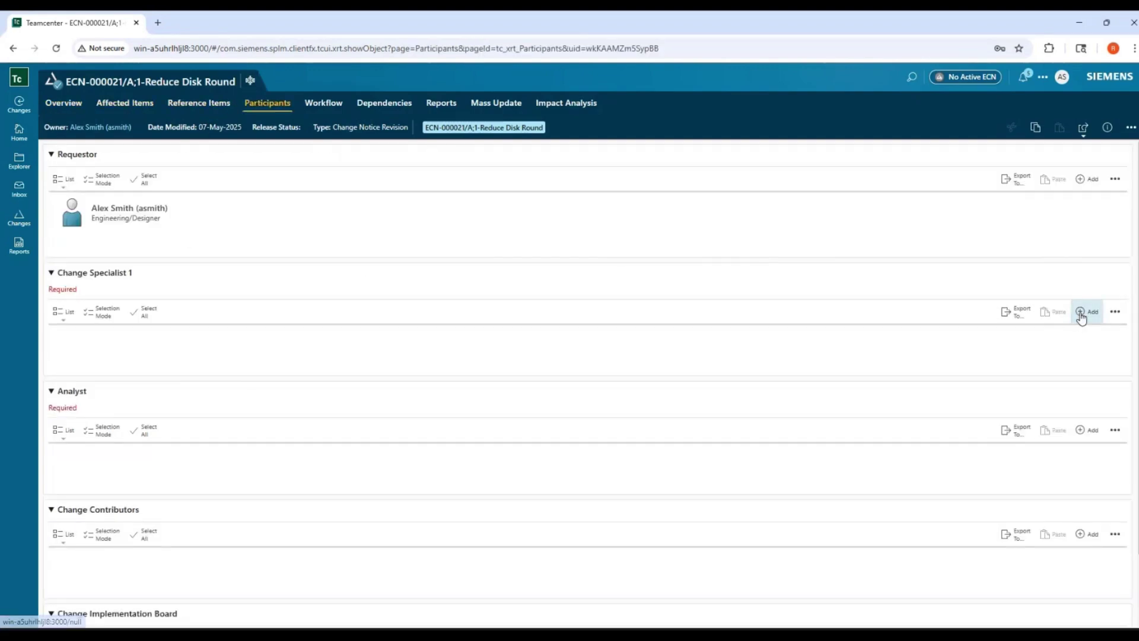
click(1081, 314)
click(921, 192)
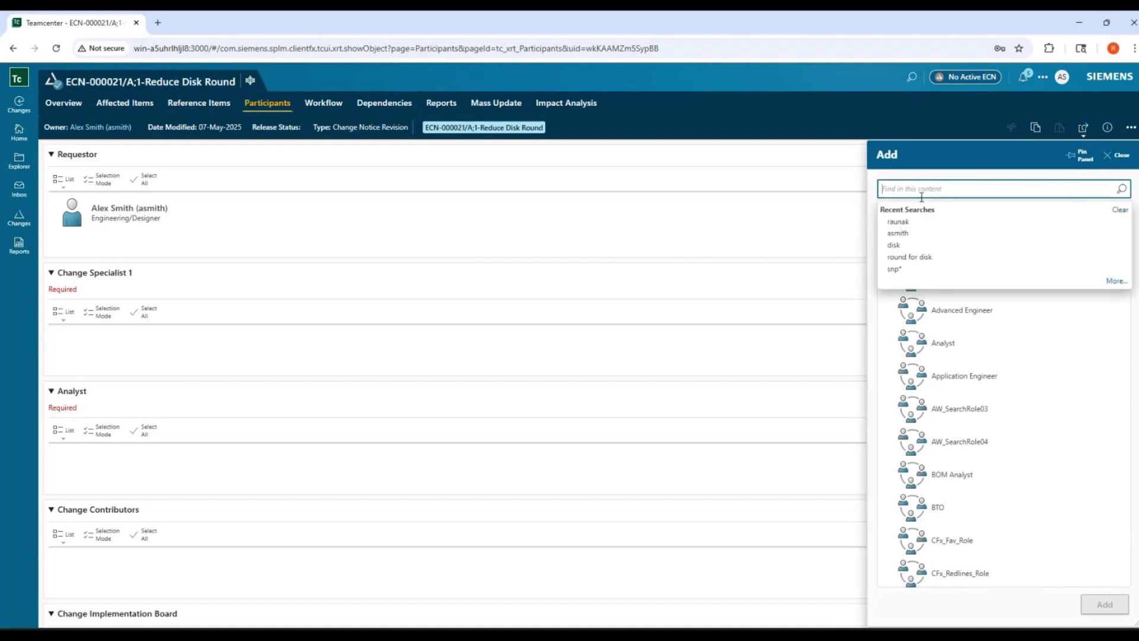
click(914, 233)
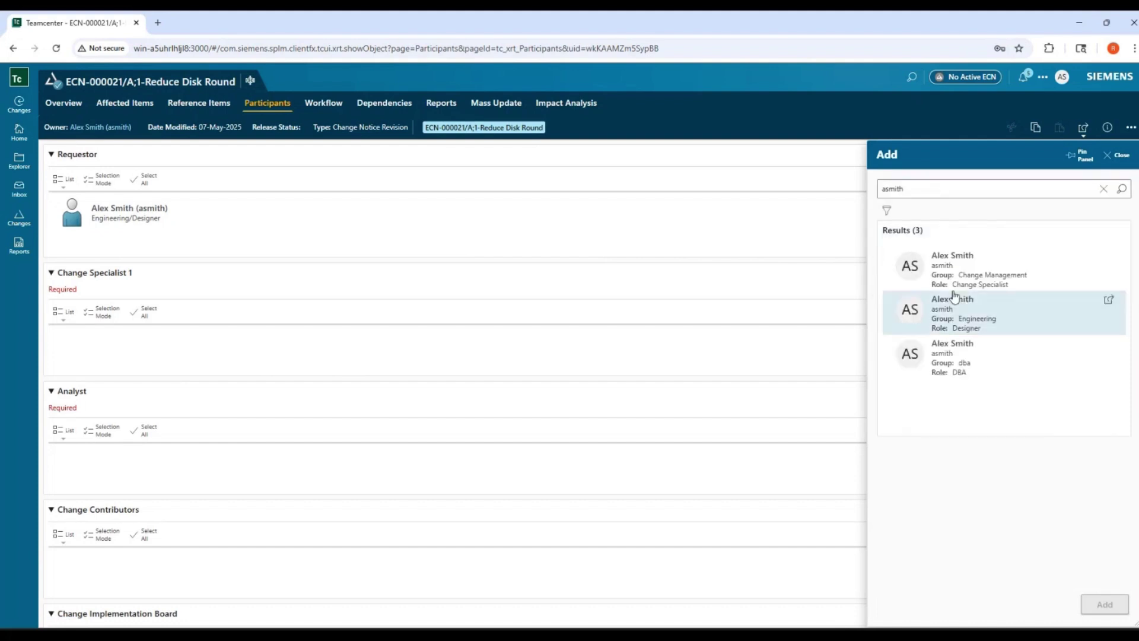
click(964, 275)
click(1105, 604)
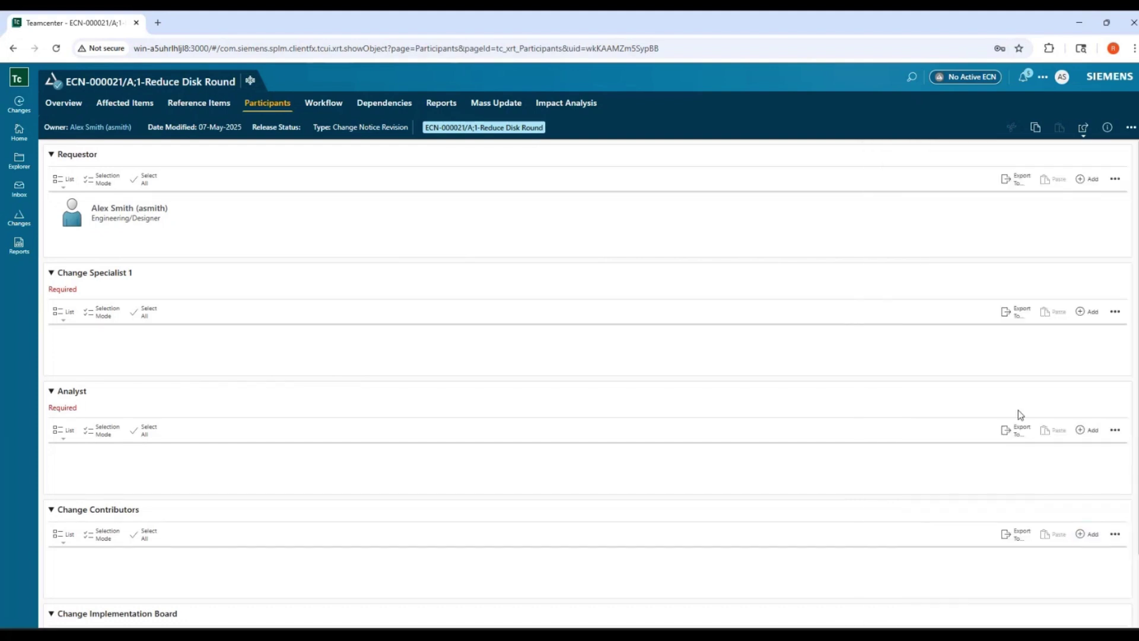
- Assign the Engineering/Analyst user as the change notice's Analyst and check the remaining participant roles
click(1089, 430)
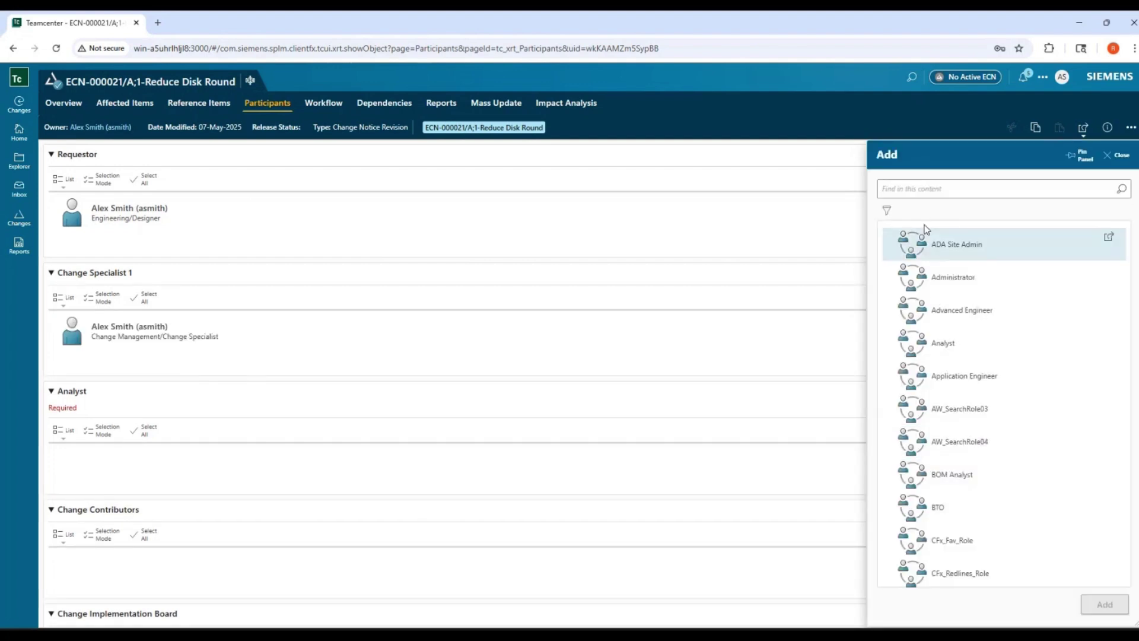
click(911, 189)
click(916, 231)
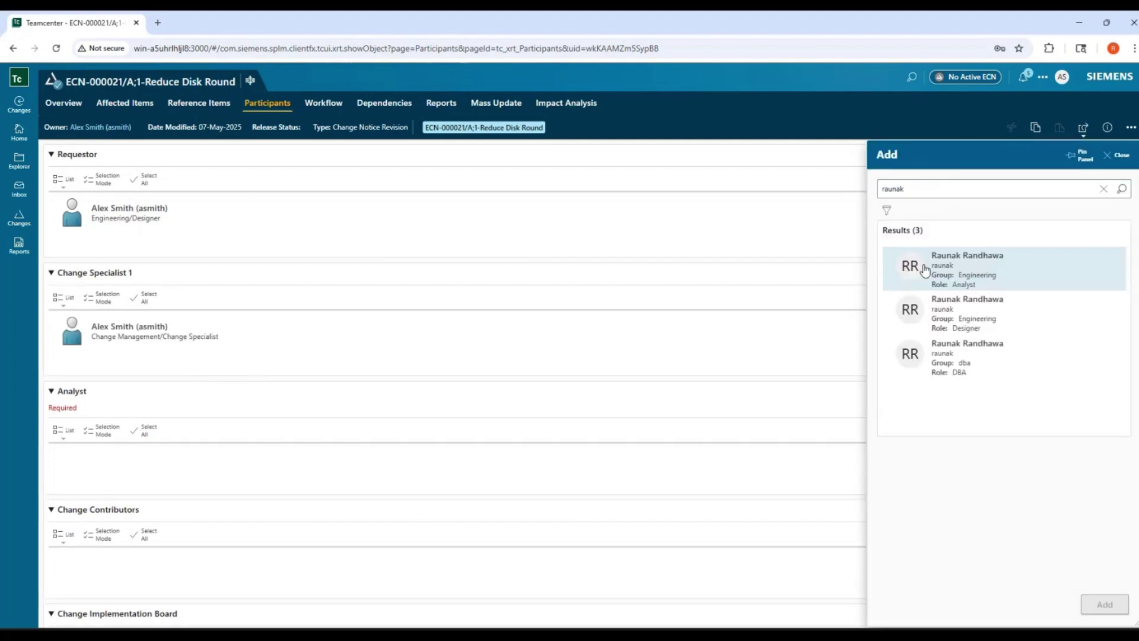
click(950, 268)
click(1105, 604)
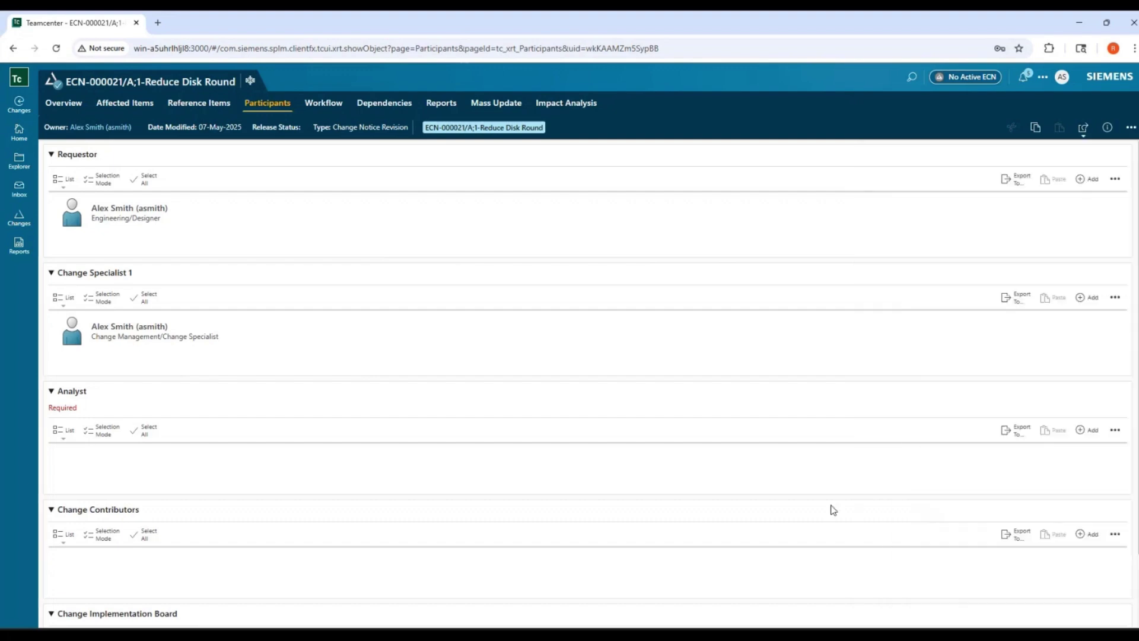
scroll(518, 409, down, 2)
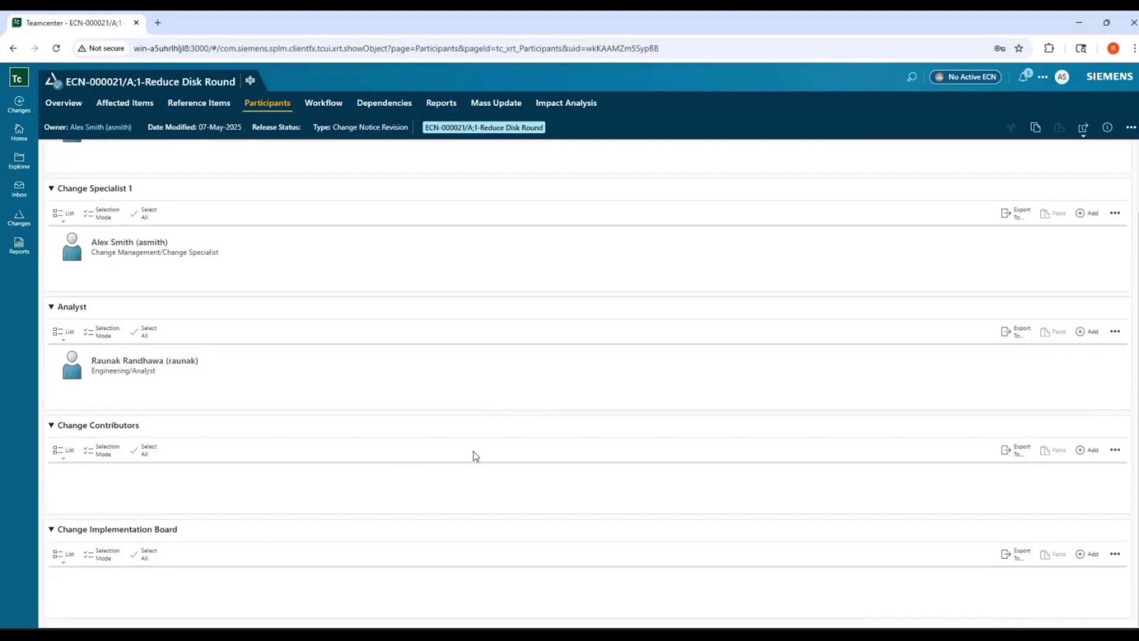
scroll(476, 456, up, 2)
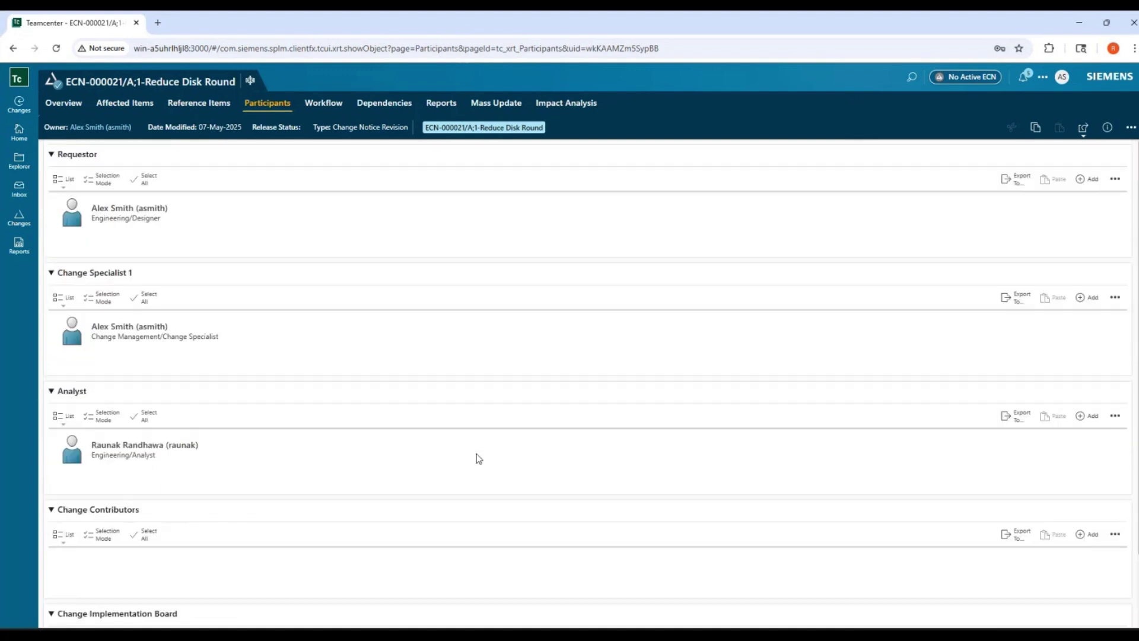
- Complete the "Requestor: Assign Specialist" task and examine the CN Process diagram around "Analyst: Develop Implementation Plan"
click(65, 105)
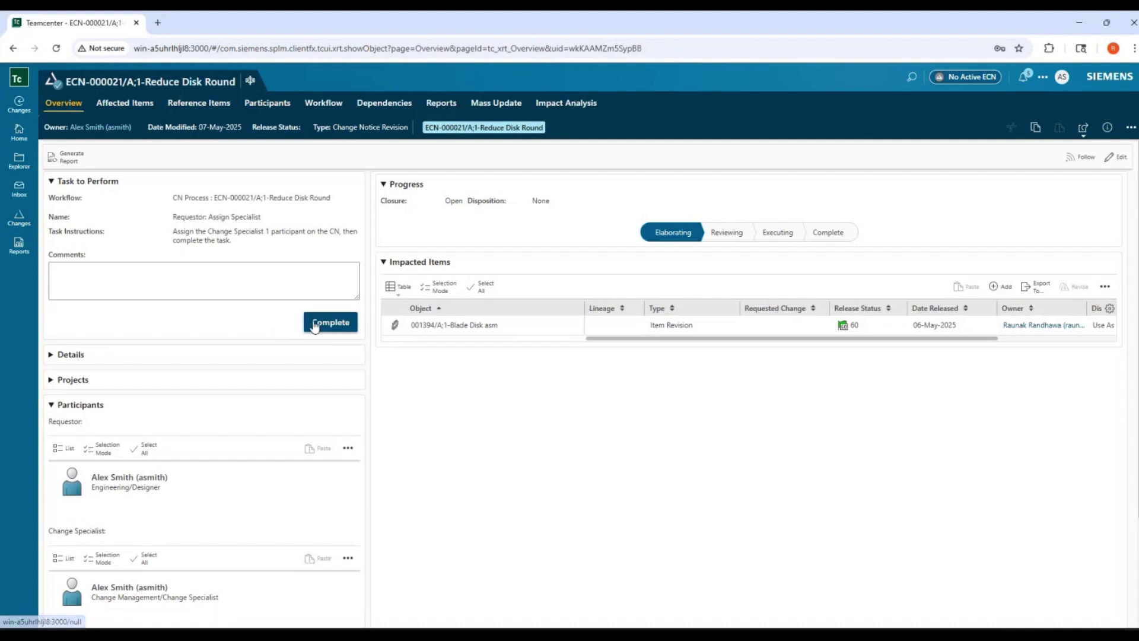
click(326, 323)
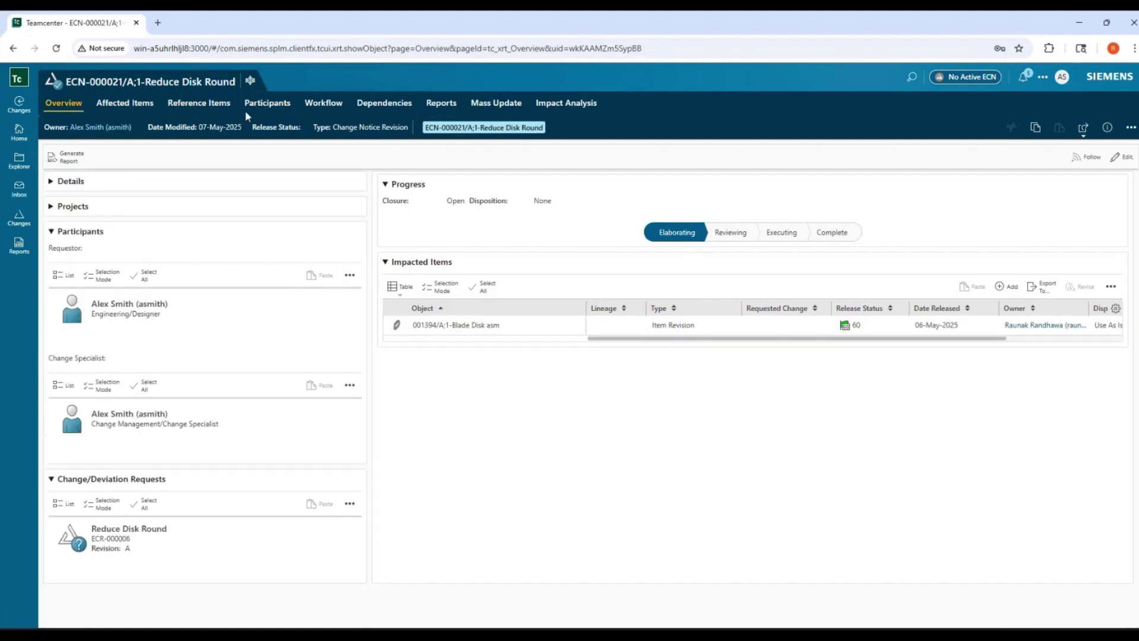
click(323, 104)
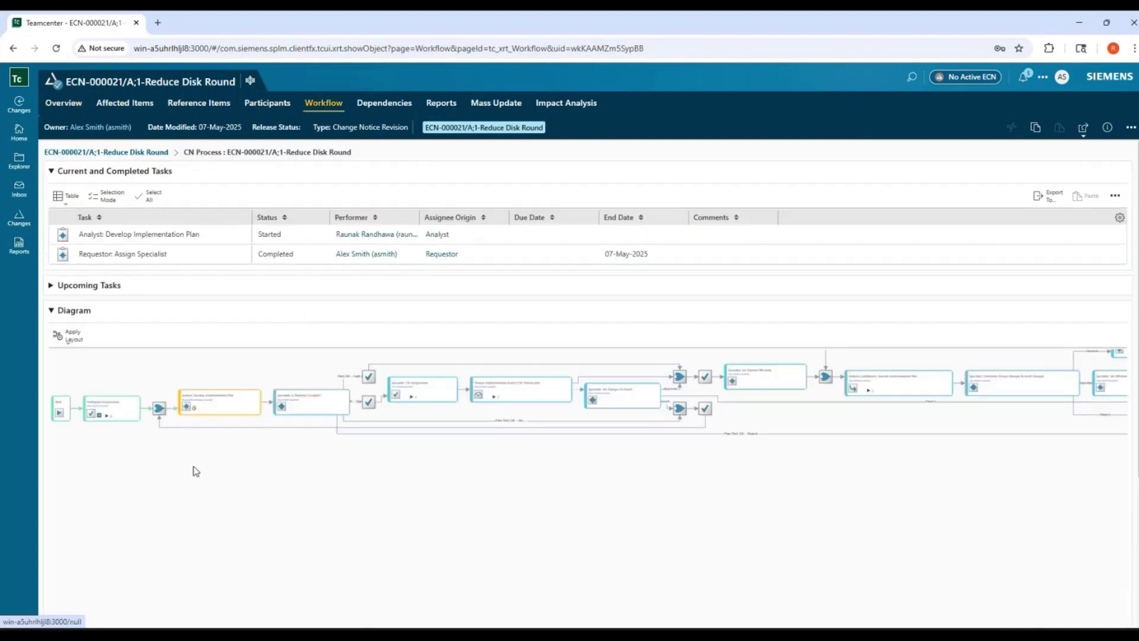
drag(136, 478, 221, 539)
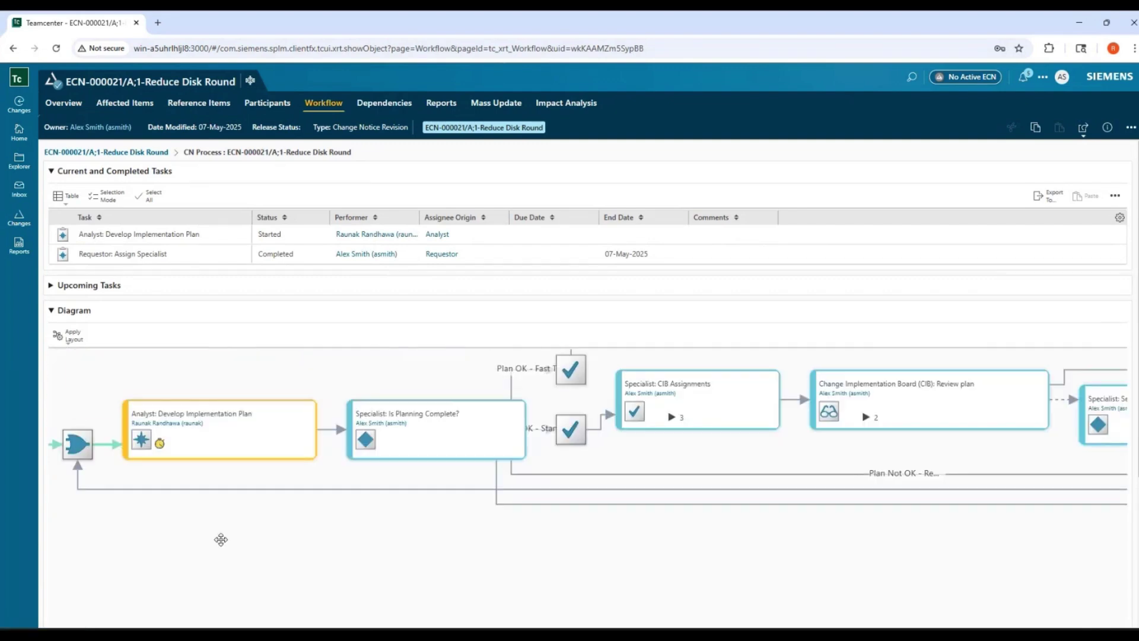
- Sign out and sign in as the analyst with the saved user name and password, dismissing the password warning
click(1063, 77)
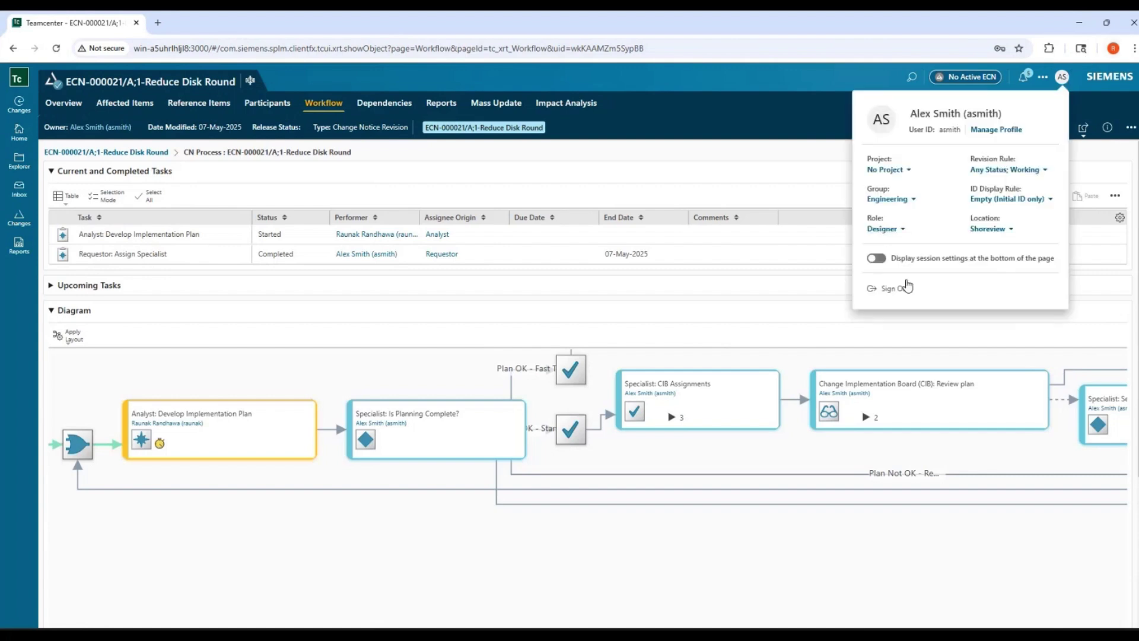
click(907, 288)
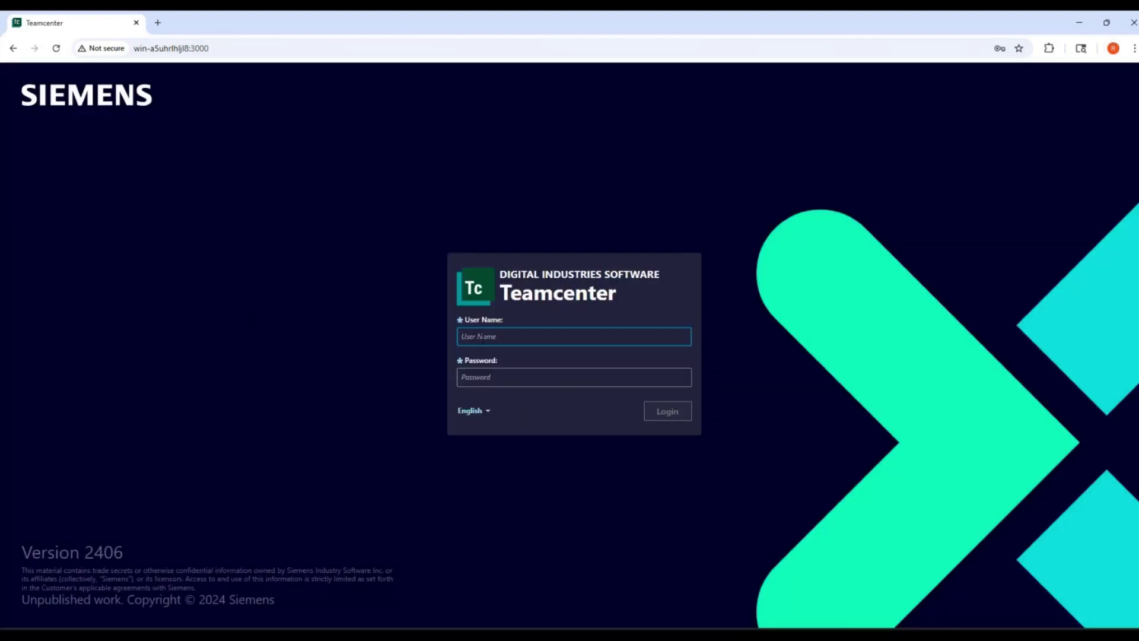
click(479, 336)
click(567, 431)
click(654, 416)
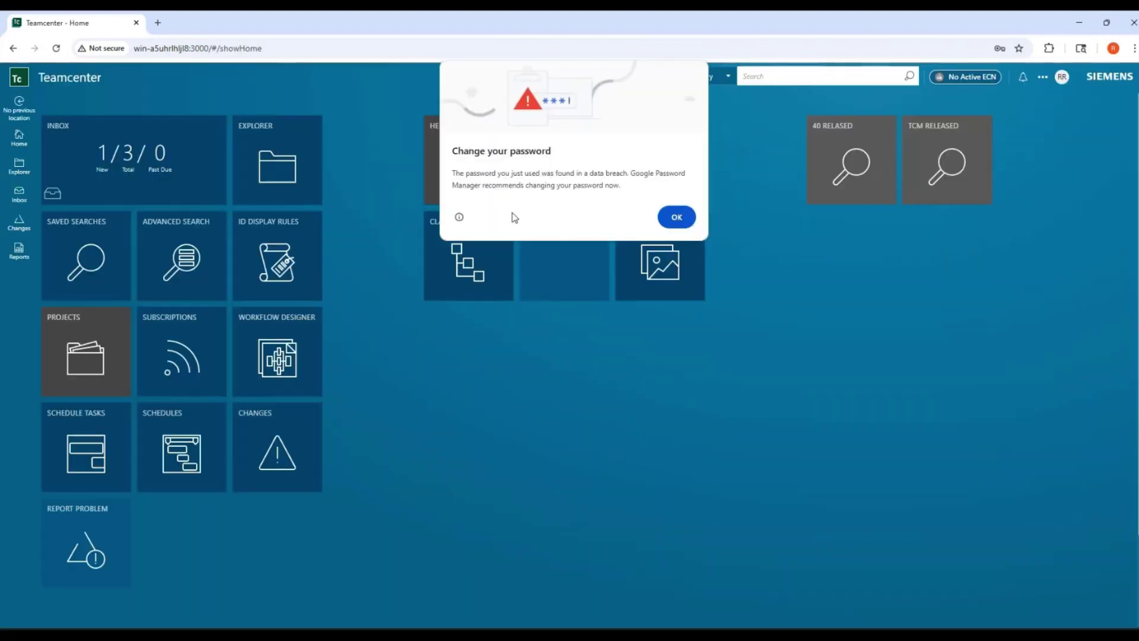
click(677, 219)
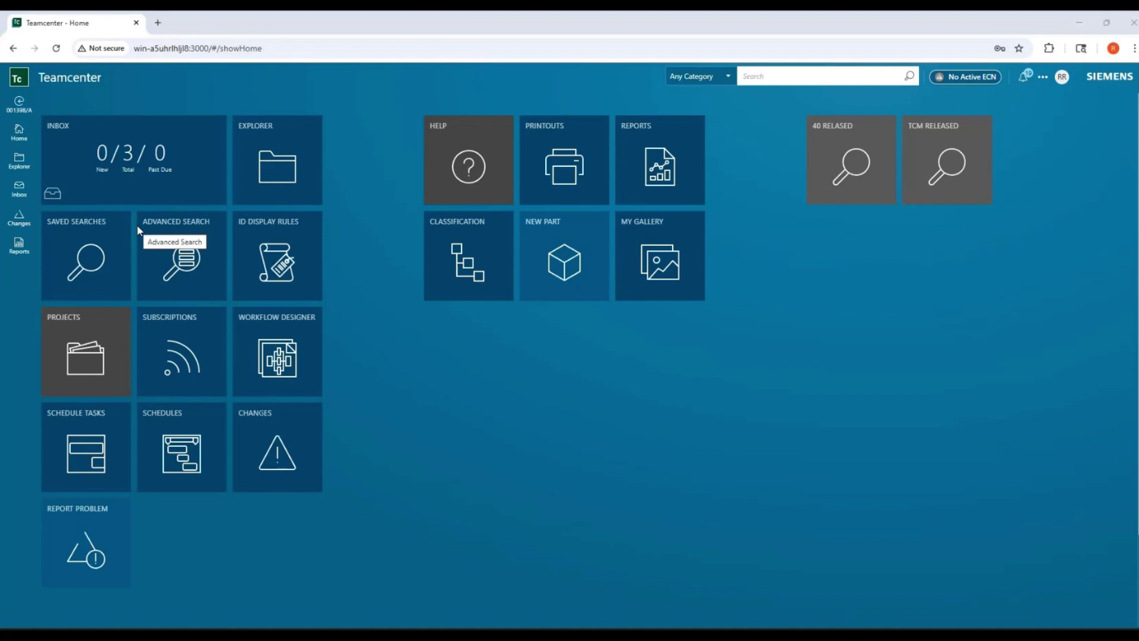
- Open the "Analyst: Develop Implementation Plan" inbox task and its target change notice ECN-000021
click(150, 188)
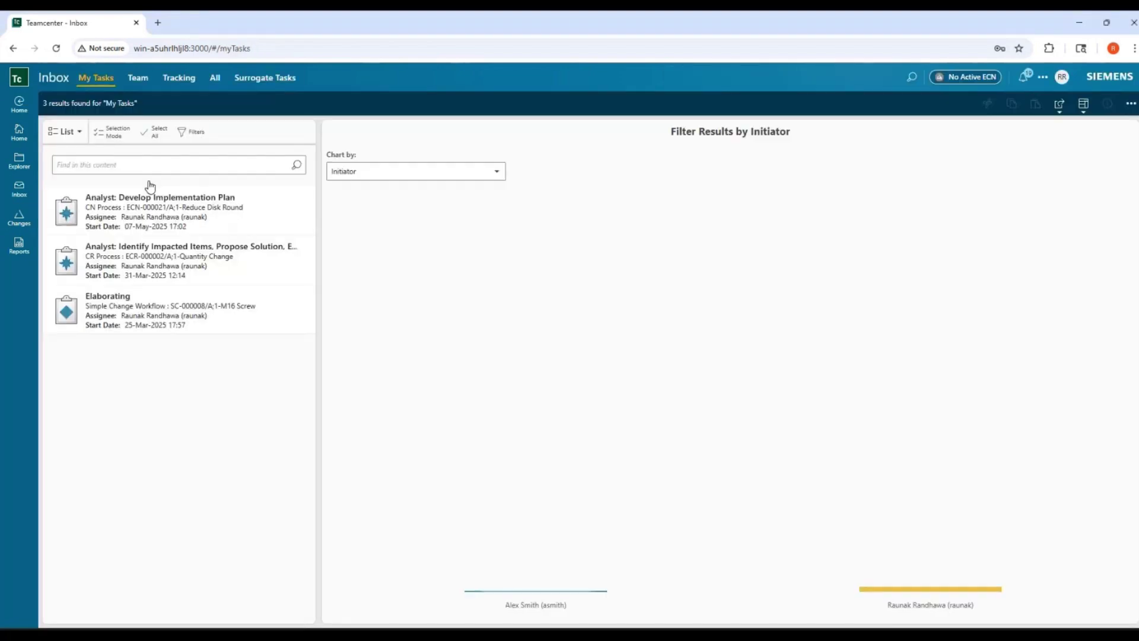
click(303, 198)
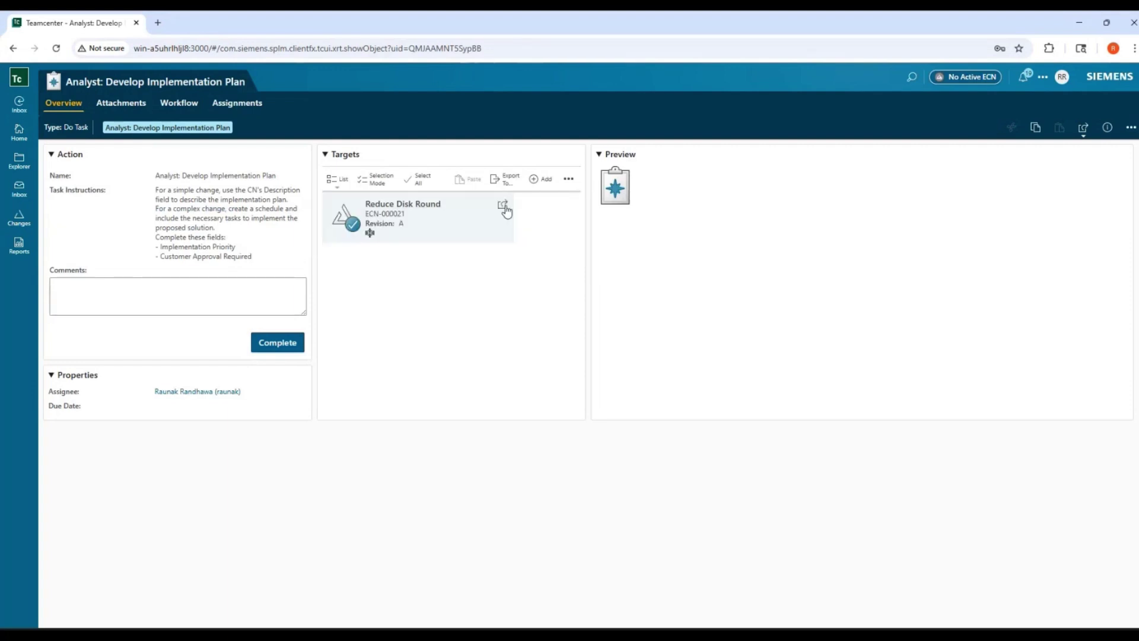
click(503, 207)
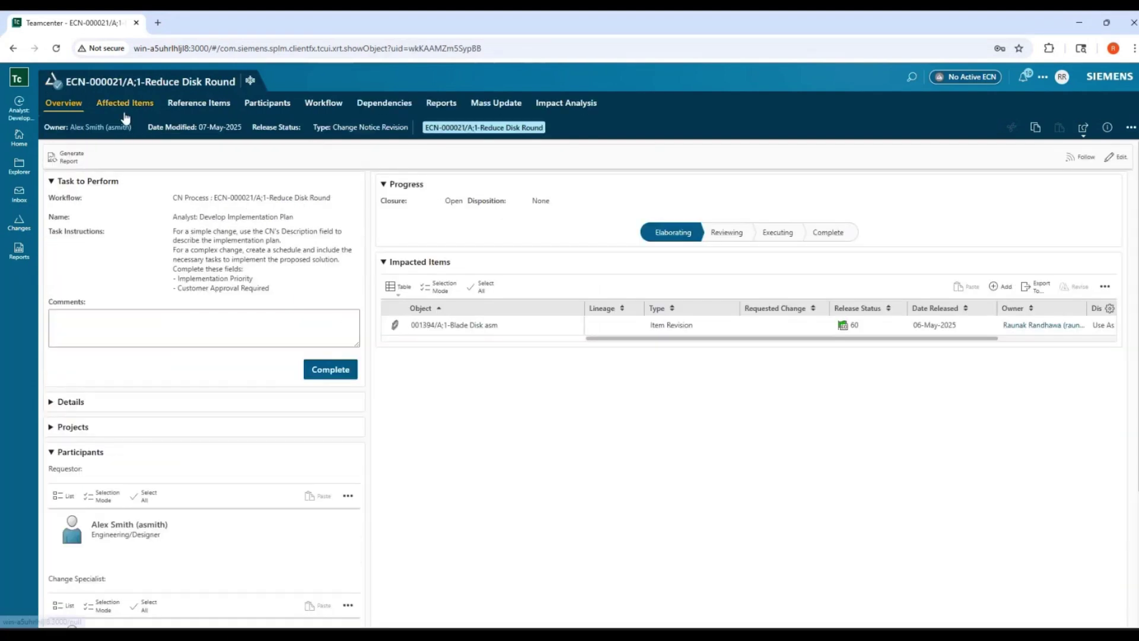
- Open problem item 001398/A;1-Disk from the change notice's affected items and view its attached PDF drawing in full screen
click(125, 113)
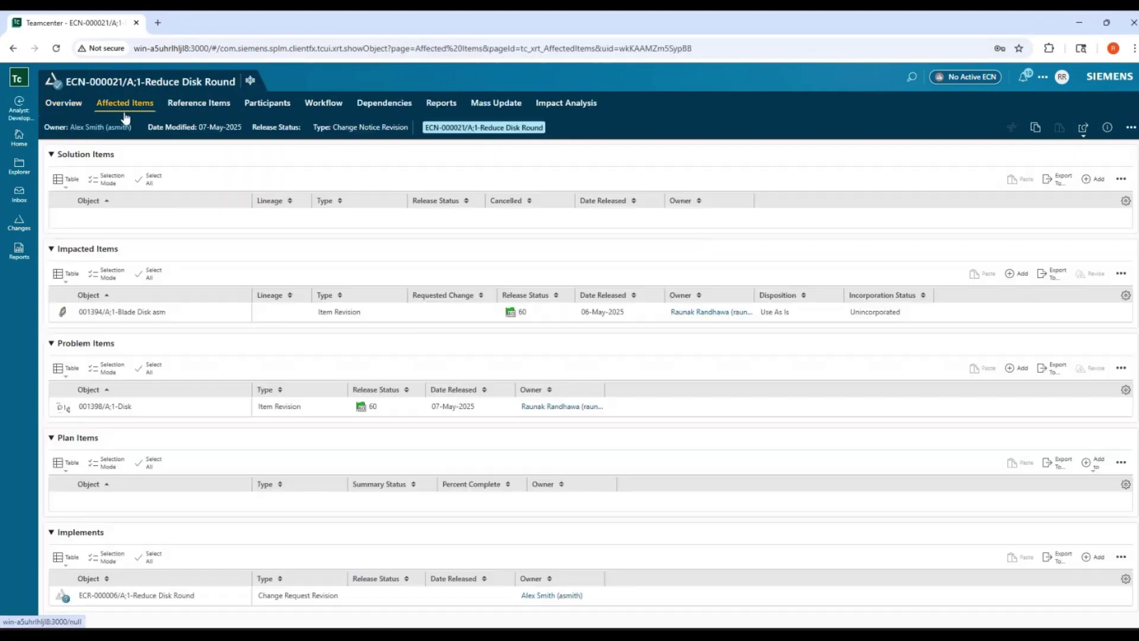
click(243, 409)
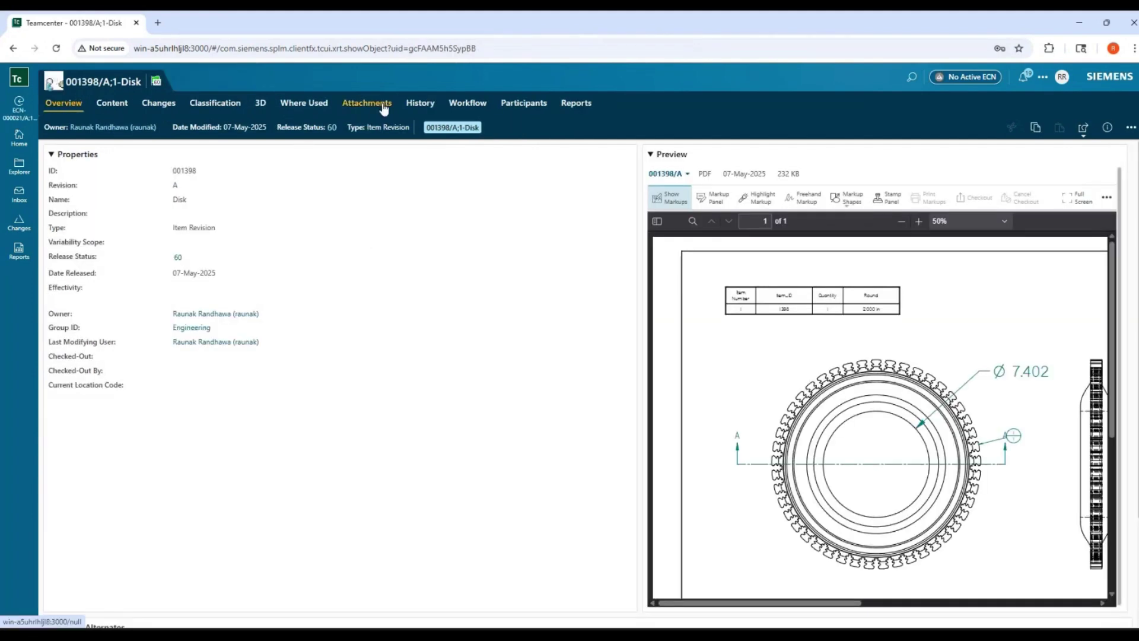
click(384, 105)
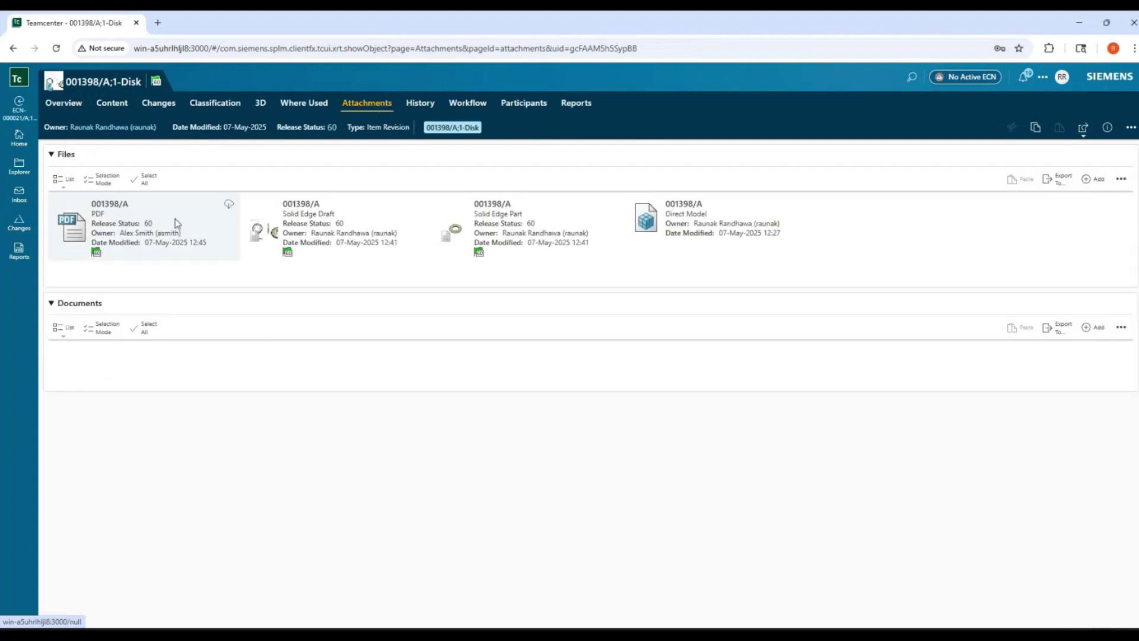
click(175, 224)
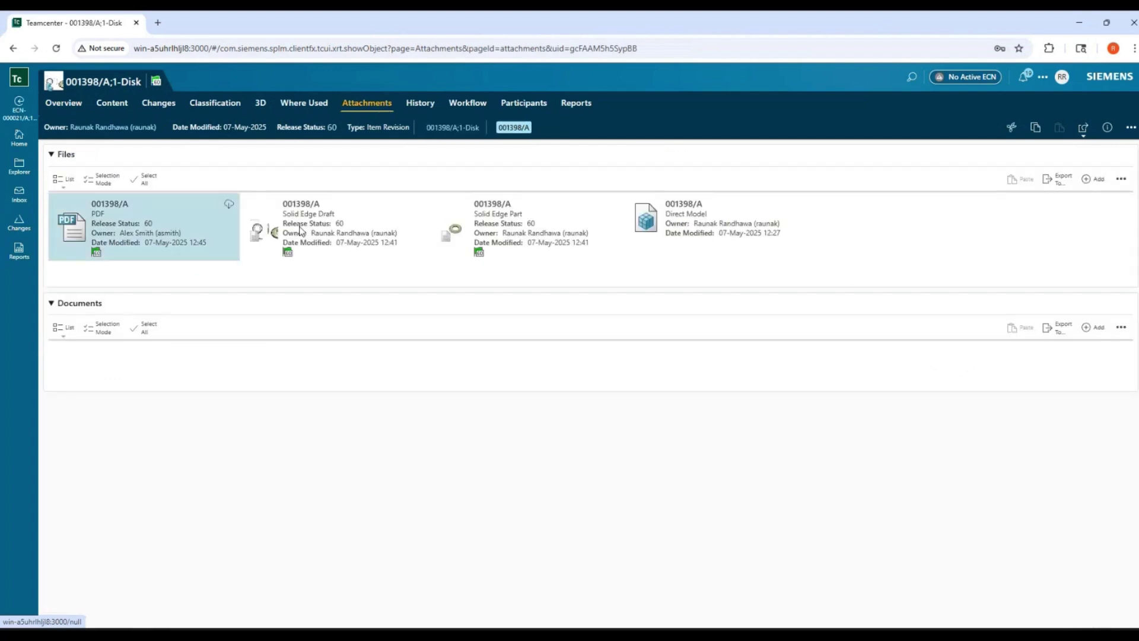
click(1083, 127)
click(1067, 157)
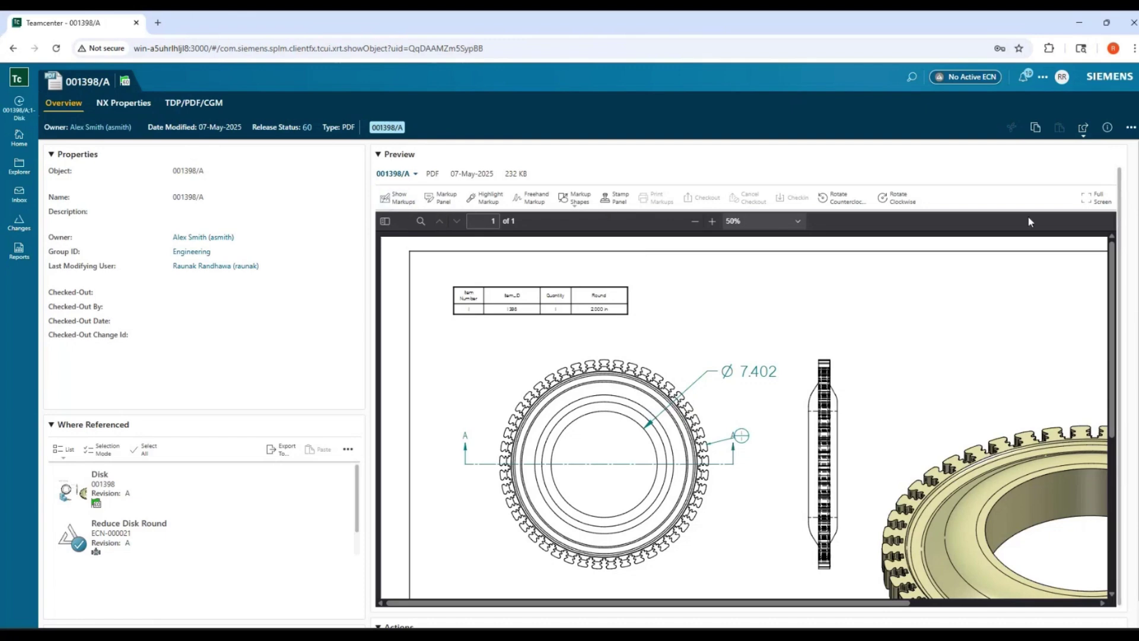
click(1098, 197)
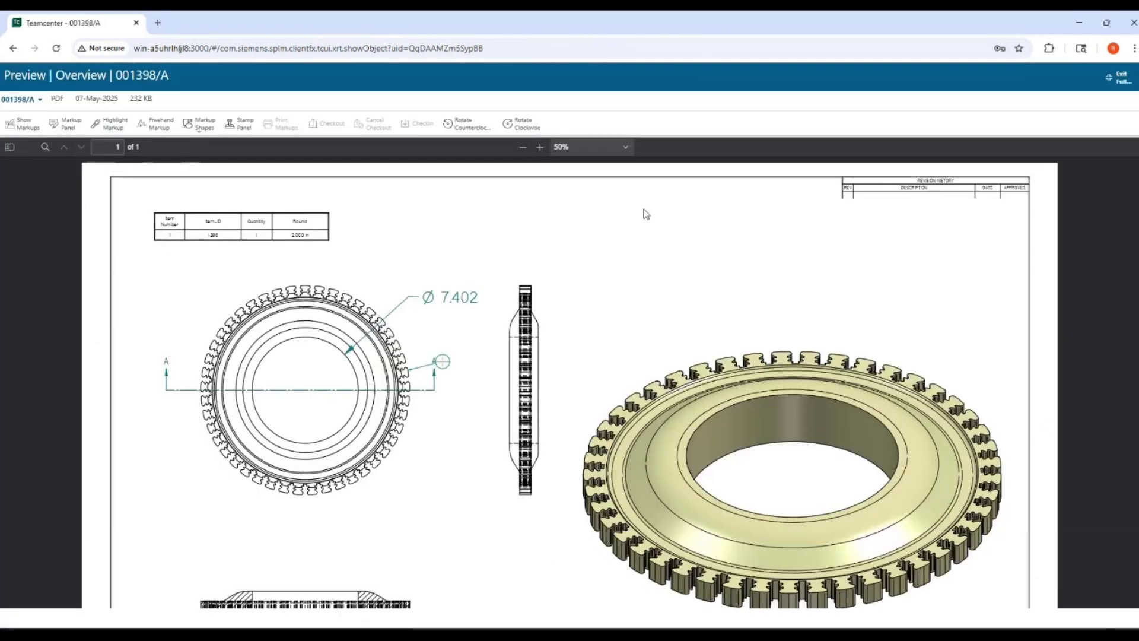
- Add a public leader-line markup on the disk's isometric view reading "Revise Part 001398/A to Rev B. CAD update, reduce the Round to 1in and release Design."
click(202, 124)
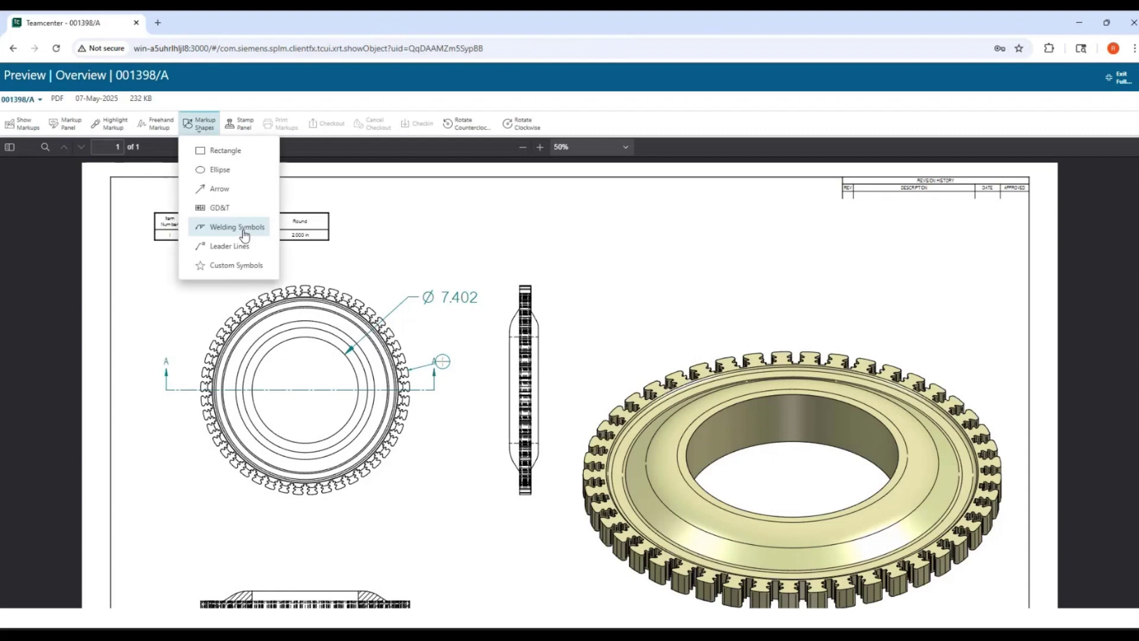
click(245, 251)
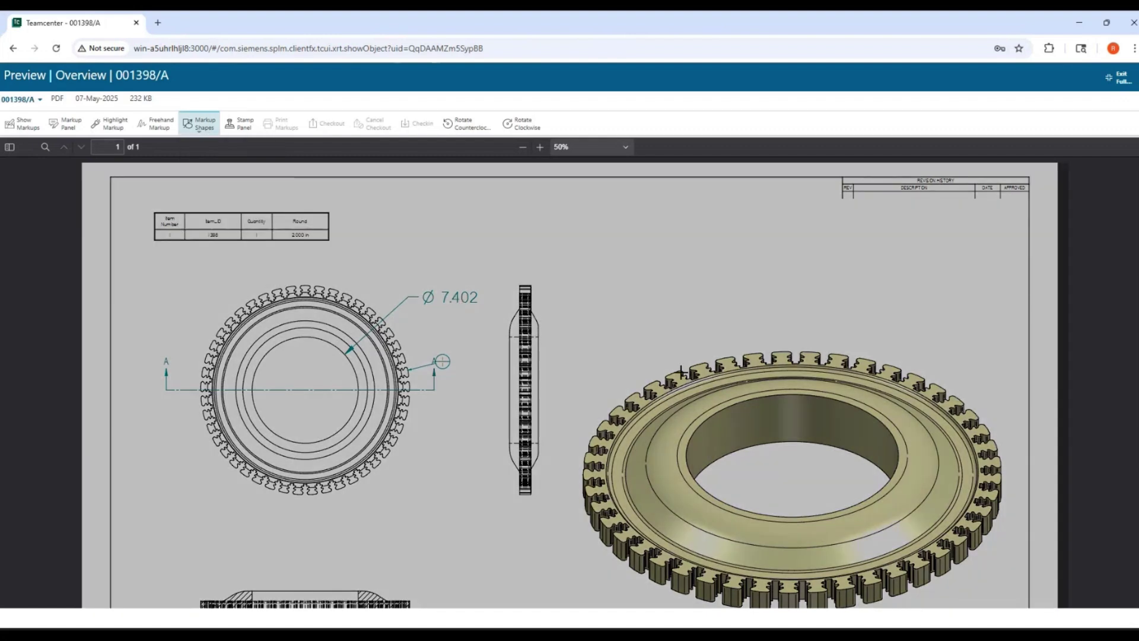
mouse_move(737, 392)
mouse_down()
mouse_move(471, 198)
mouse_move(514, 201)
mouse_up()
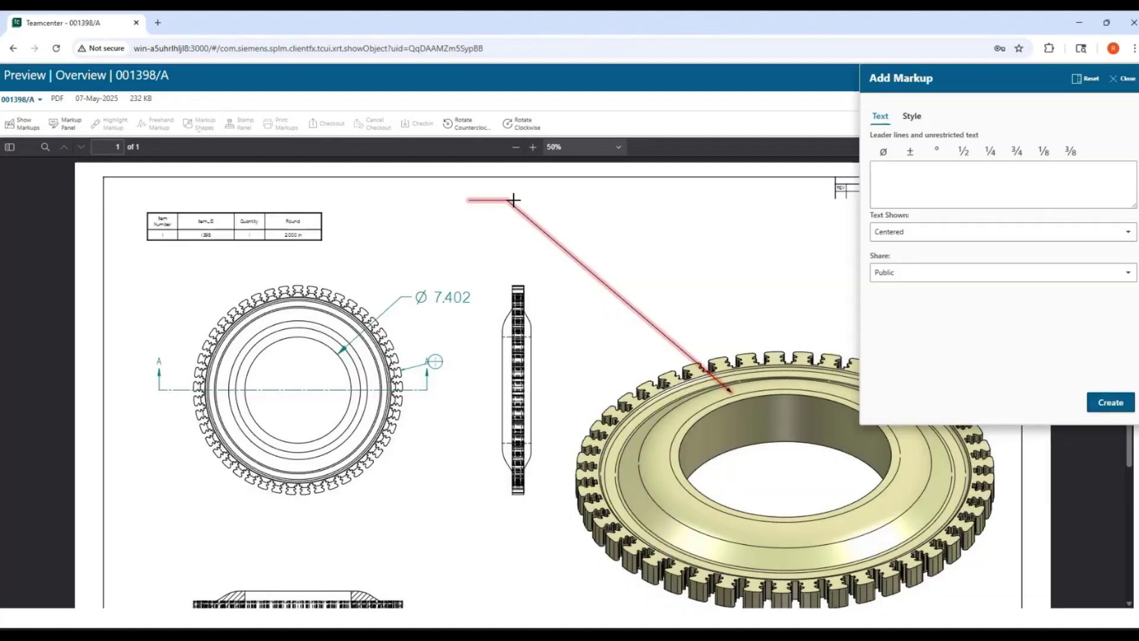
click(884, 174)
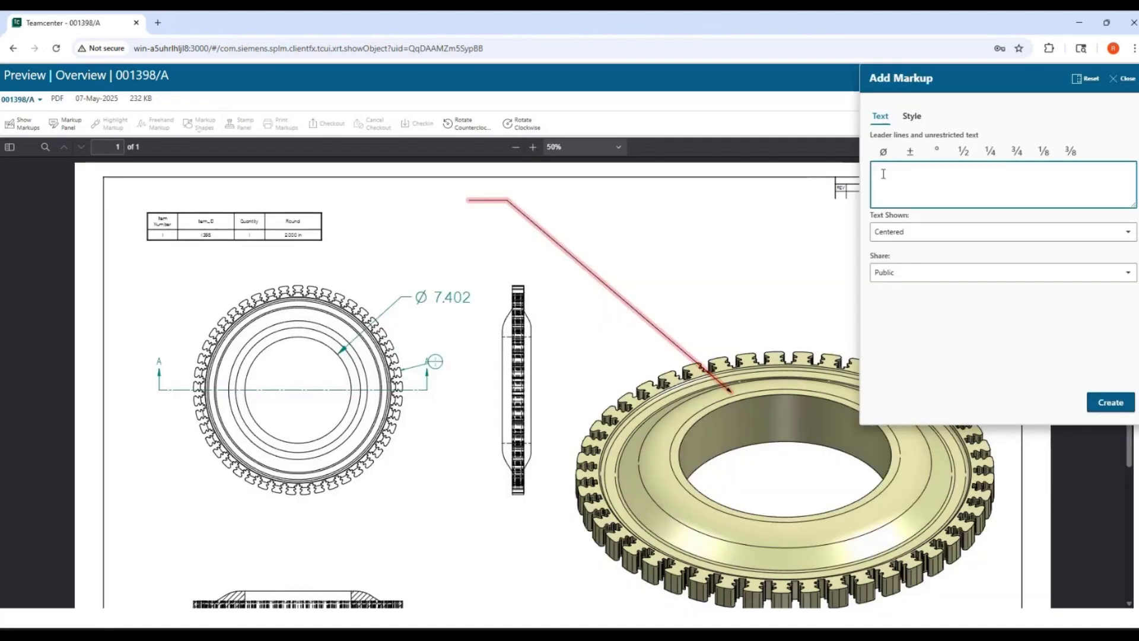
text(Revise Part 001398/A to Rev B. CAD update, reduce the Round to 1in and release Design.)
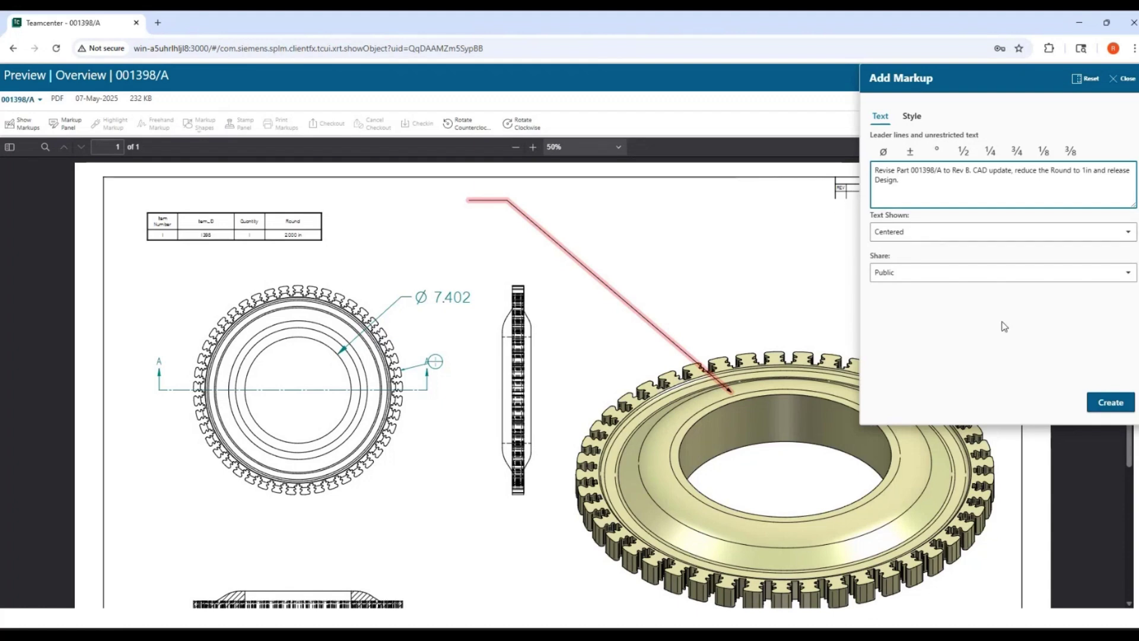
click(1111, 402)
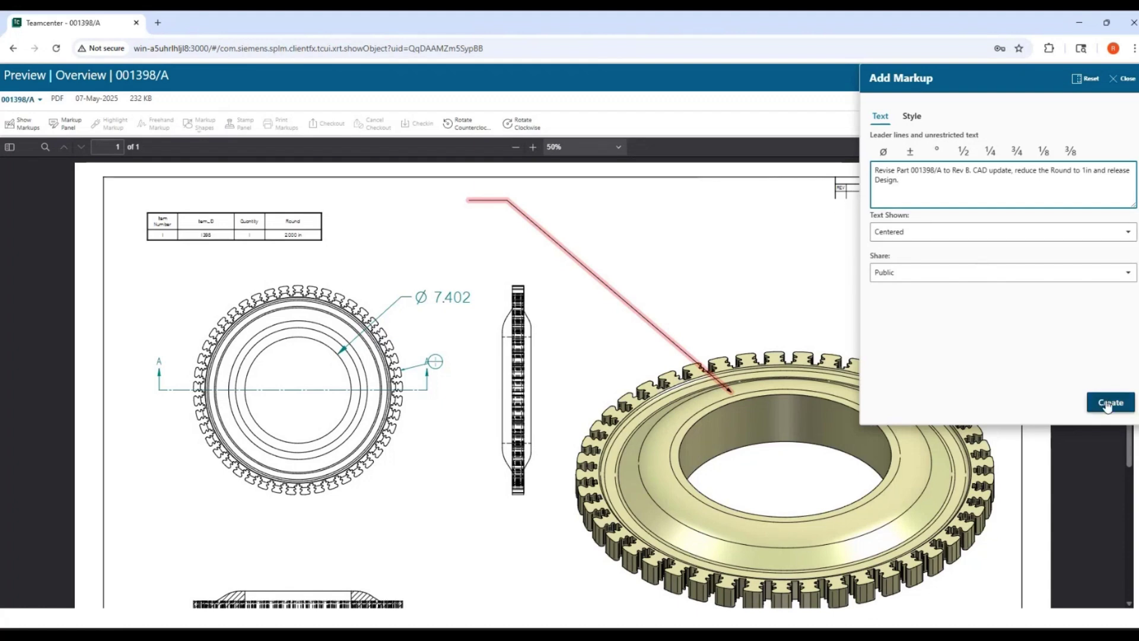
mouse_move(587, 274)
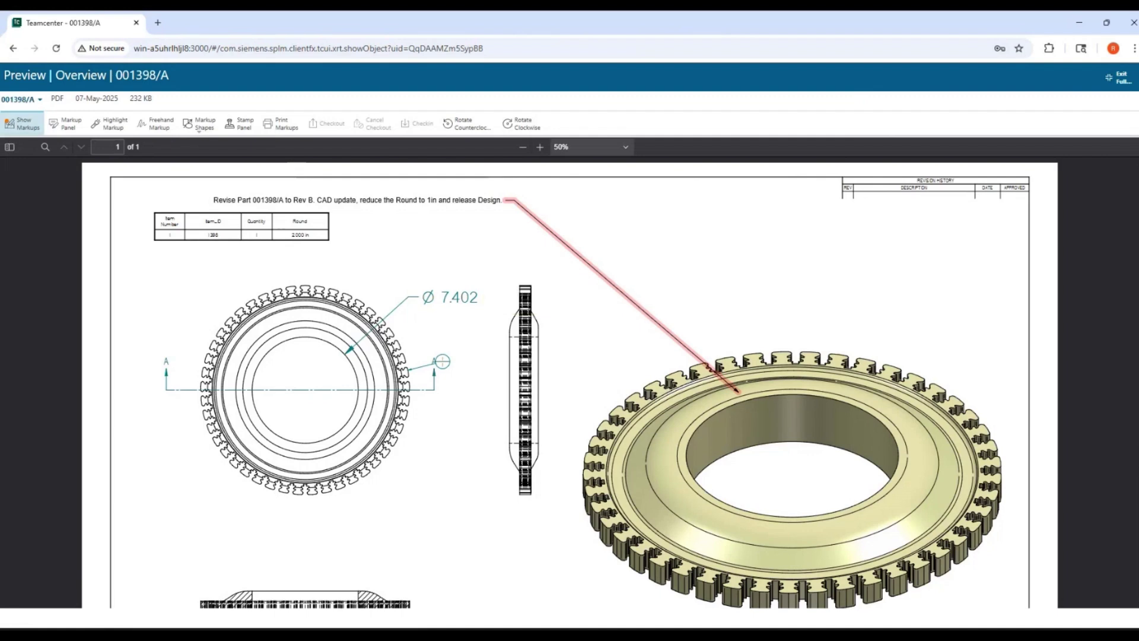
- Leave full screen, copy PDF 001398/A and paste it into the references of the "Analyst: Develop Implementation Plan" task
click(1115, 77)
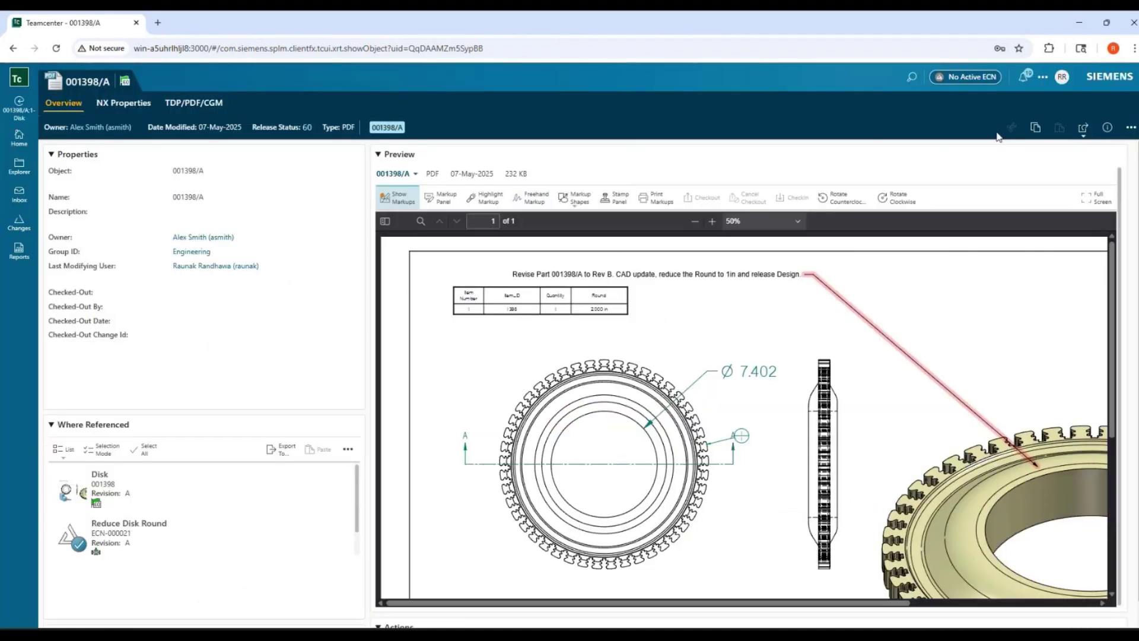
click(1035, 127)
click(24, 205)
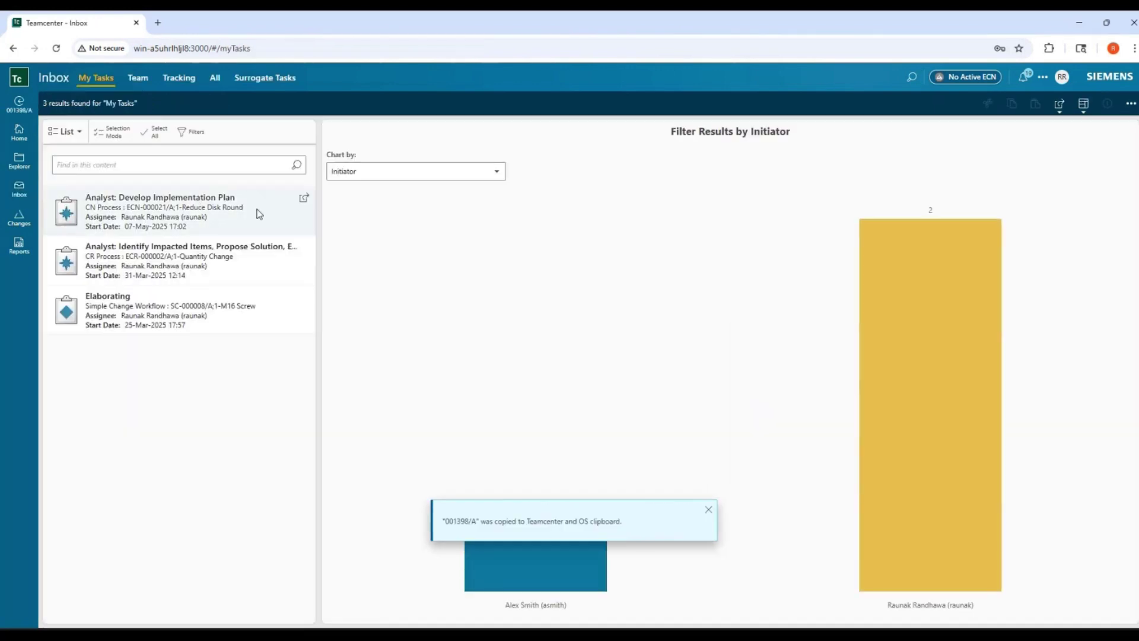
click(259, 212)
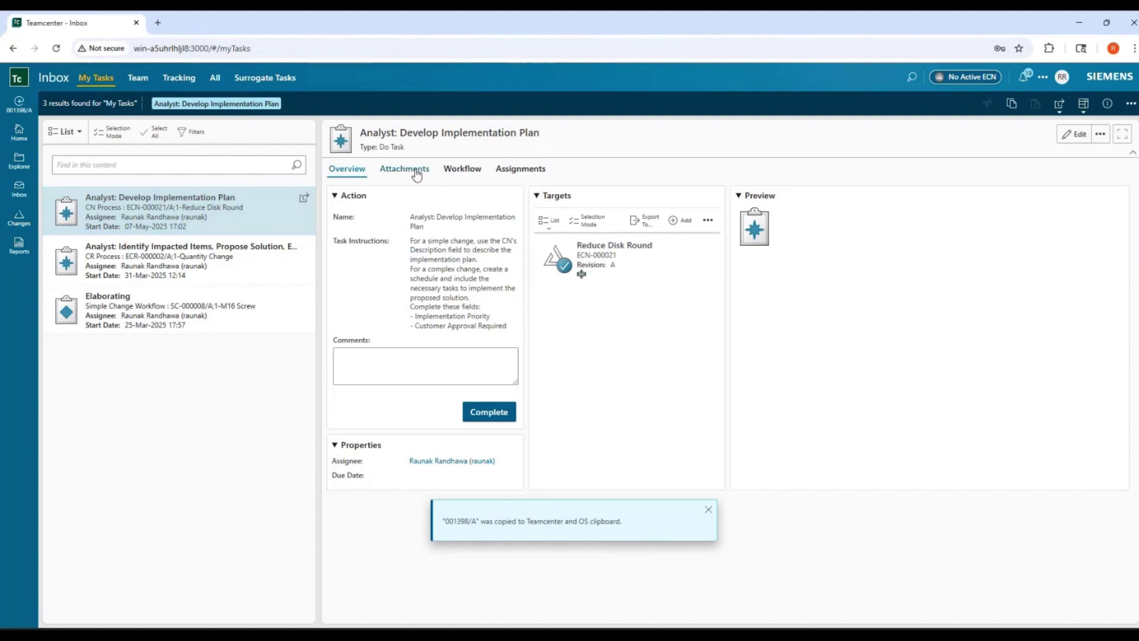
click(404, 170)
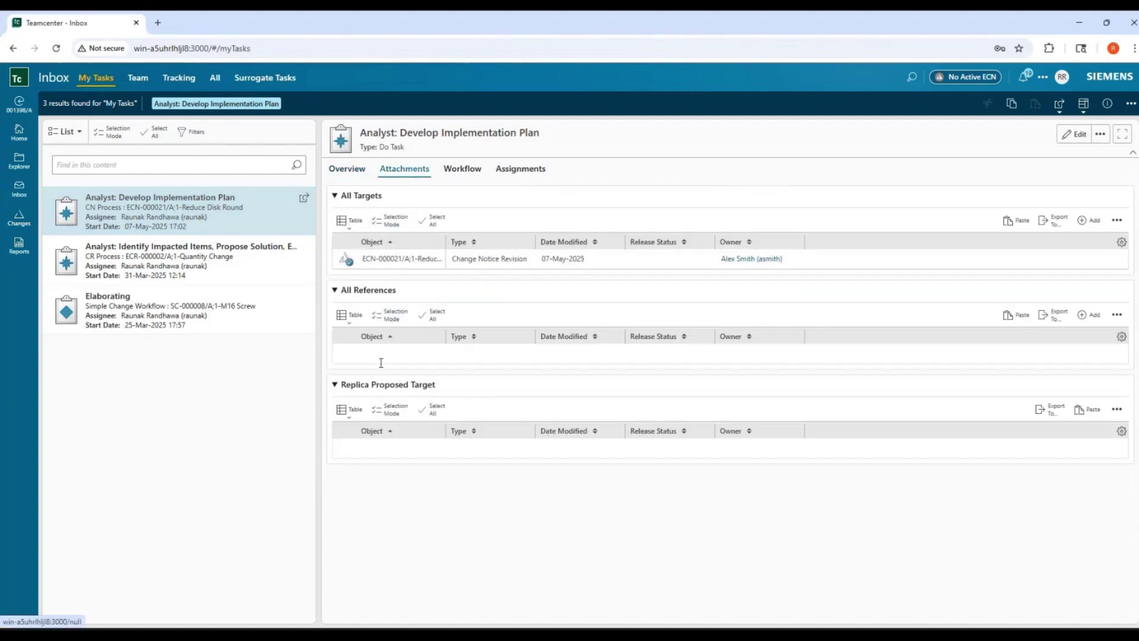
click(1016, 315)
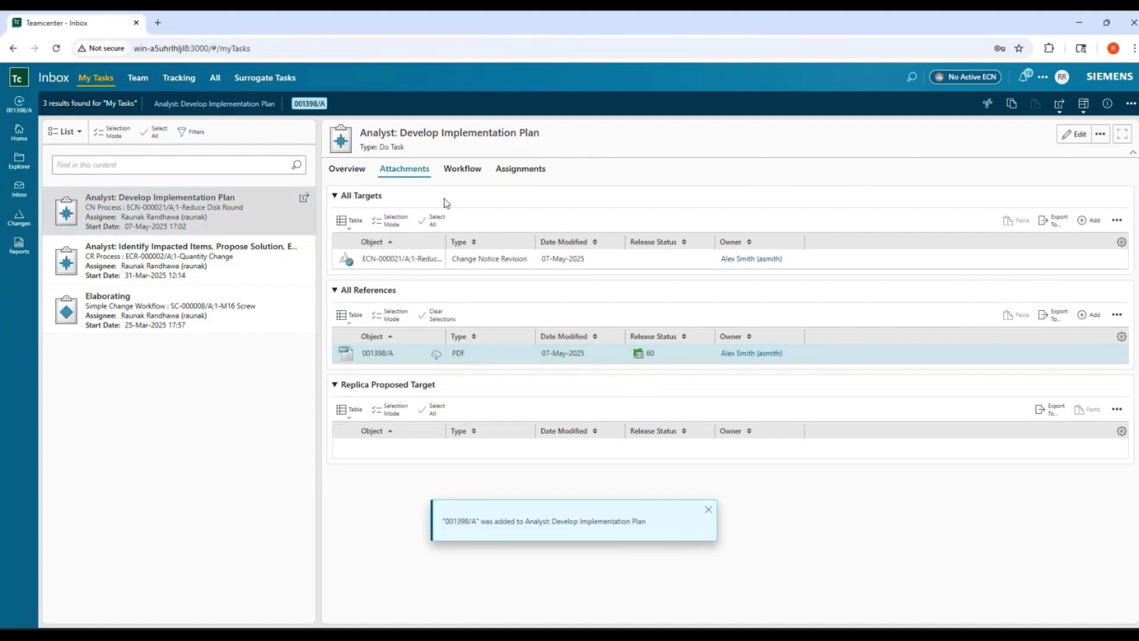
- Complete the "Analyst: Develop Implementation Plan" task and open change notice ECN-000021 from the open changes
click(347, 170)
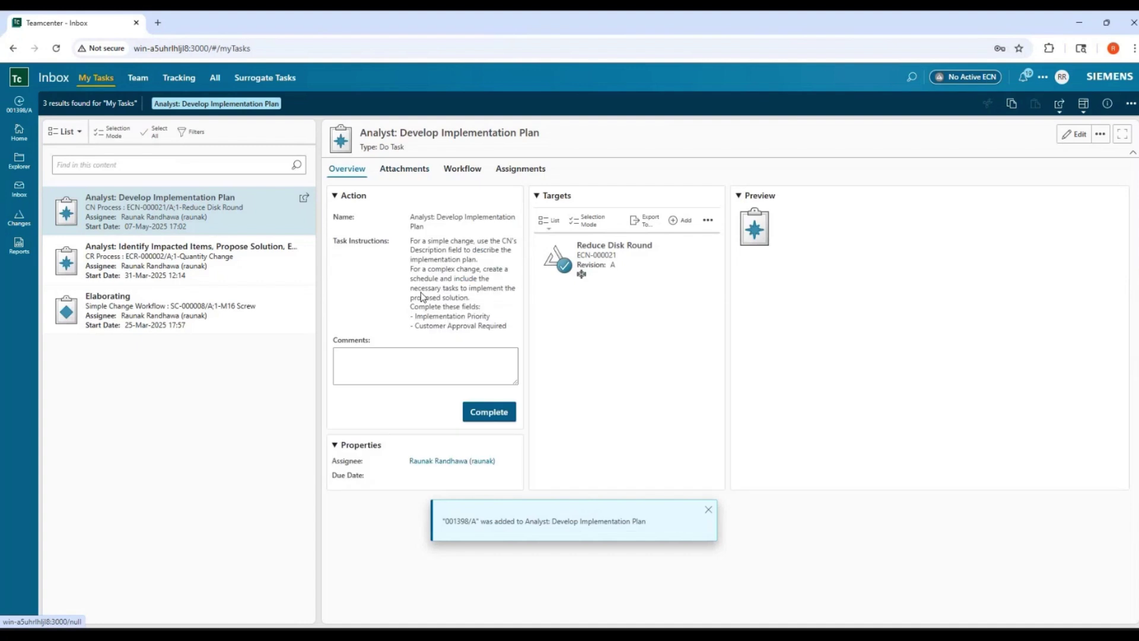
click(506, 418)
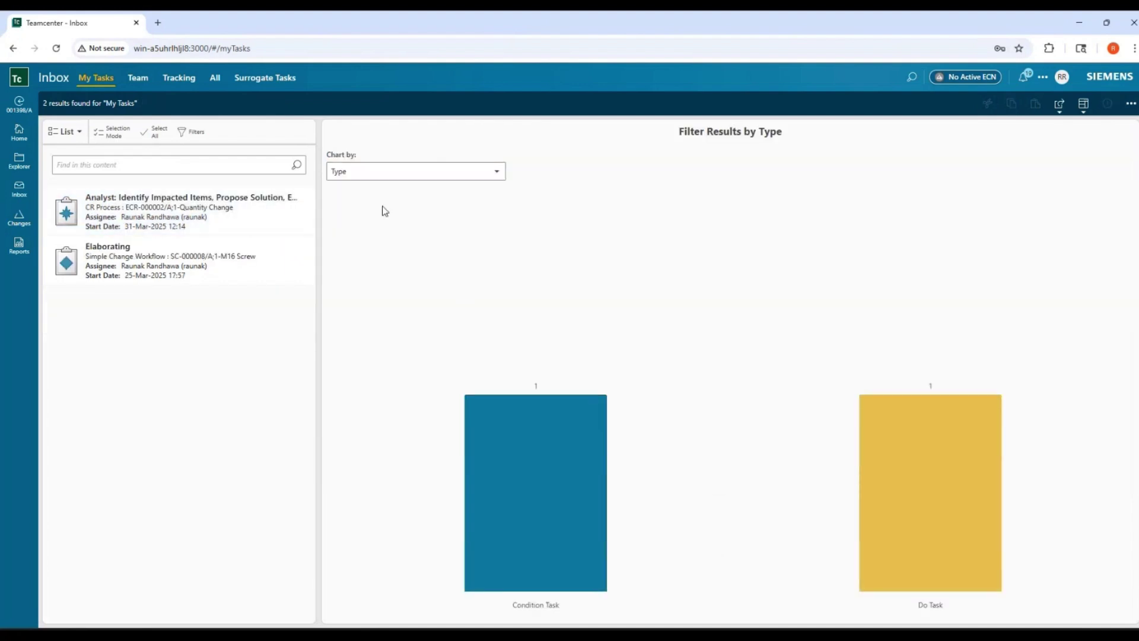
click(22, 221)
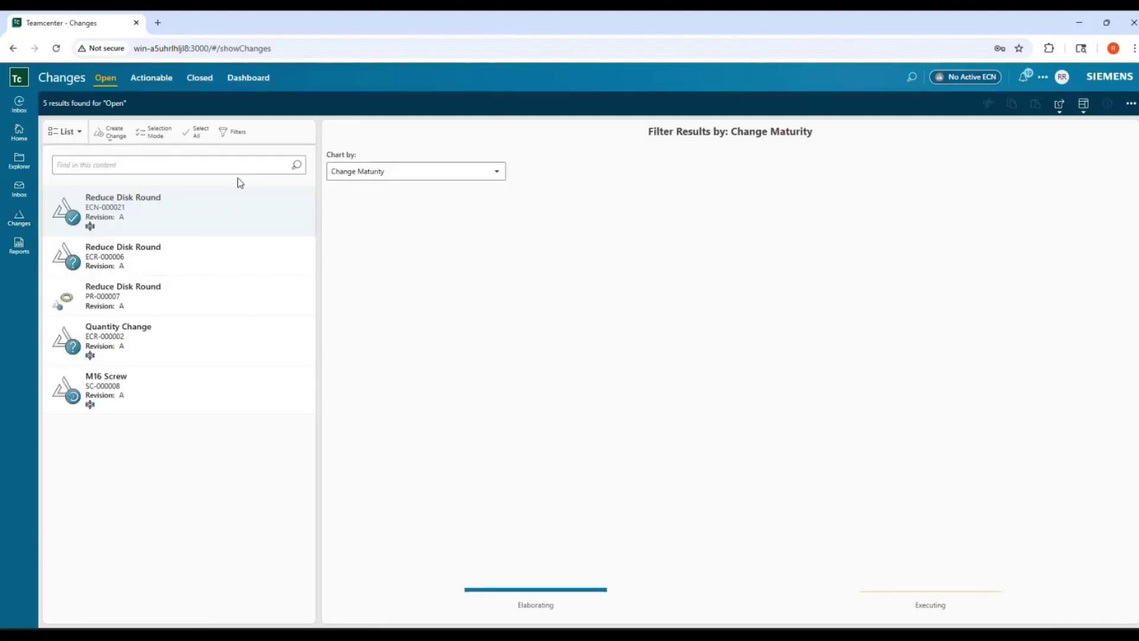
click(307, 199)
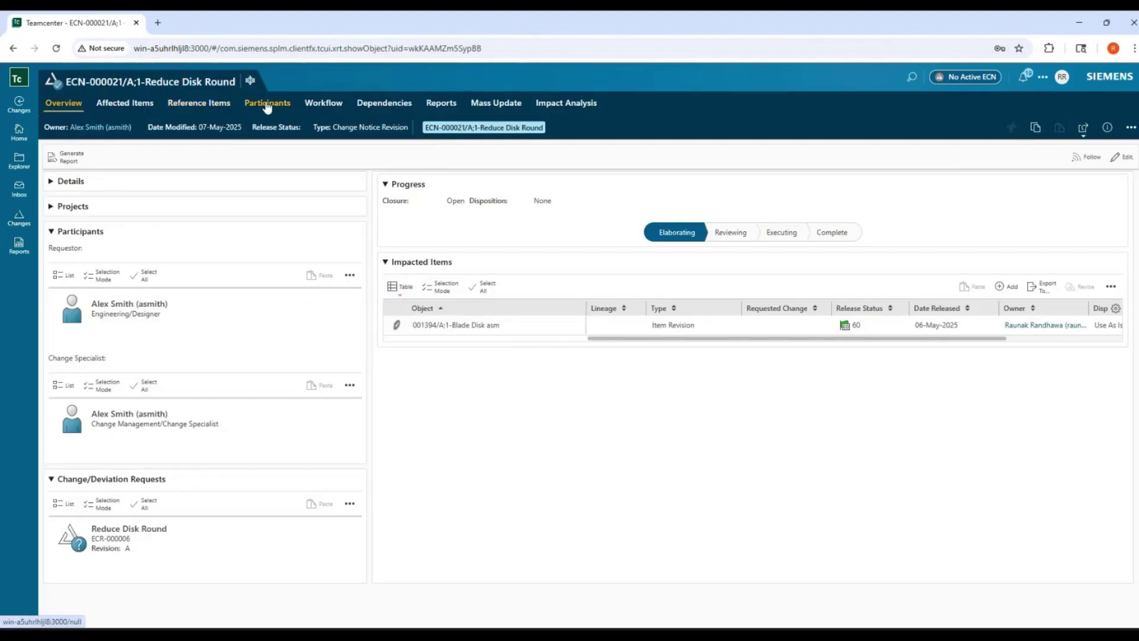
- Sign out and sign in as the change specialist with the saved user name and password, dismissing the password warning
click(1063, 77)
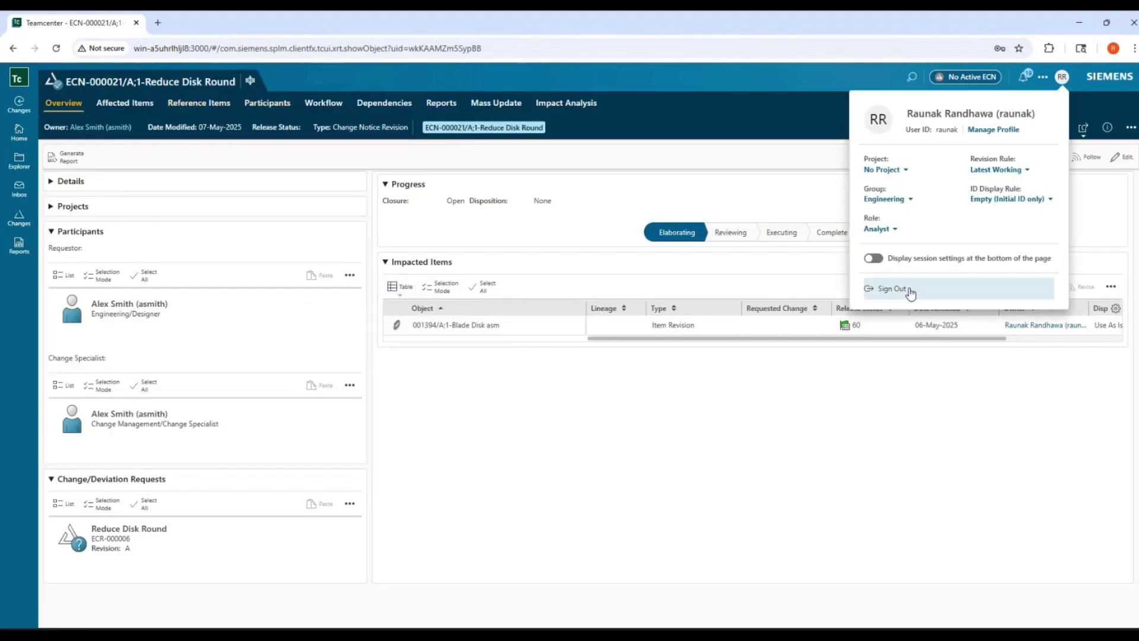
click(905, 289)
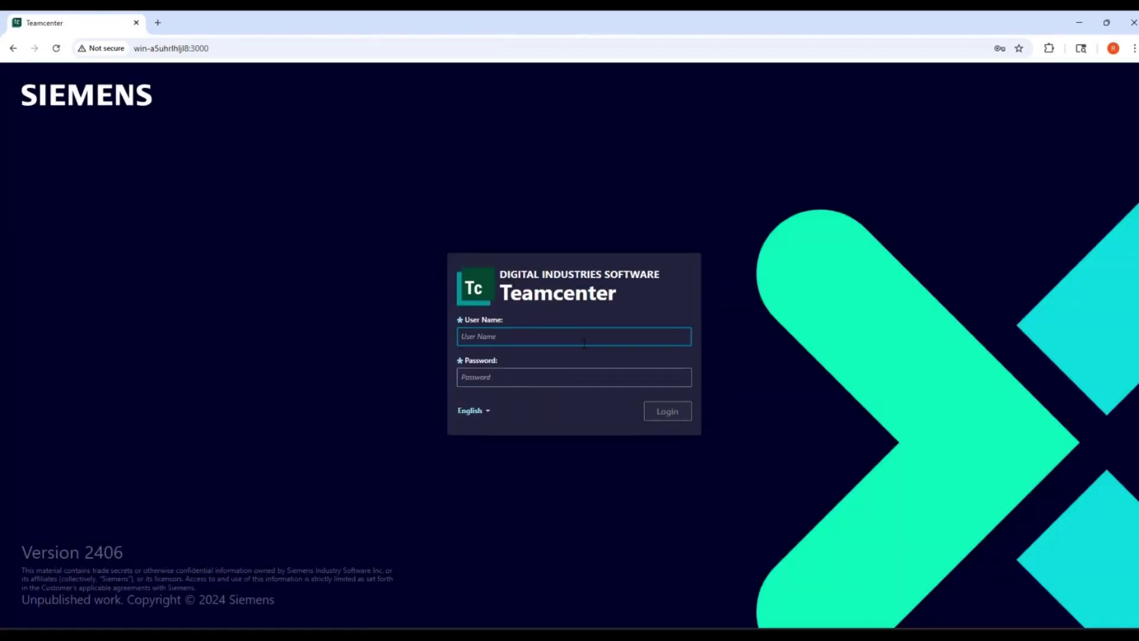
click(584, 343)
click(570, 403)
click(659, 412)
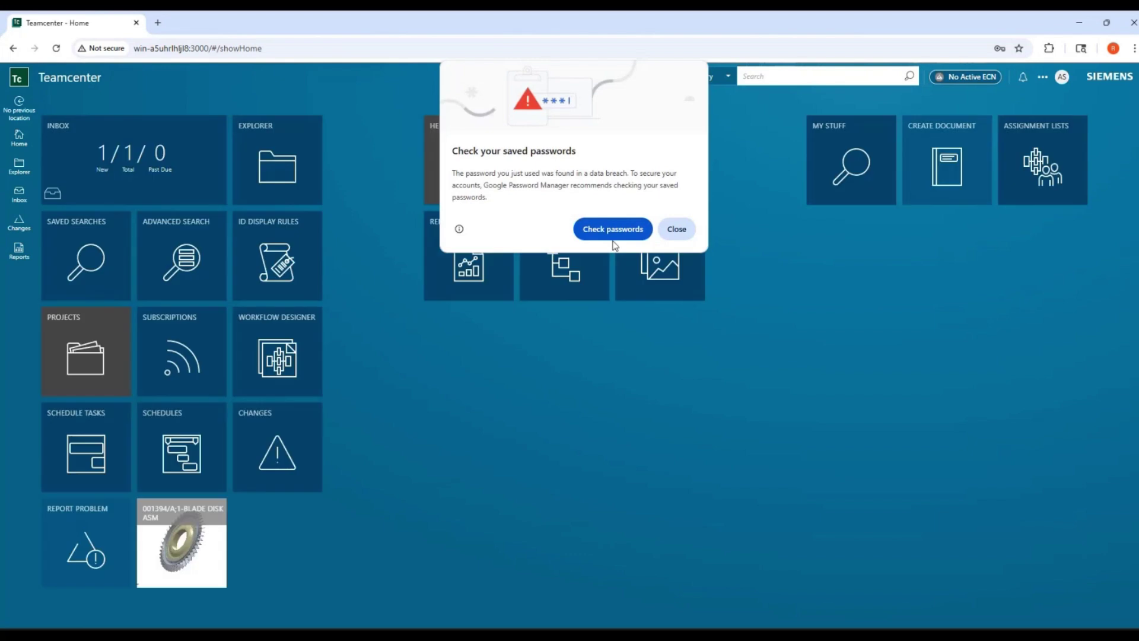
click(677, 228)
- Open the "Specialist: Is Planning Complete?" task's reference PDF 001398/A and show its markups to read the implementation instruction
click(133, 173)
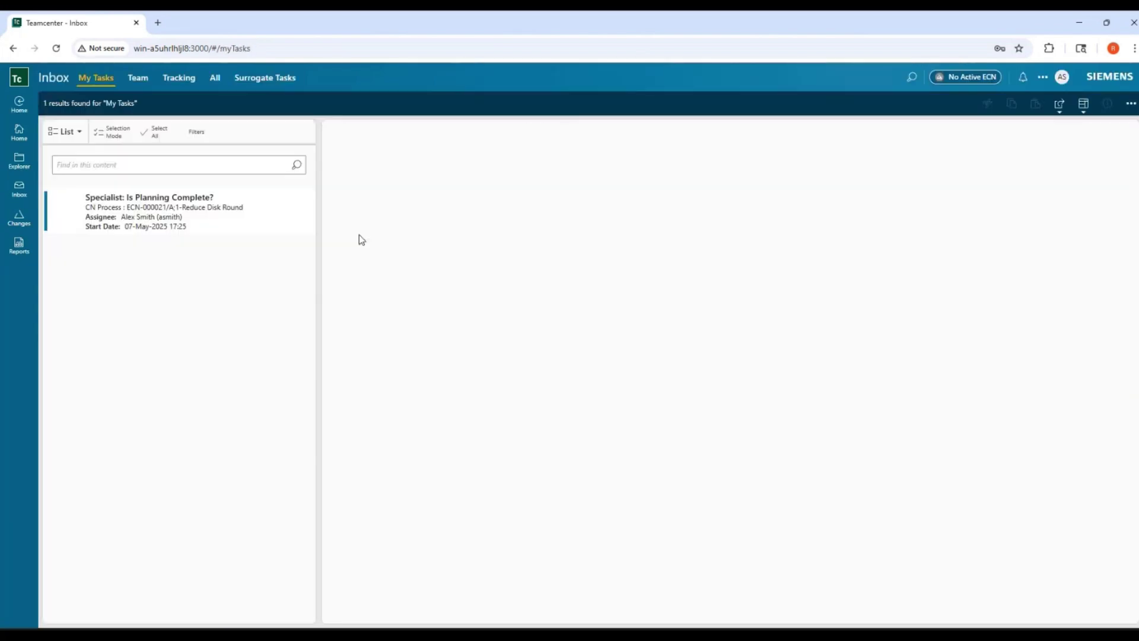
click(305, 200)
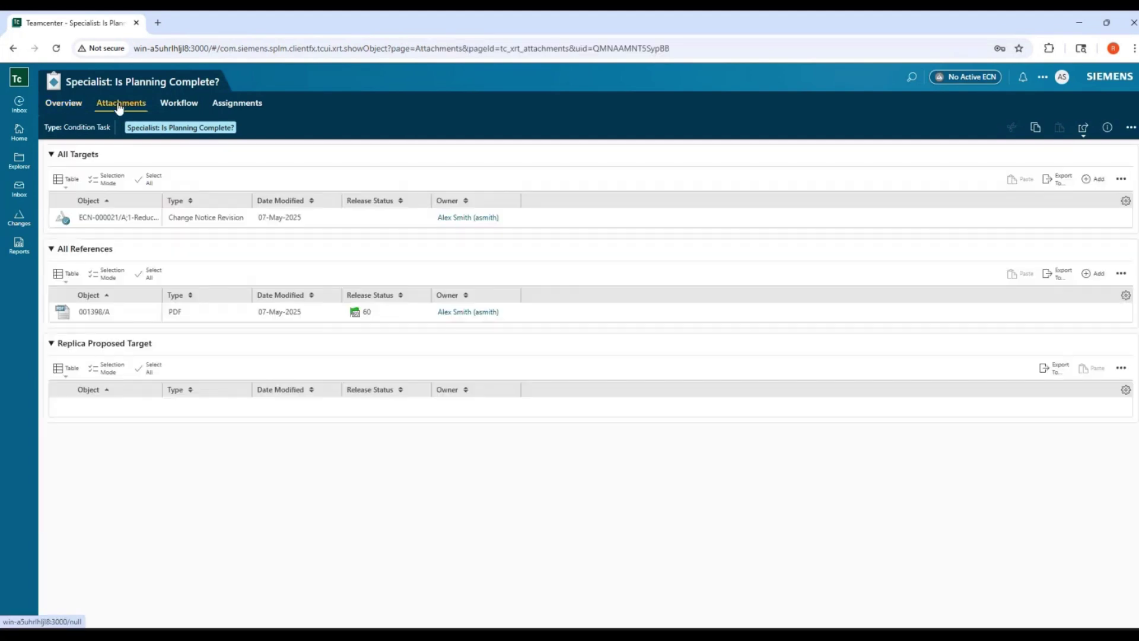
click(119, 317)
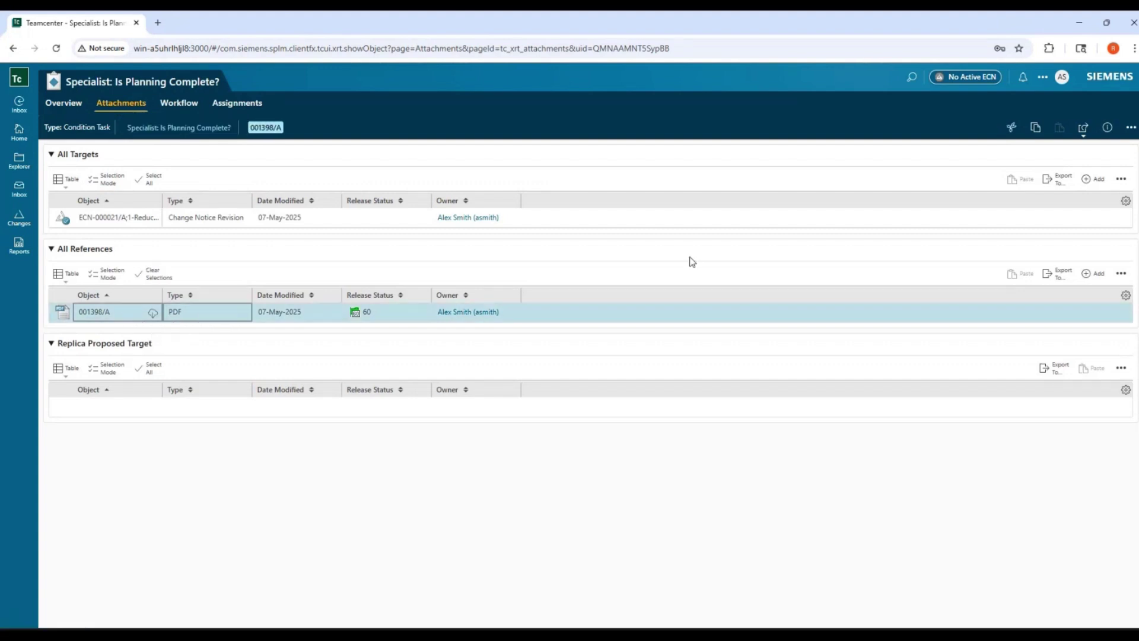
click(1084, 130)
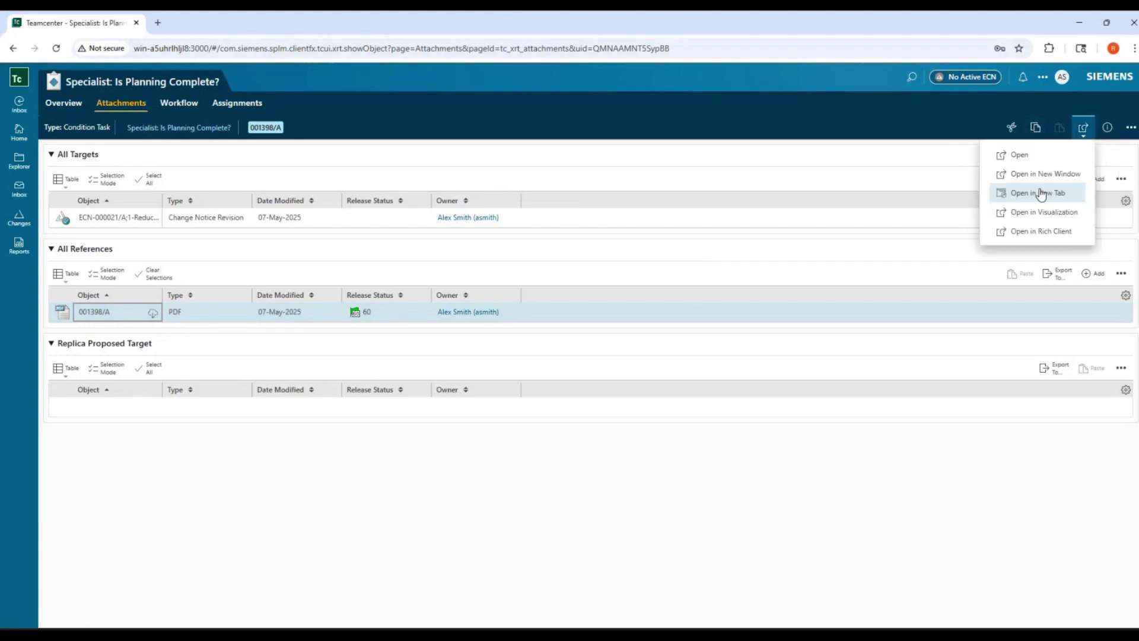
click(1025, 162)
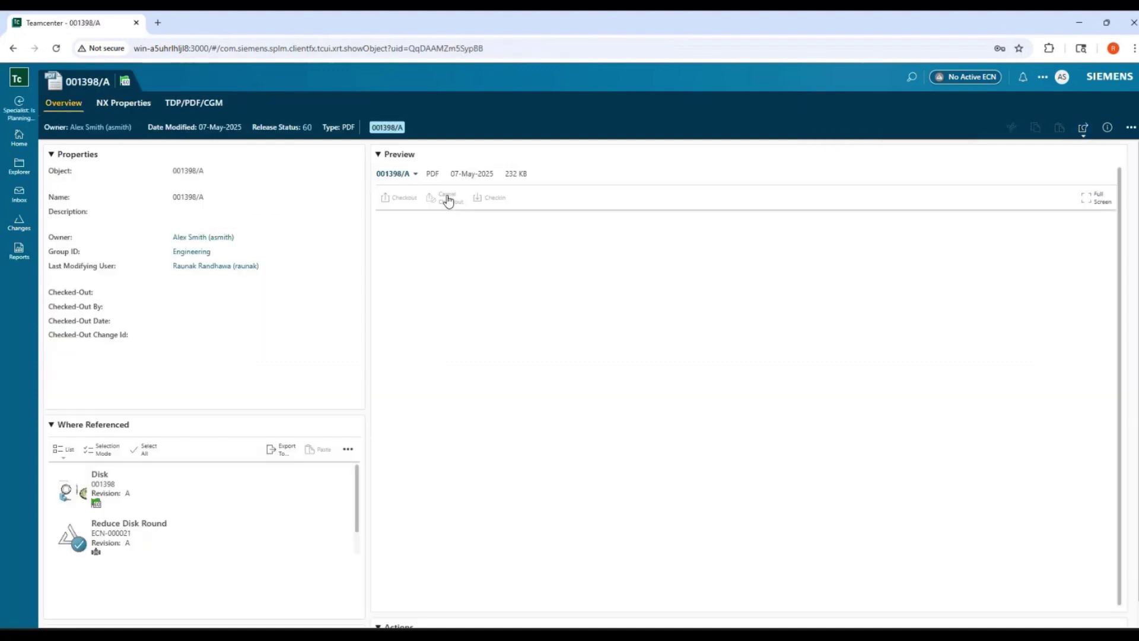
click(399, 200)
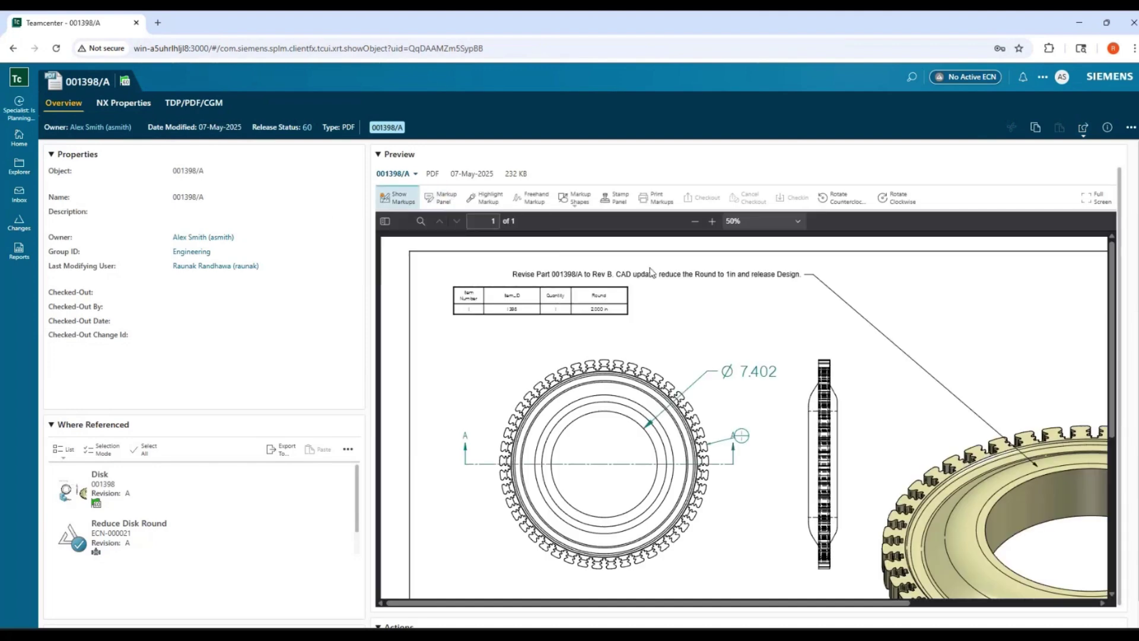
mouse_move(651, 273)
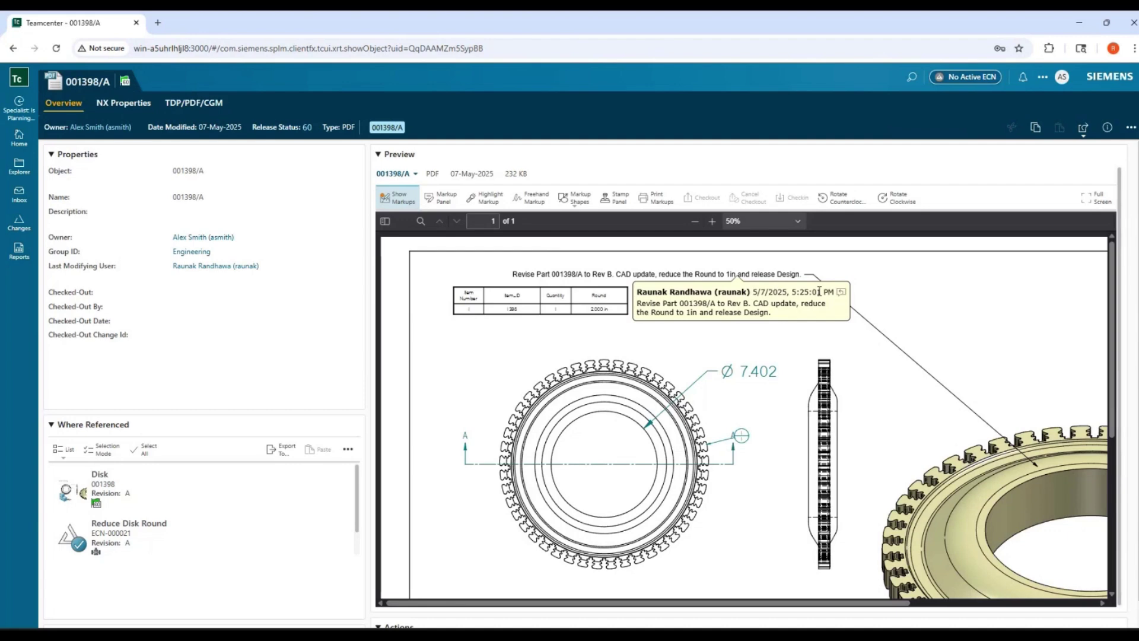
- Decide the "Specialist: Is Planning Complete?" task as Plan OK - Fast Track and complete the "Specialist: Set Planned Effectivity" task
click(21, 202)
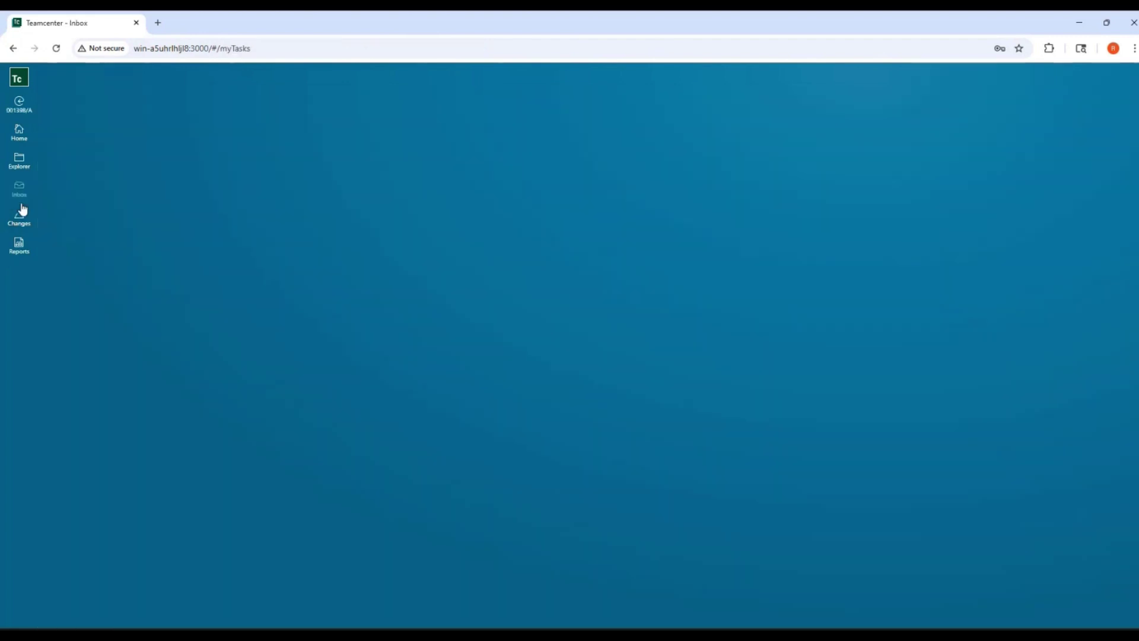
click(302, 201)
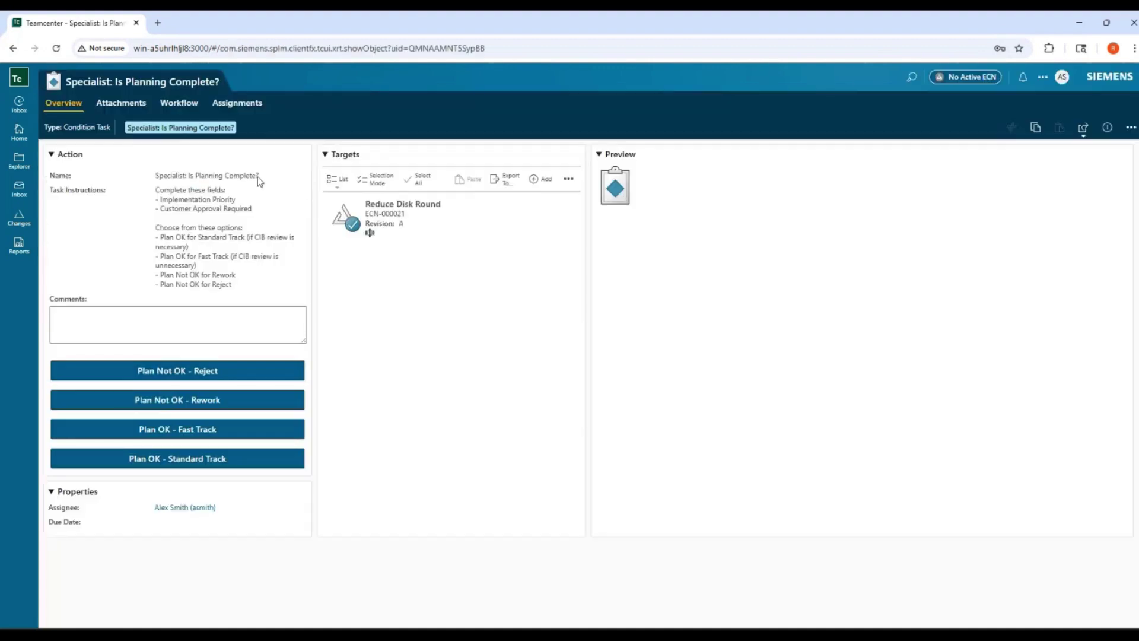
click(189, 107)
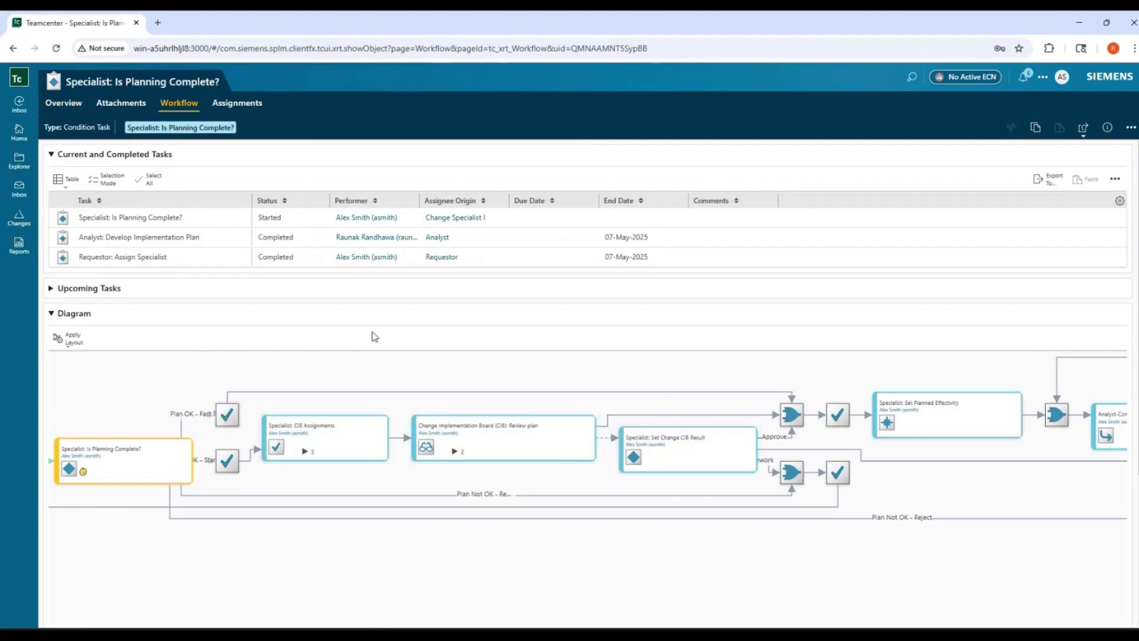
click(63, 104)
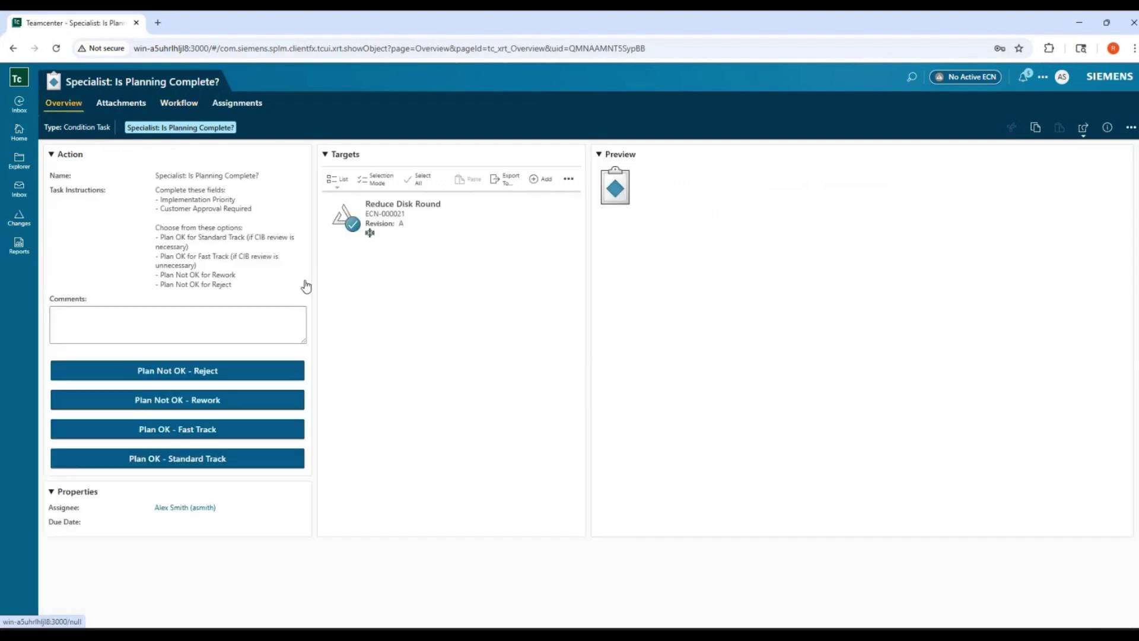
click(237, 441)
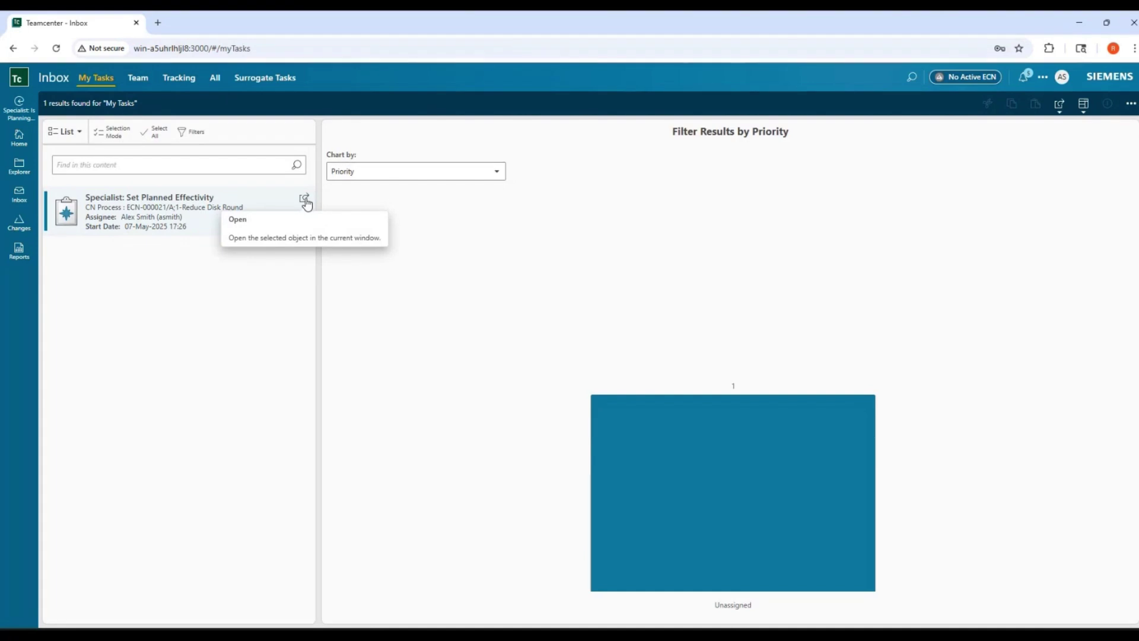
click(305, 199)
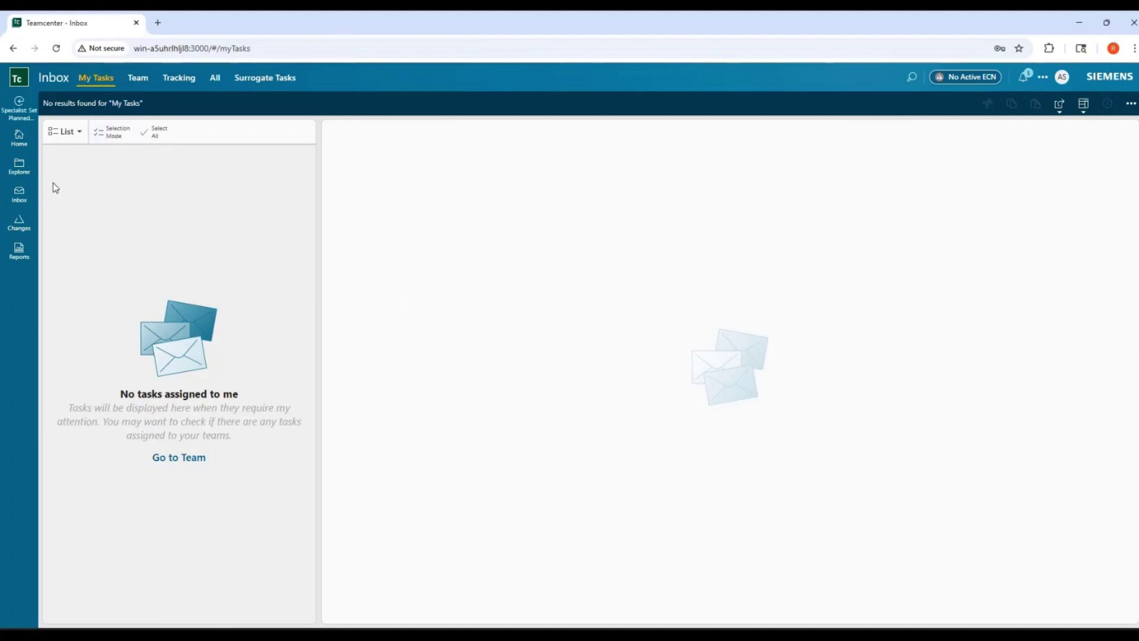
- Open change notice ECN-000021 from the open changes and examine its CN Process task list and diagram
click(19, 221)
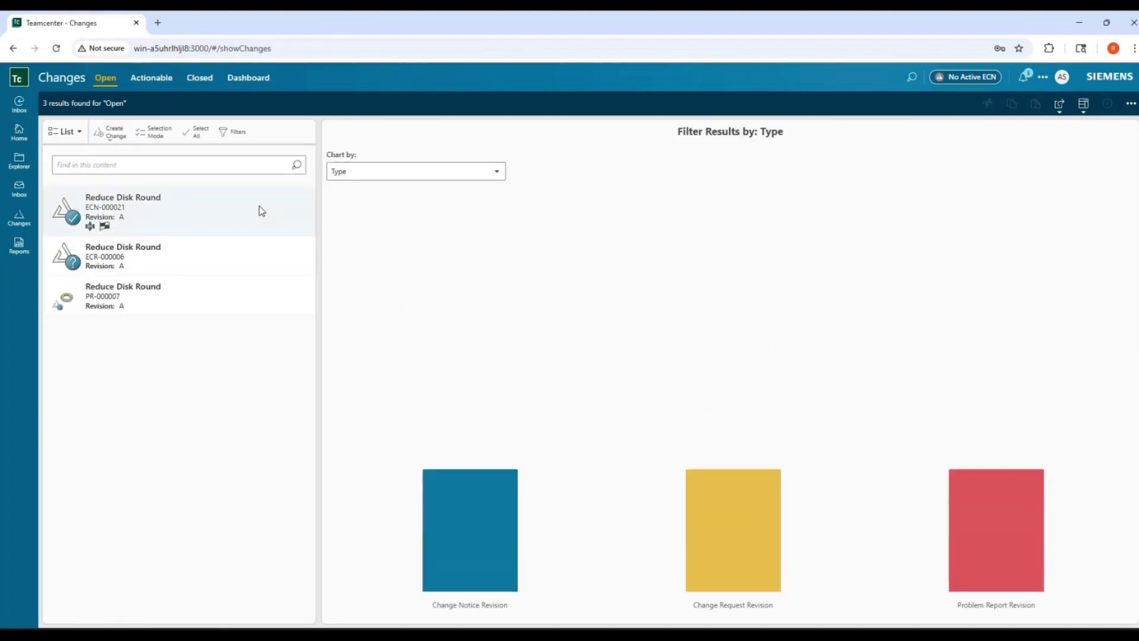
click(308, 205)
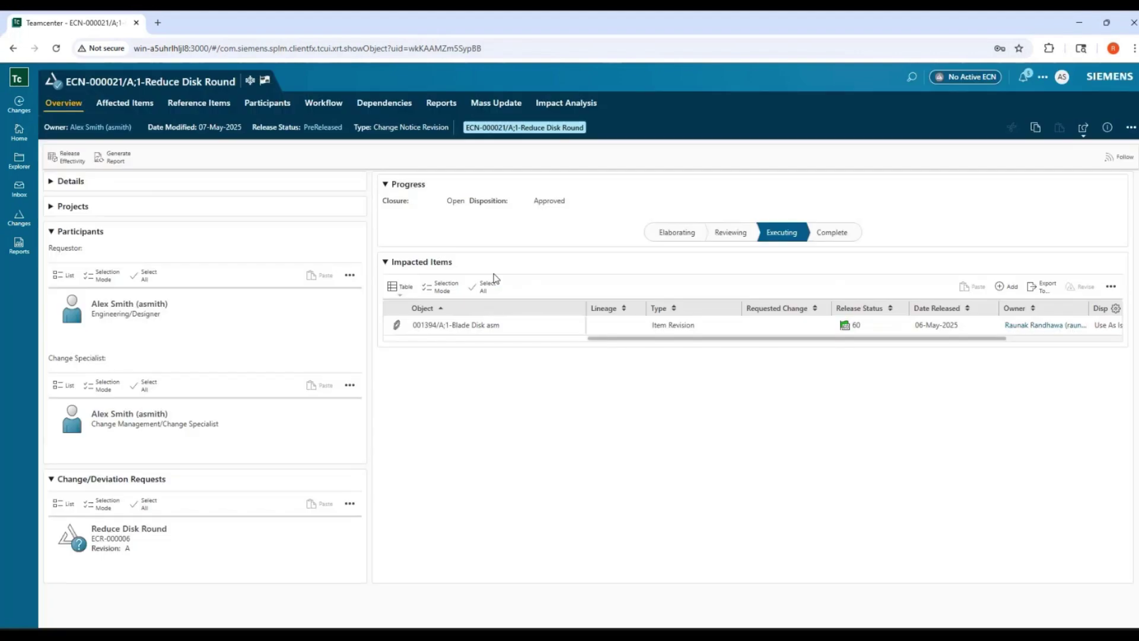
click(327, 105)
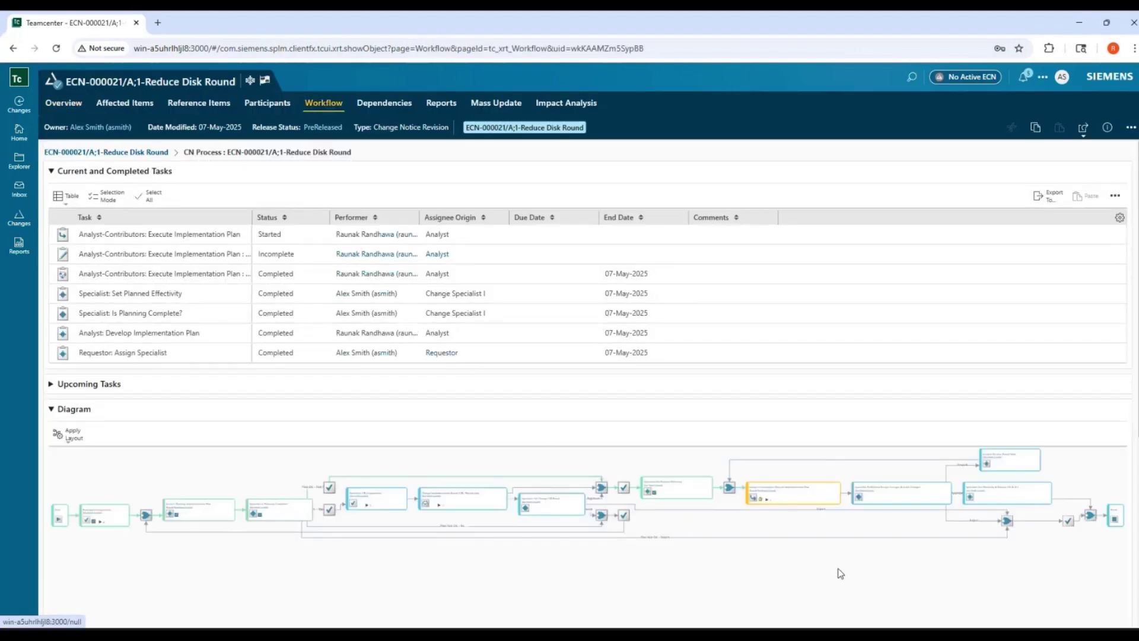
- Examine the CN Process diagram around the "Analyst-Contributors: Execute Implementation Plan" task and the approval and reject paths after it
drag(839, 571, 503, 575)
scroll(442, 530, up, 4)
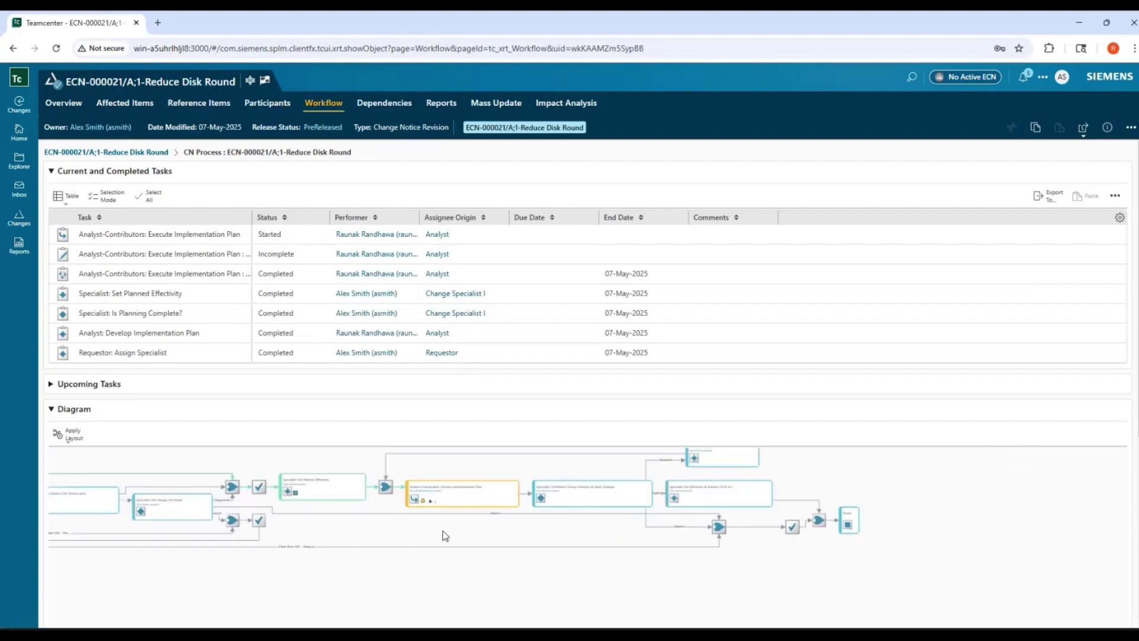
scroll(1137, 409, down, 4)
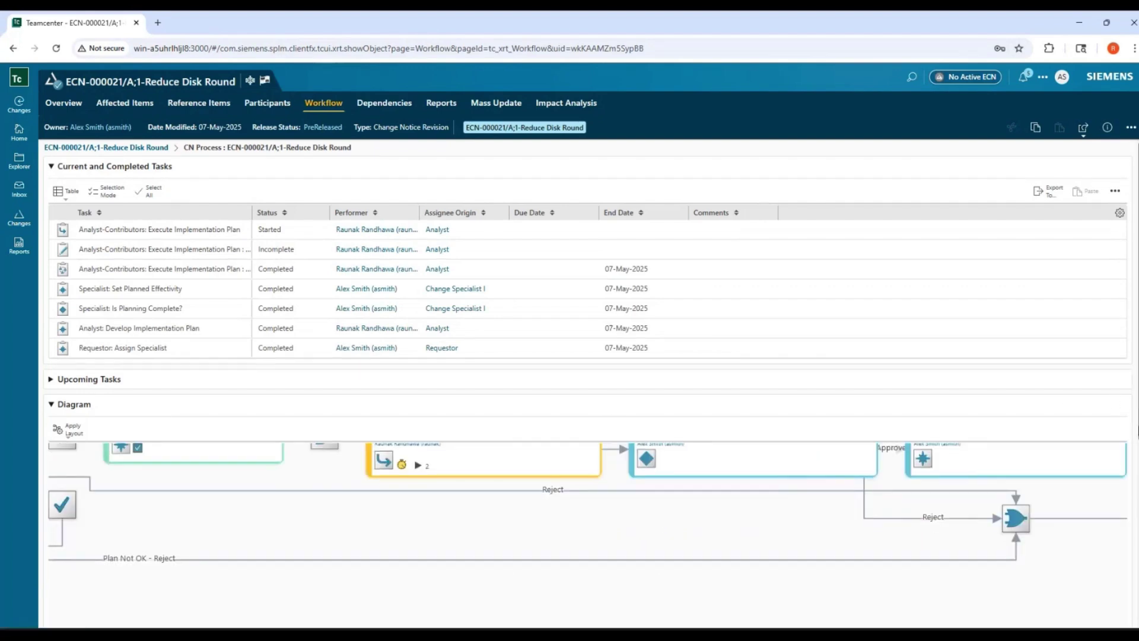
drag(448, 321, 486, 423)
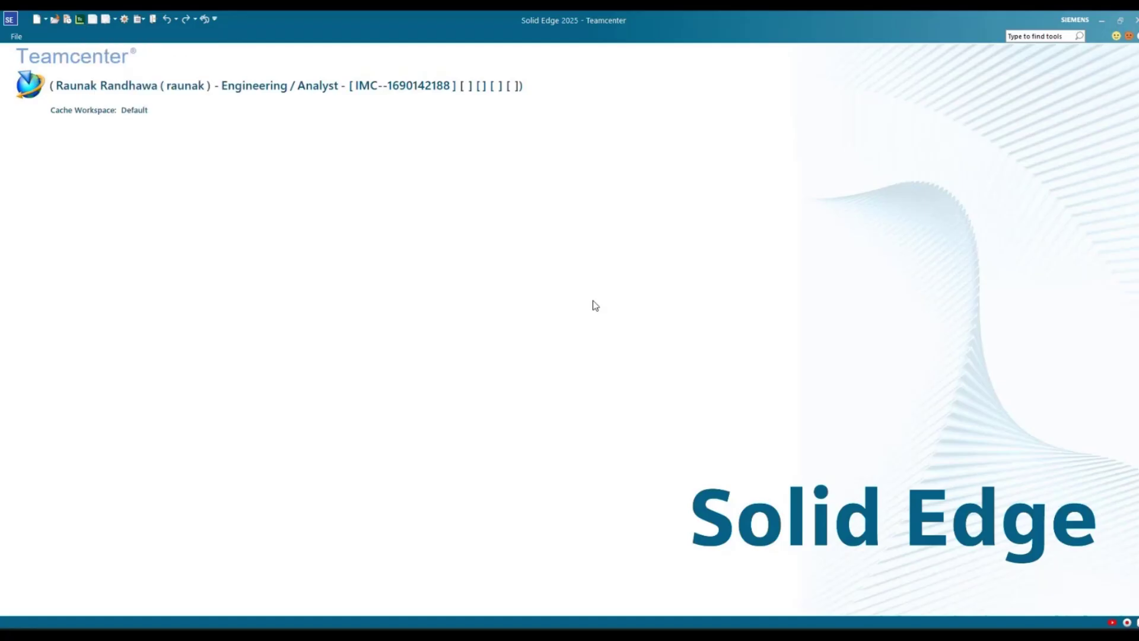
- Switch to Solid Edge, open Active Workspace as the analyst, and open change notice ECN-000021 from the inbox's perform-signoffs task
click(80, 22)
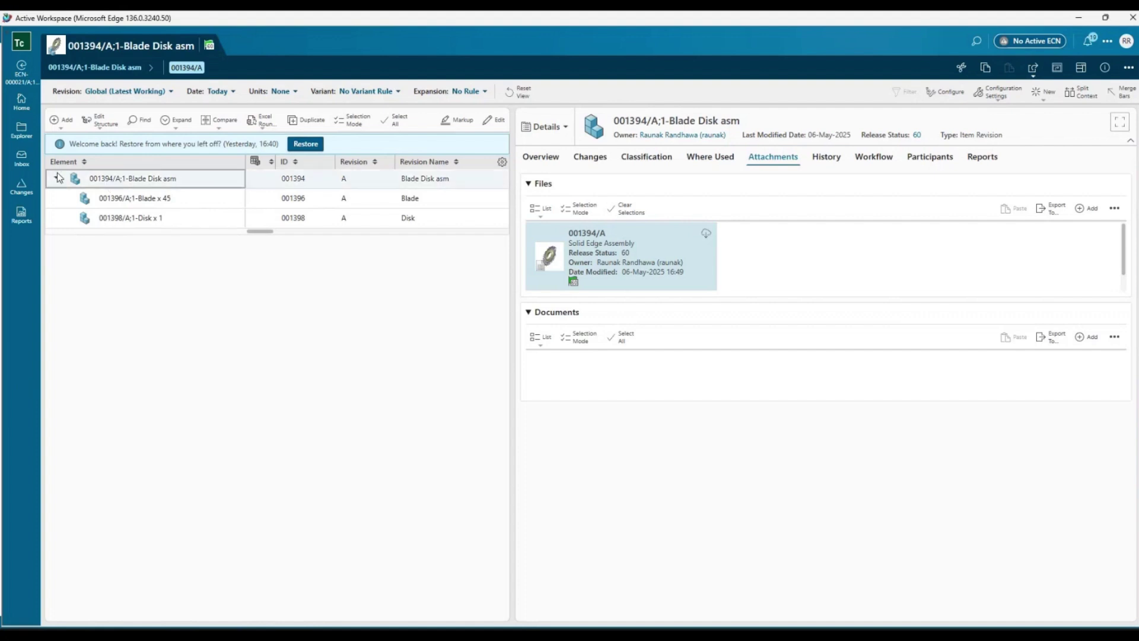
click(21, 158)
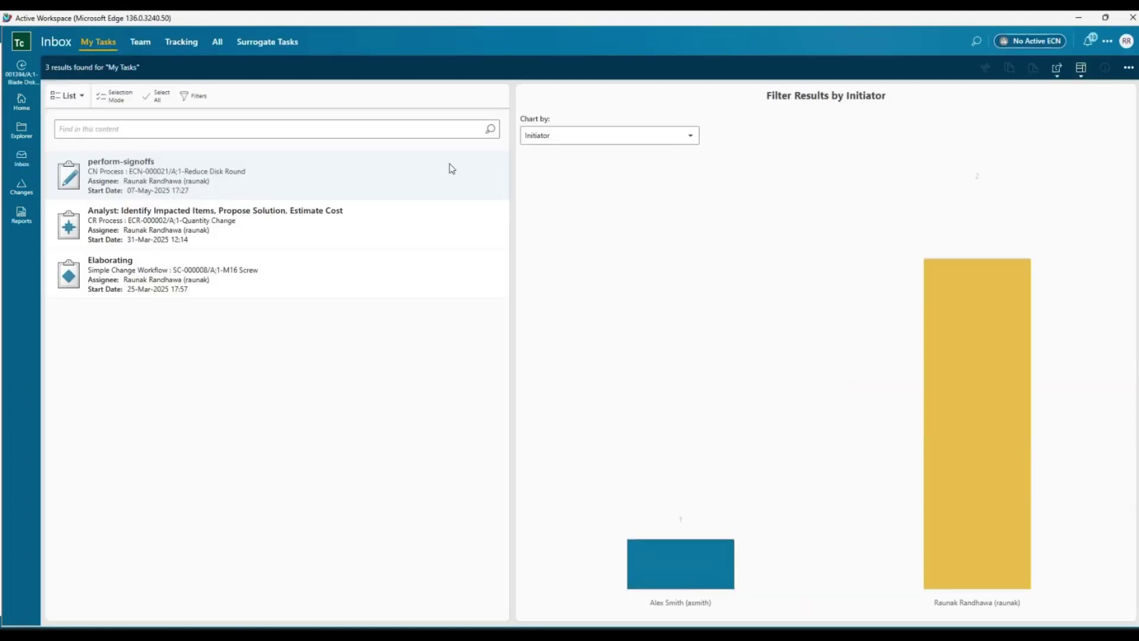
click(475, 172)
click(502, 165)
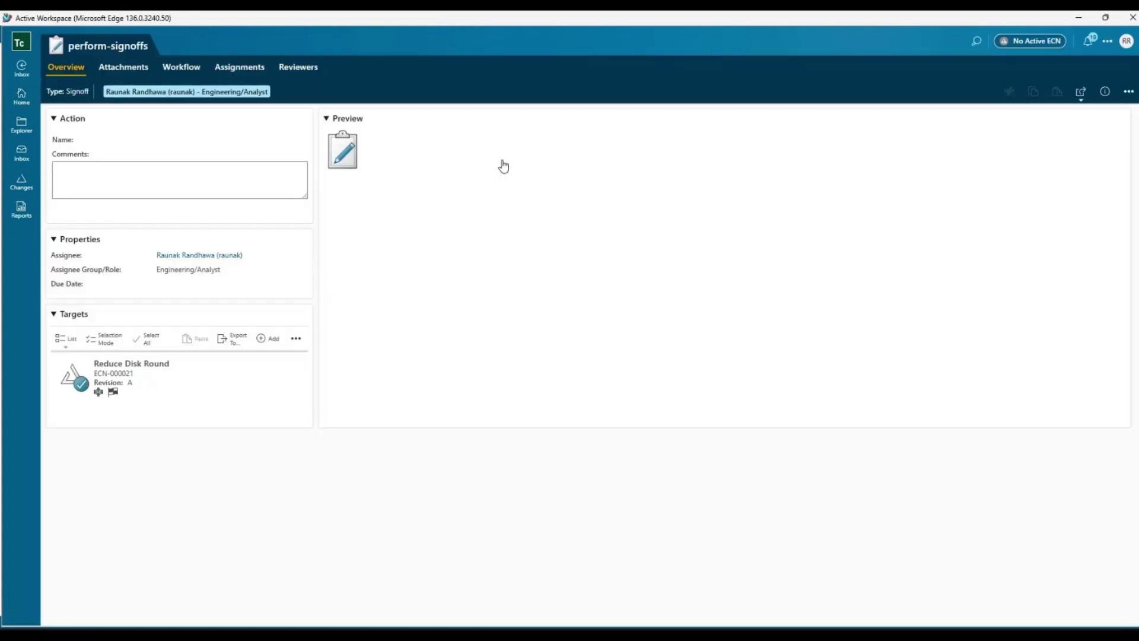
mouse_move(180, 478)
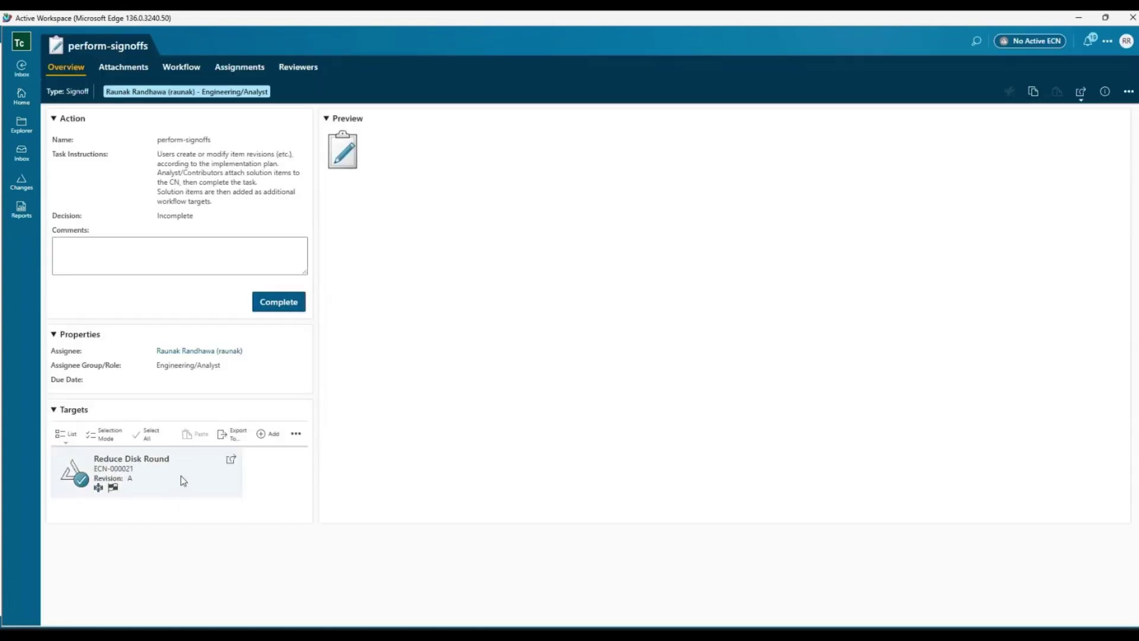
click(238, 458)
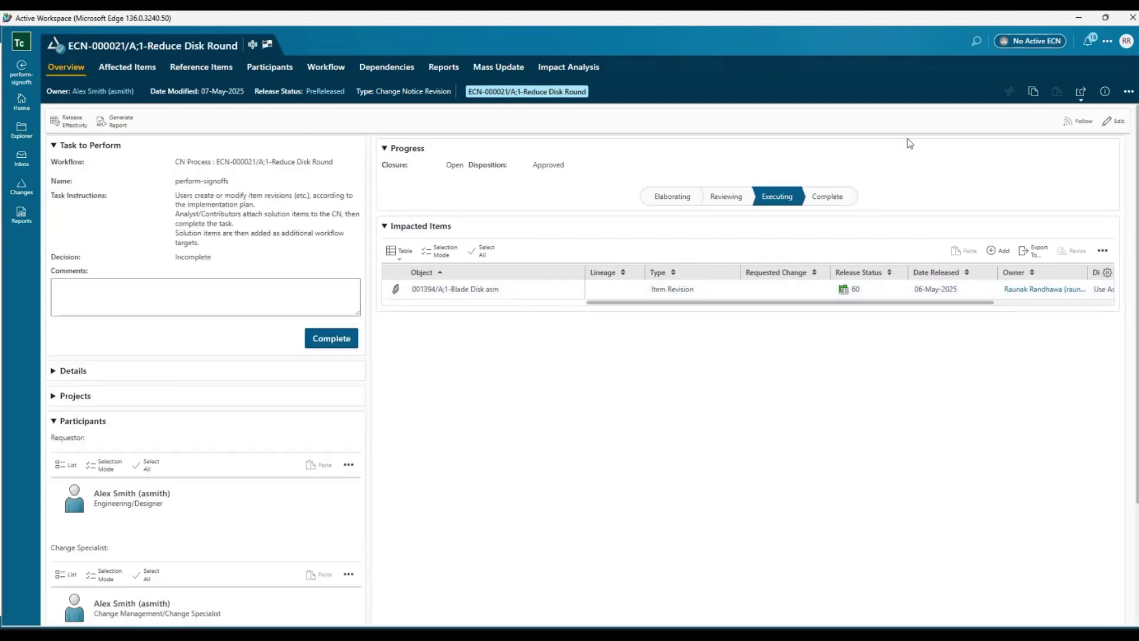
- Set ECN-000021/A;1-Reduce Disk Round as the active change
click(1028, 47)
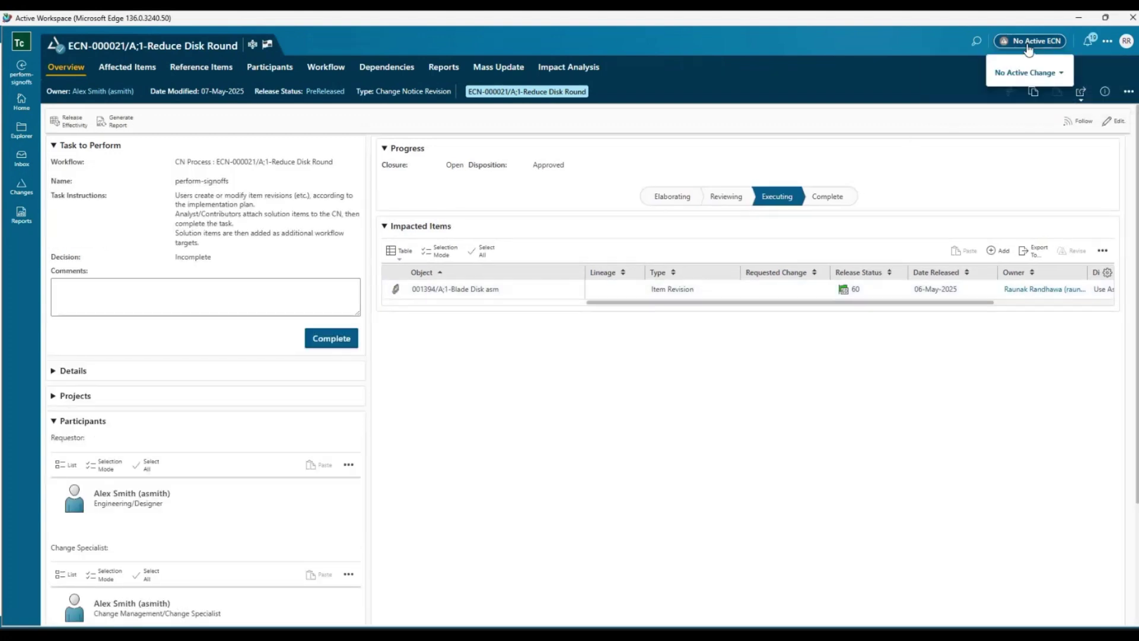
click(1035, 72)
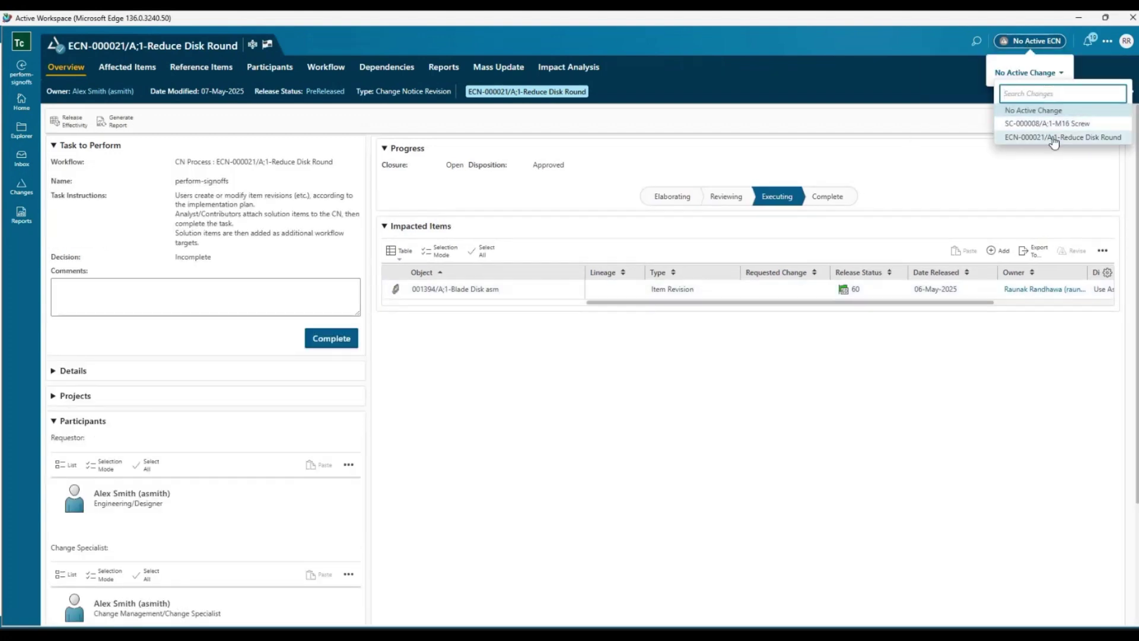
click(1054, 137)
- Open the impacted item 001394/A;1-Blade Disk asm and load its attached Solid Edge Assembly file 001394/A in Solid Edge
click(540, 295)
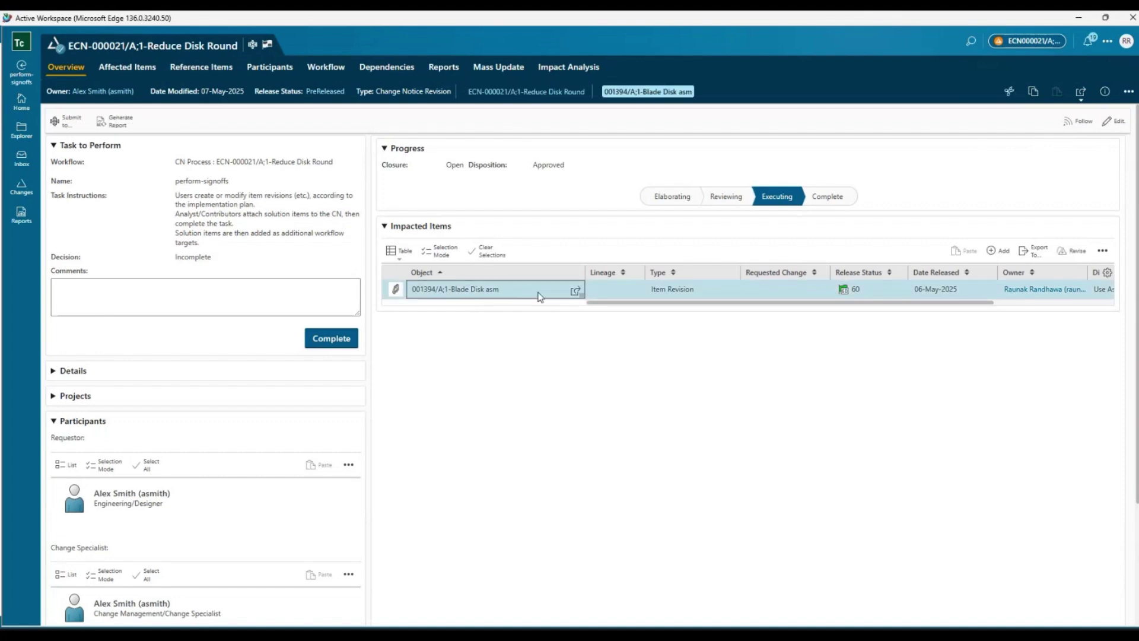
click(576, 291)
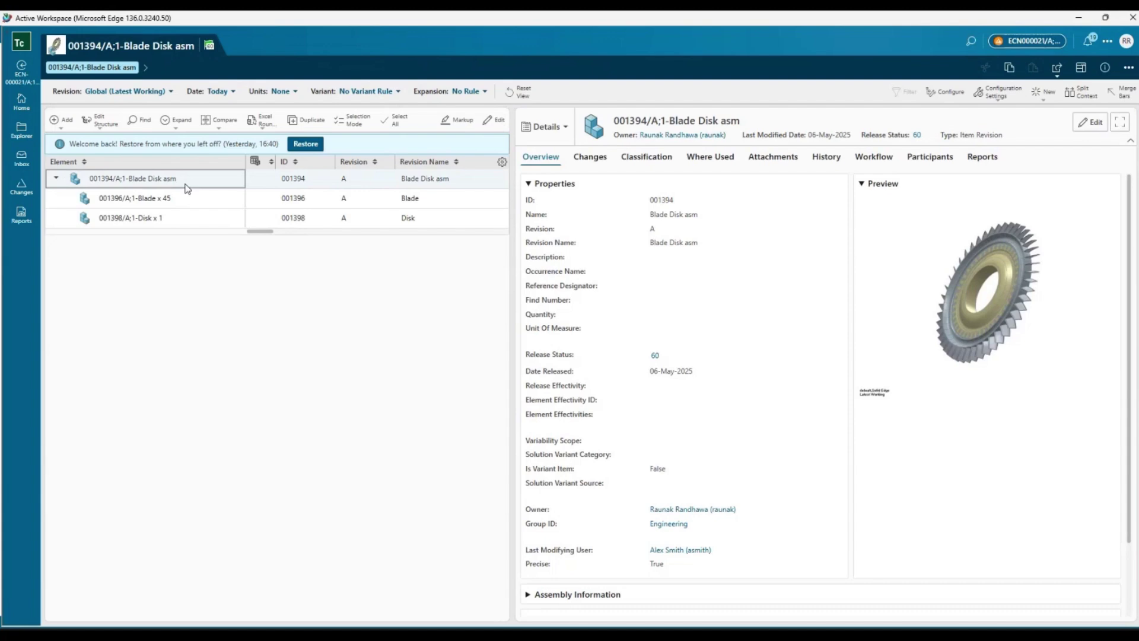
click(185, 184)
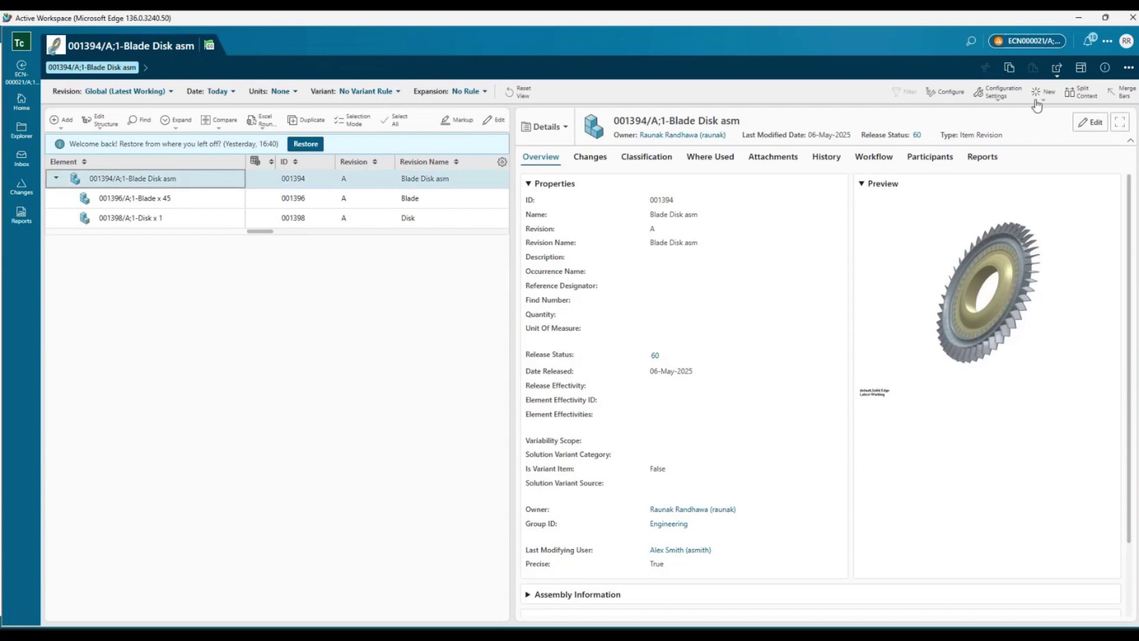
click(1059, 71)
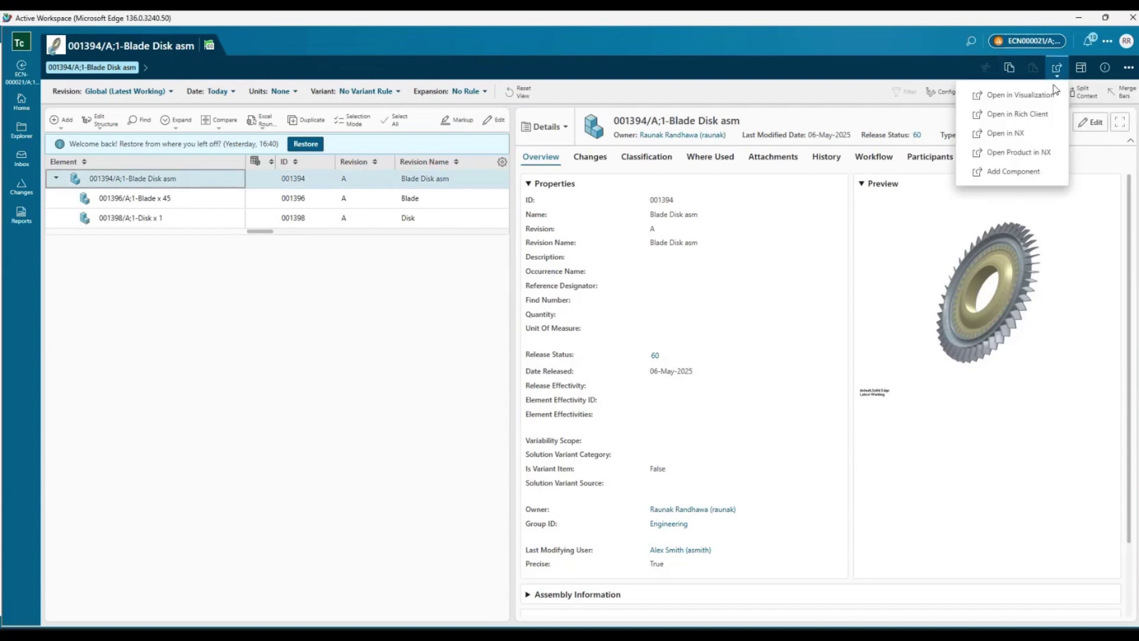
click(772, 161)
click(620, 264)
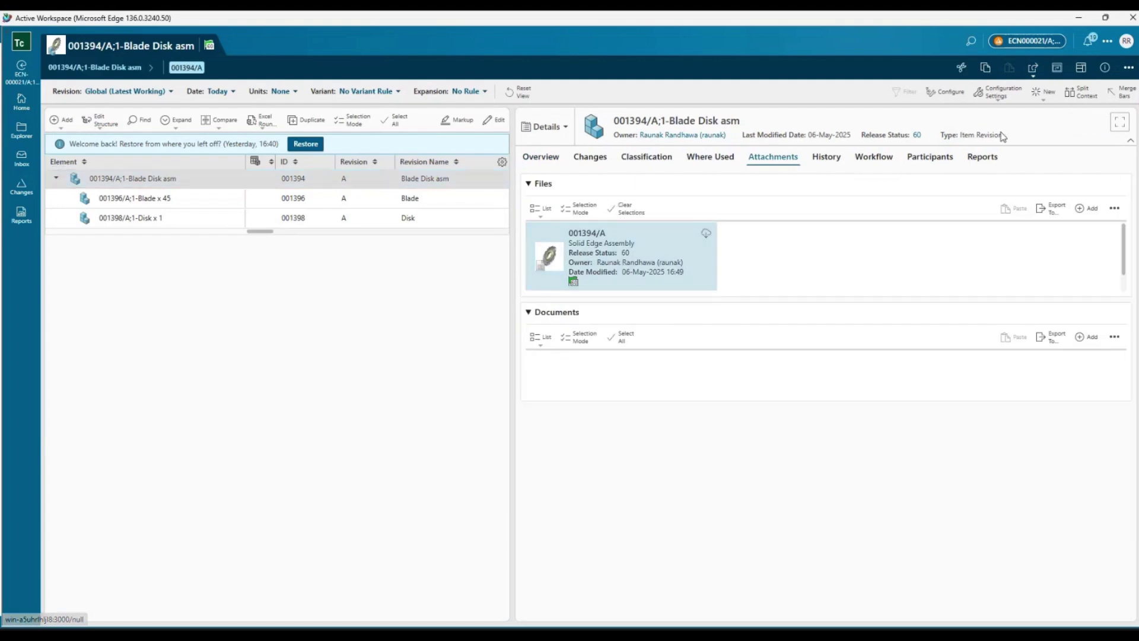
click(1033, 68)
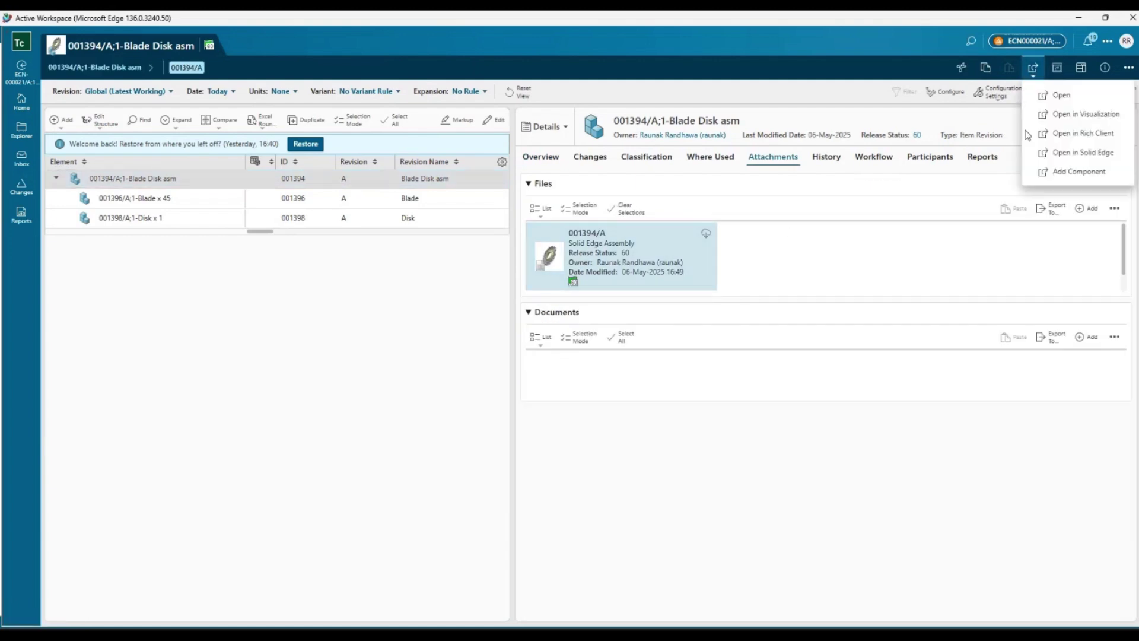
click(1074, 153)
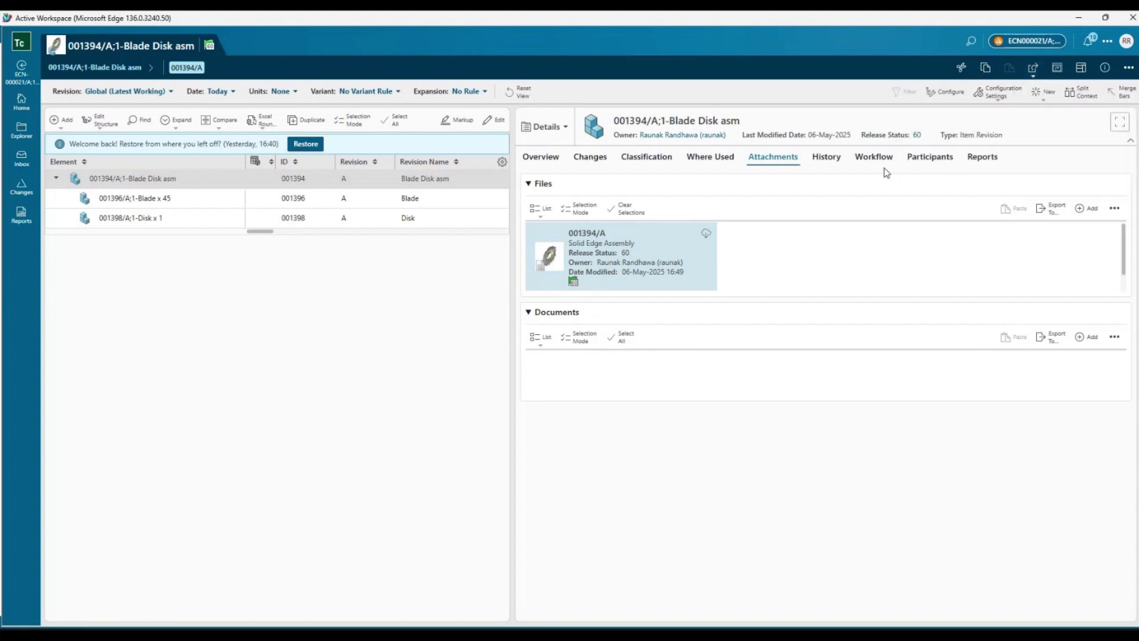
click(1081, 20)
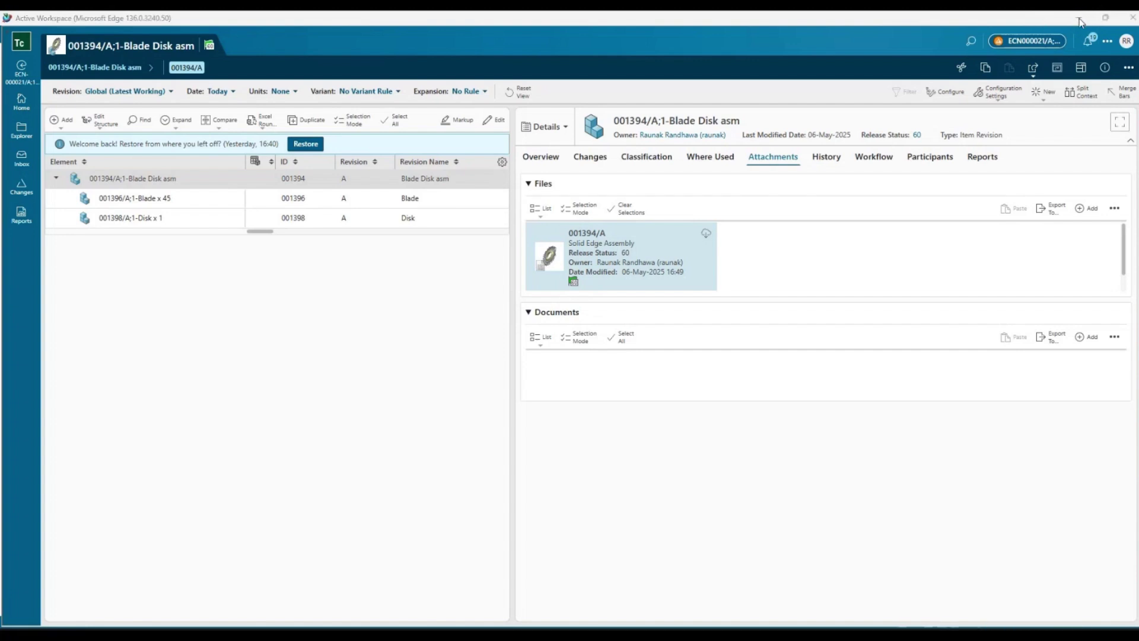
click(1081, 21)
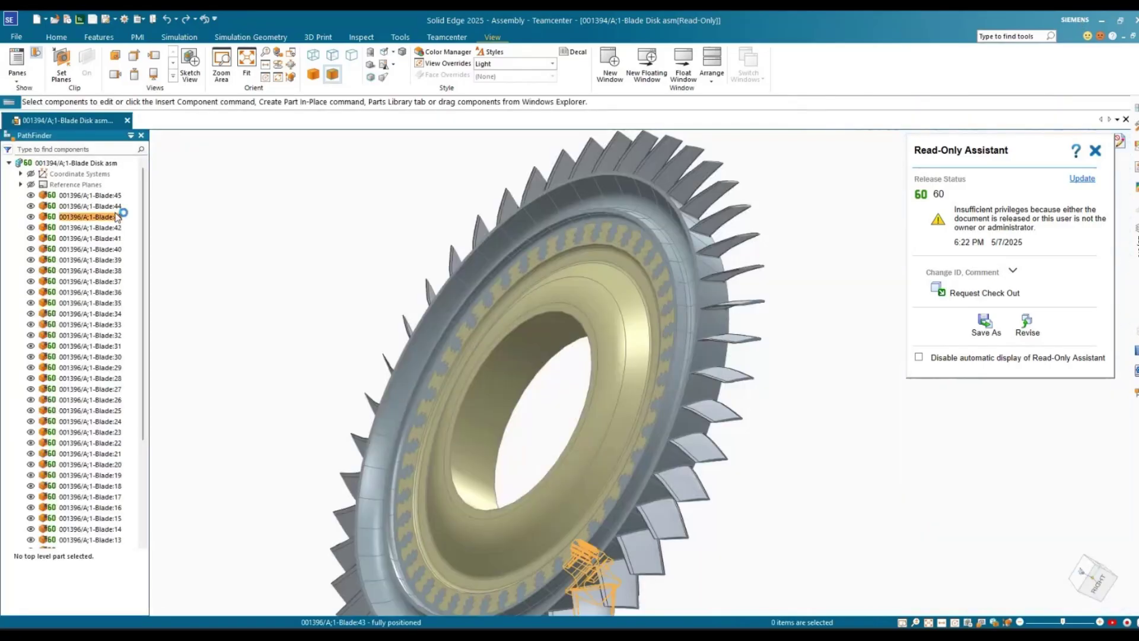
- Revise the read-only Blade Disk assembly 001394 to revision B
scroll(135, 311, down, 5)
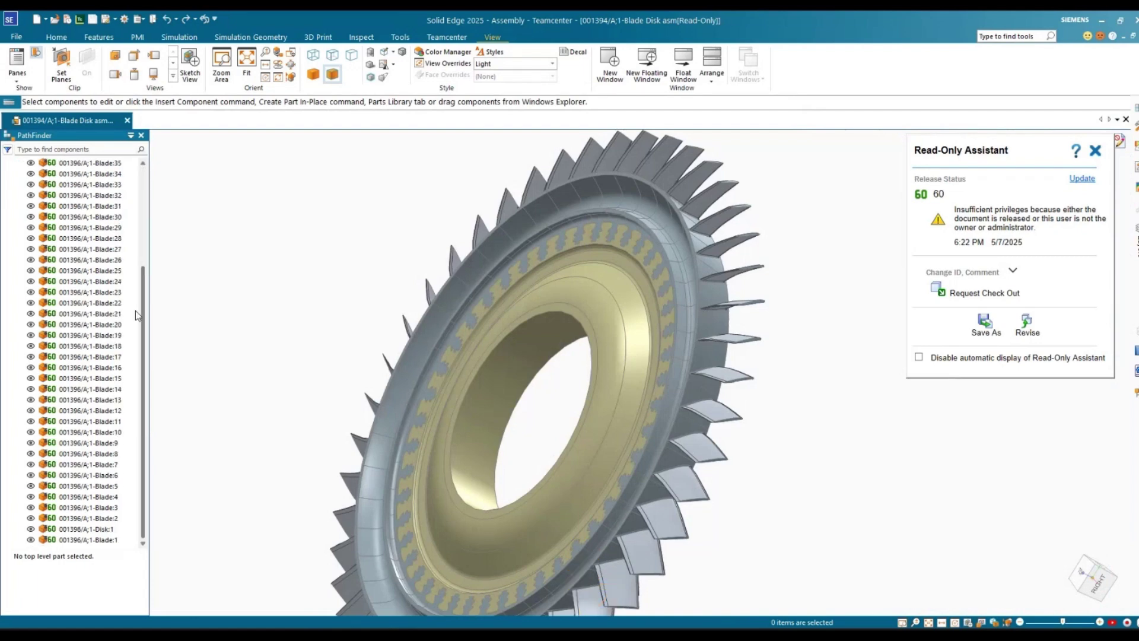
scroll(137, 314, up, 4)
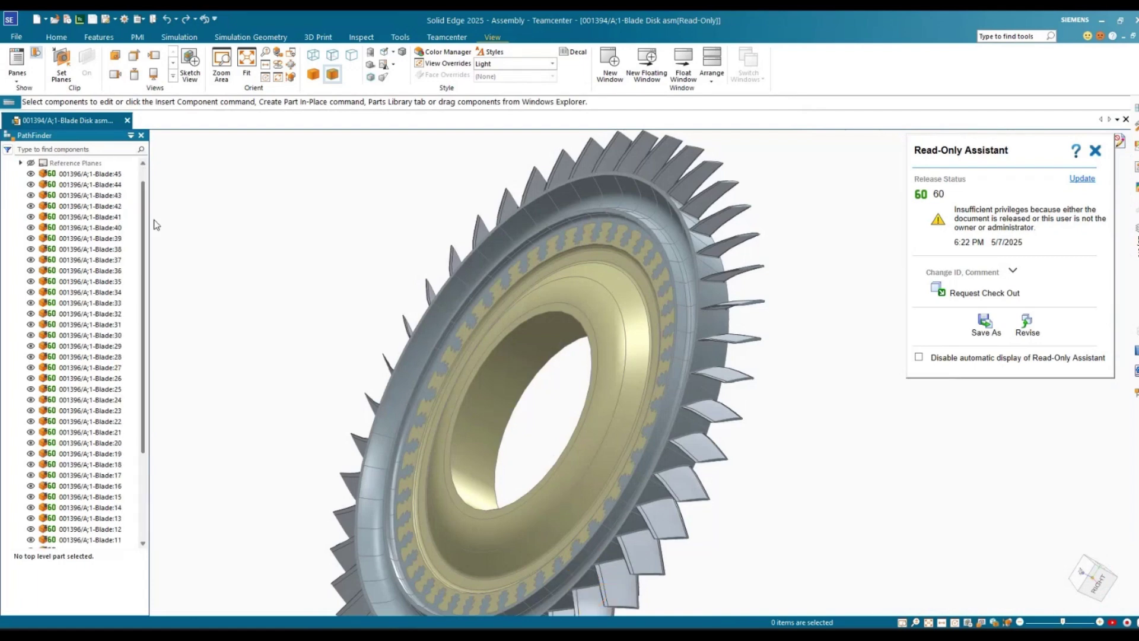
click(1025, 327)
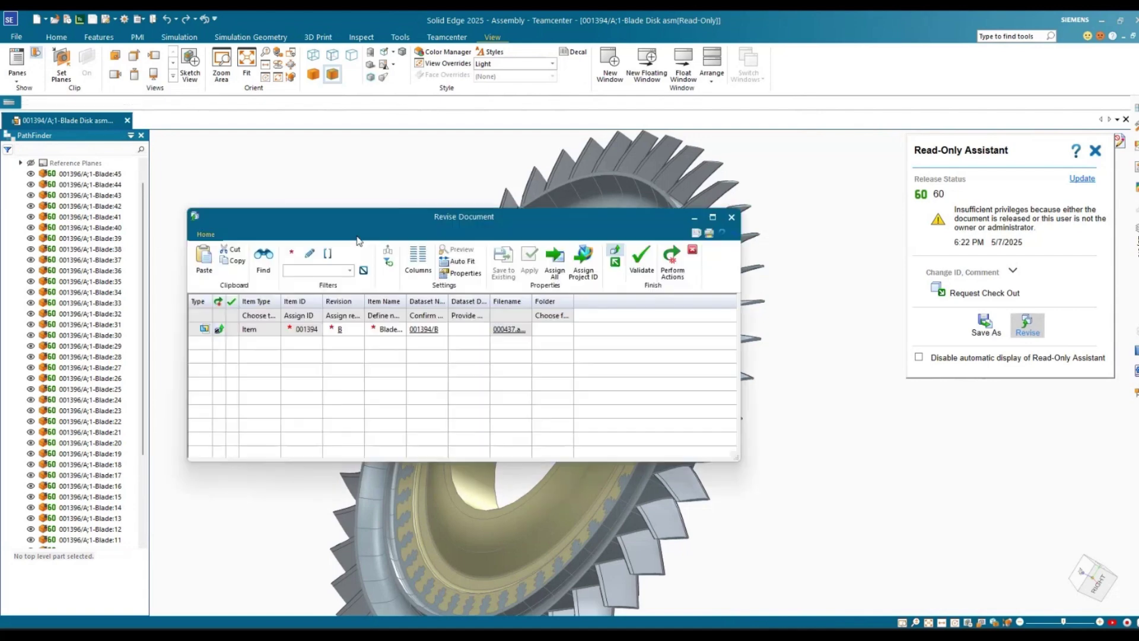
click(642, 261)
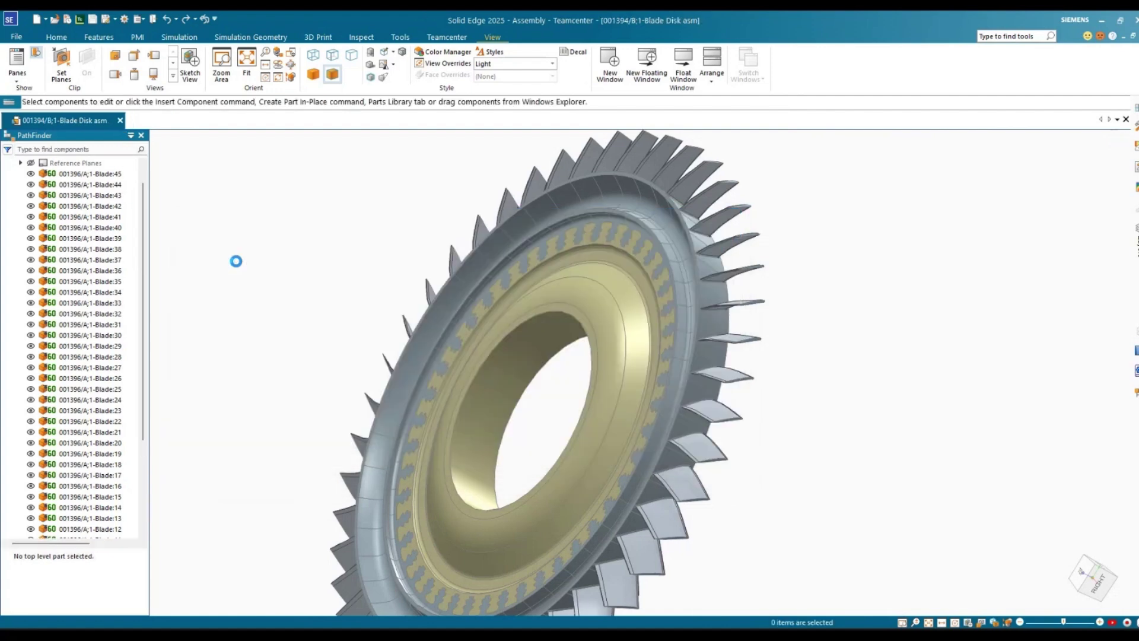
- Open the 001398/A;1-Disk part from the Blade Disk assembly and revise it with its draft to revision B
drag(144, 312, 127, 429)
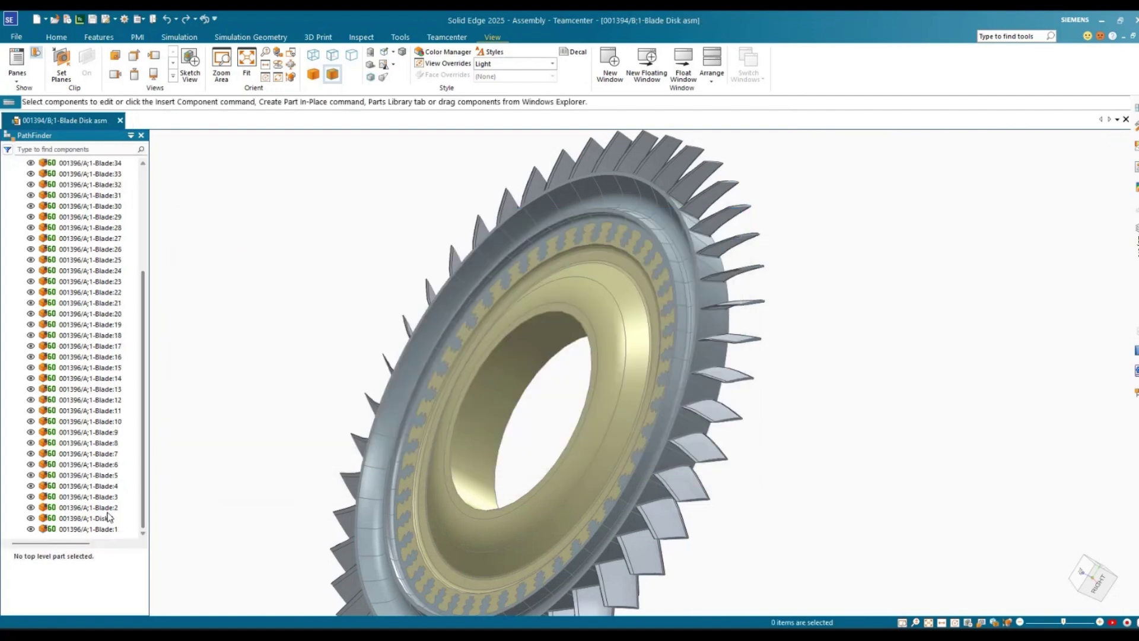
click(95, 528)
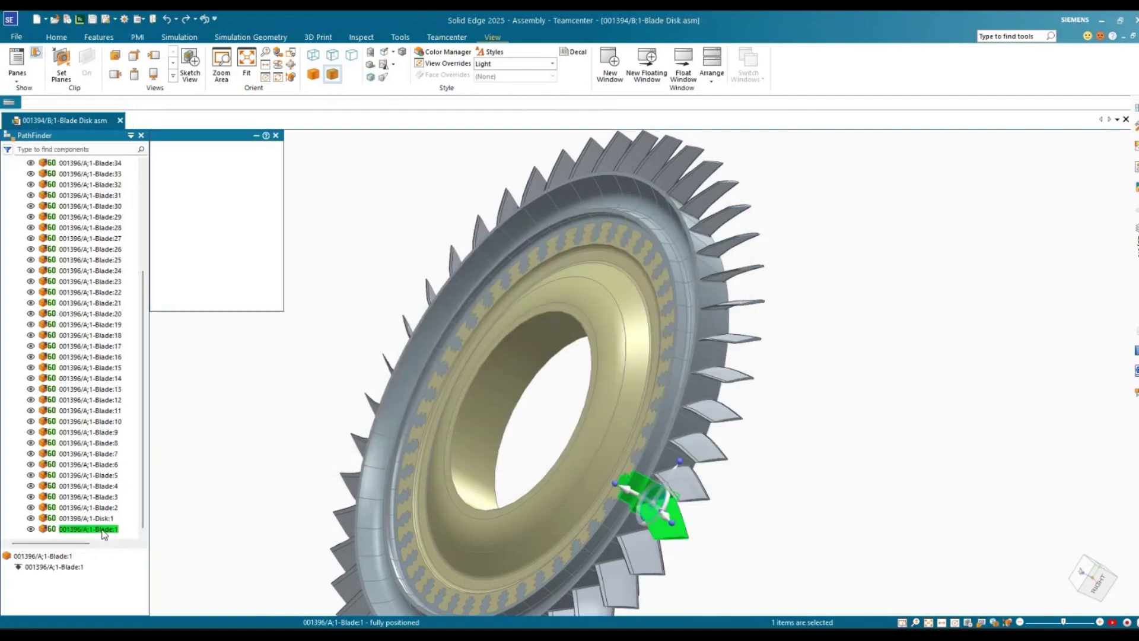
right_click(74, 520)
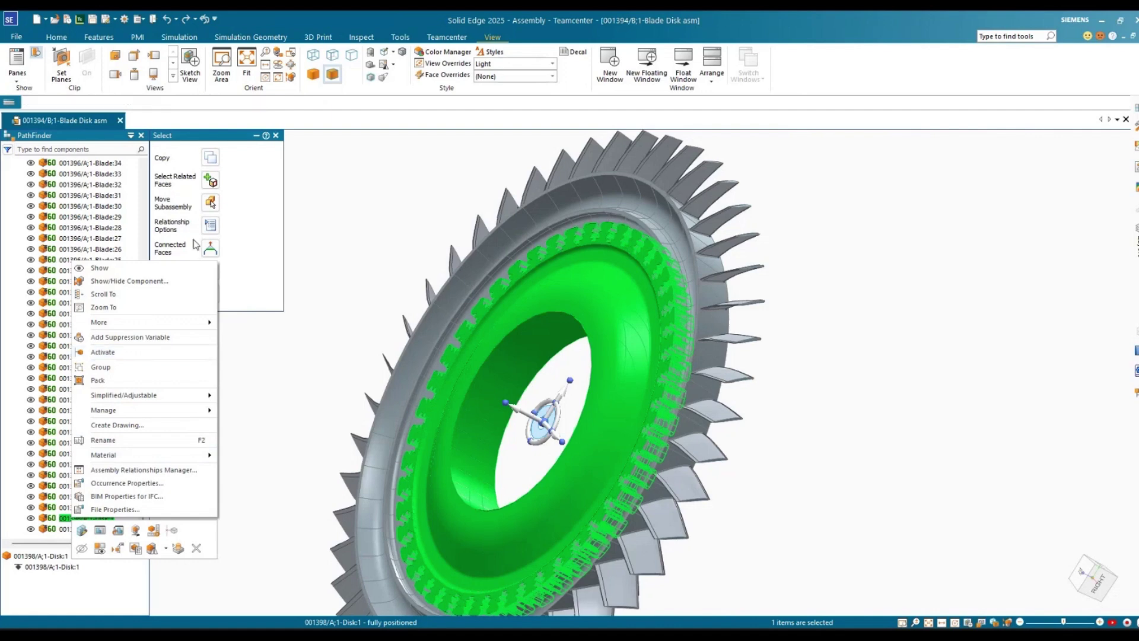
click(118, 530)
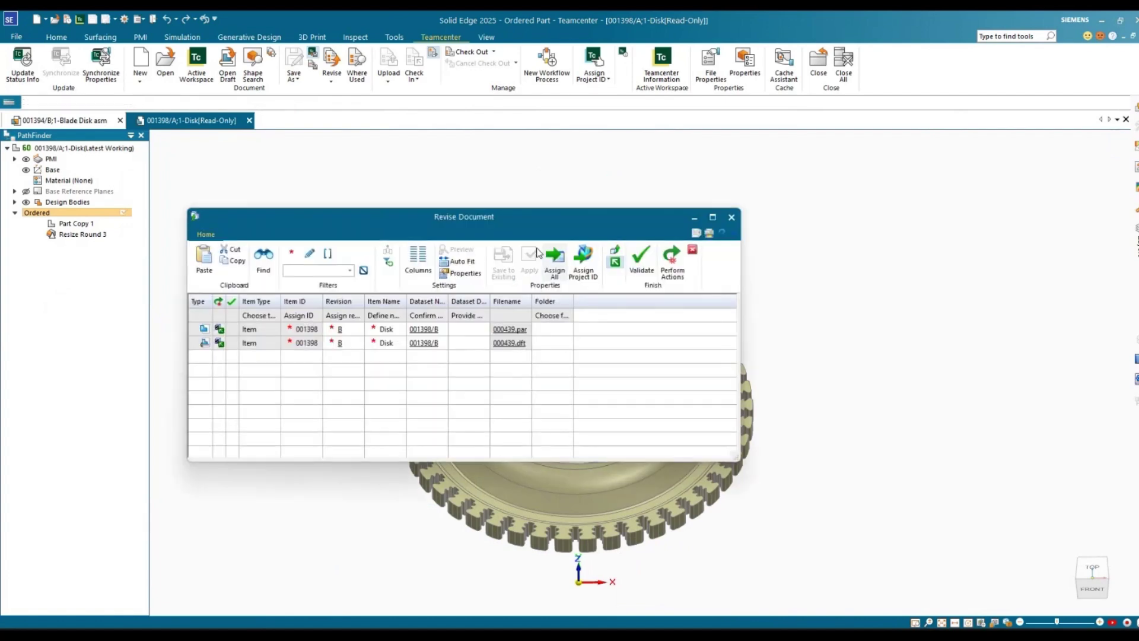
click(641, 259)
click(672, 265)
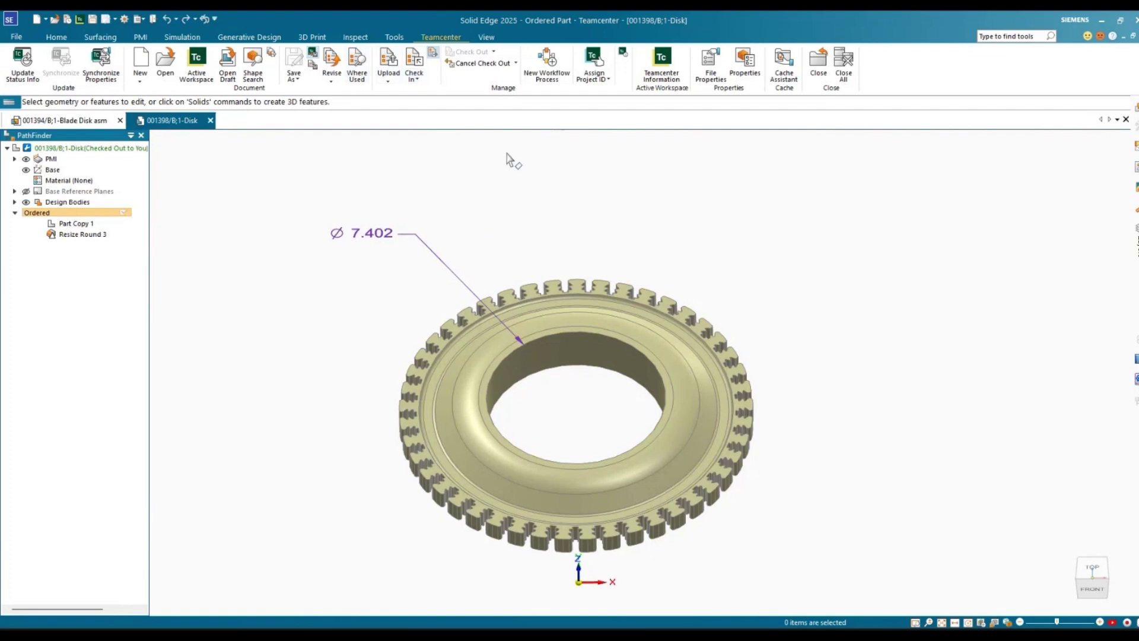
- Resize the two rounds around the Disk's bore, one on each side, to a new radius of 1.000 in
click(57, 37)
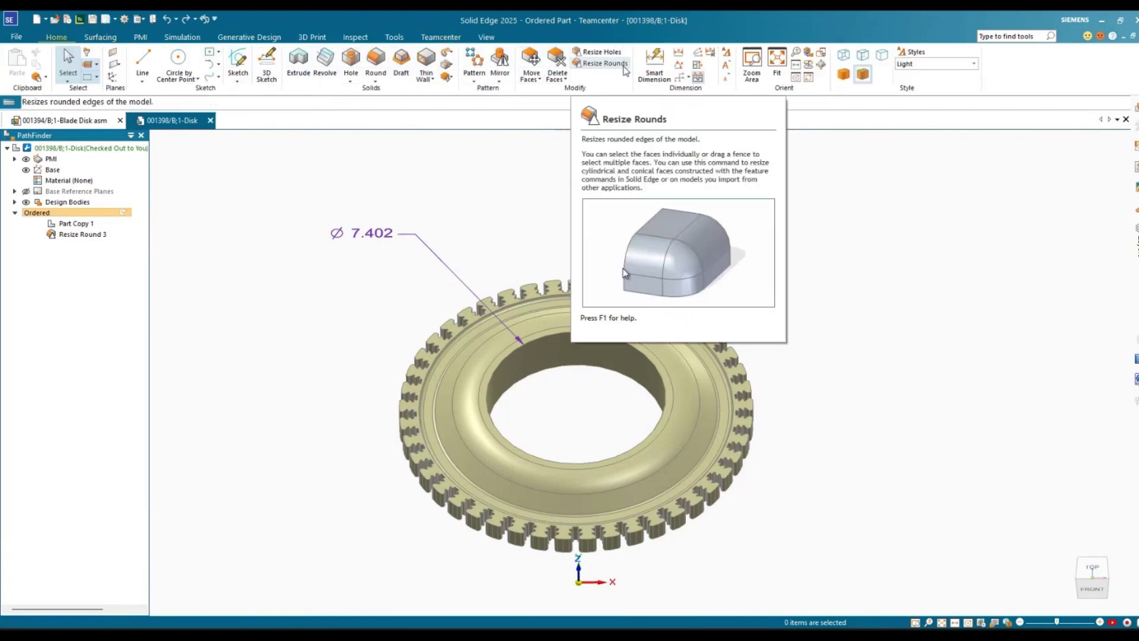
click(624, 65)
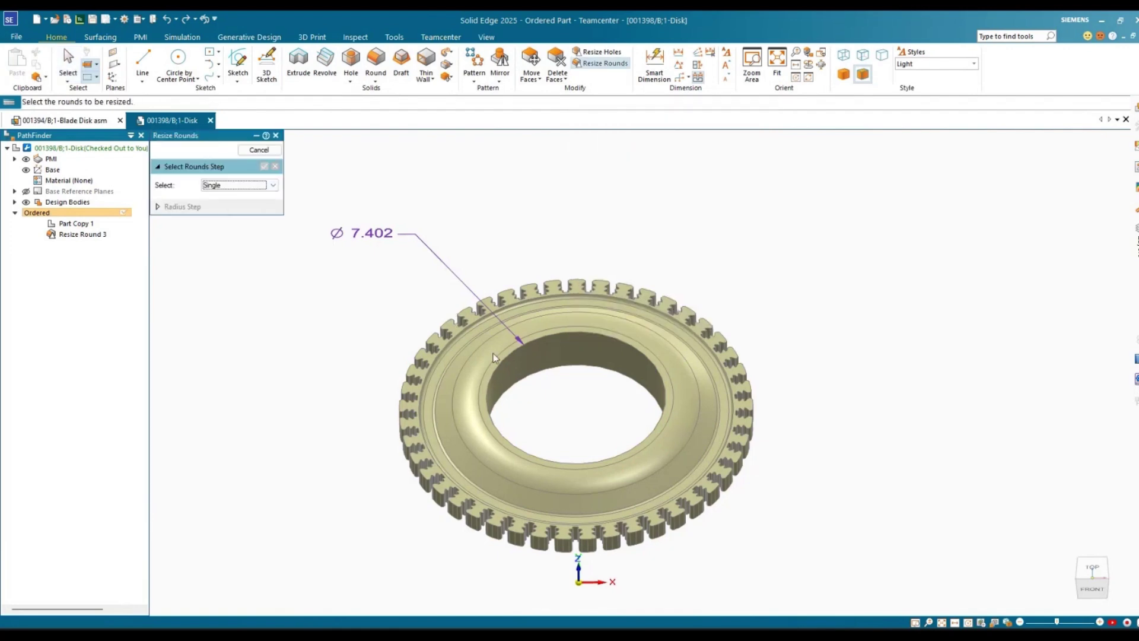
click(488, 339)
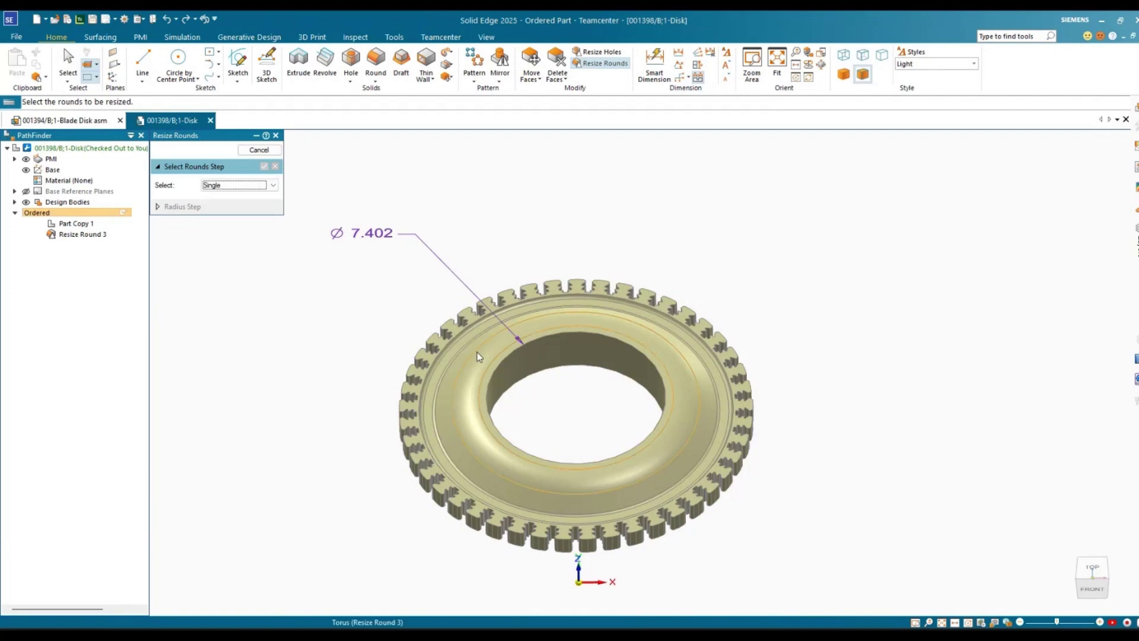
click(482, 360)
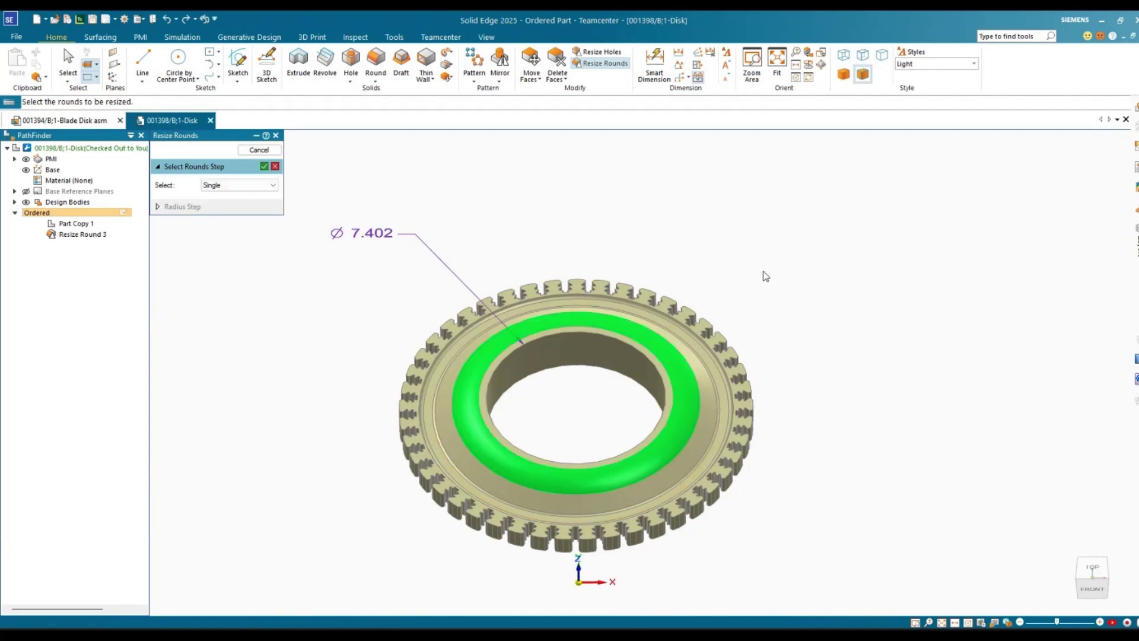
drag(763, 275, 499, 179)
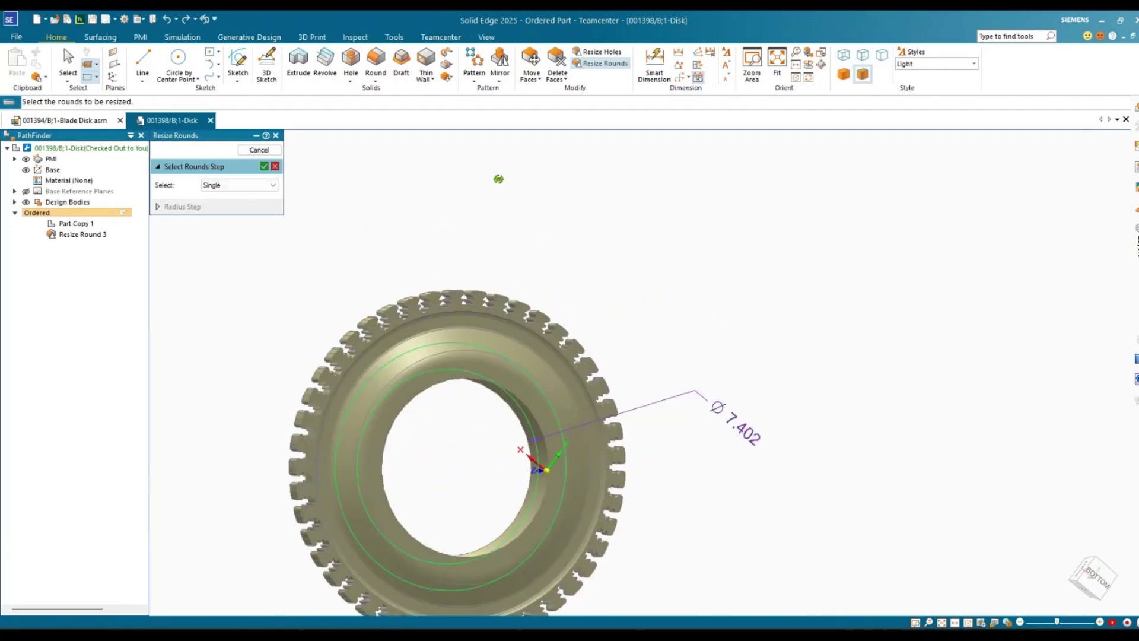
click(439, 362)
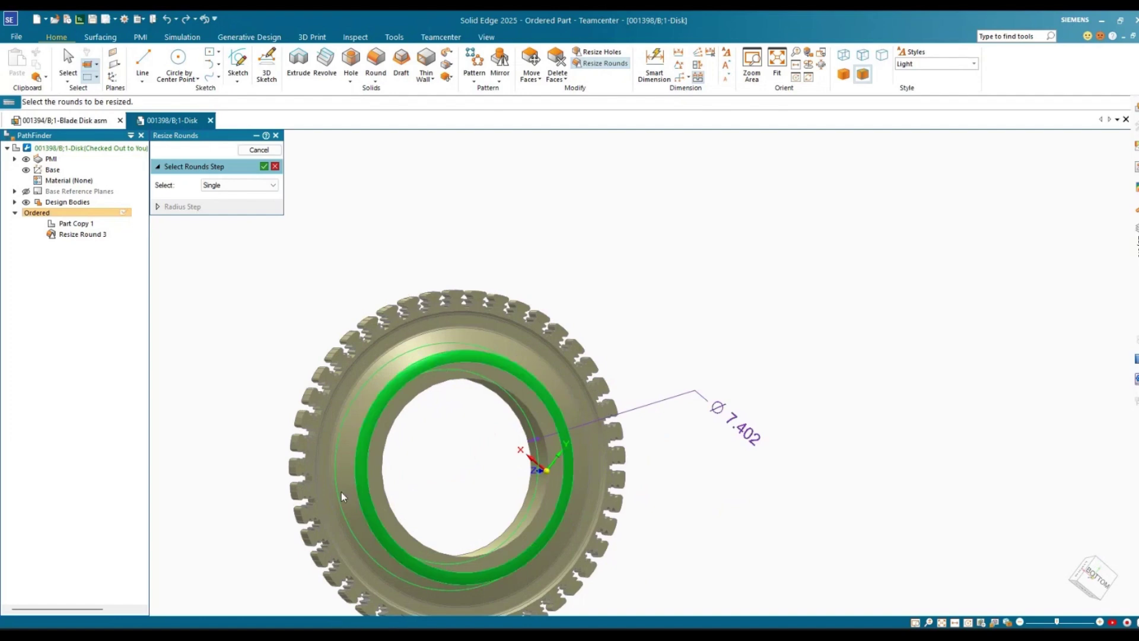
drag(437, 232, 631, 211)
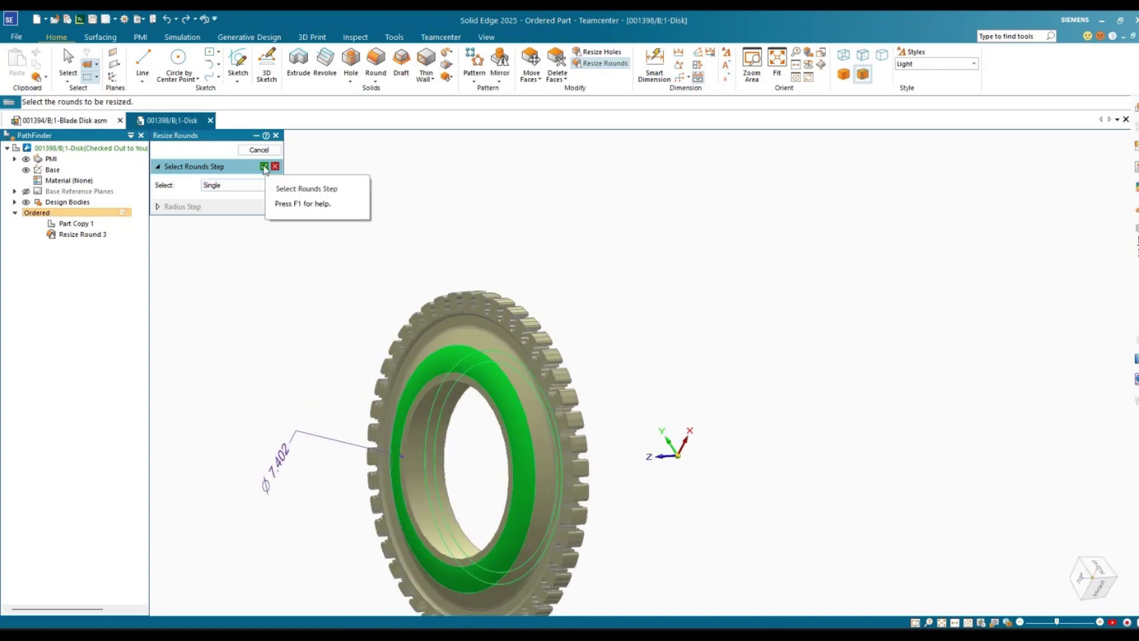
click(264, 166)
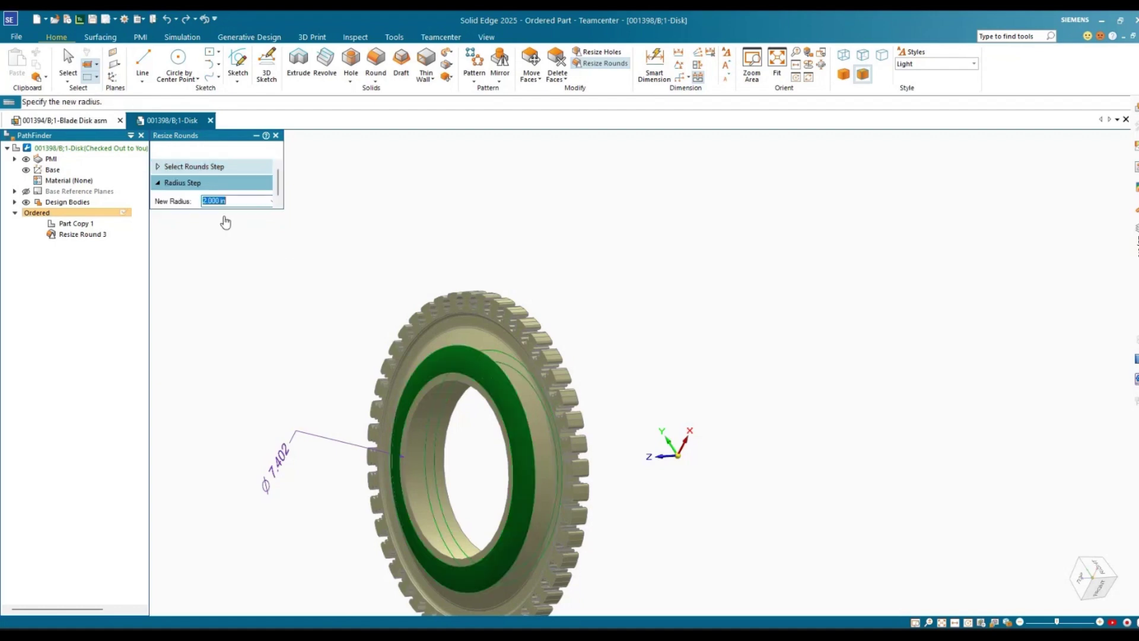
click(206, 201)
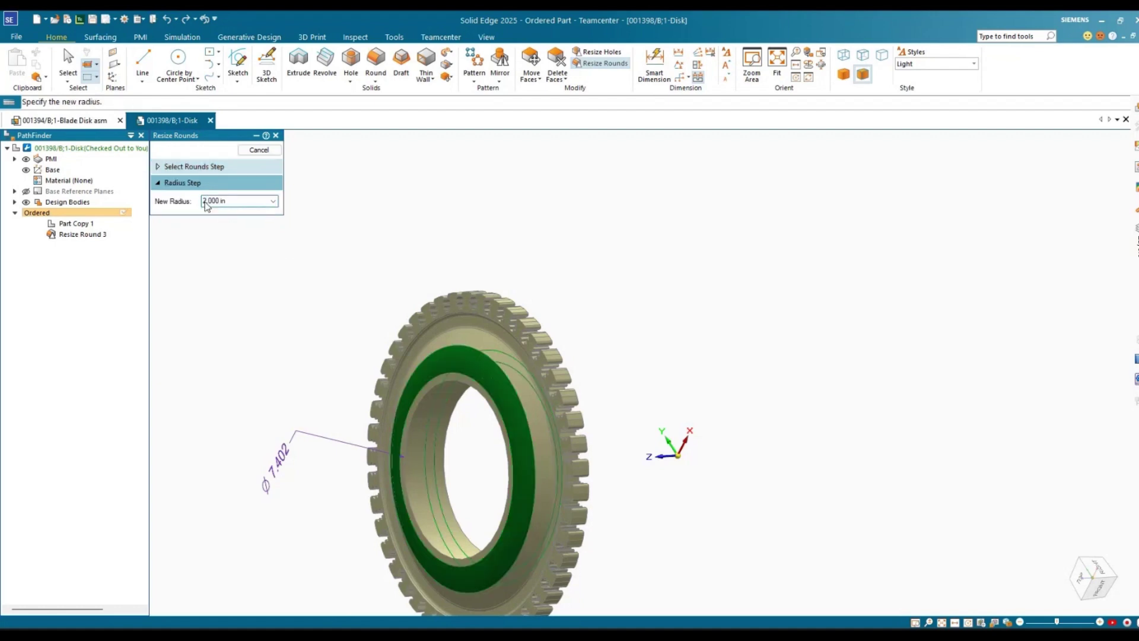
key(Return)
click(259, 150)
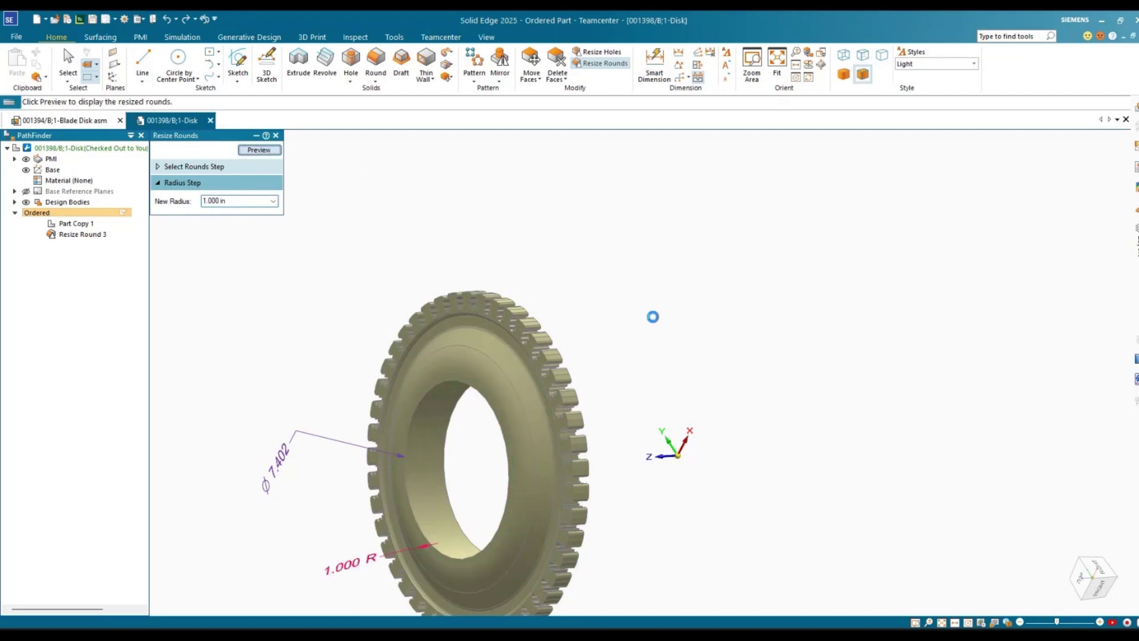
drag(618, 340, 693, 295)
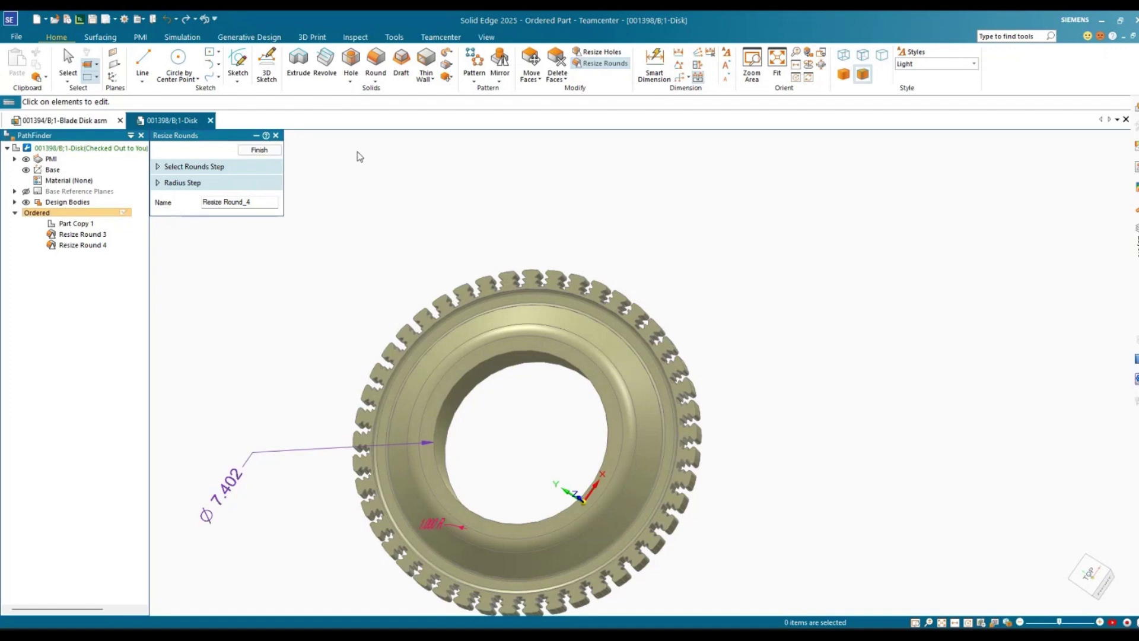
- Save the 001398/B;1-Disk part and check it in to Teamcenter
click(92, 20)
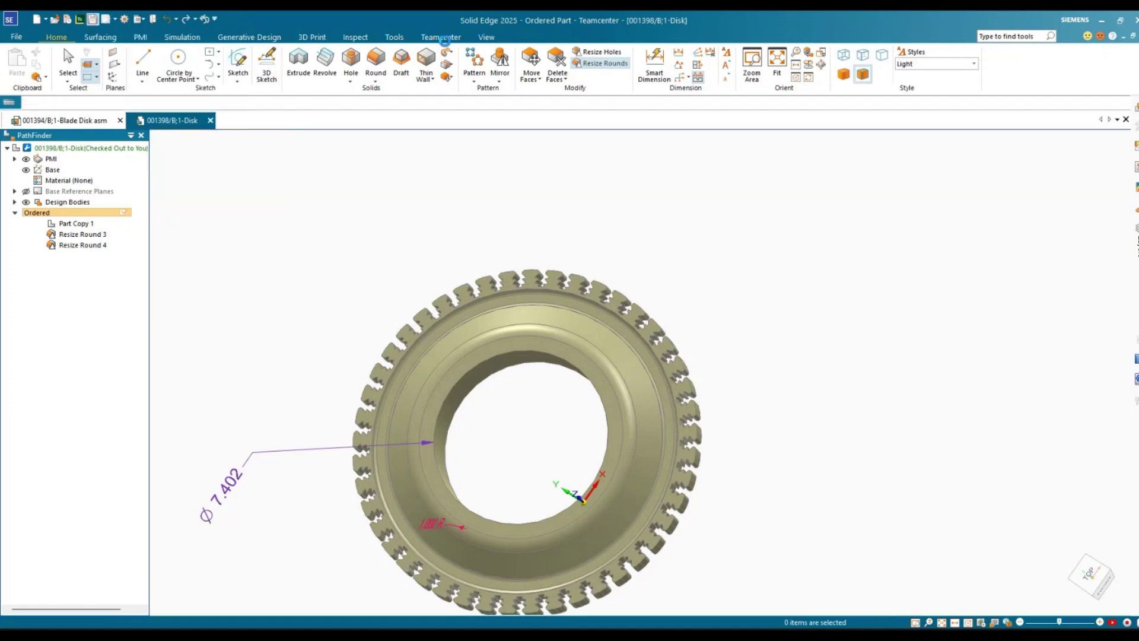
click(442, 37)
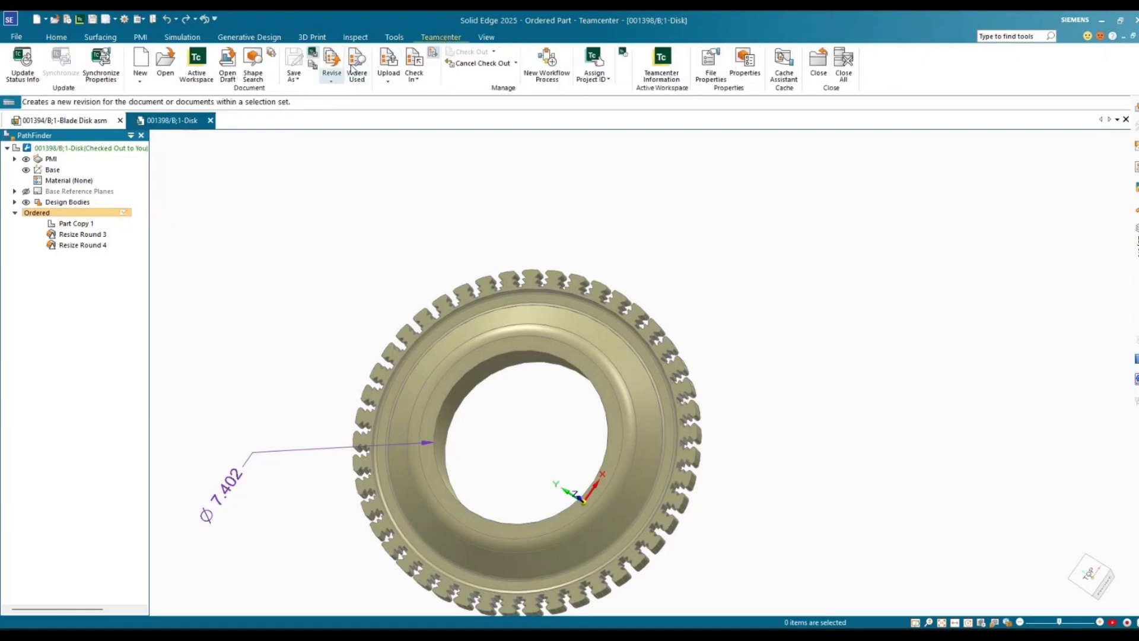
click(414, 59)
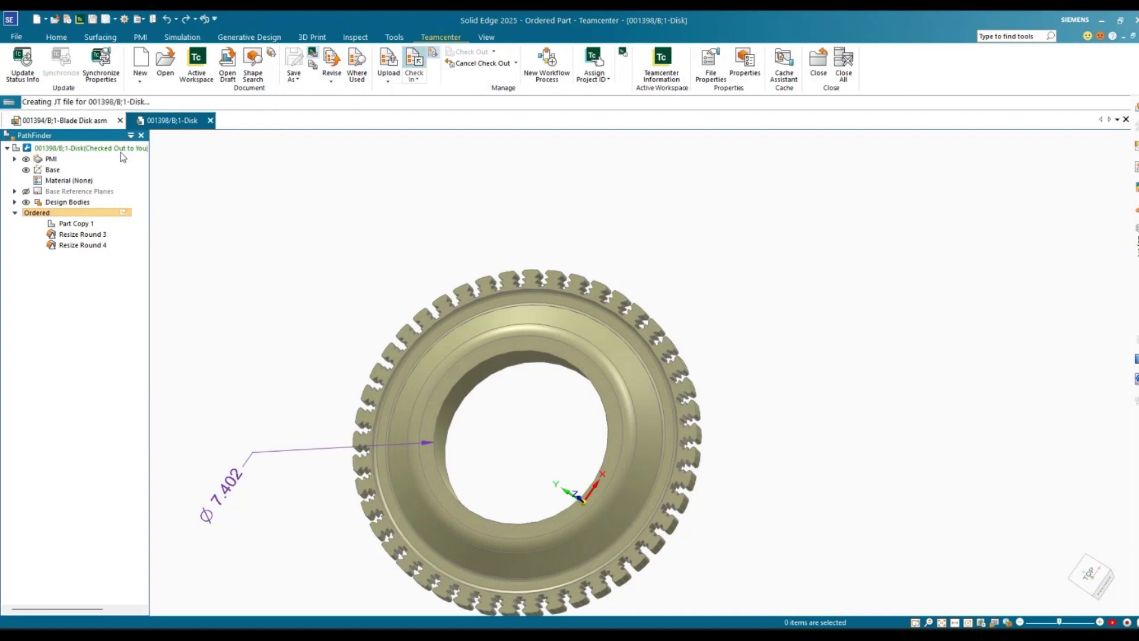
- Return to the 001394/B;1-Blade Disk asm assembly, select its top-level entry and save it
click(98, 121)
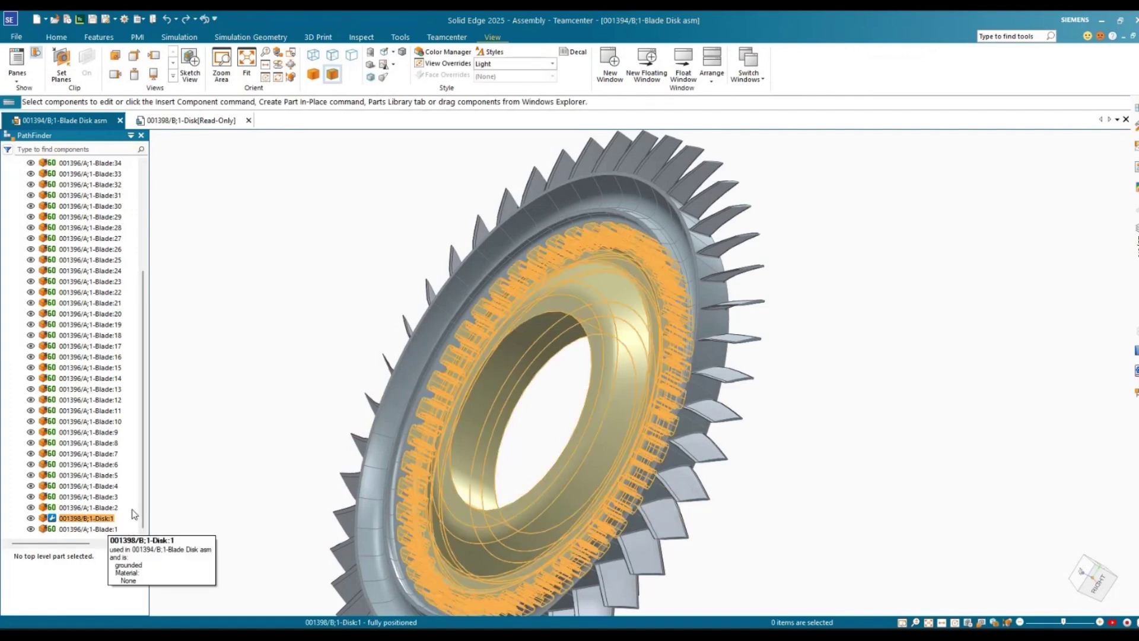
scroll(119, 386, up, 5)
click(78, 164)
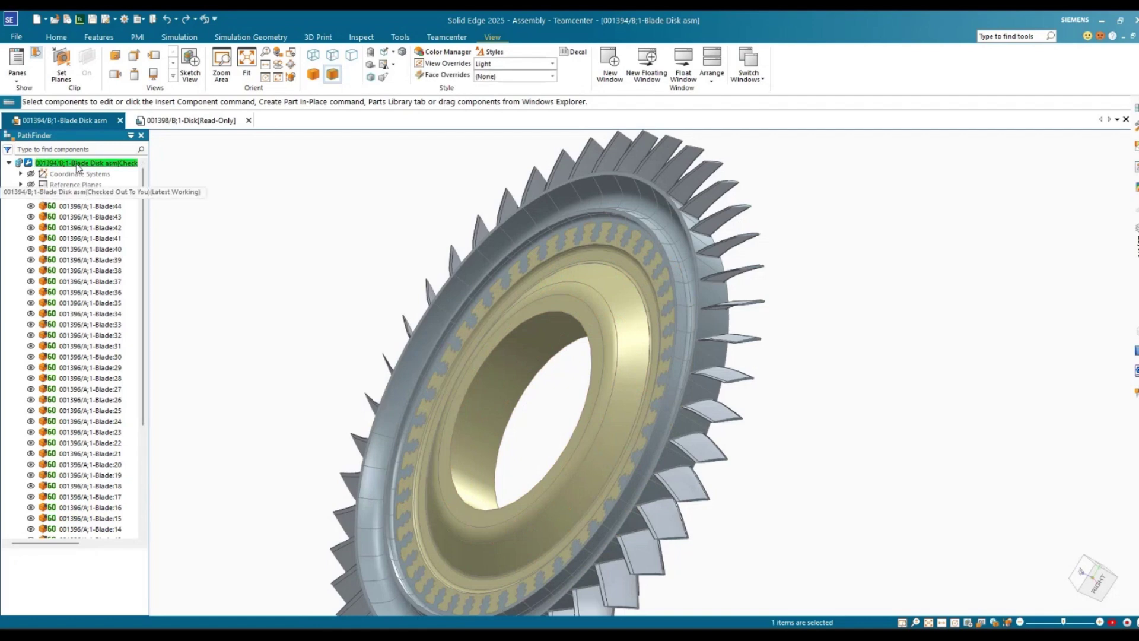
click(92, 19)
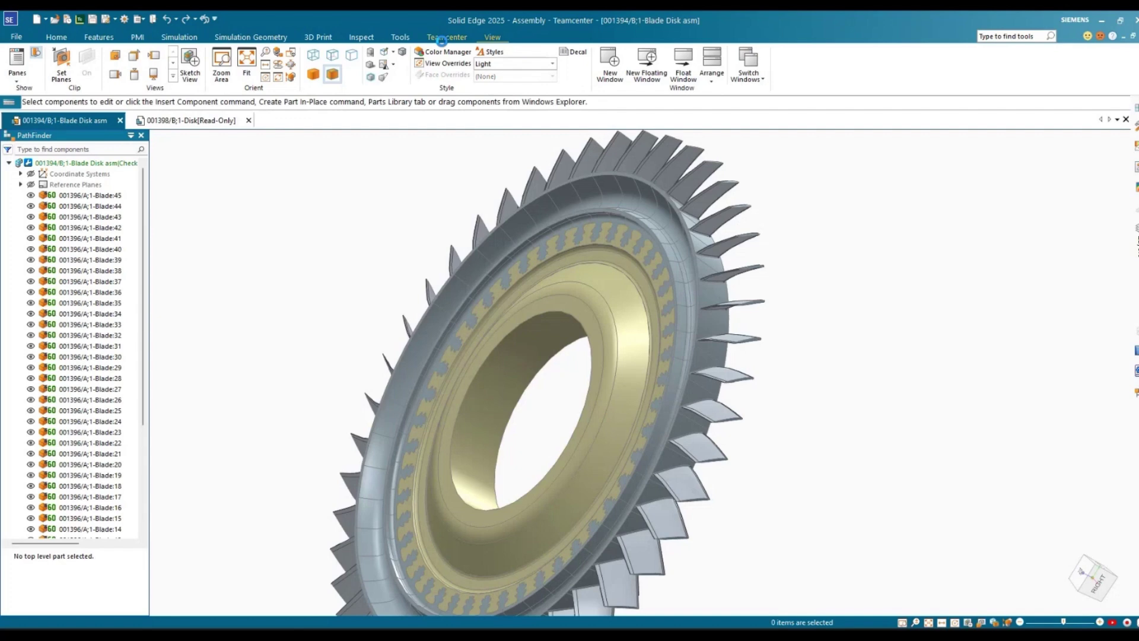
click(444, 38)
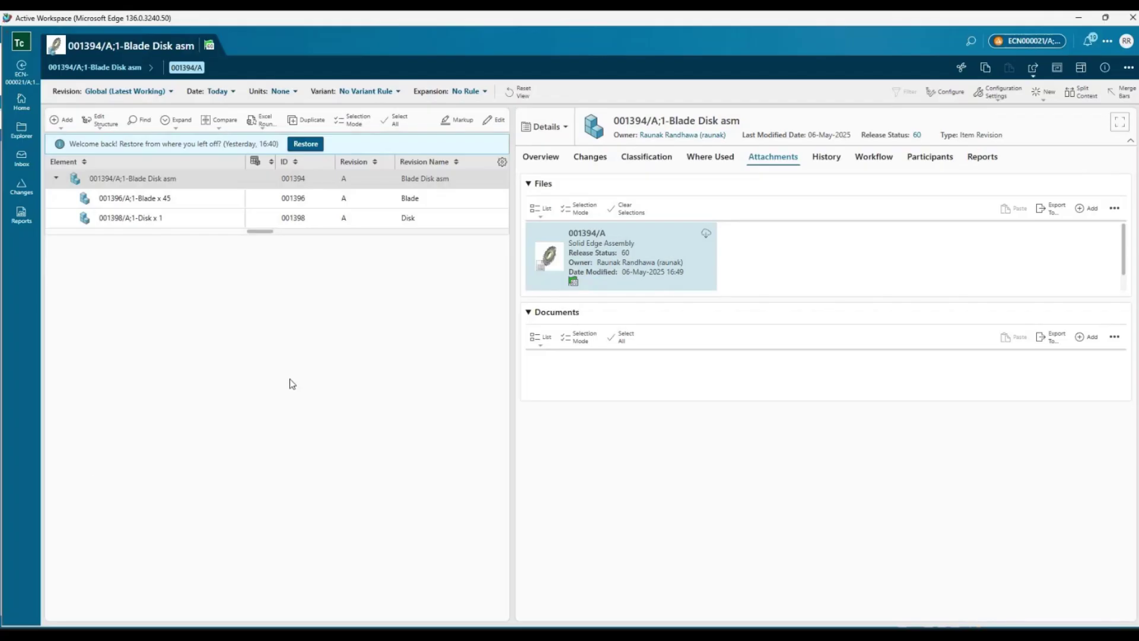
- Switch to Active Workspace, open ECN-000021 Reduce Disk Round from the open changes and expand Blade Disk asm in its change summary
click(26, 195)
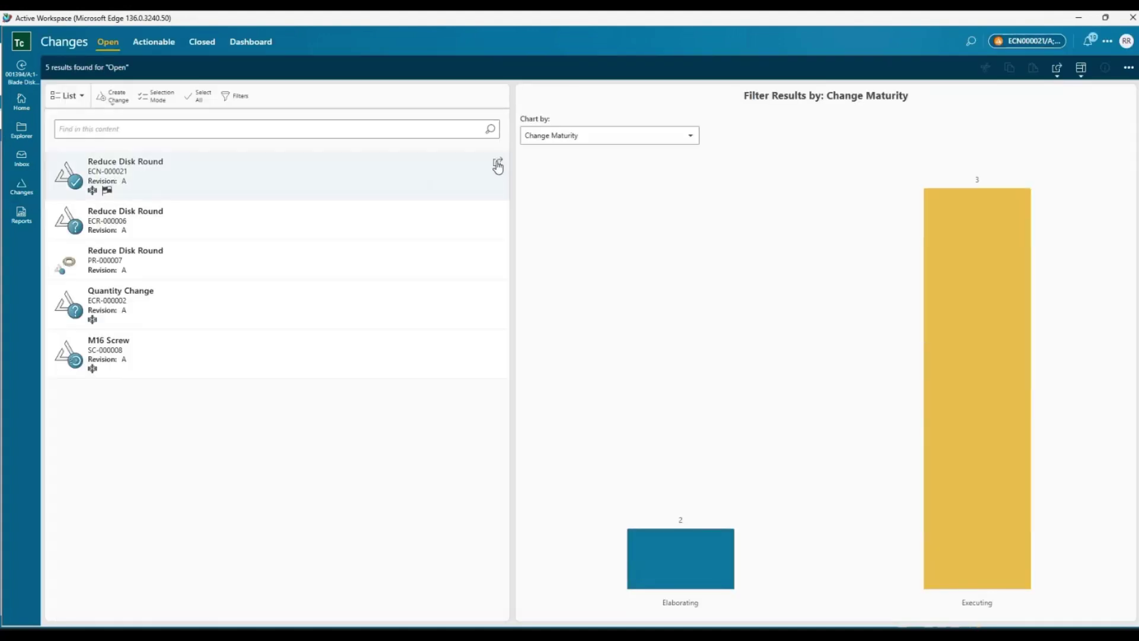
click(497, 164)
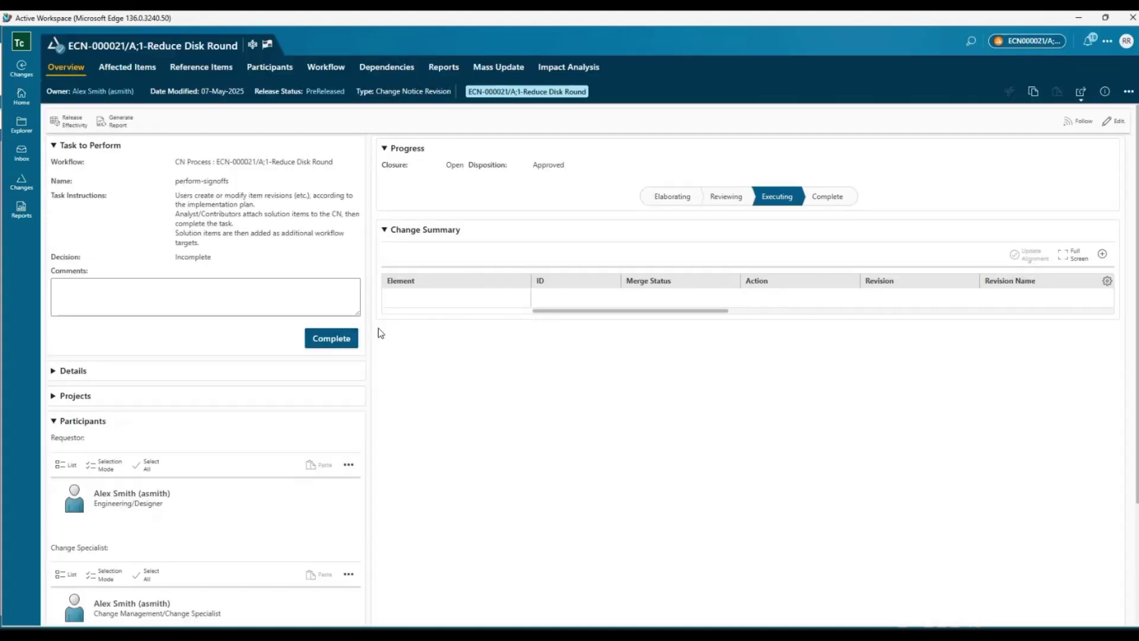
click(396, 298)
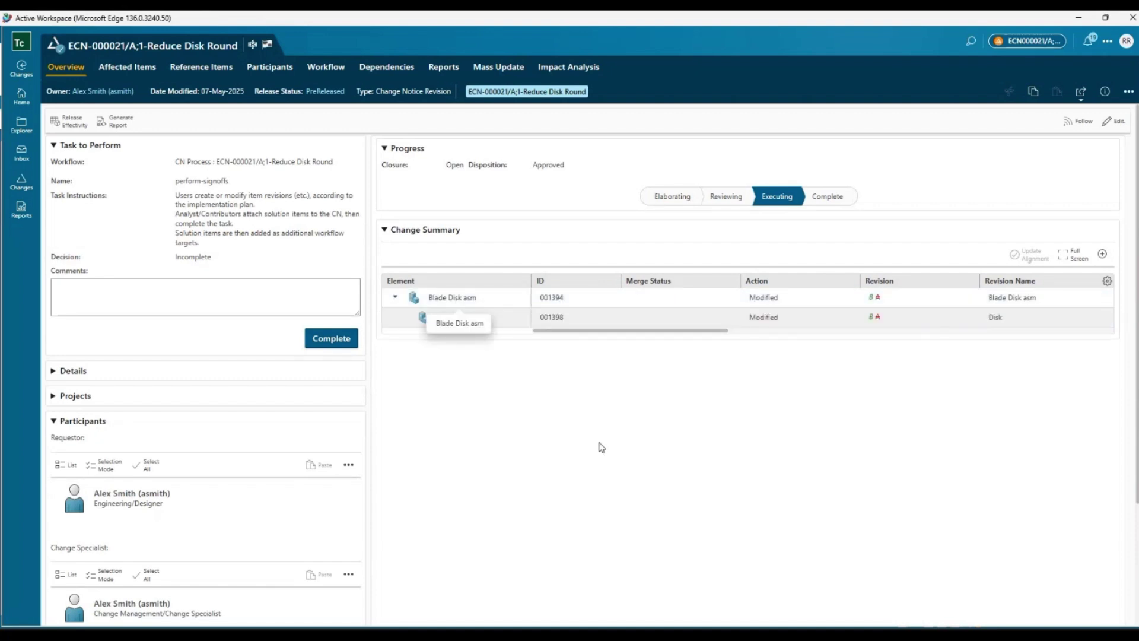
click(891, 303)
click(460, 318)
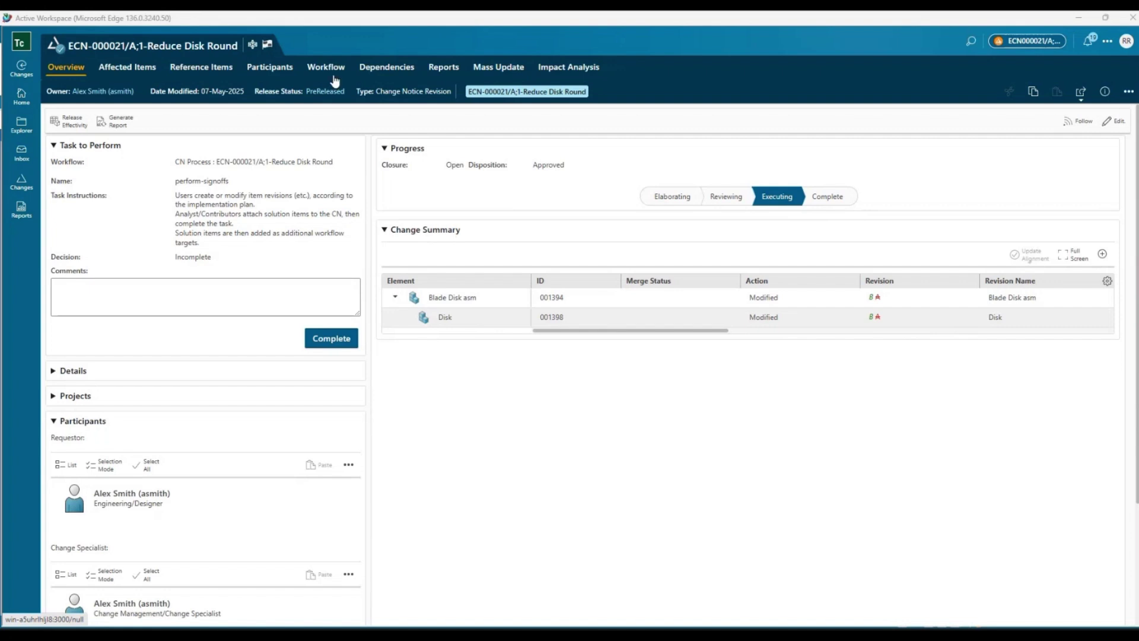
- Examine the Execute Implementation Plan task in ECN-000021's workflow diagram and complete the analyst's perform-signoffs task
click(330, 74)
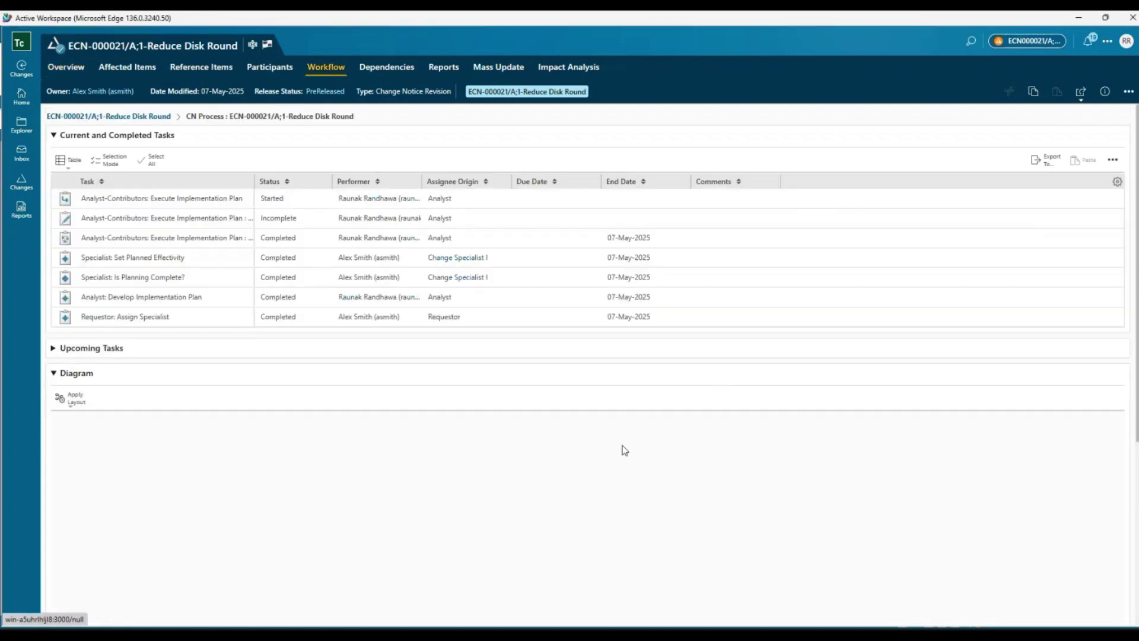
scroll(673, 313, down, 5)
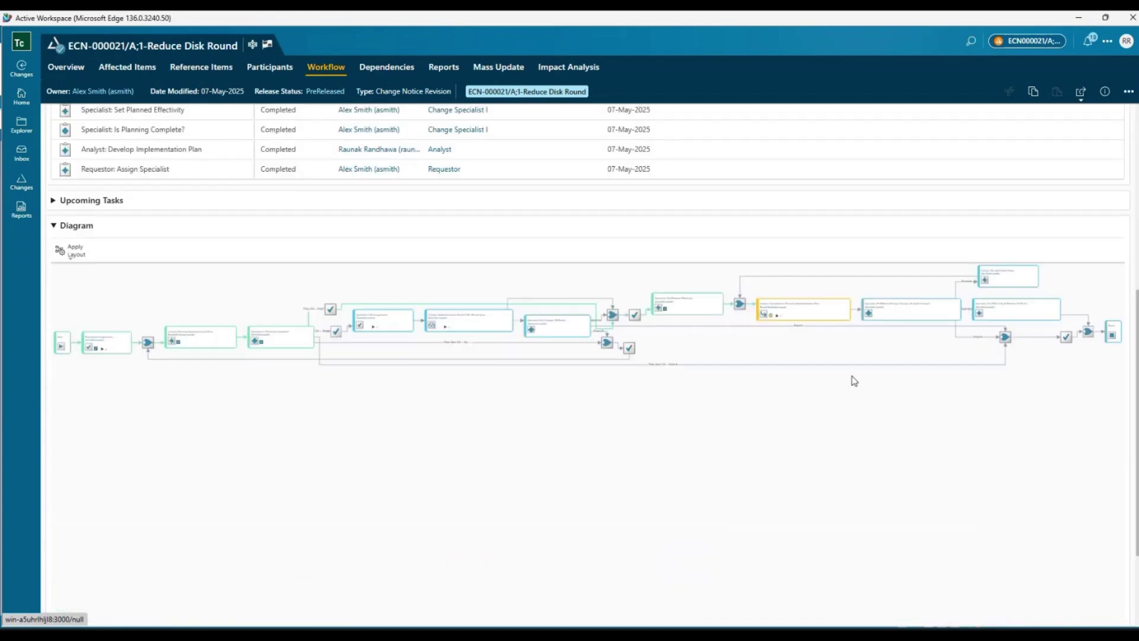
scroll(519, 459, up, 5)
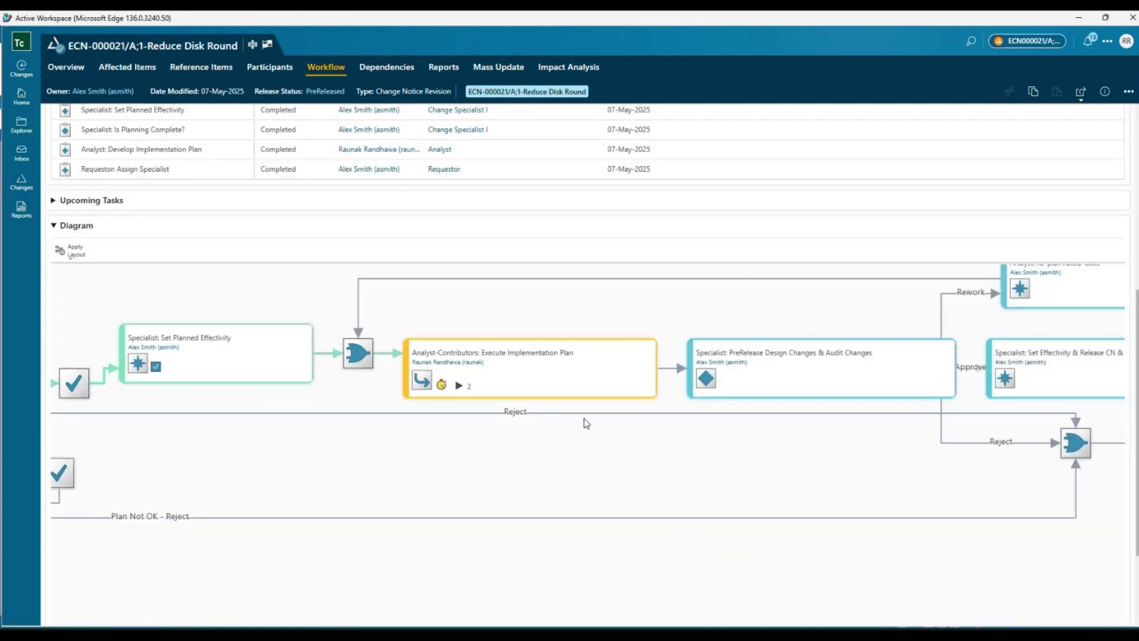
drag(584, 418, 586, 452)
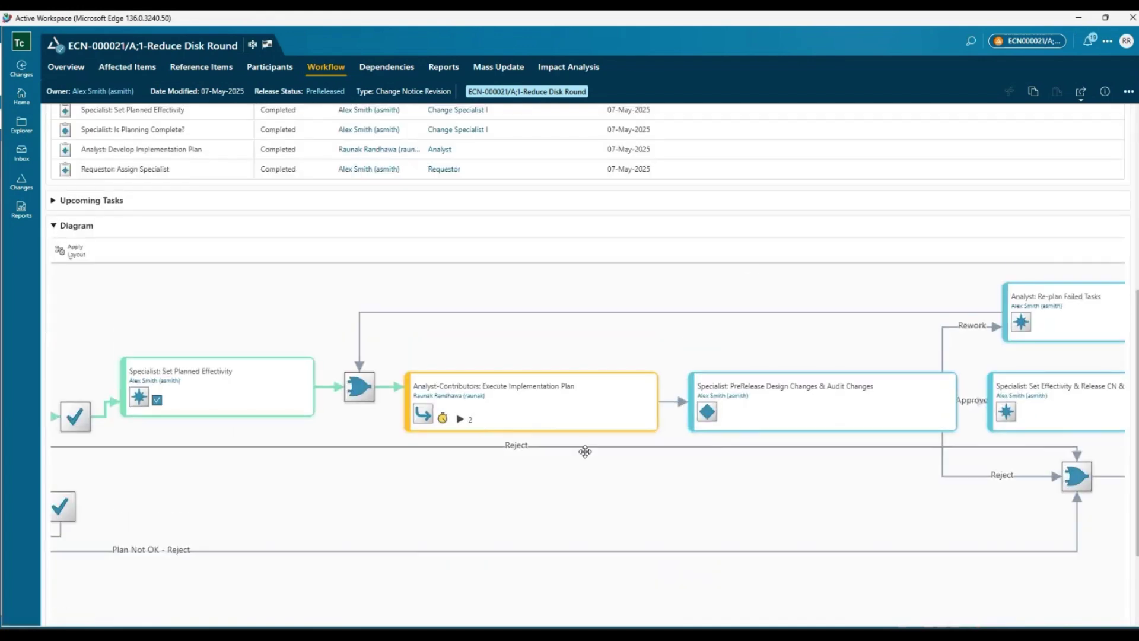
click(77, 72)
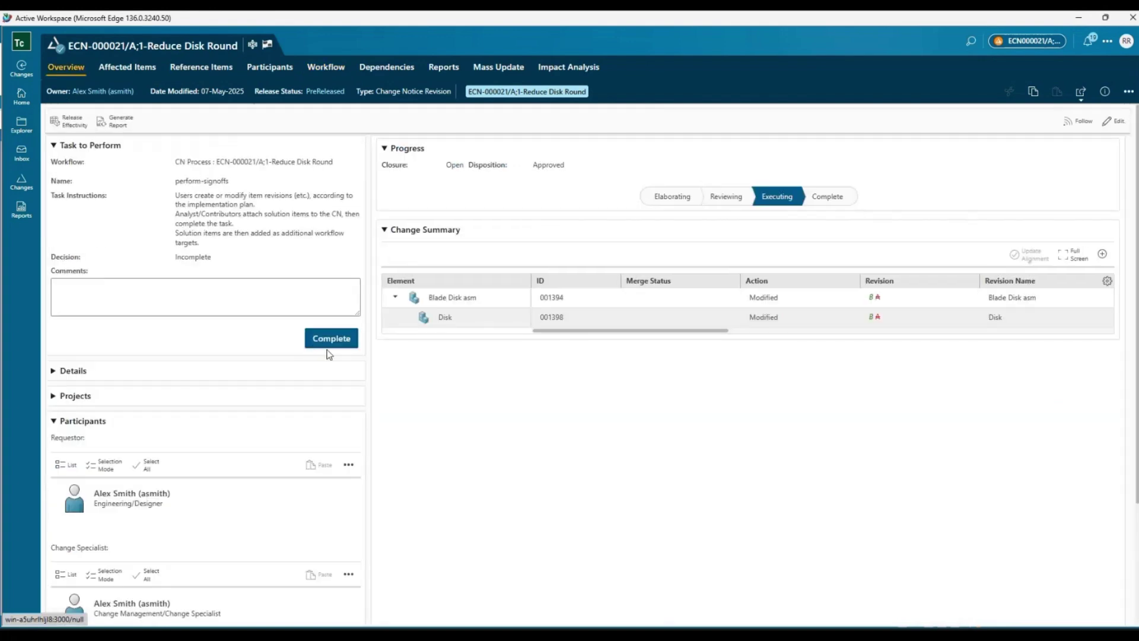
click(333, 339)
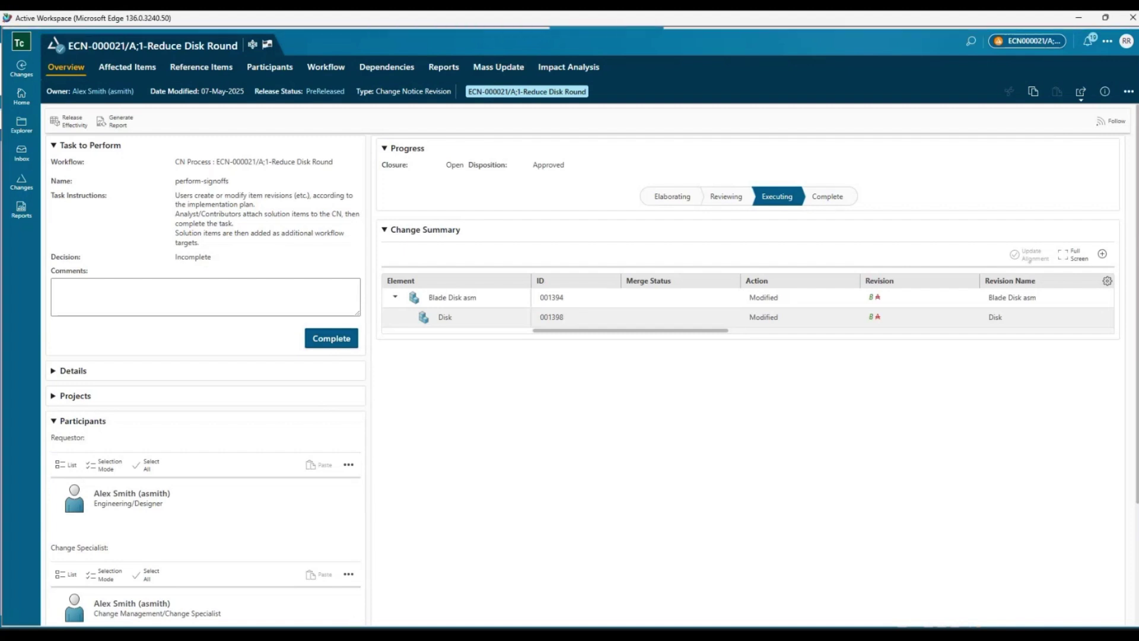
- Switch to the change specialist's browser session, open ECN-000021, expand Blade Disk asm in the change summary and approve the PreRelease audit task
mouse_move(338, 635)
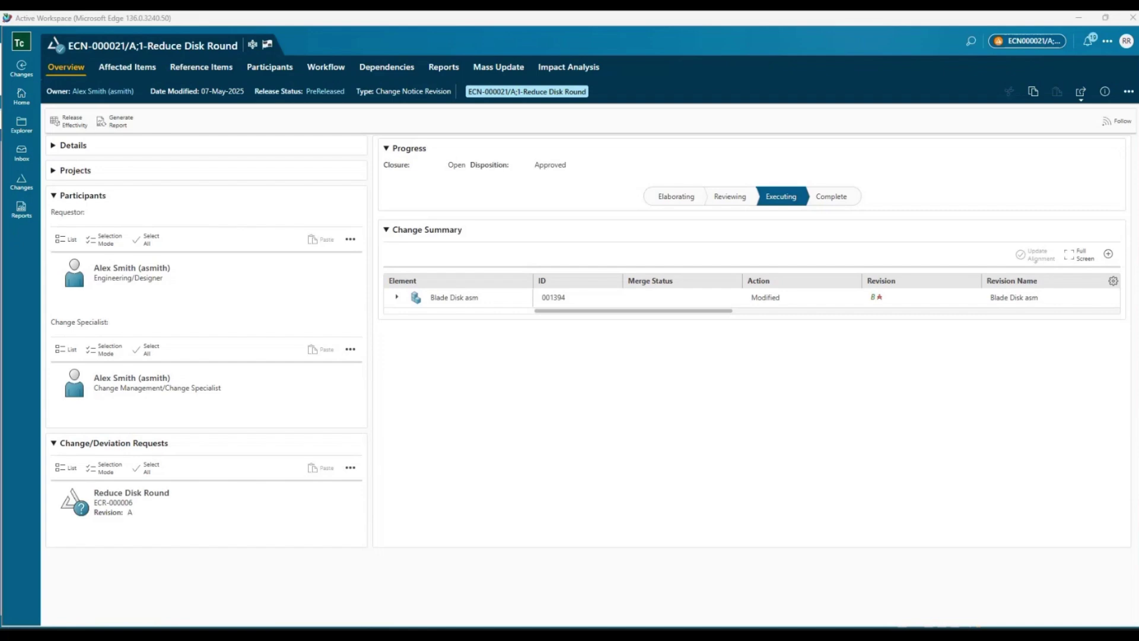
click(338, 579)
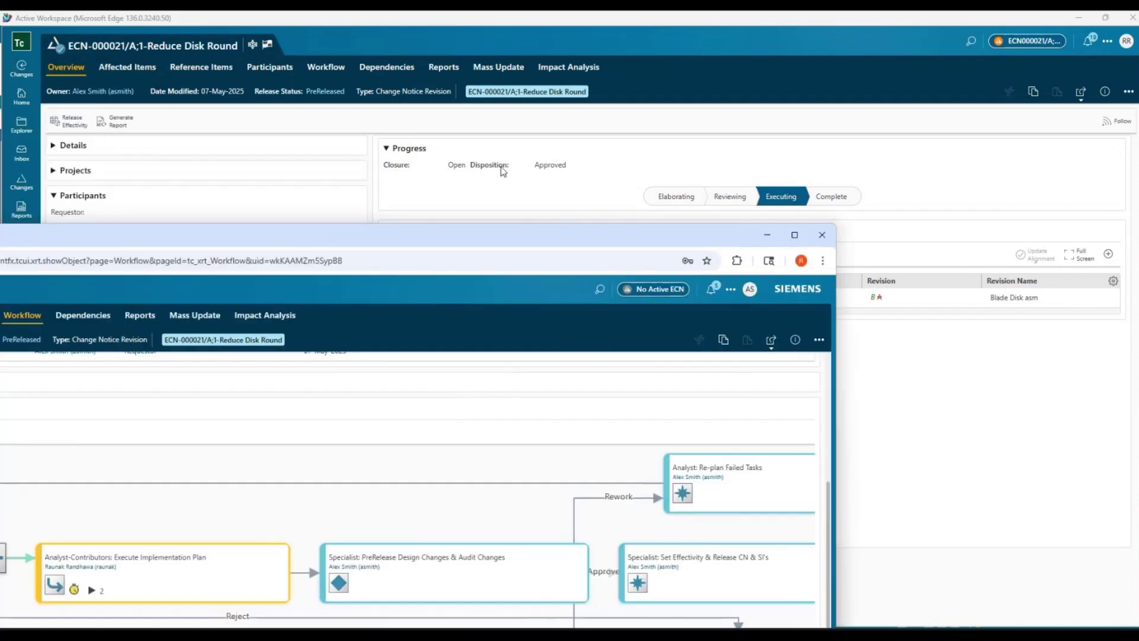
drag(503, 172, 463, 5)
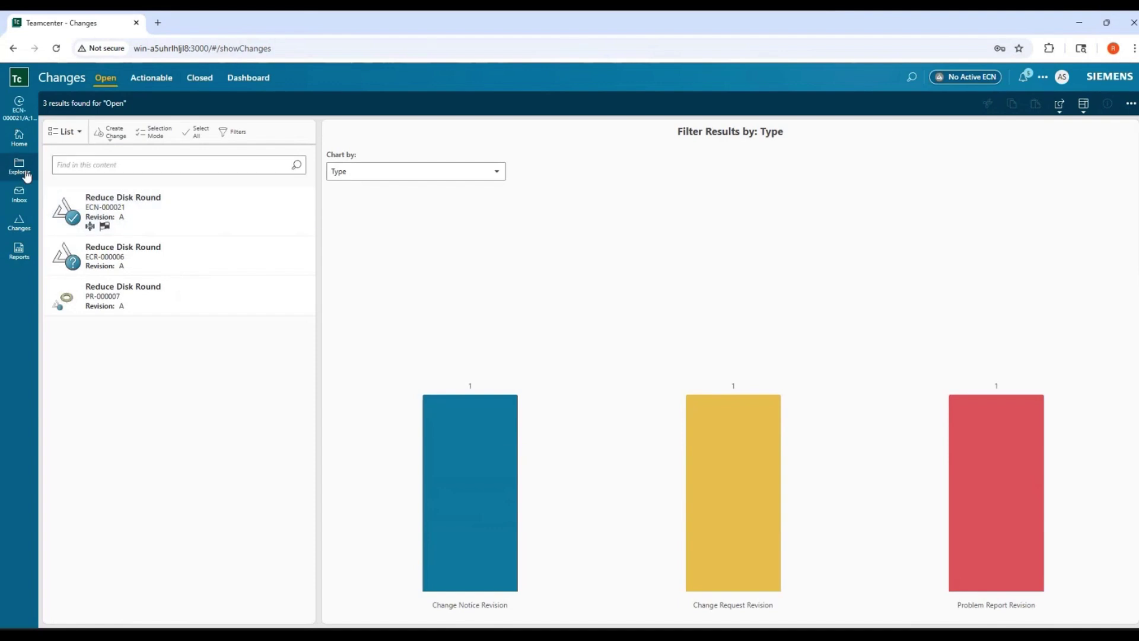
click(306, 200)
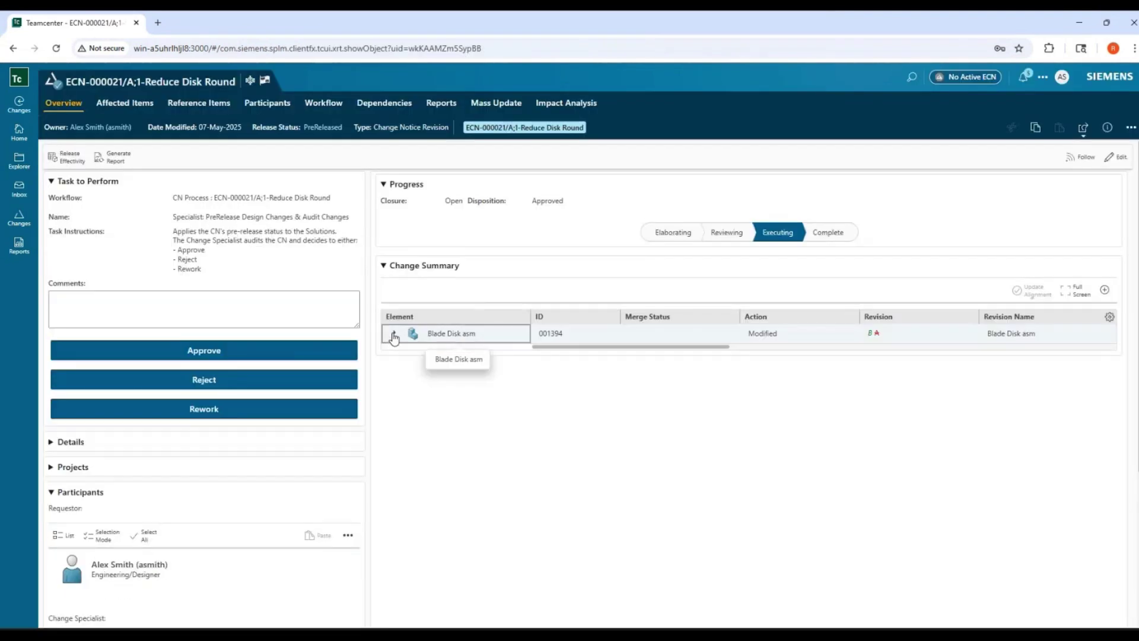
click(394, 336)
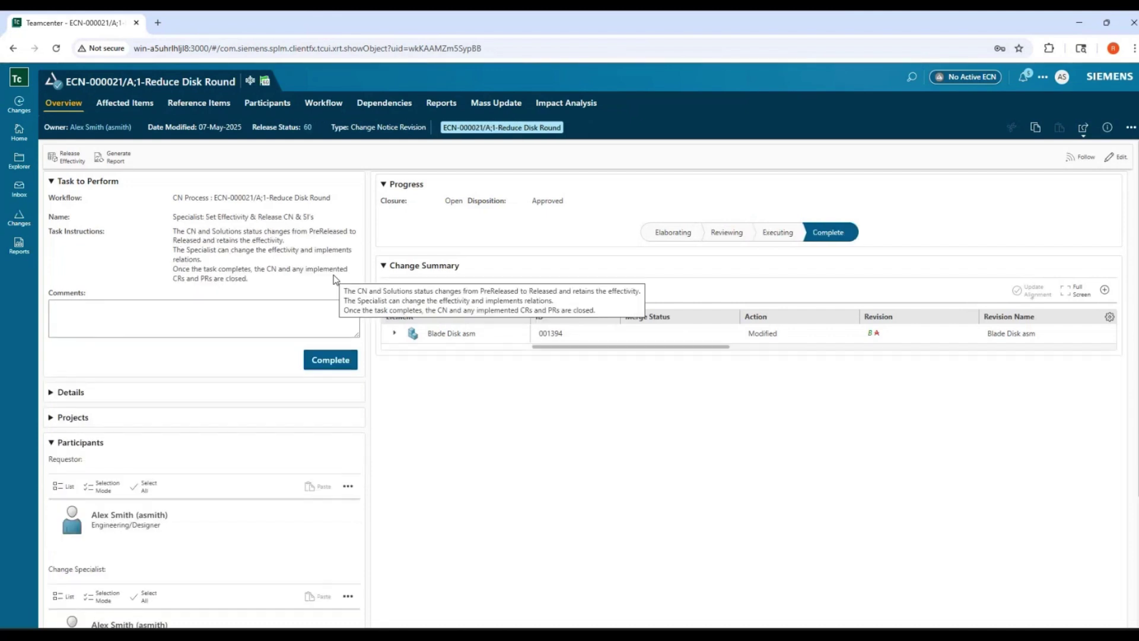
- Add a date release effectivity to ECN-000021 starting 26-May-2025 and ending at UP - All Future Dates
click(71, 159)
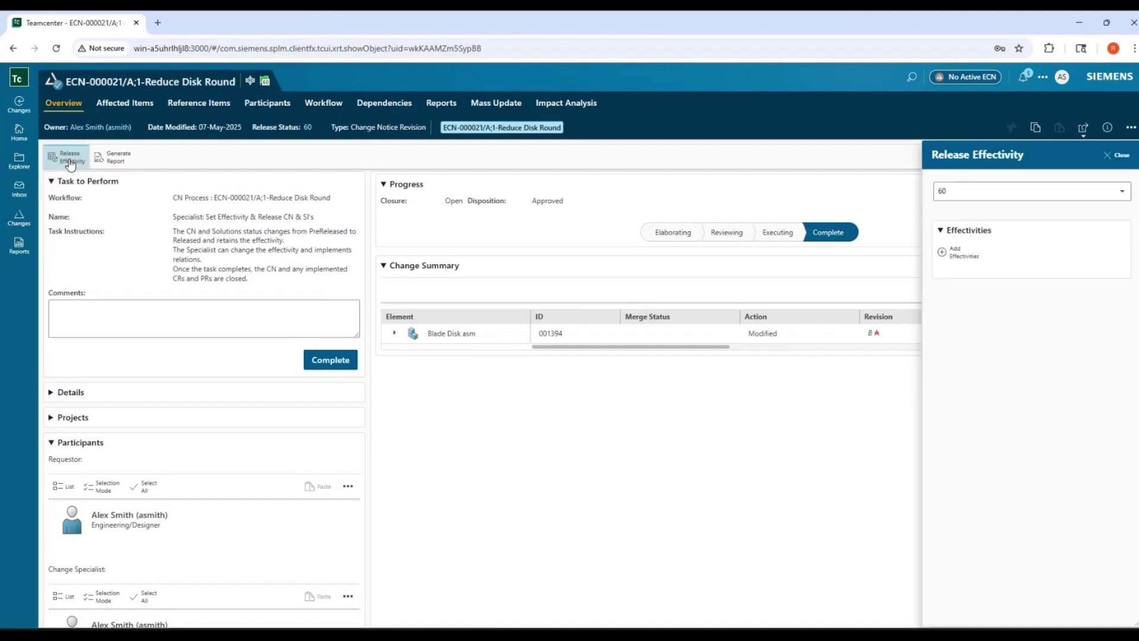
click(954, 257)
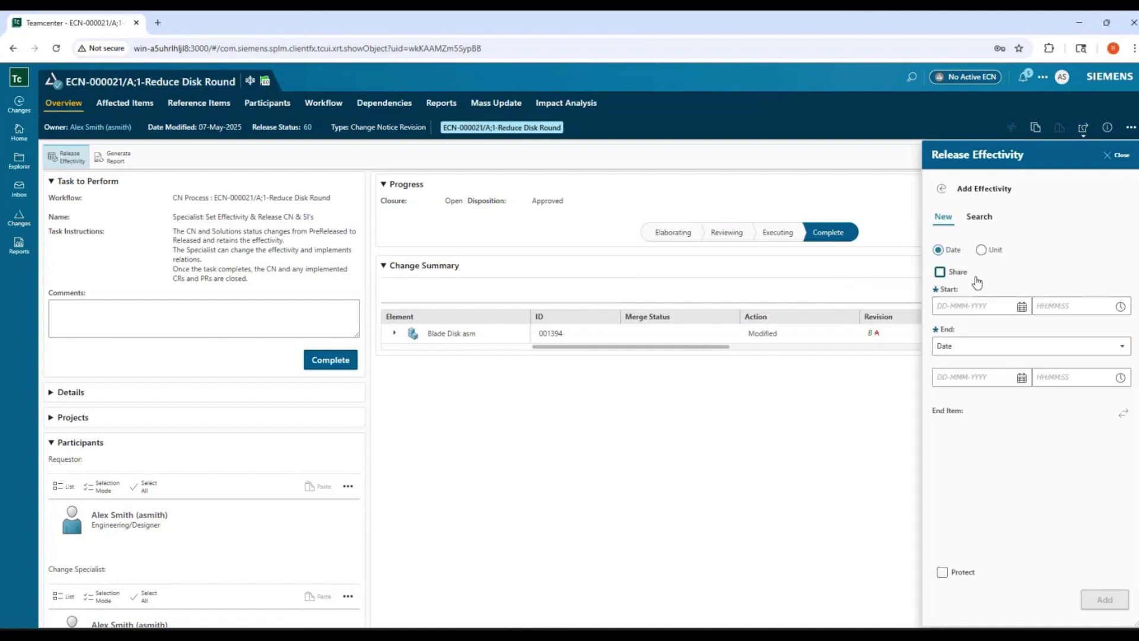
click(1022, 307)
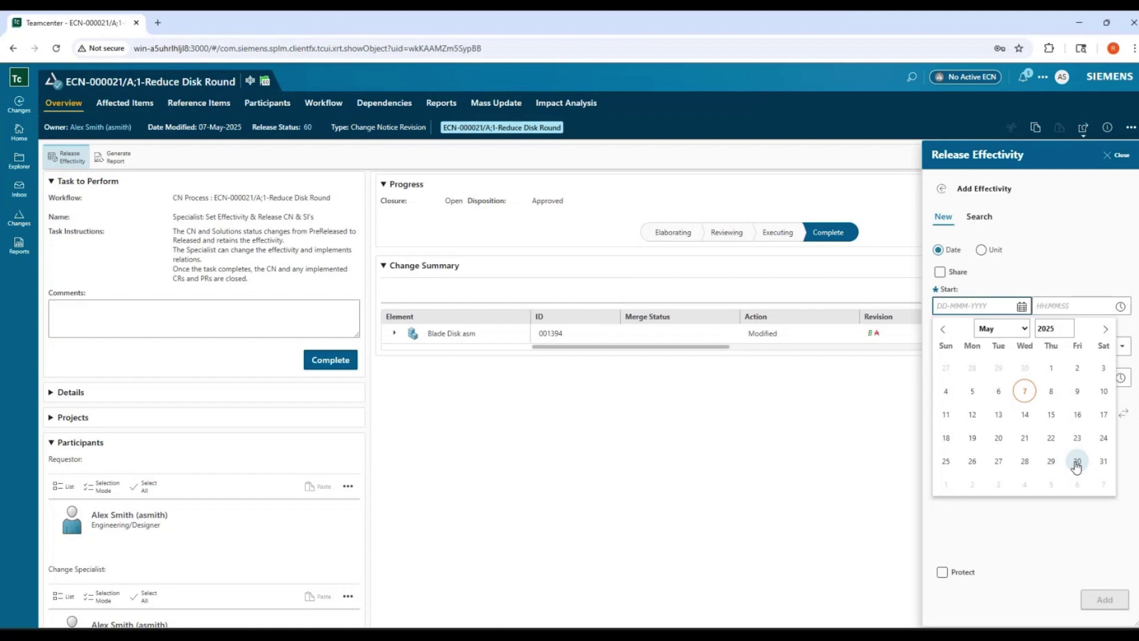
click(973, 462)
click(1121, 346)
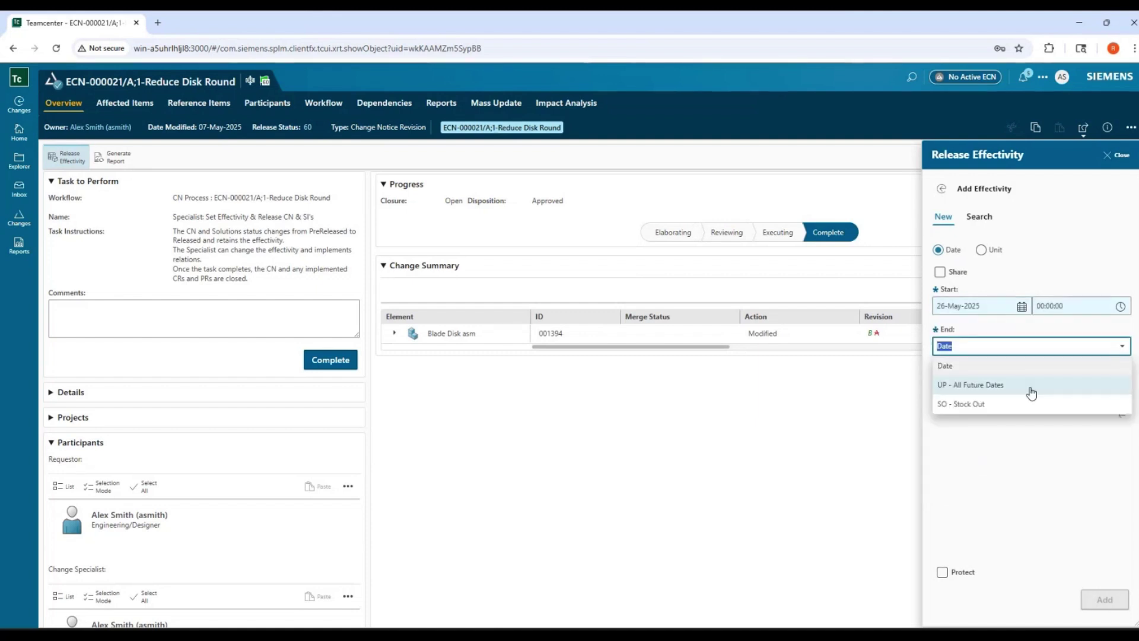
click(999, 394)
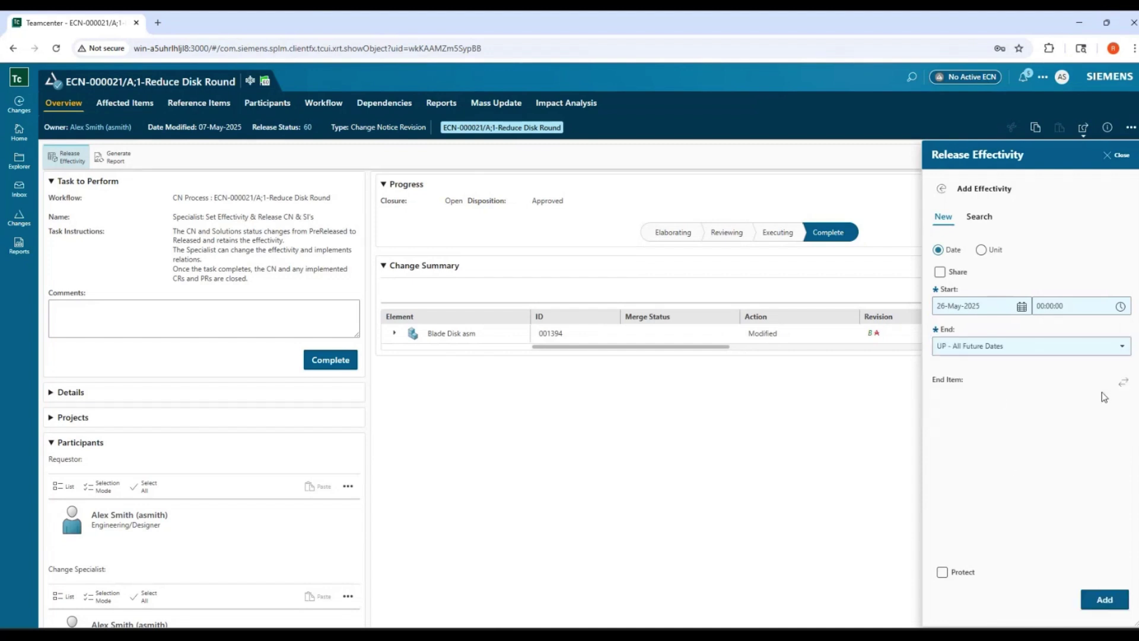
click(1105, 600)
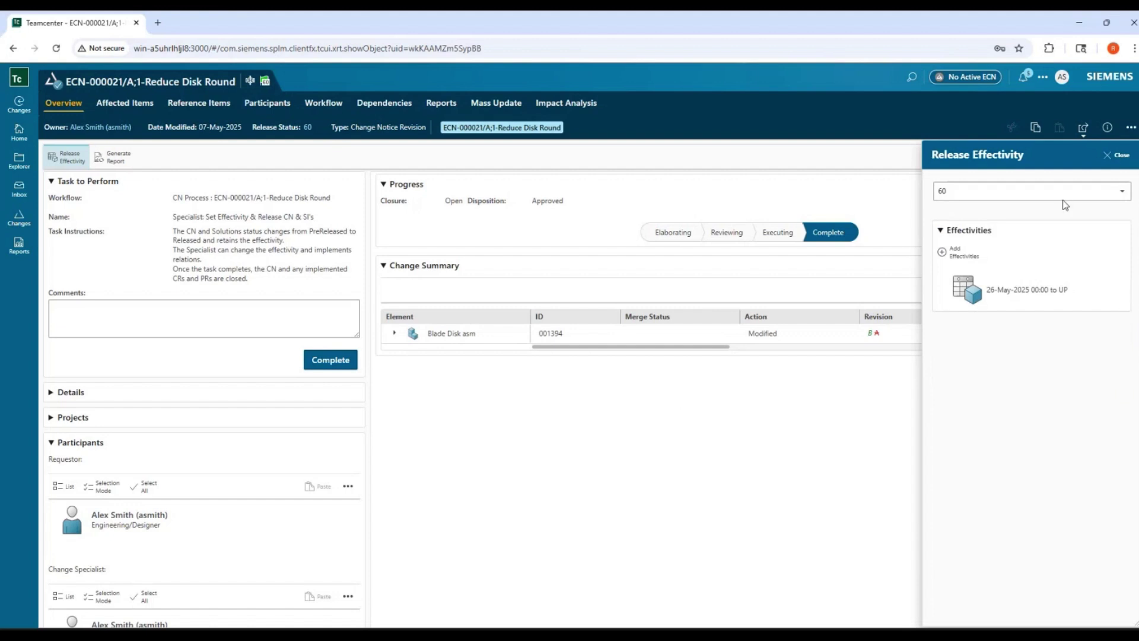
click(1123, 158)
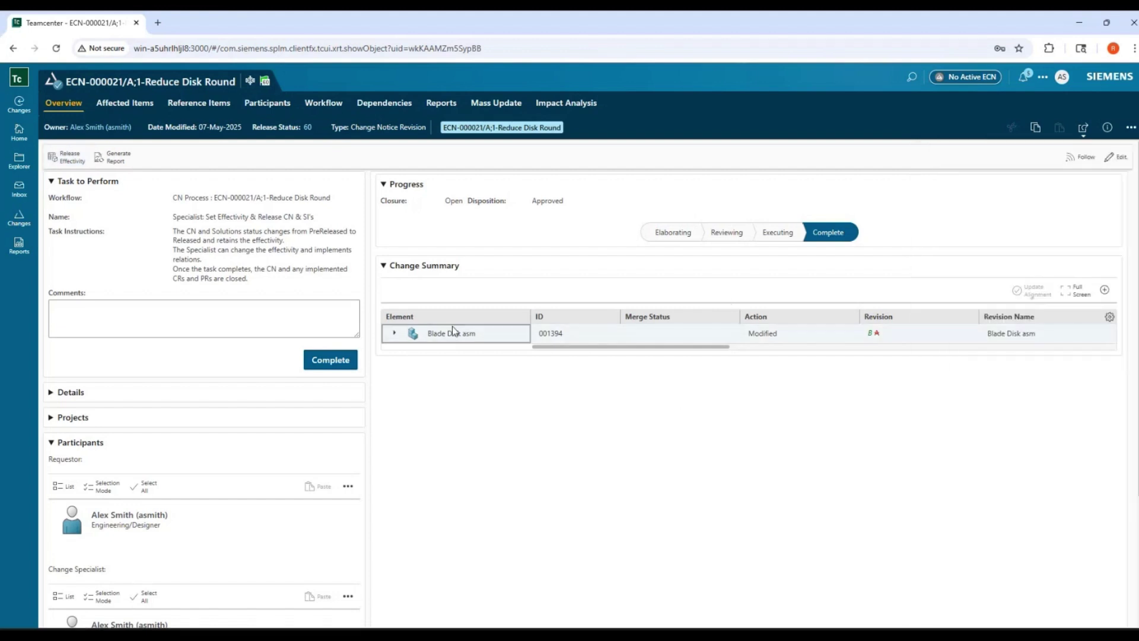
- Inspect the end of ECN-000021's workflow diagram and complete the Specialist: Set Effectivity & Release CN & SI's task
click(341, 111)
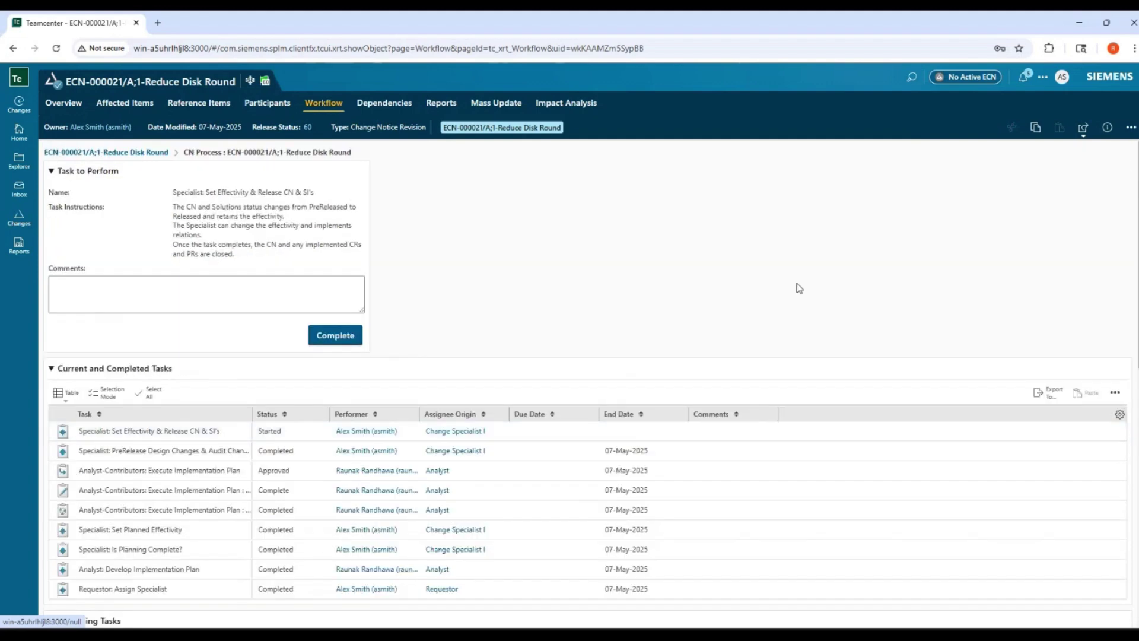
scroll(796, 291, down, 7)
drag(900, 420, 561, 481)
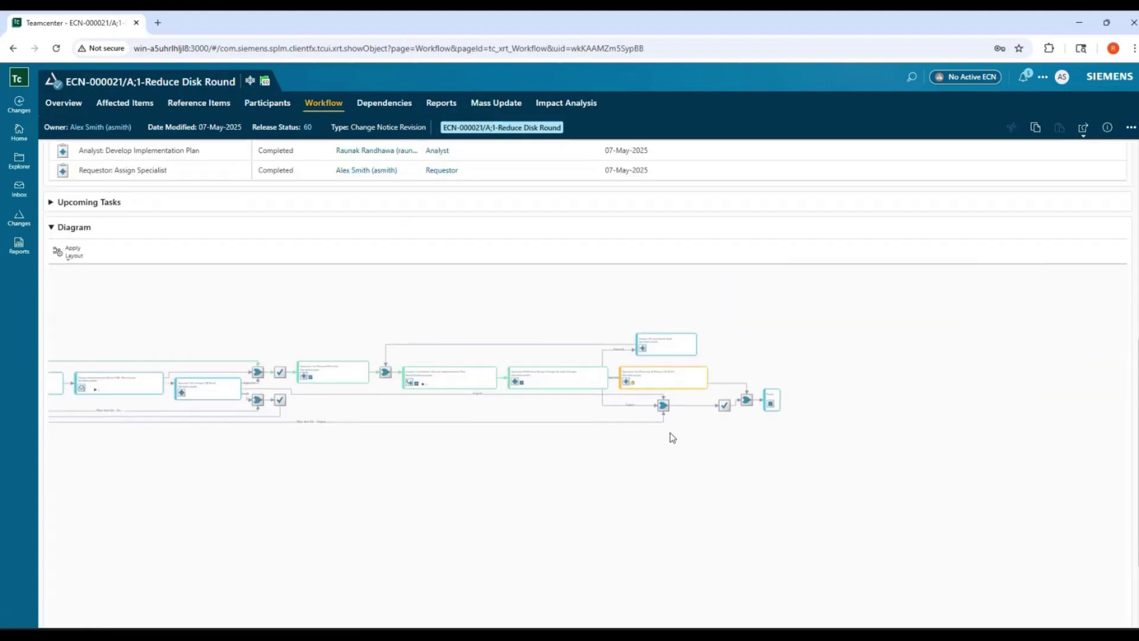
scroll(671, 438, up, 5)
drag(715, 397, 712, 481)
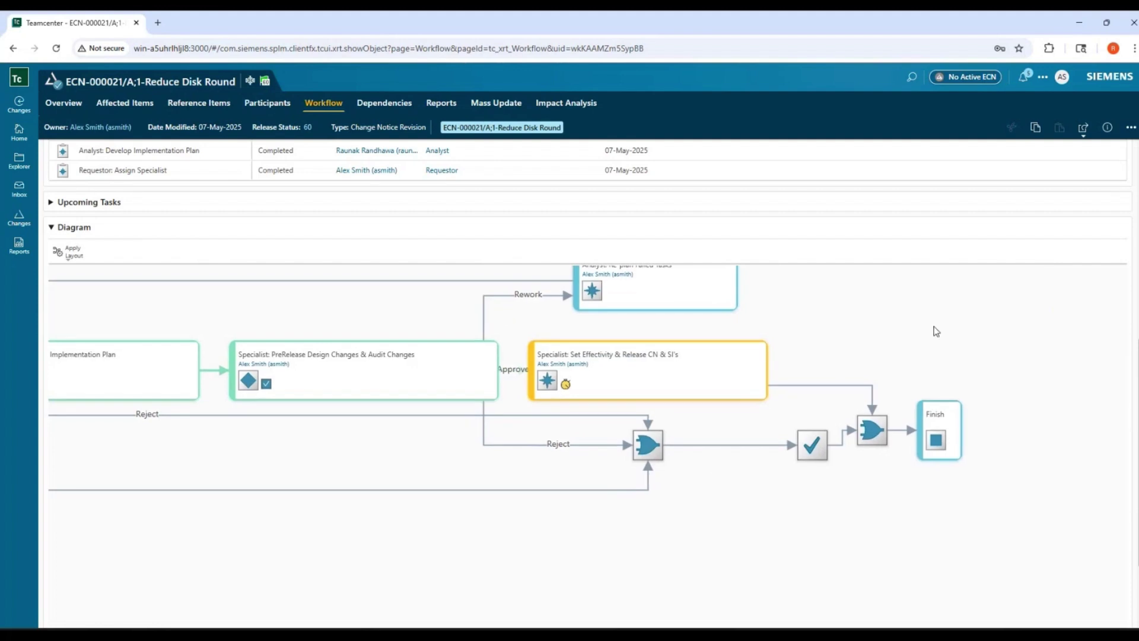
click(63, 103)
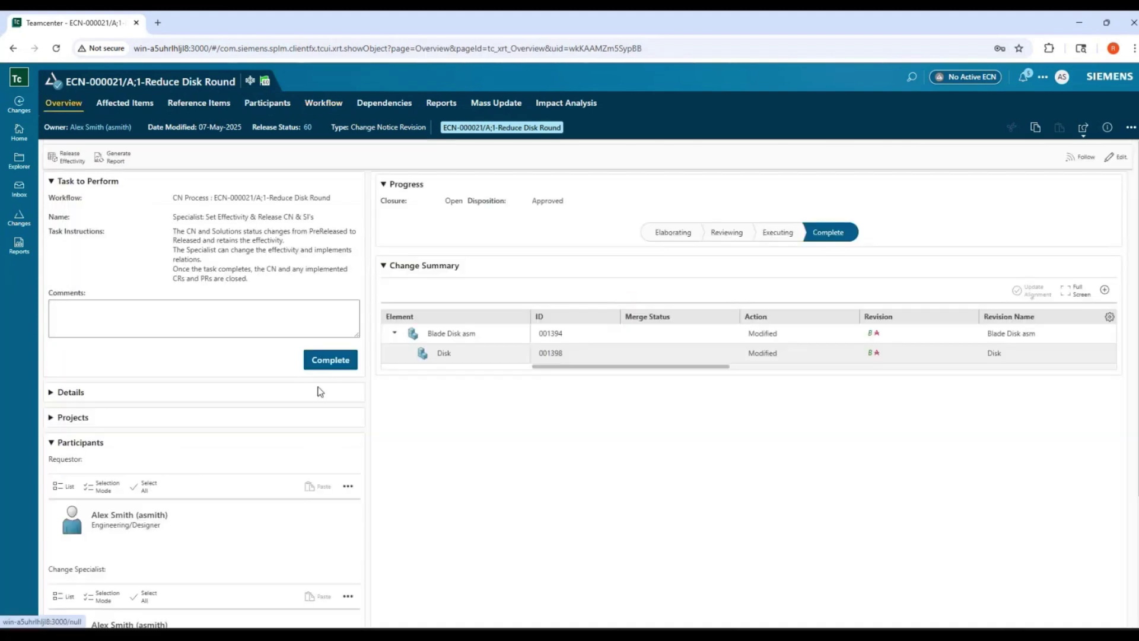
click(335, 361)
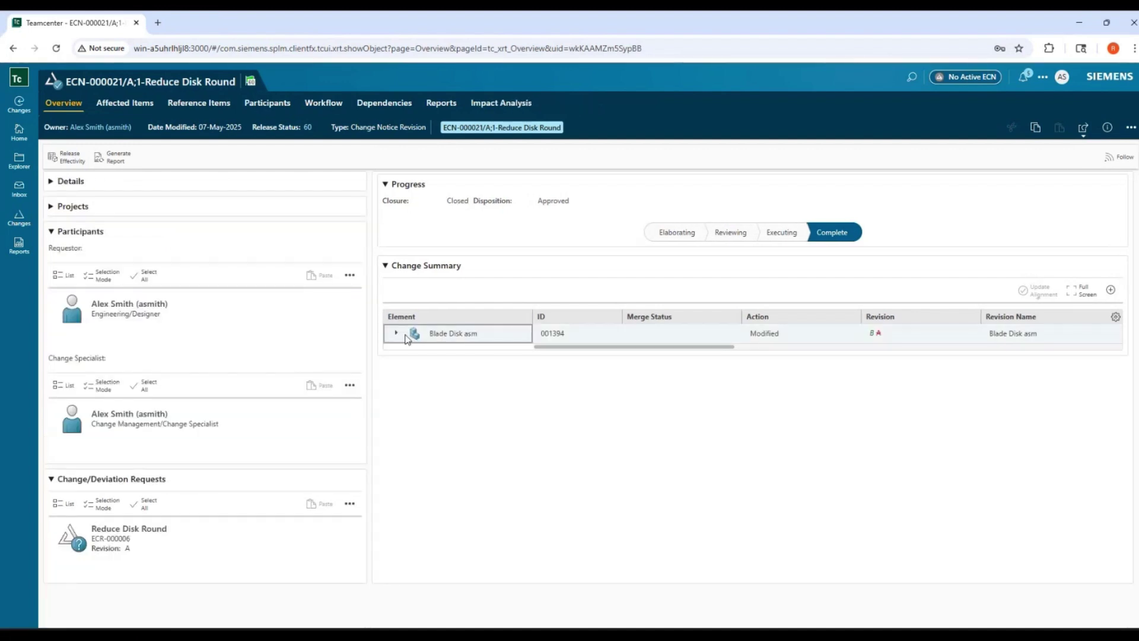
- Expand Blade Disk asm in the change summary, open the assembly and check its release status and Disk component
click(395, 333)
double_click(519, 334)
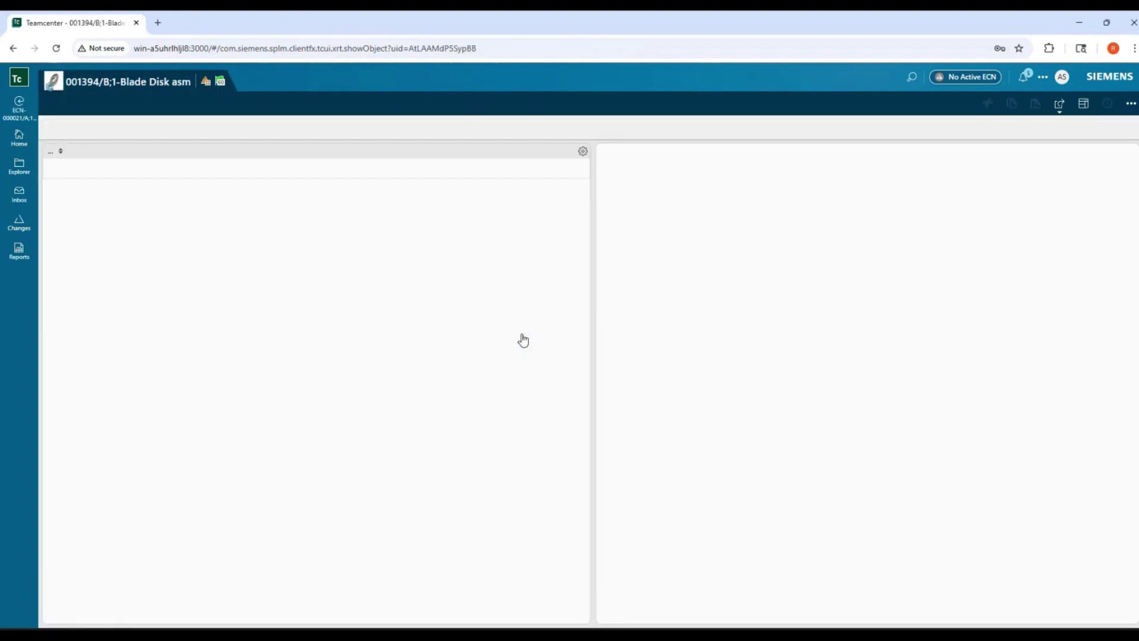
mouse_move(225, 88)
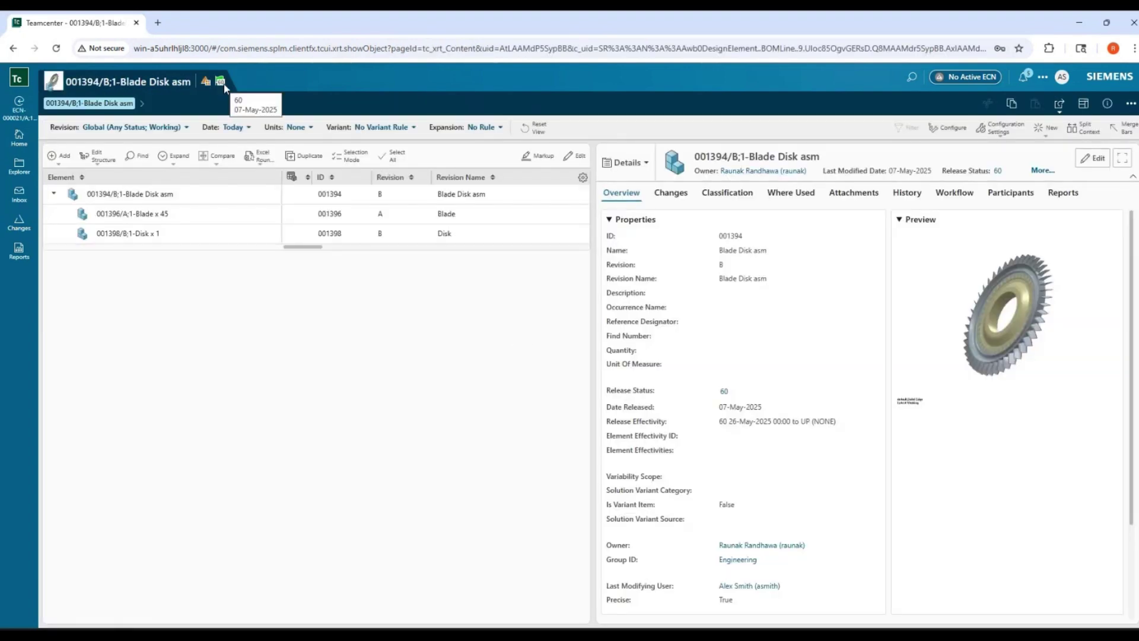
click(181, 235)
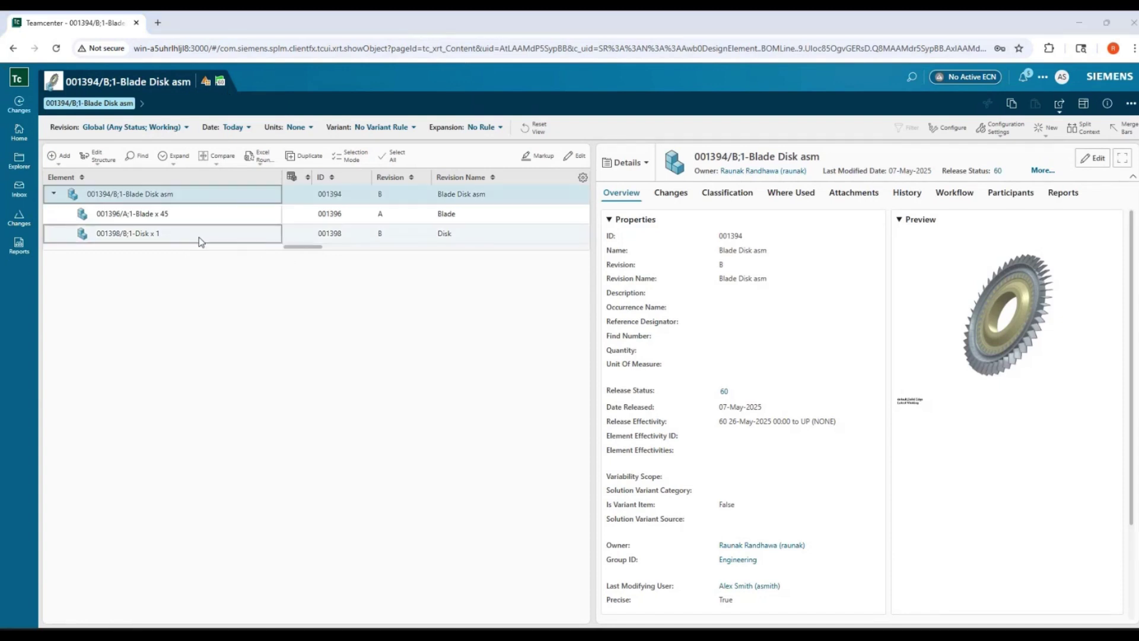
- Review the closed Reduce Disk Round changes: problem report PR-000007, change request ECR-000006 and change notice ECN-000021
click(18, 219)
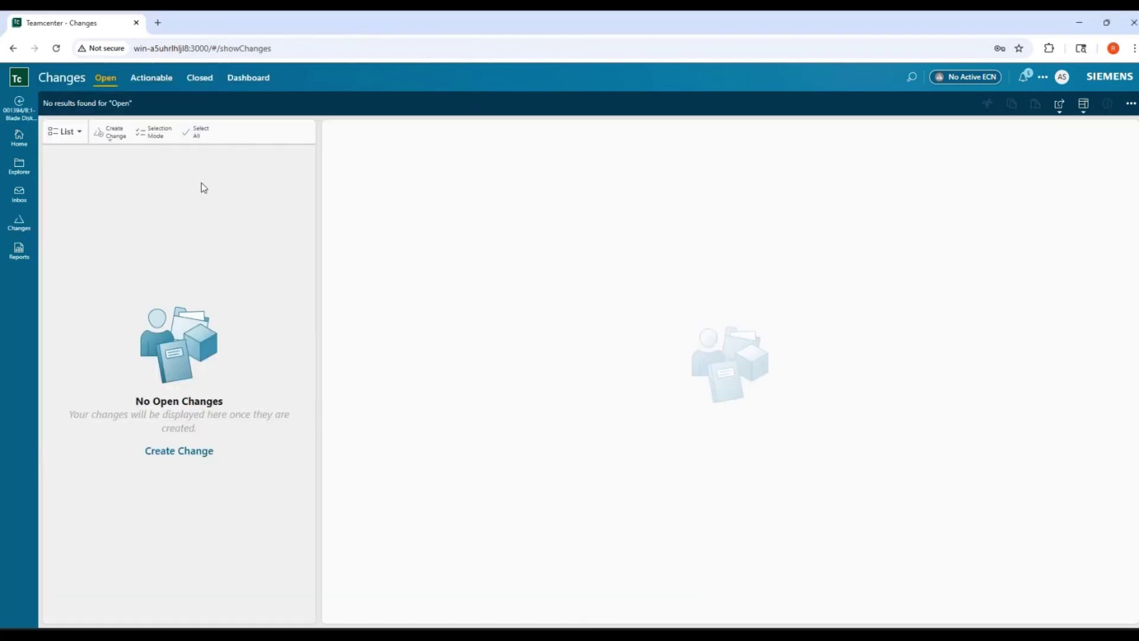
click(202, 80)
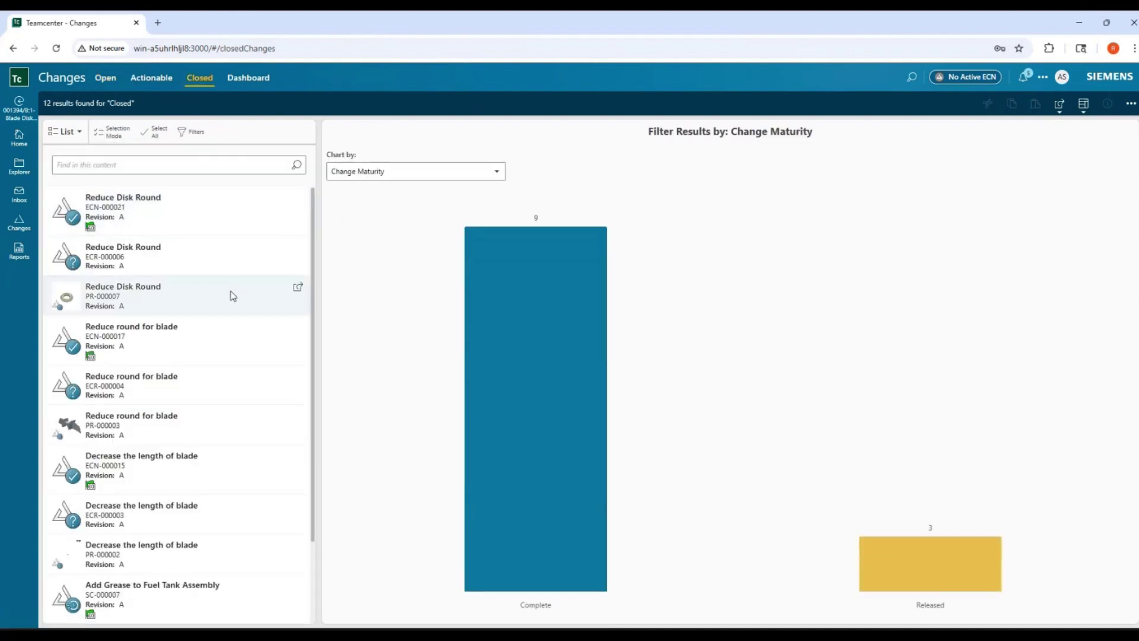
click(233, 296)
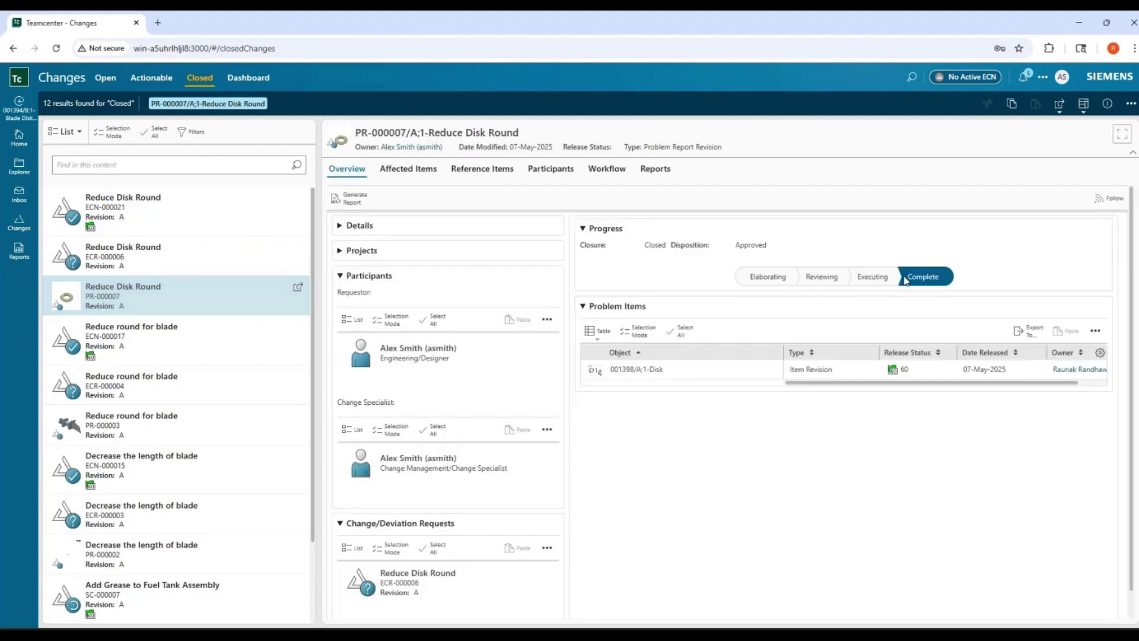
click(215, 255)
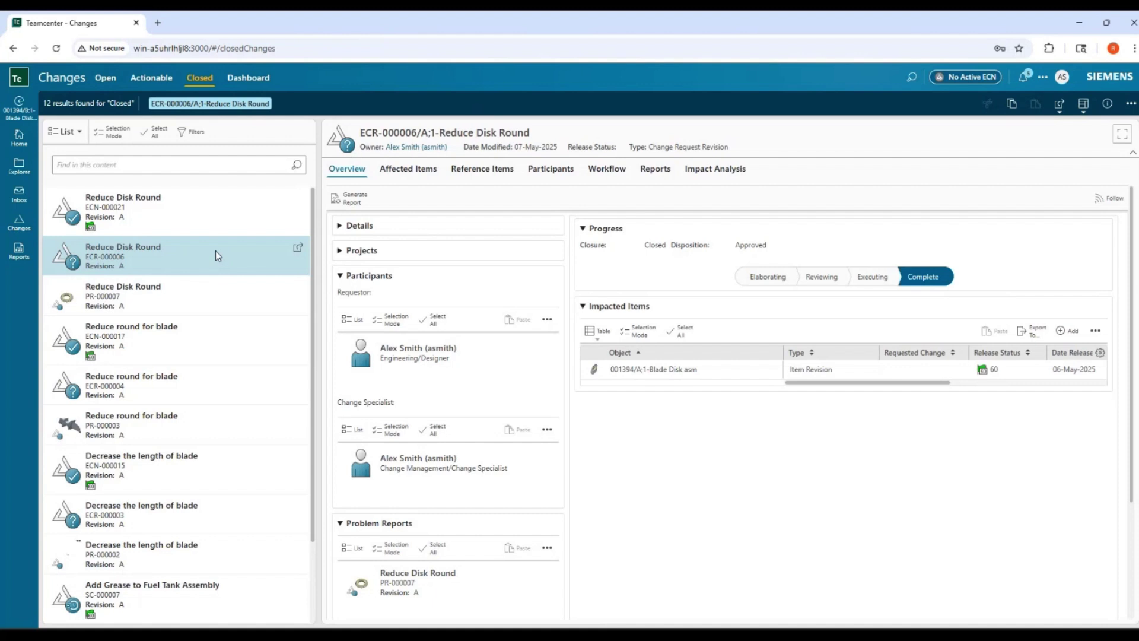
click(213, 216)
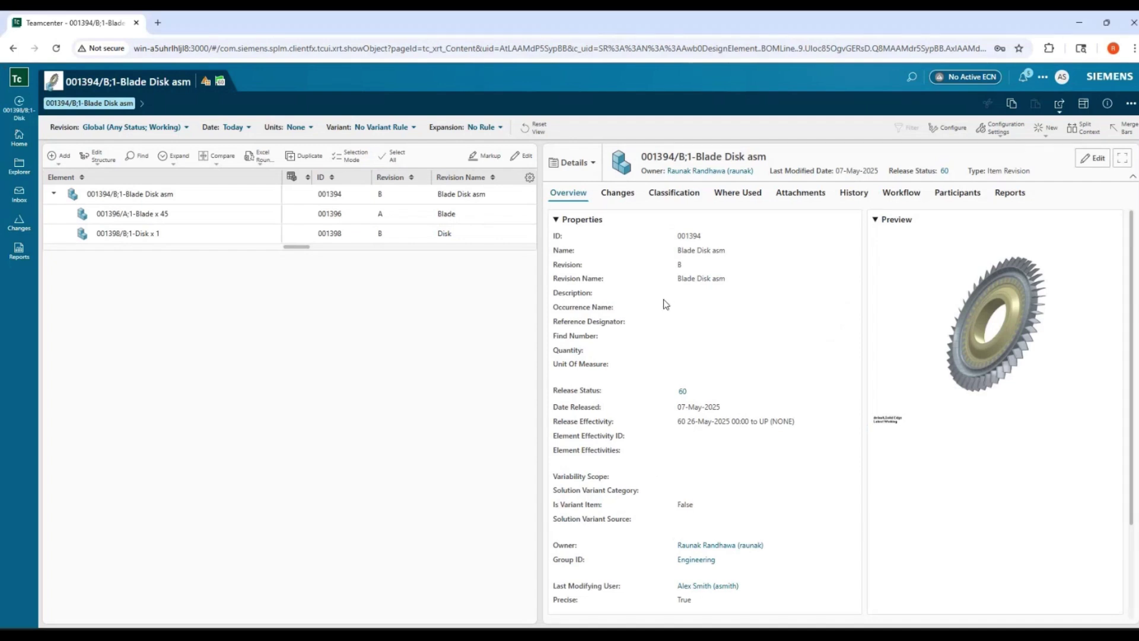
- Examine the related changes, revision history and change history of the 001394/B;1-Blade Disk asm assembly
click(221, 195)
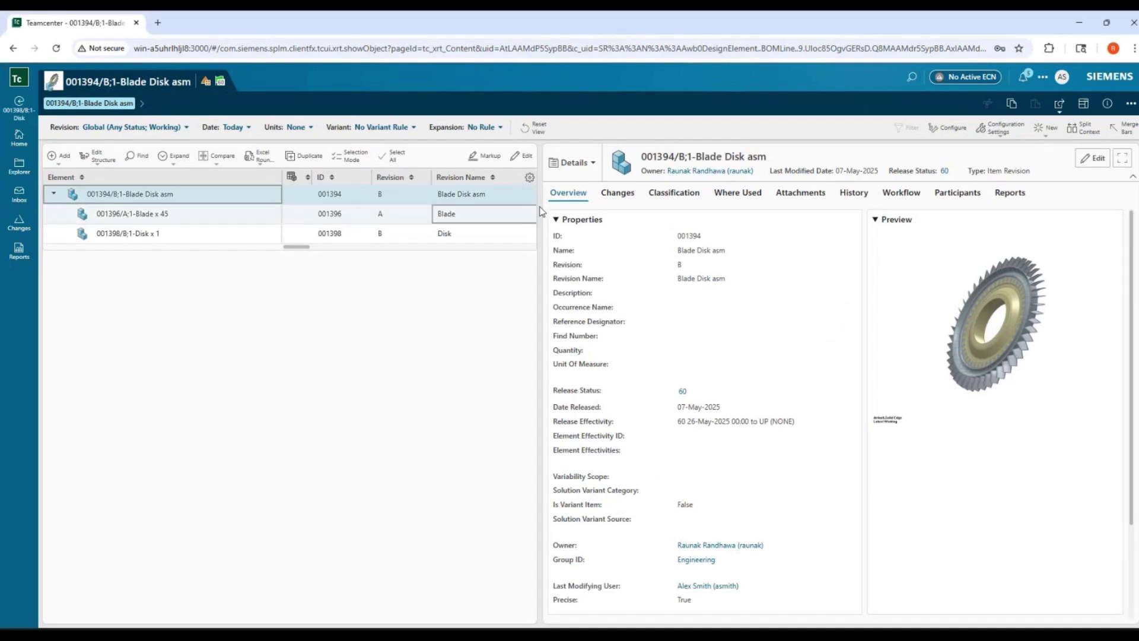
click(617, 193)
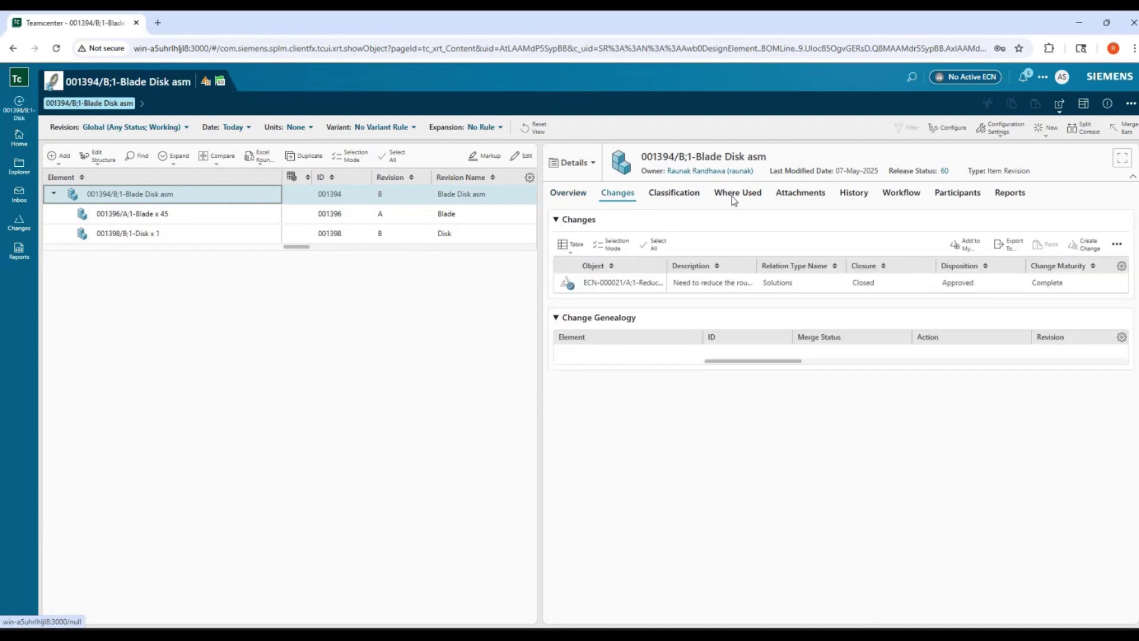
click(855, 197)
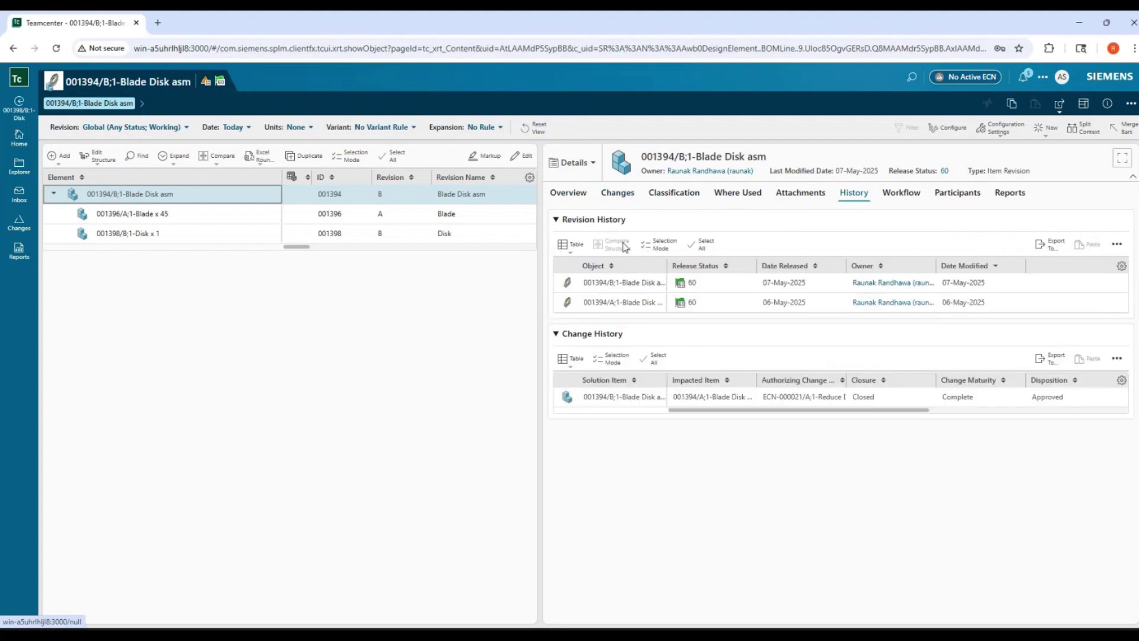
click(601, 400)
click(625, 194)
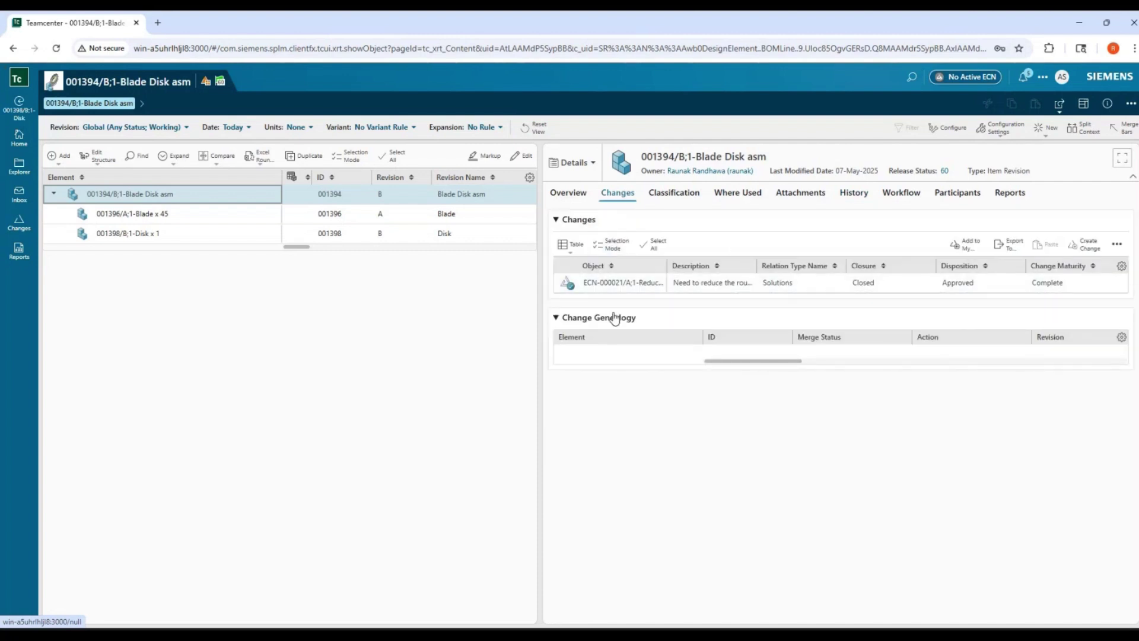
- Examine the Change Genealogy of 001398/B;1-Disk, including the action and revision columns and its parent Blade Disk asm
click(142, 240)
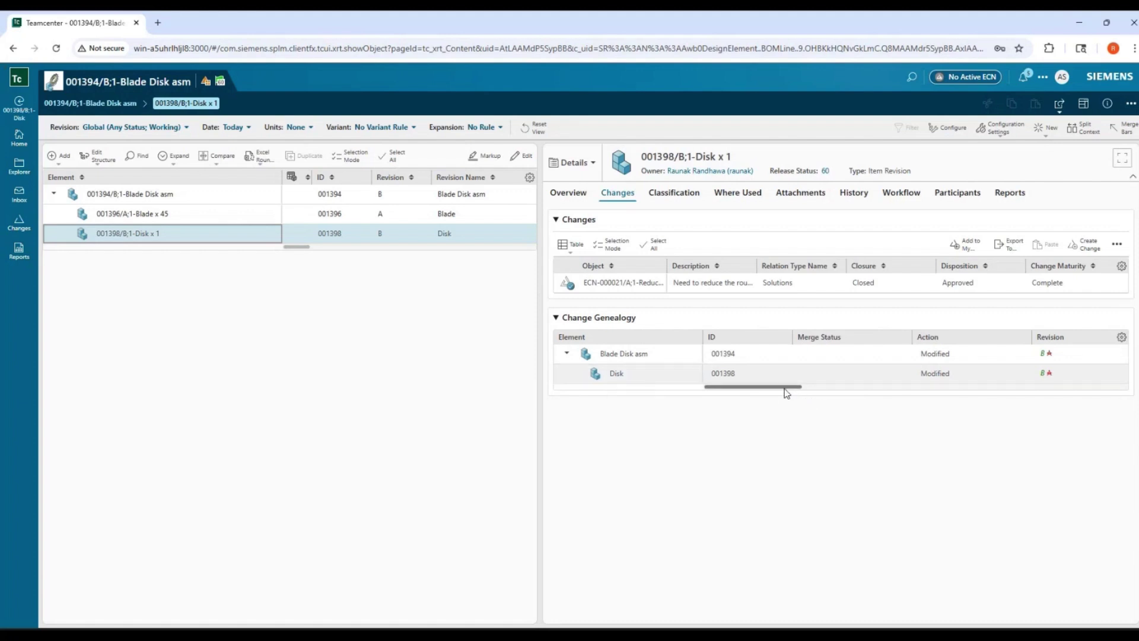
drag(785, 390, 805, 409)
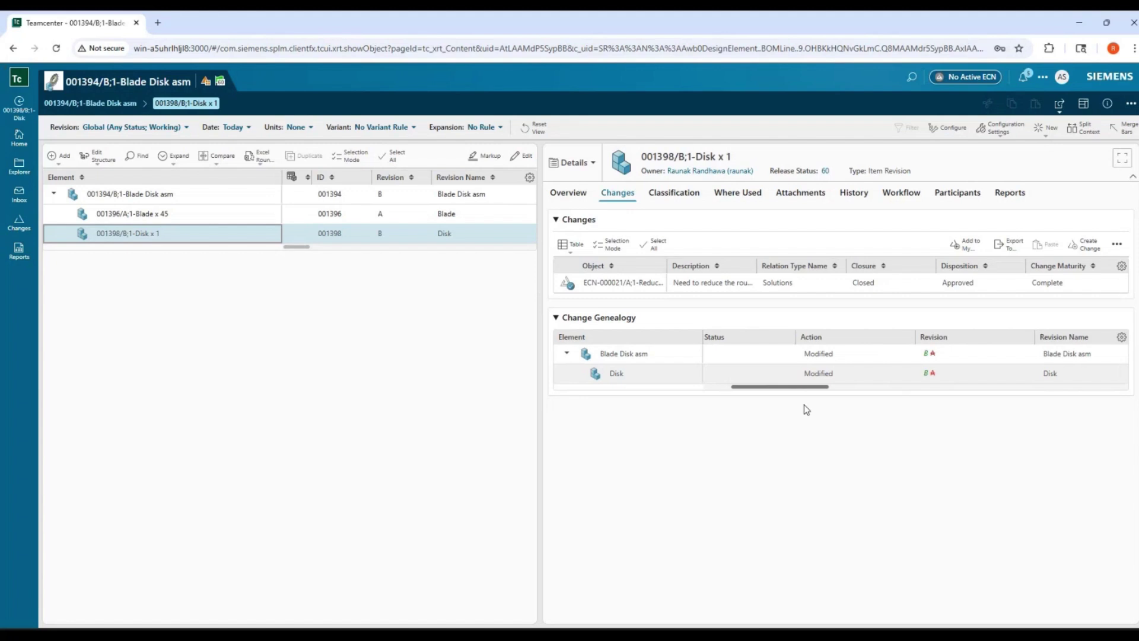
click(630, 356)
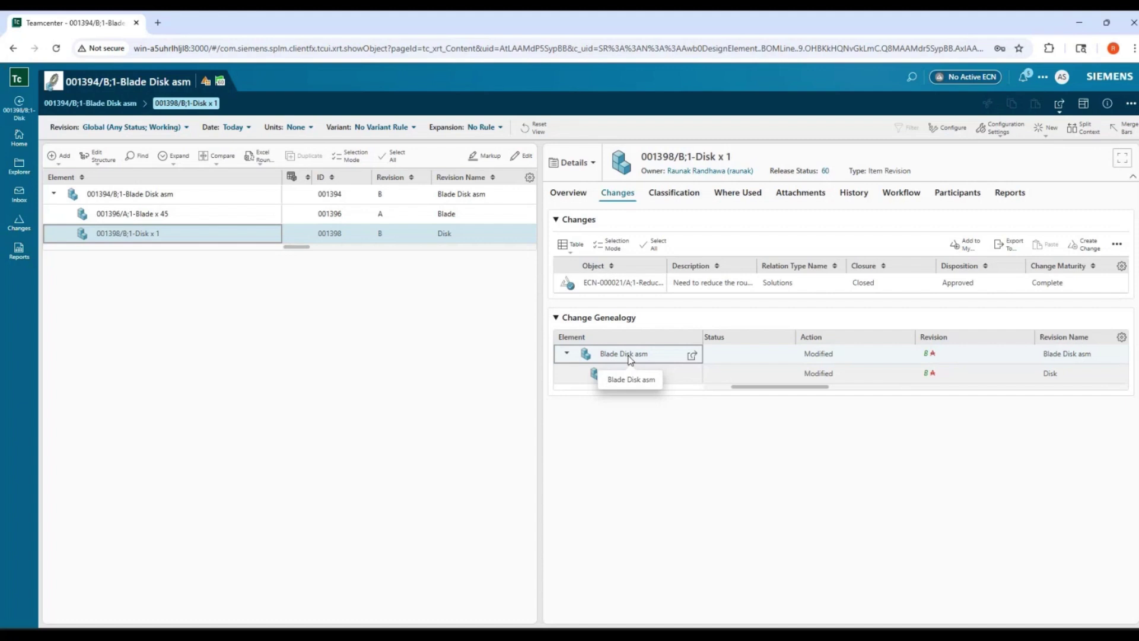
- Open the changes dashboard and filter its charts by the Change Notice Revision type
click(26, 233)
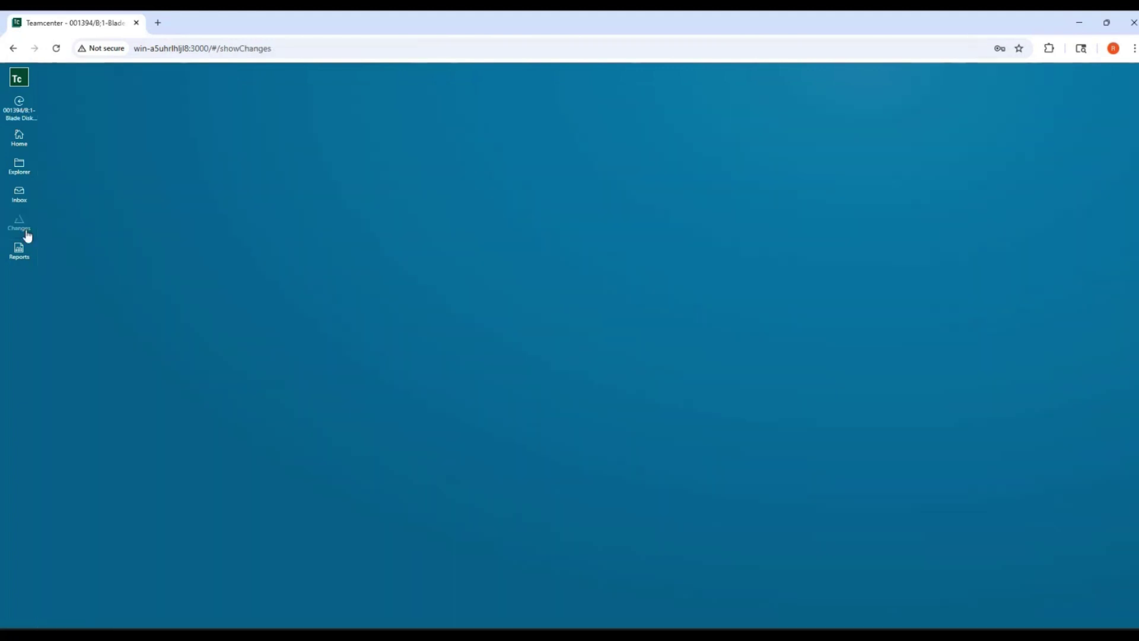
click(241, 80)
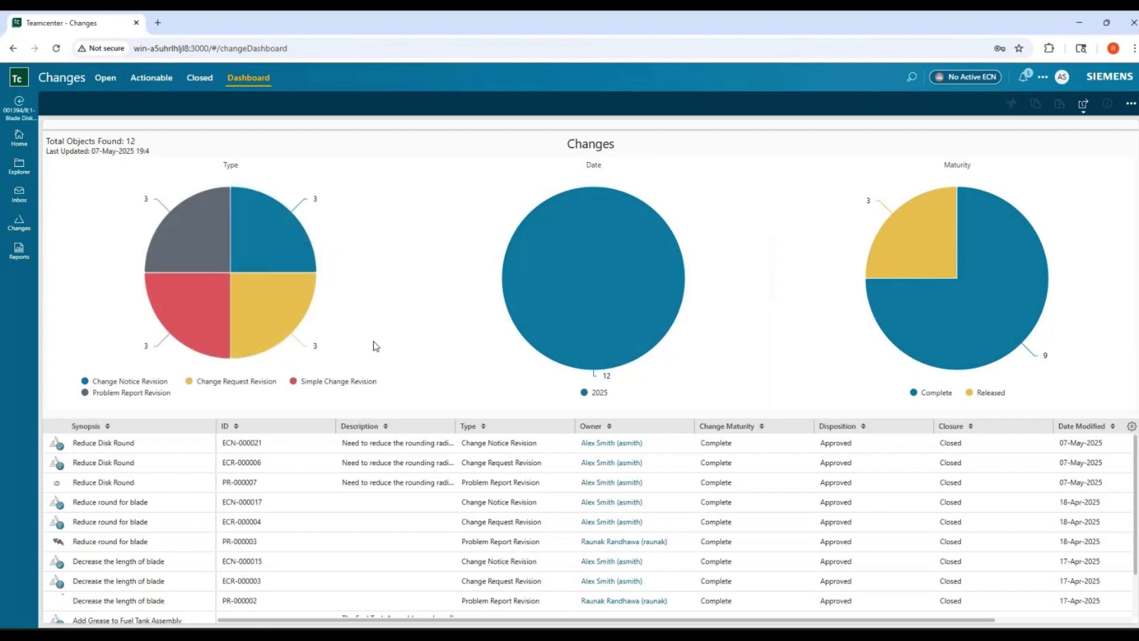
mouse_move(234, 304)
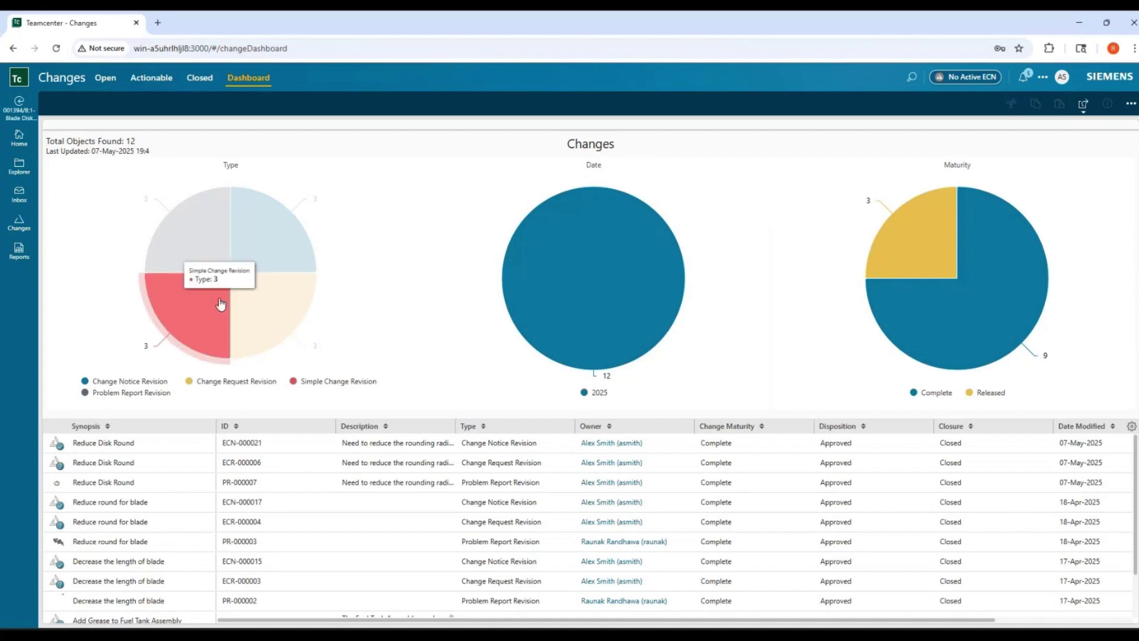
mouse_move(267, 240)
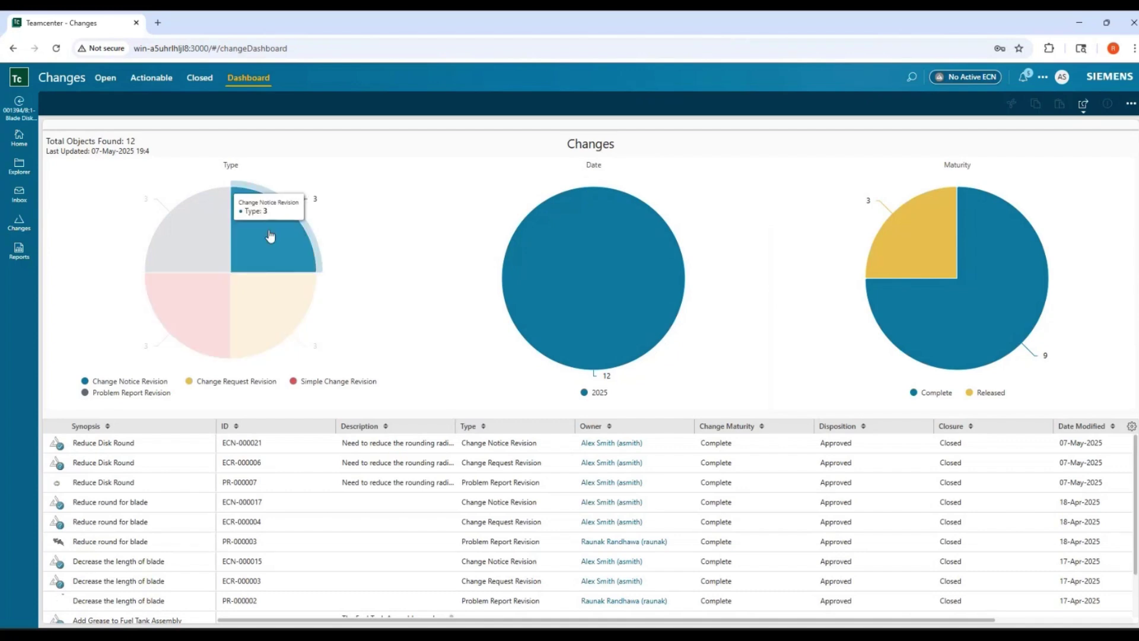
click(270, 236)
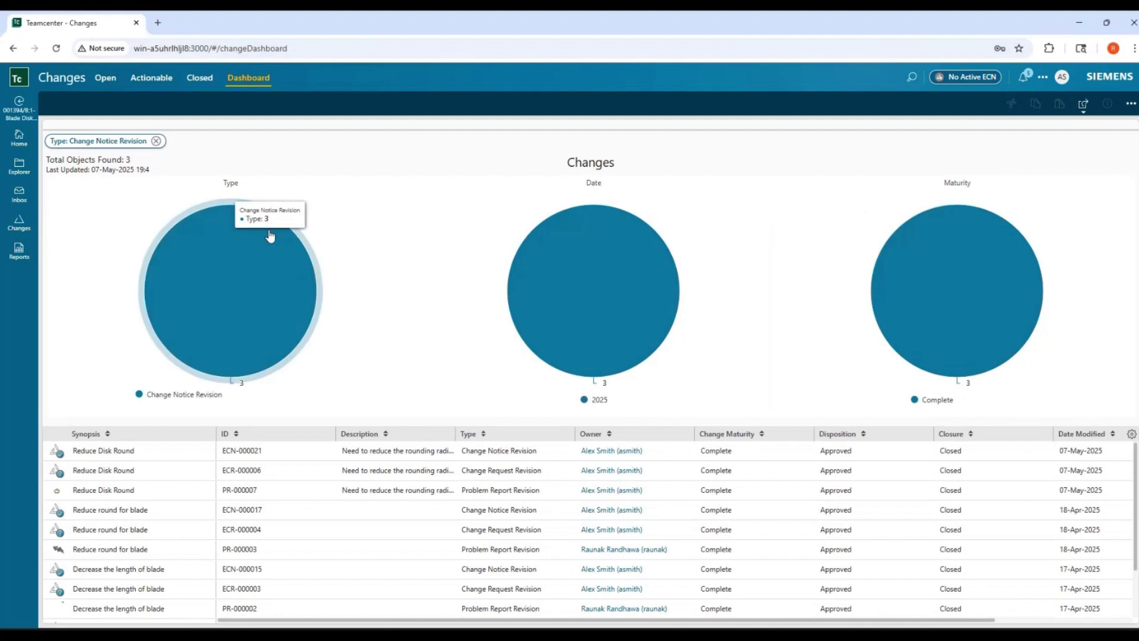